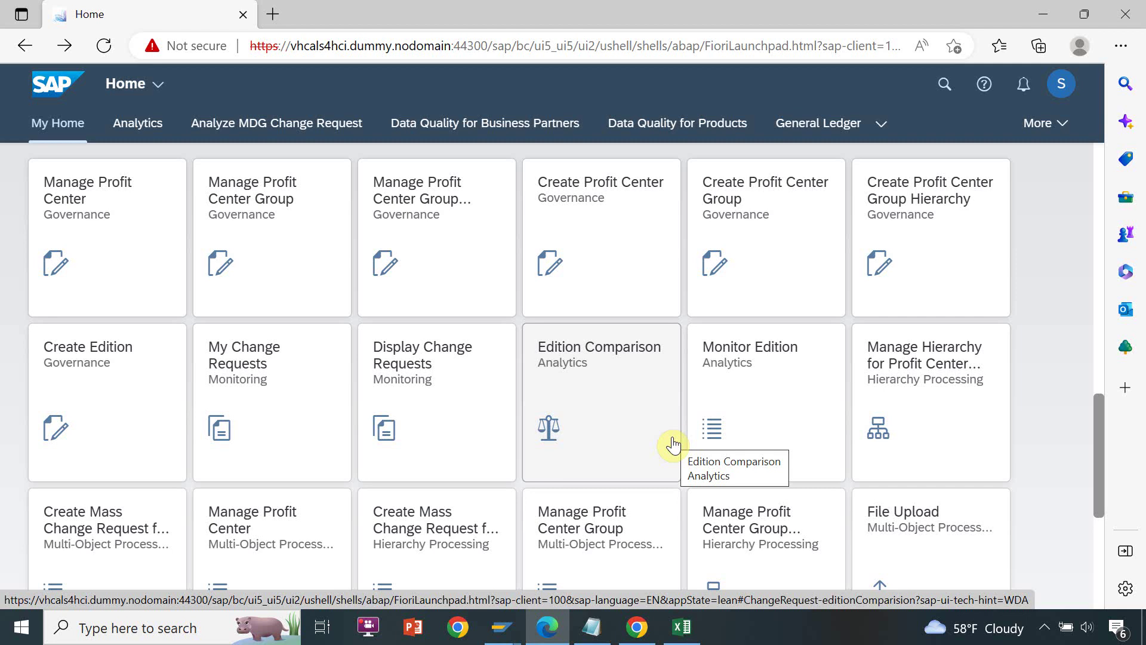
Open the Monitor Edition app and refresh the edition work list
{"action": "left_click", "coordinate": [87, 351]}
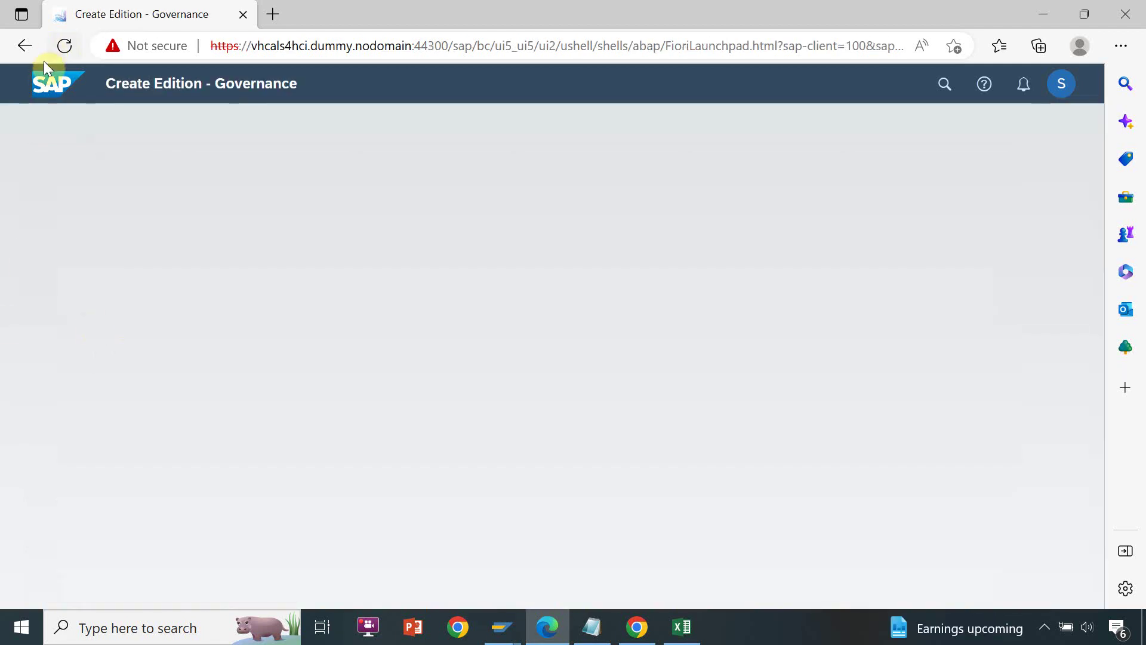
{"action": "left_click", "coordinate": [26, 49]}
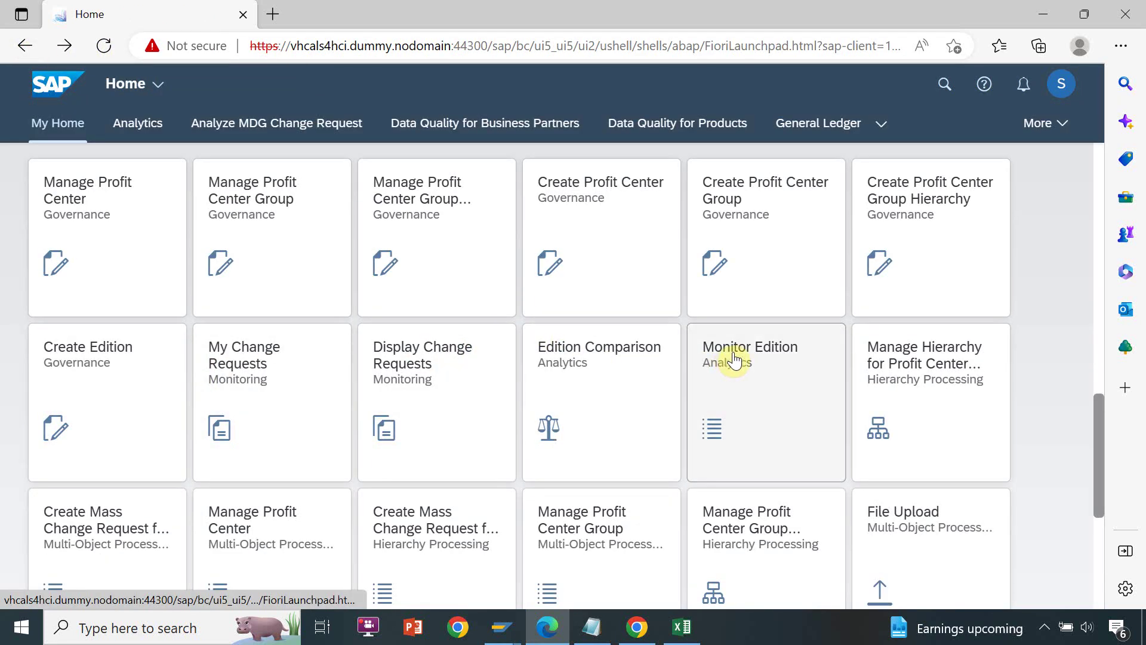
{"action": "left_click", "coordinate": [734, 358]}
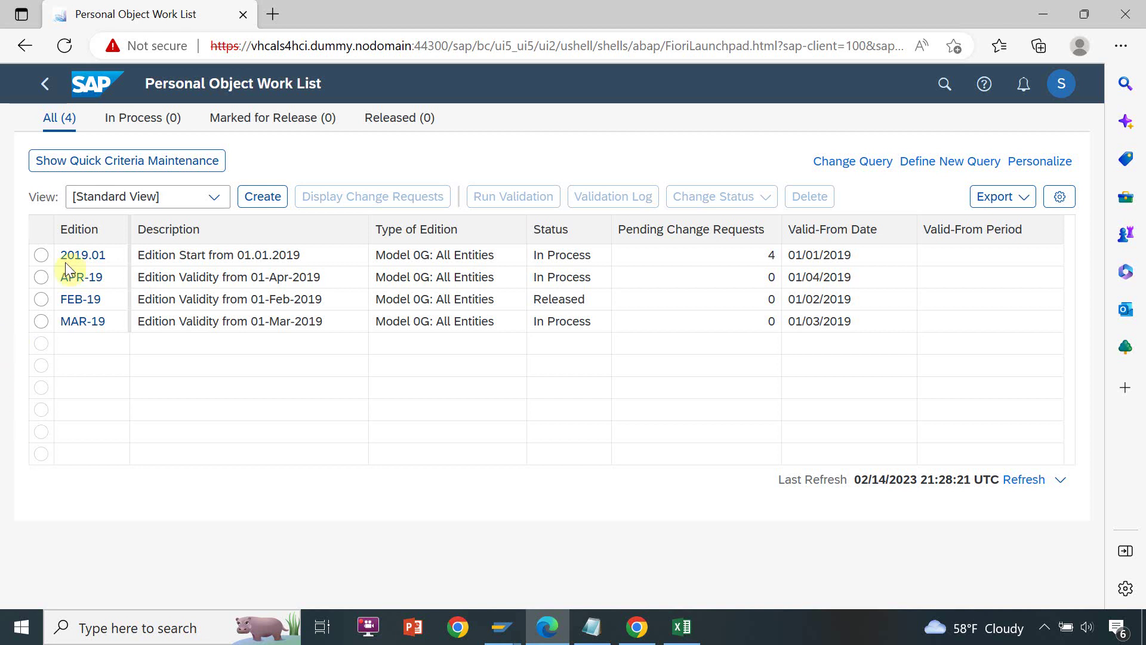
{"action": "left_click", "coordinate": [414, 59]}
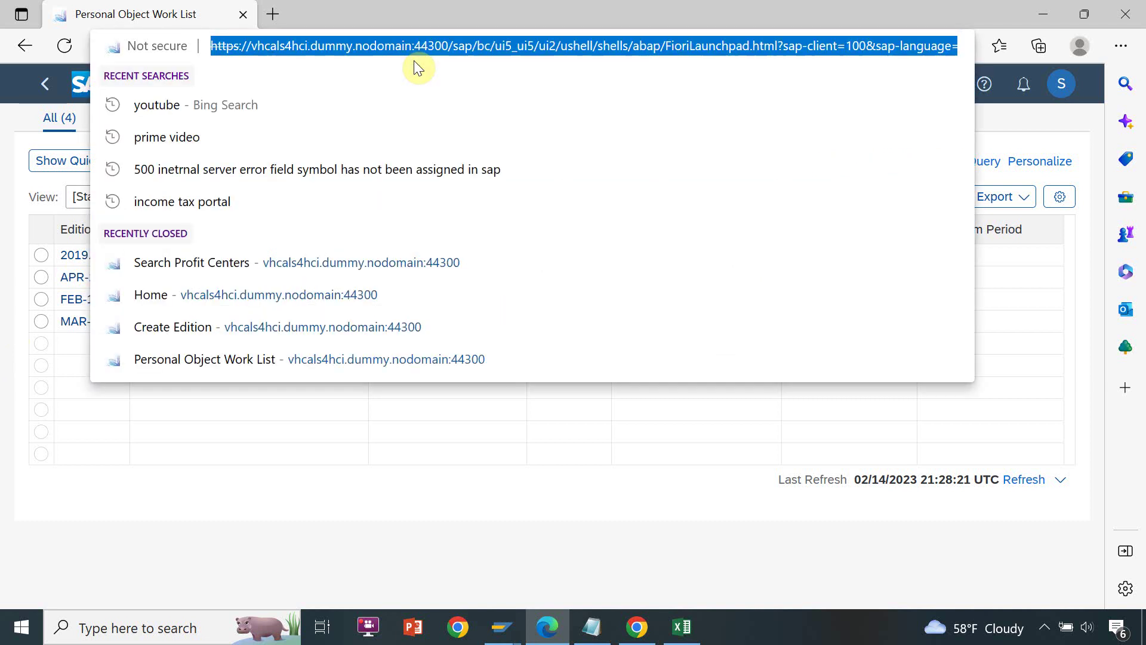
{"action": "key", "text": "Return"}
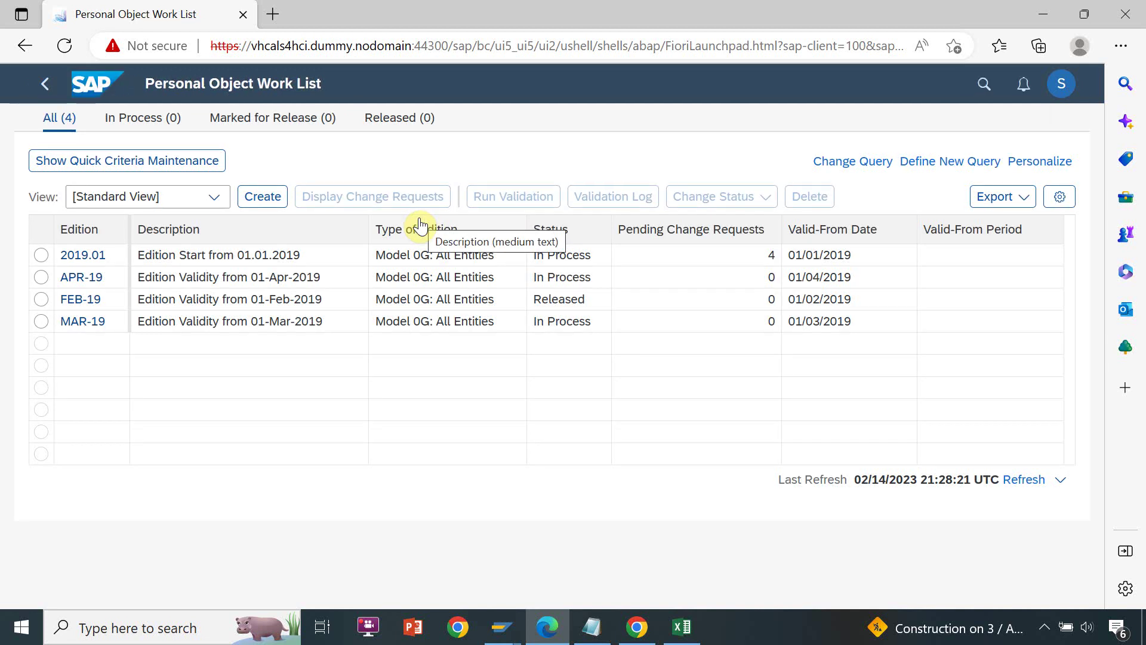
{"action": "left_click", "coordinate": [1031, 484]}
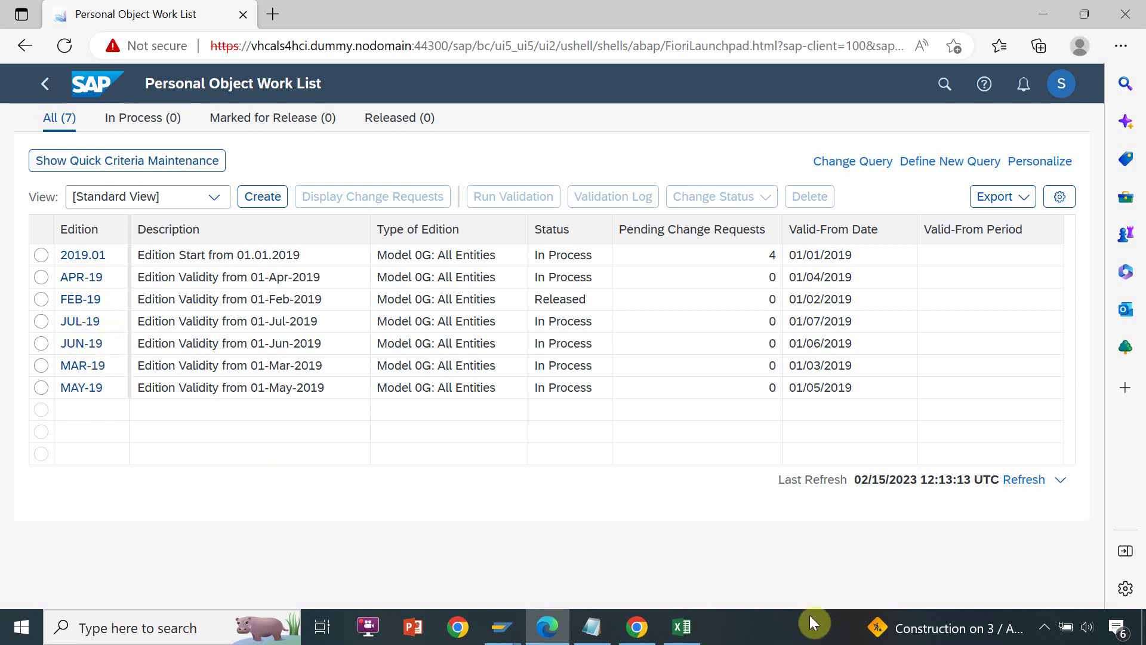
Switch to Excel and review the replication timing listed for the May, June and July 2019 editions
{"action": "left_click", "coordinate": [681, 627]}
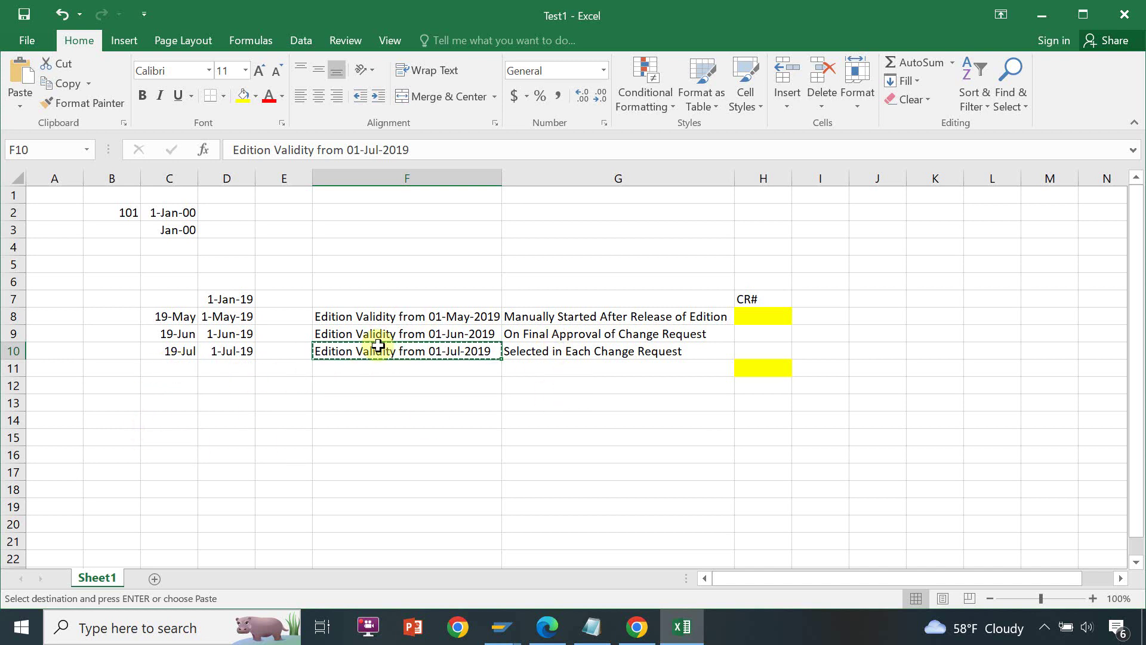
{"action": "left_click", "coordinate": [665, 356]}
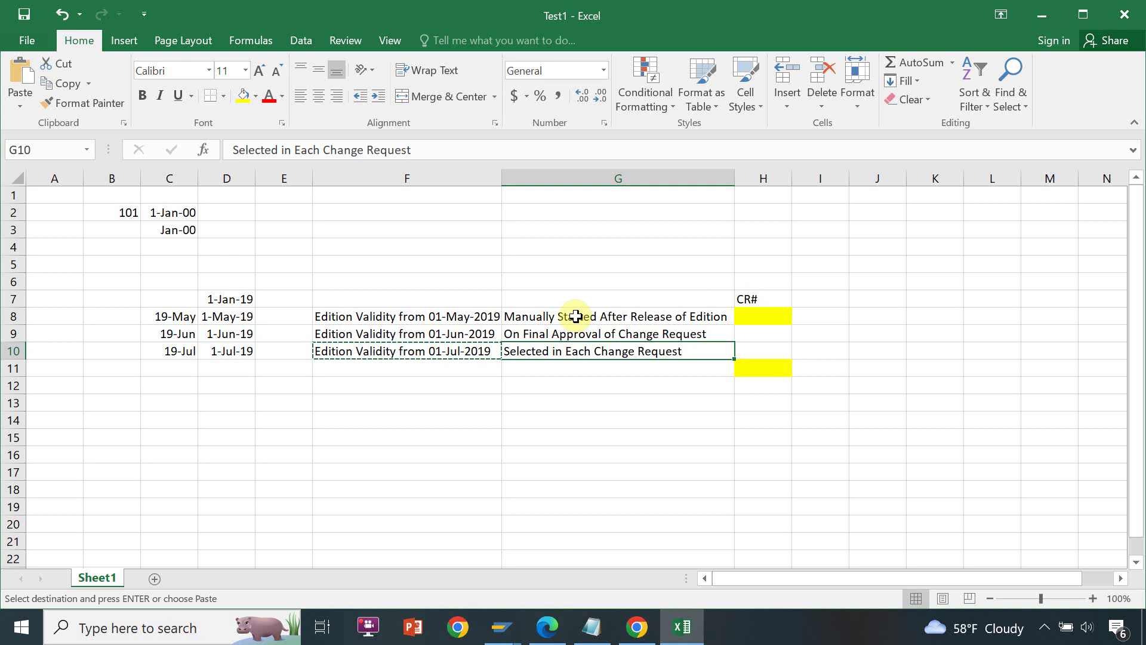
{"action": "left_click_drag", "start_coordinate": [575, 316], "coordinate": [576, 327]}
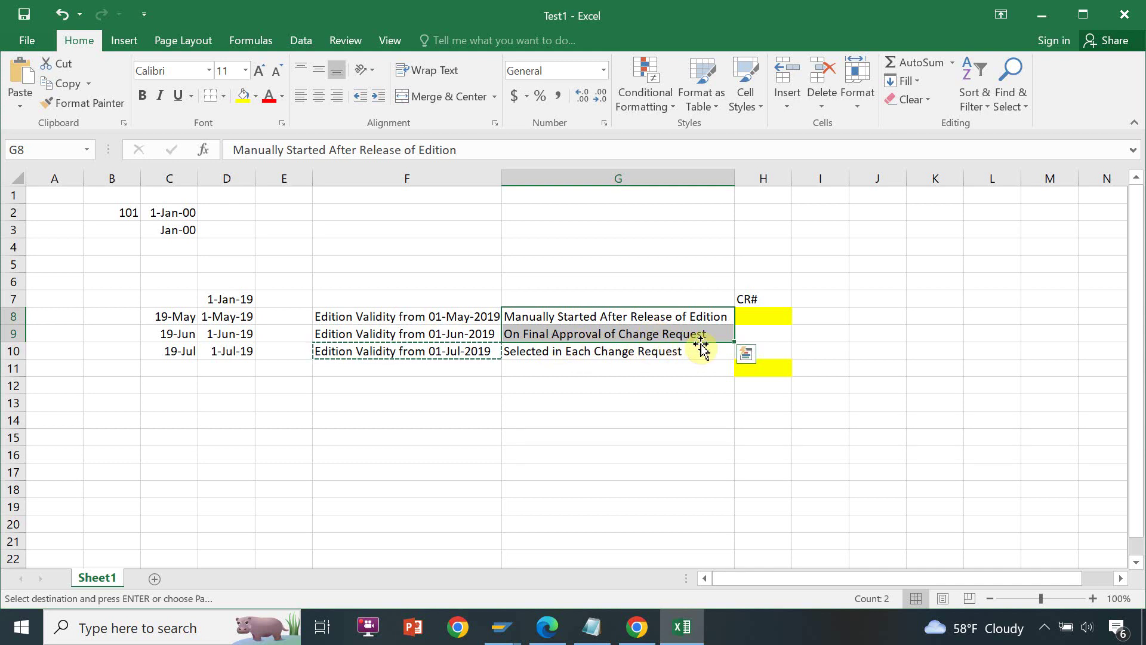
{"action": "left_click", "coordinate": [645, 354]}
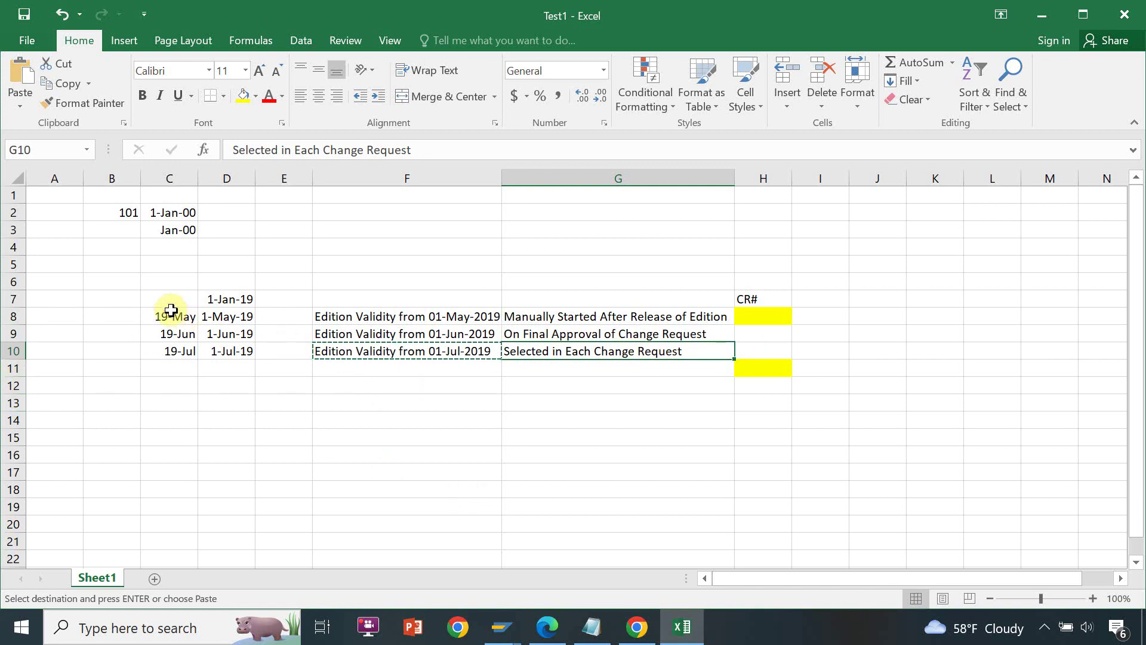
{"action": "left_click_drag", "start_coordinate": [160, 312], "coordinate": [603, 340]}
{"action": "left_click", "coordinate": [604, 319]}
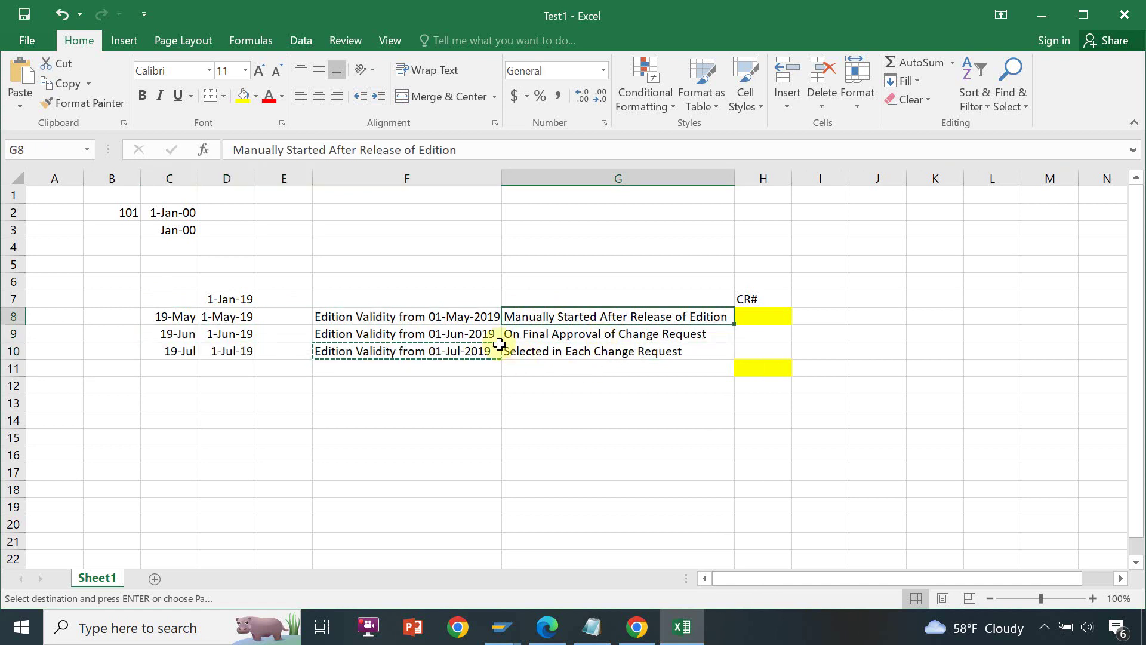
{"action": "left_click", "coordinate": [465, 317]}
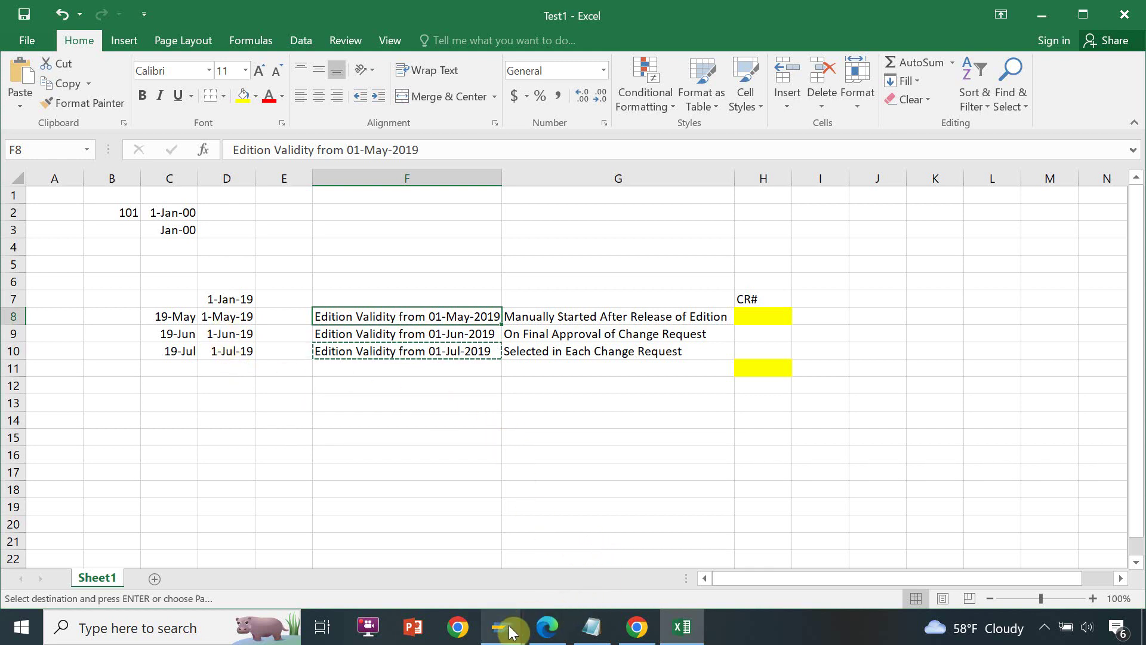
Switch to Edge, load the Fiori launchpad in a new browser tab and open the profit center search app
{"action": "left_click", "coordinate": [558, 632]}
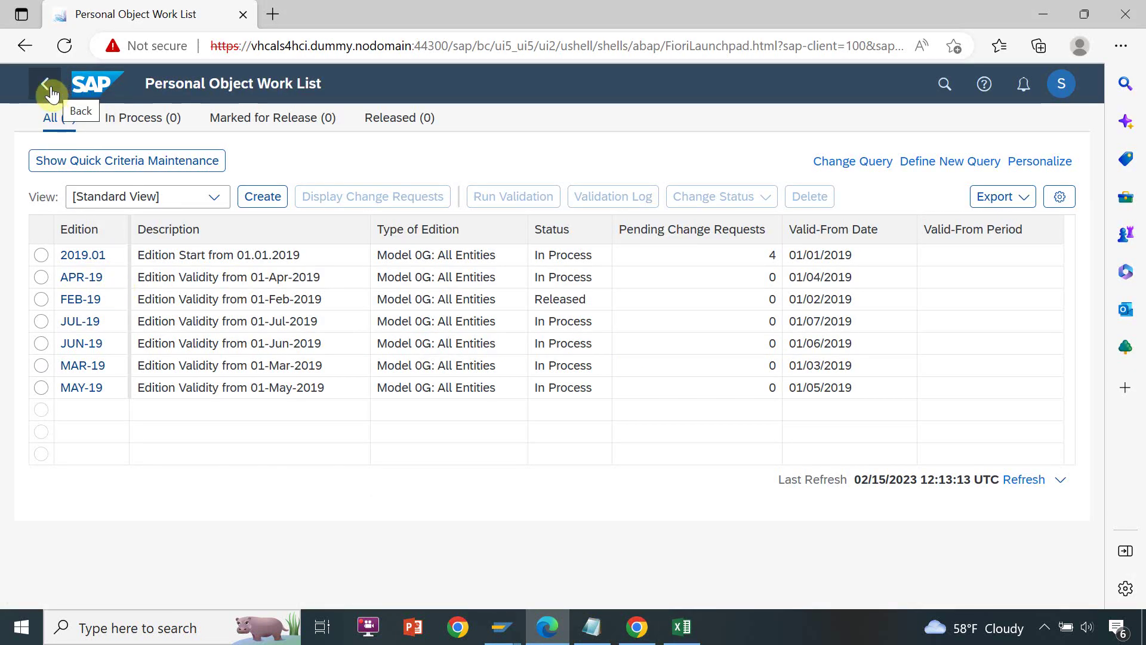
{"action": "left_click", "coordinate": [273, 14]}
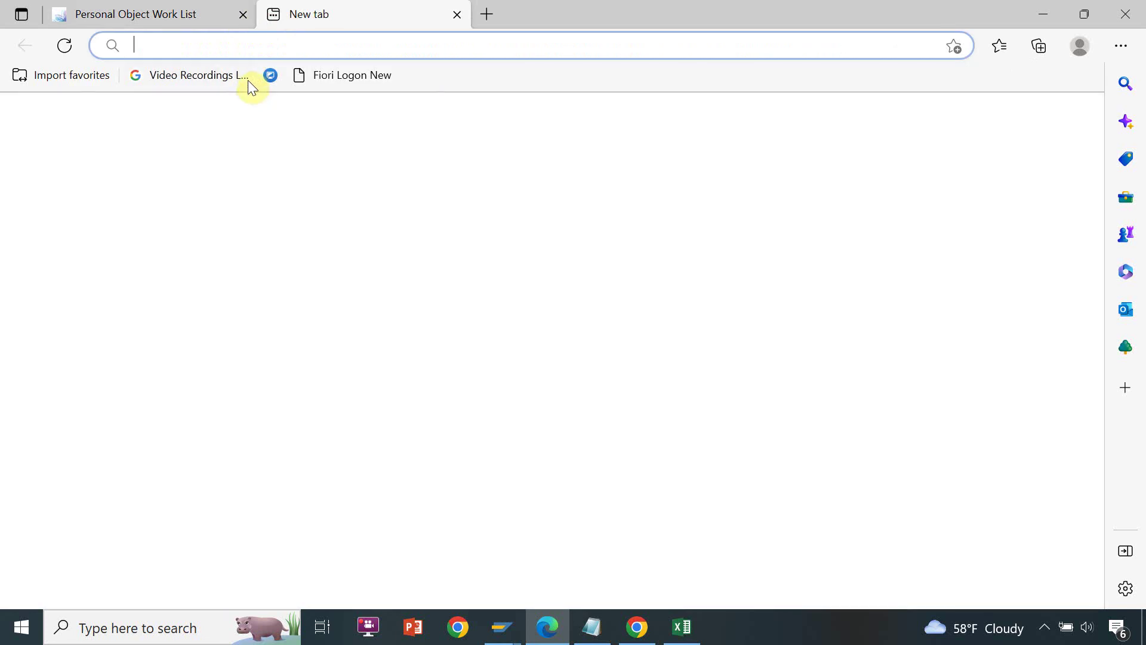
{"action": "left_click", "coordinate": [317, 75]}
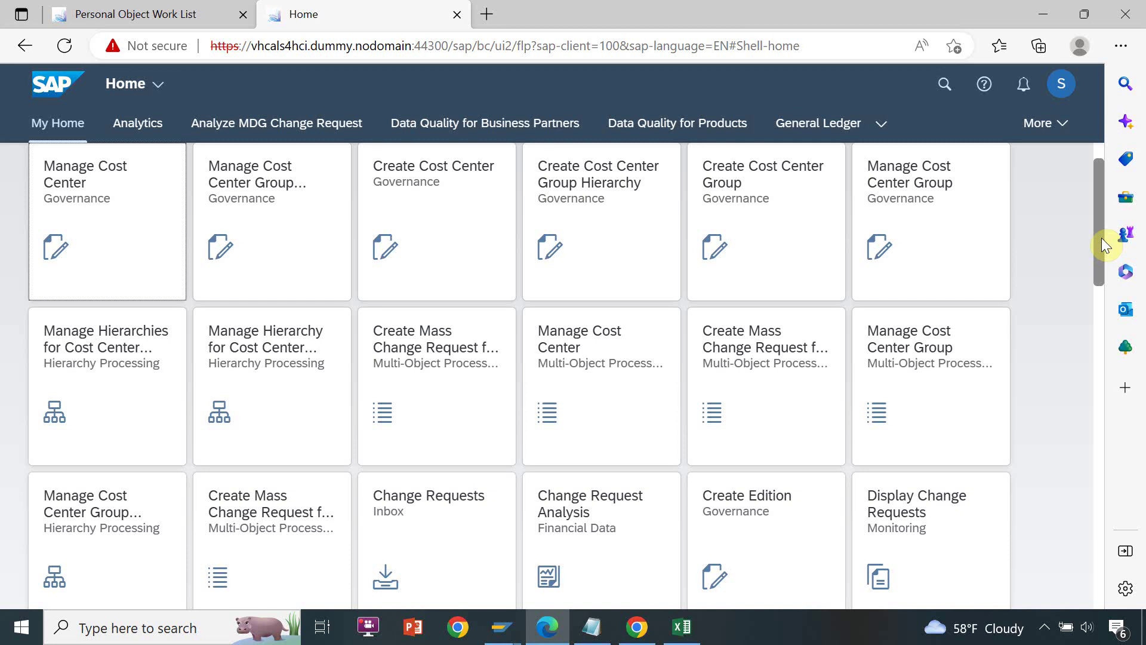
{"action": "left_click_drag", "start_coordinate": [1101, 237], "coordinate": [1061, 434]}
{"action": "left_click", "coordinate": [63, 358]}
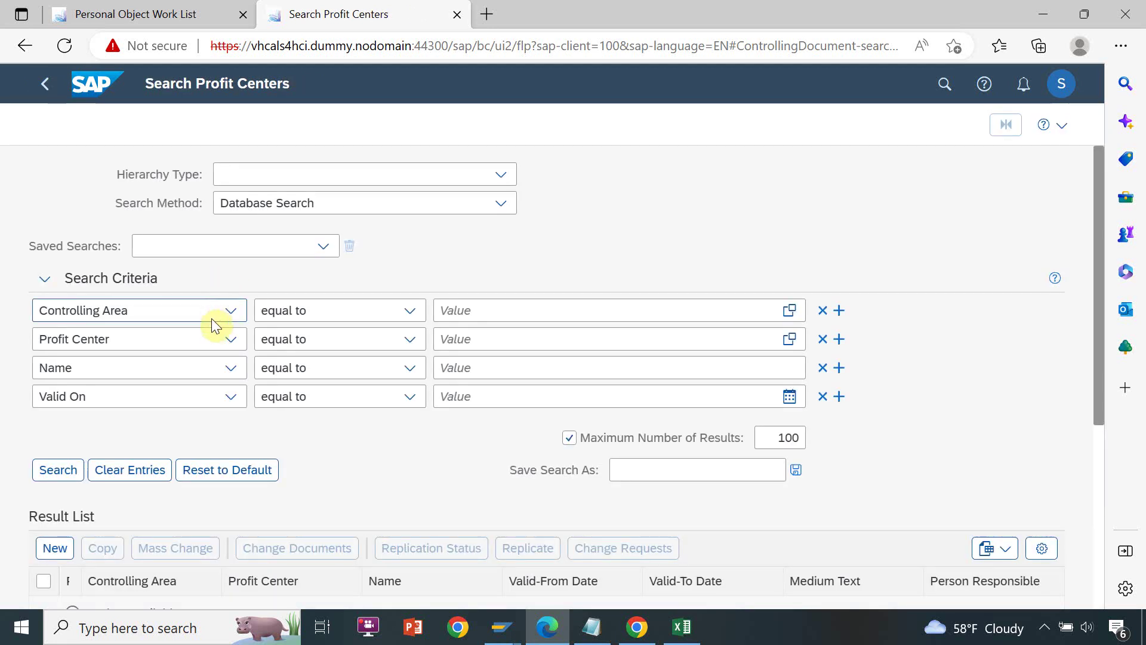
Start a new profit center with change request type PCT1P1 and edition MAY-19
{"action": "left_click", "coordinate": [53, 546]}
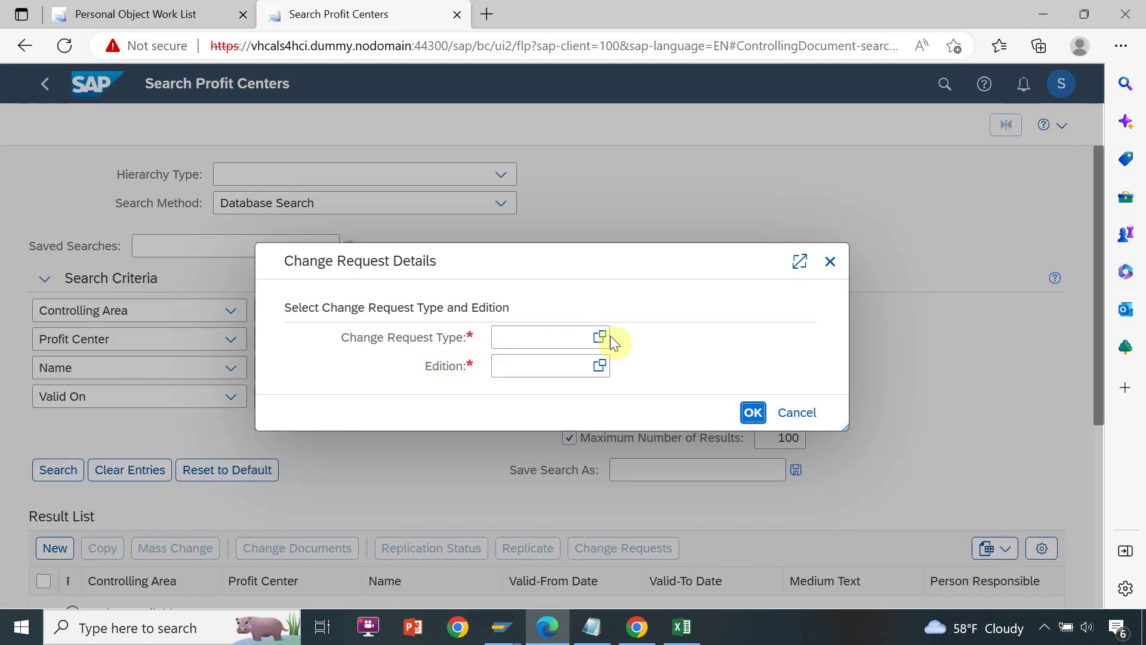
{"action": "left_click", "coordinate": [600, 338]}
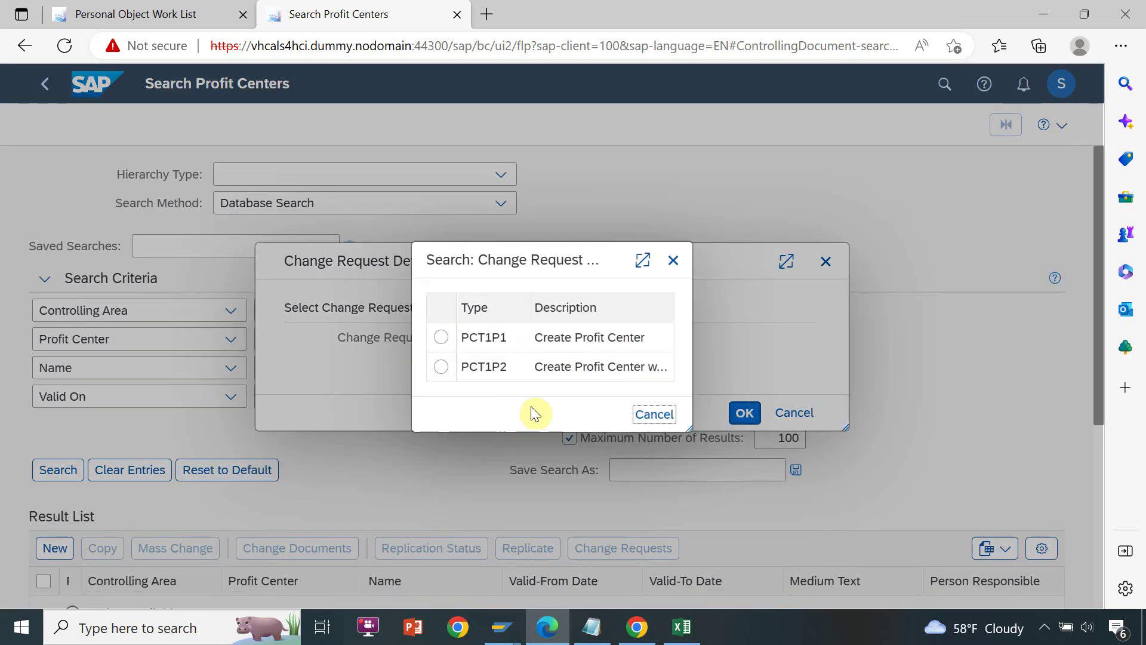
{"action": "left_click", "coordinate": [493, 339]}
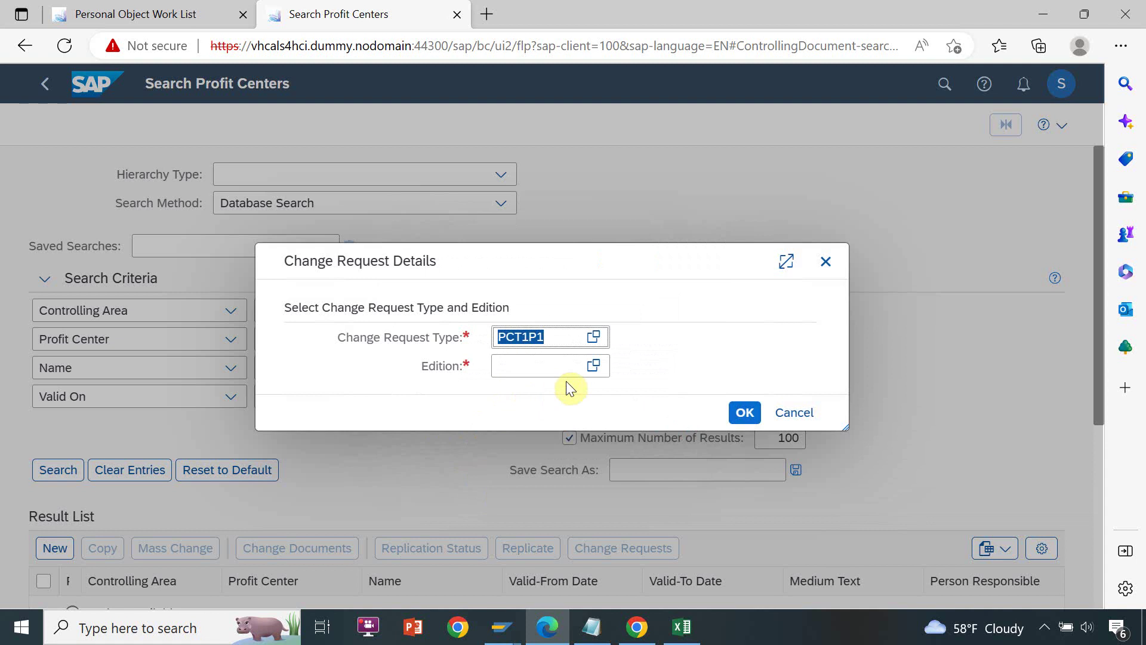
{"action": "left_click", "coordinate": [593, 365]}
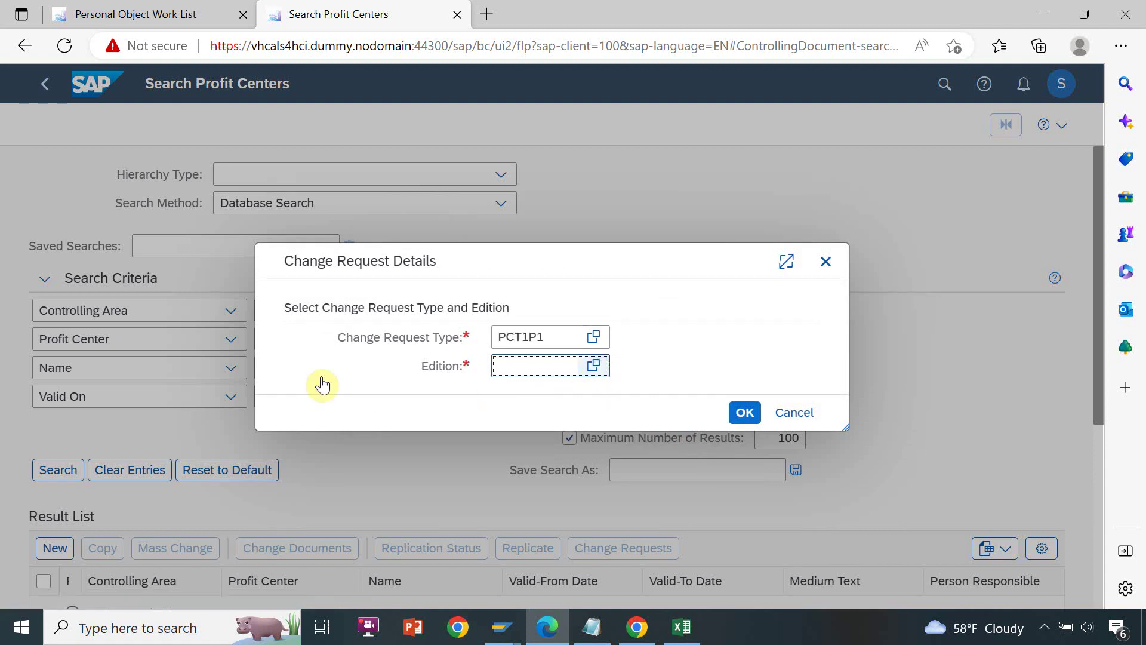
{"action": "left_click", "coordinate": [232, 435]}
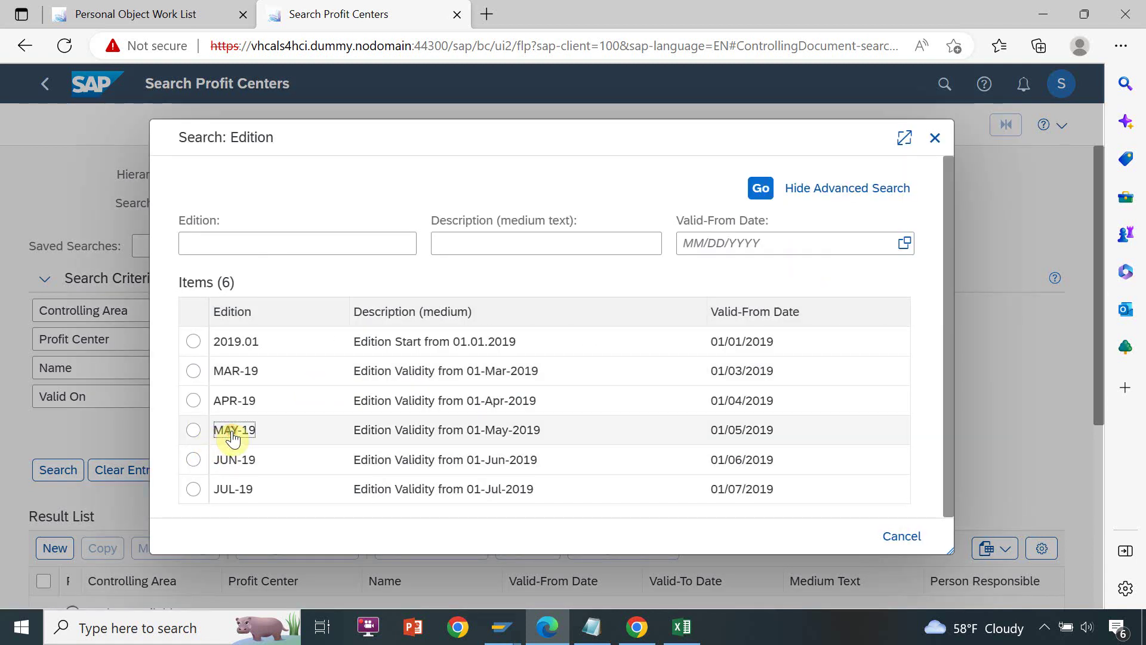
{"action": "left_click", "coordinate": [728, 413]}
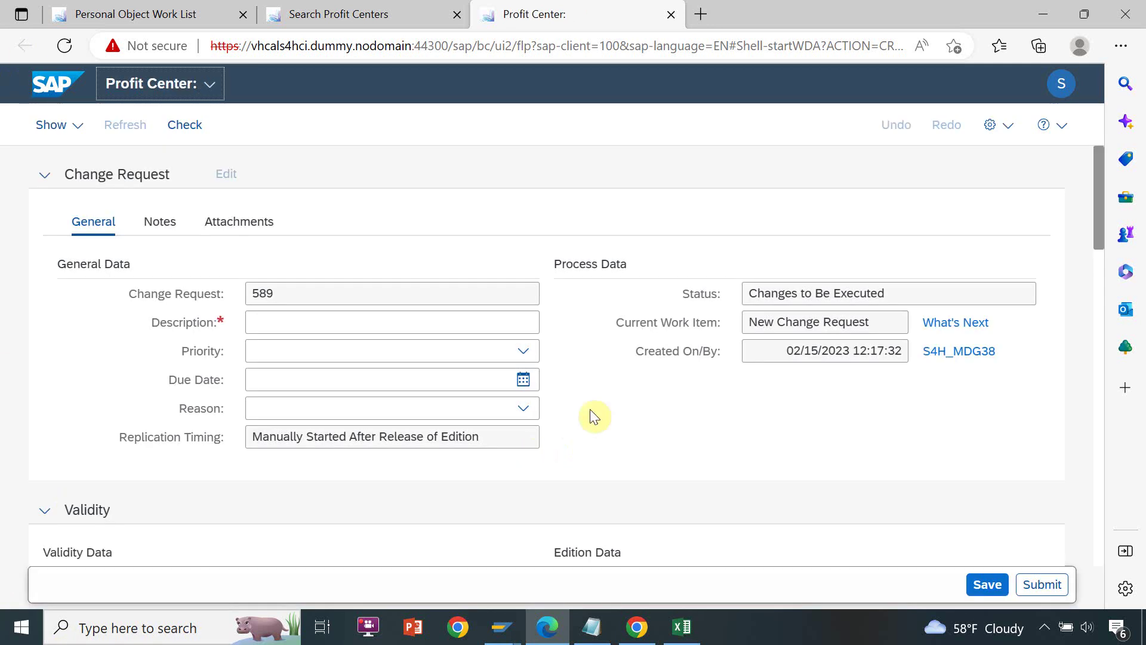
Review the validity and edition data, and enter Edition1 as the change request description
{"action": "left_click_drag", "start_coordinate": [1101, 212], "coordinate": [1100, 267]}
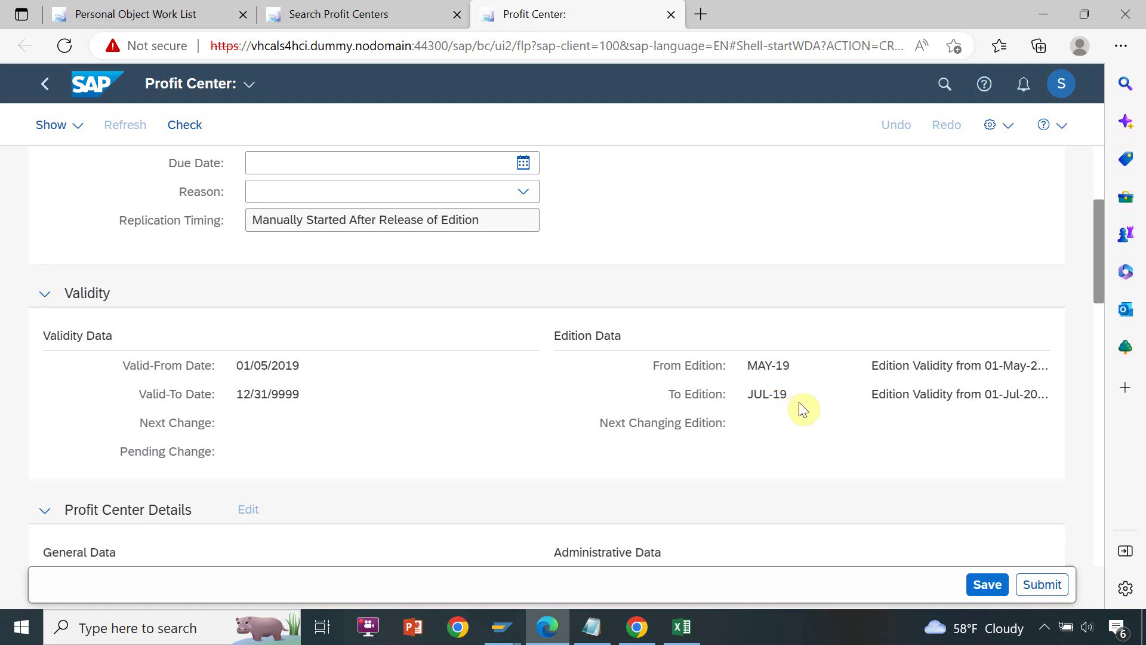
{"action": "left_click_drag", "start_coordinate": [1098, 281], "coordinate": [1097, 216]}
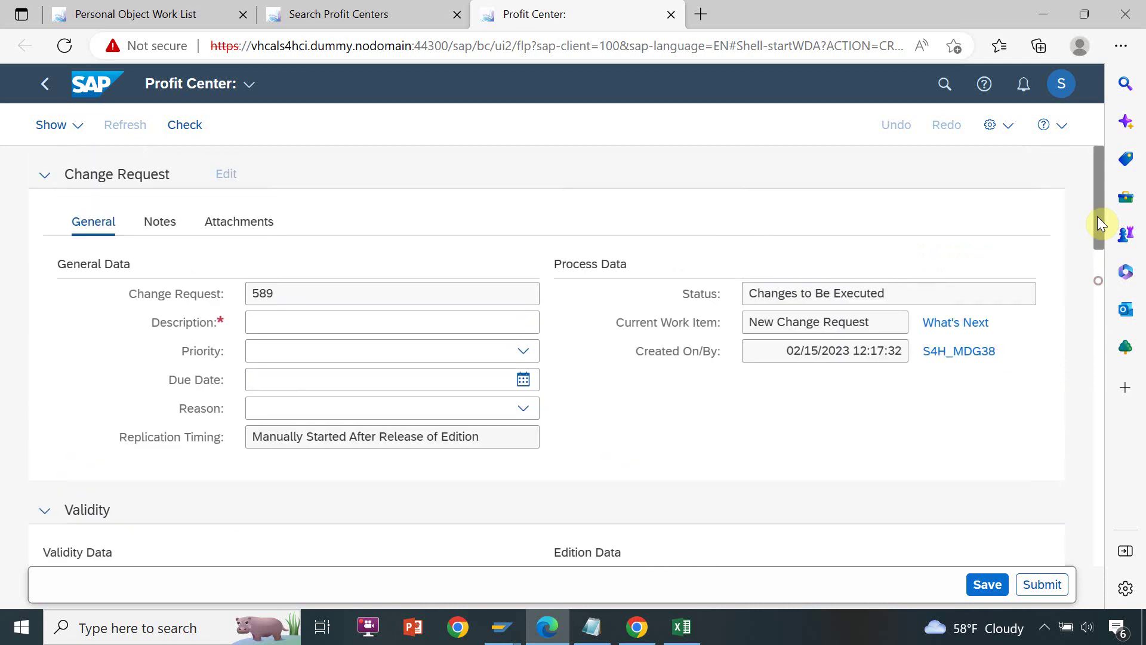
{"action": "left_click", "coordinate": [273, 326]}
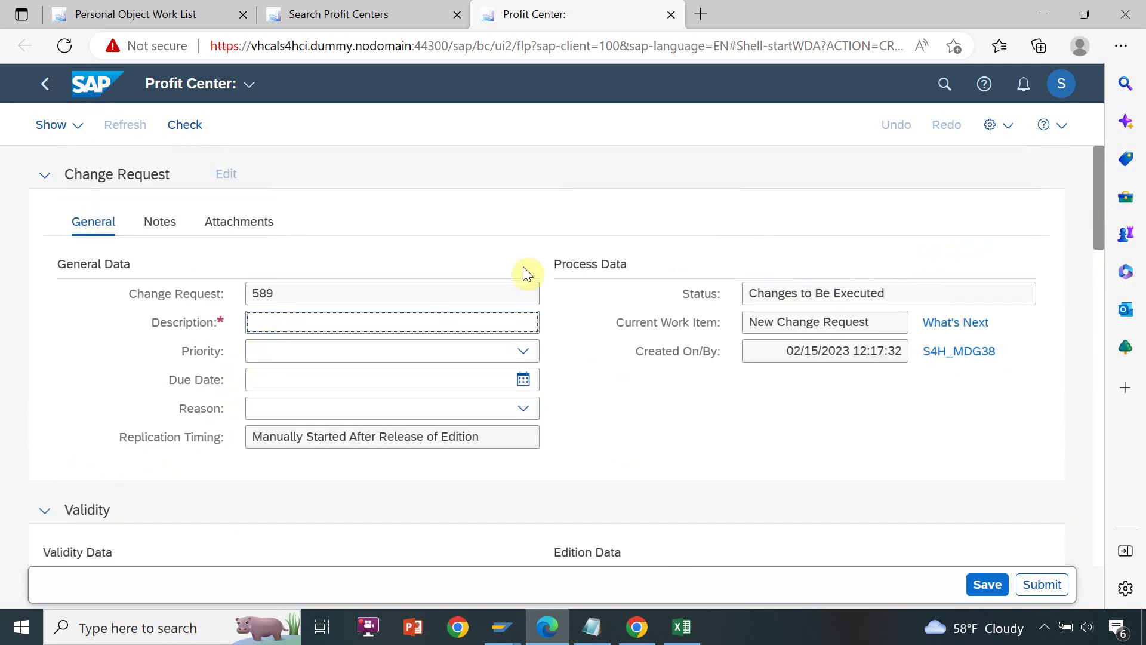
{"action": "type", "text": "Test"}
{"action": "key", "text": "BackSpace"}
{"action": "key", "text": "BackSpace"}
{"action": "key", "text": "BackSpace"}
{"action": "key", "text": "BackSpace"}
{"action": "type", "text": "E"}
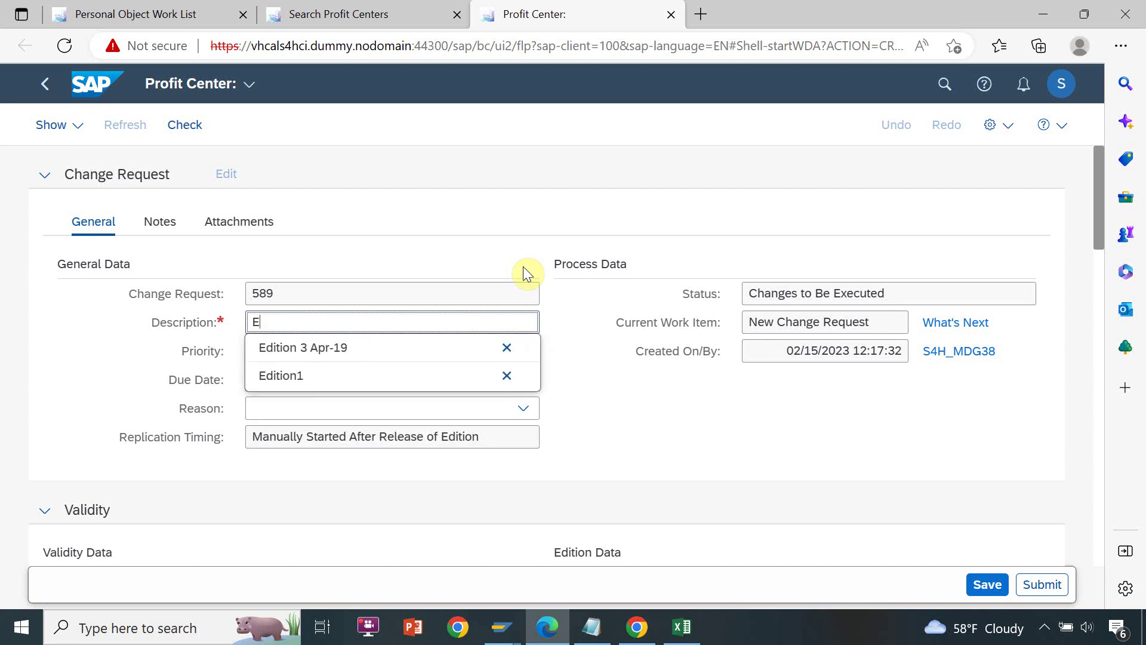
{"action": "type", "text": "dition1"}
{"action": "key", "text": "Return"}
{"action": "left_click", "coordinate": [675, 420]}
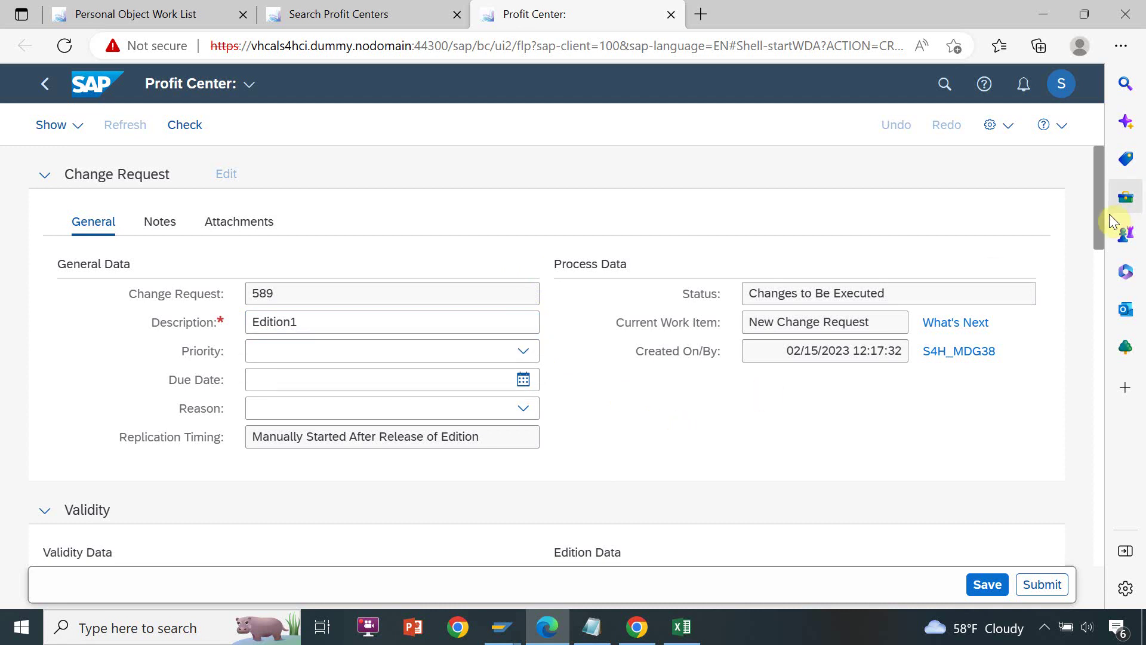
Choose controlling area 0003 in the profit center details
{"action": "left_click_drag", "start_coordinate": [1097, 224], "coordinate": [1097, 342]}
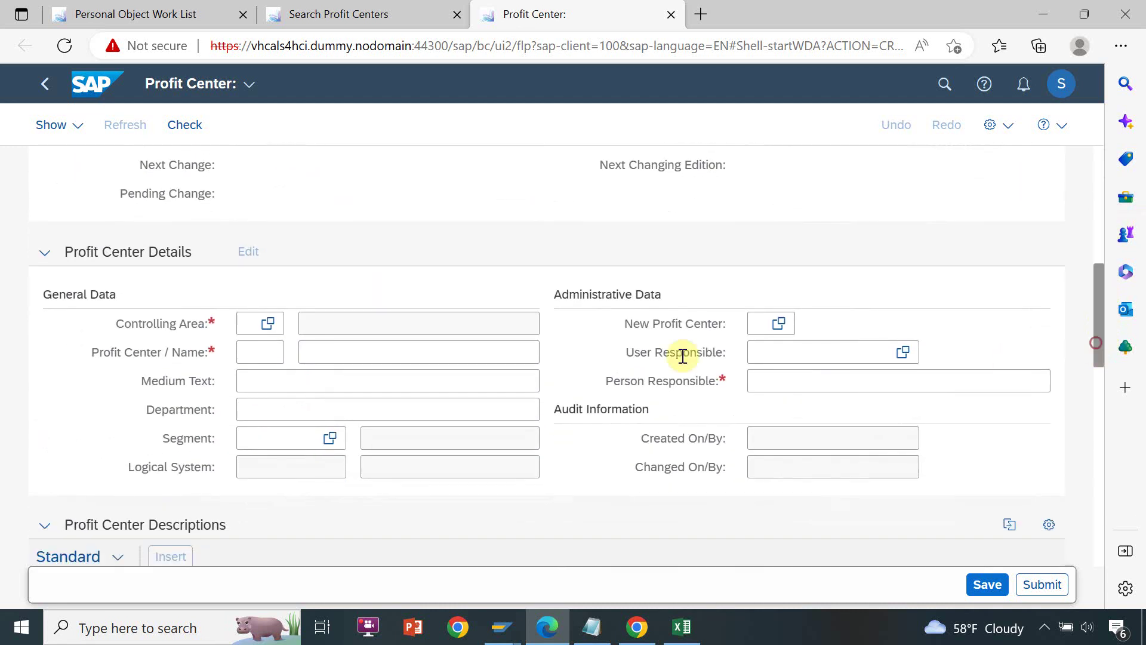
{"action": "left_click", "coordinate": [268, 323]}
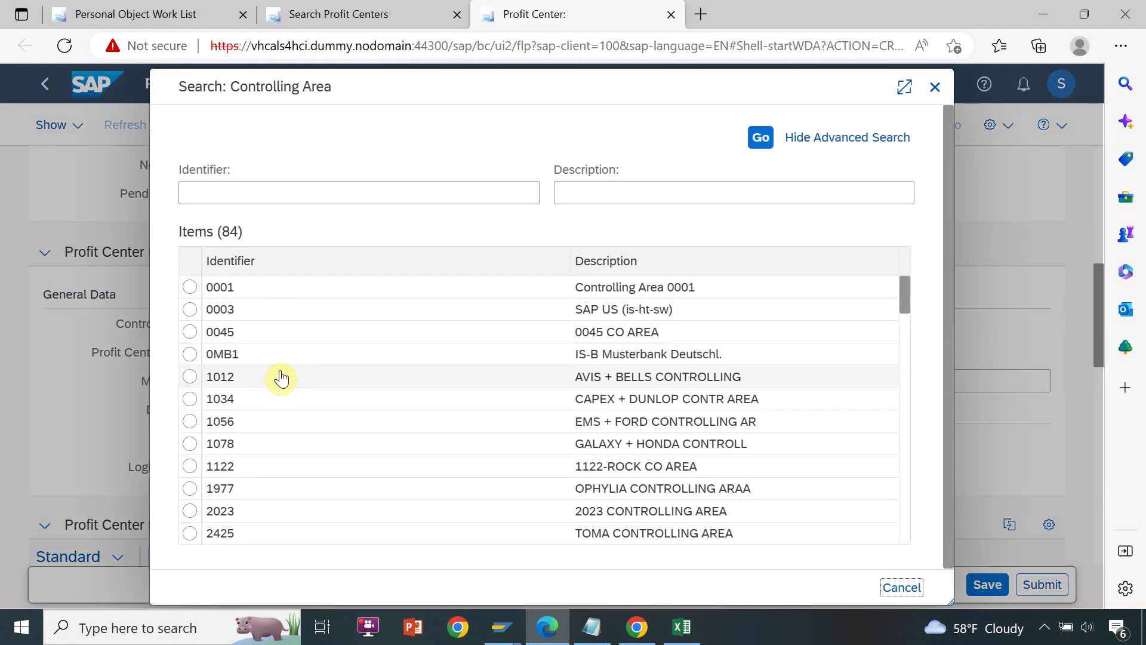
{"action": "left_click", "coordinate": [230, 320]}
Enter profit center S101 with the name S101 PC and set the person responsible to Test1
{"action": "left_click", "coordinate": [279, 353]}
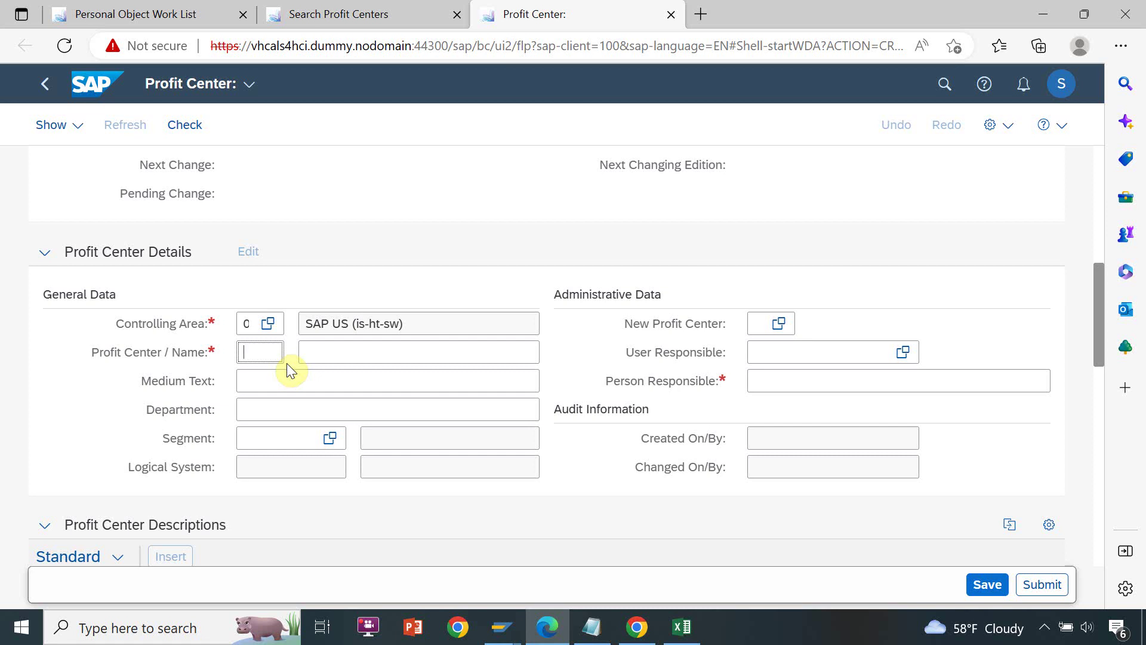
{"action": "type", "text": "S101"}
{"action": "key", "text": "Tab"}
{"action": "type", "text": "S101 "}
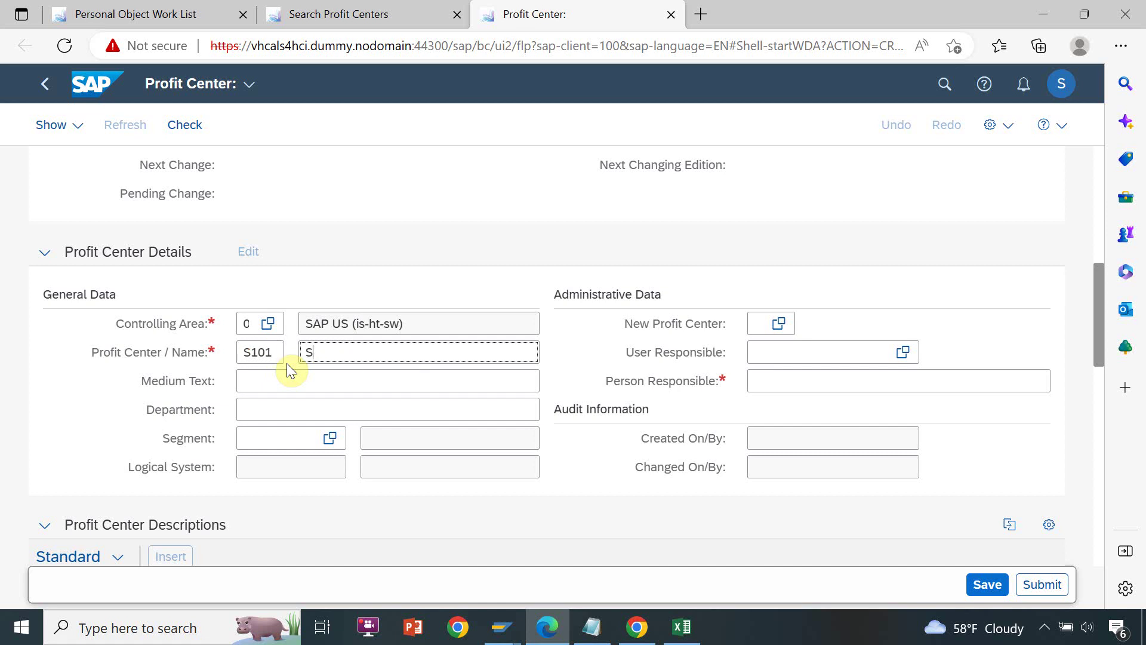
{"action": "type", "text": "P"}
{"action": "key", "text": "BackSpace"}
{"action": "type", "text": "PC"}
{"action": "key", "text": "Tab"}
{"action": "left_click", "coordinate": [897, 385]}
{"action": "type", "text": "Test1"}
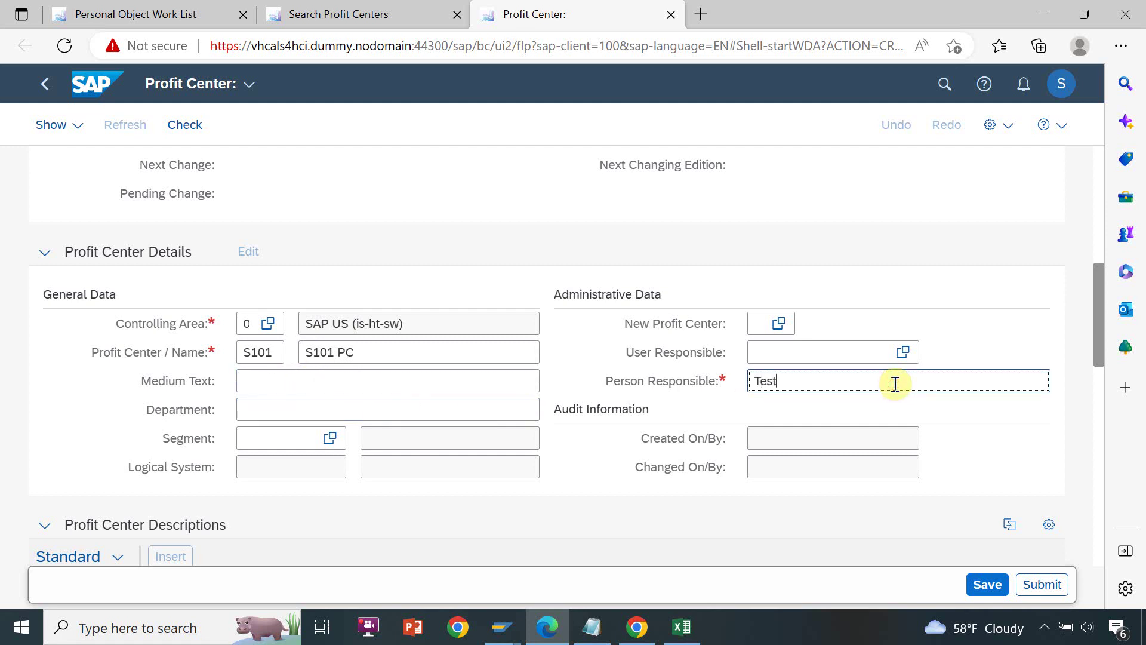
Check the profit center change request for errors, submit it and refresh its display
{"action": "left_click", "coordinate": [185, 125]}
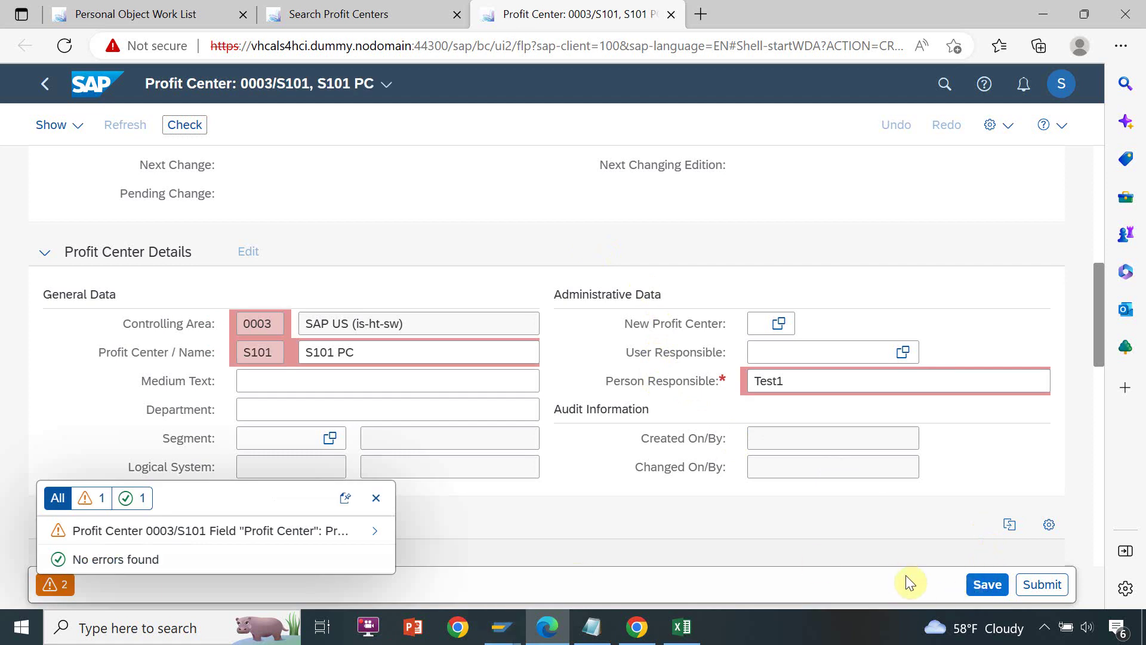
{"action": "left_click", "coordinate": [1031, 584]}
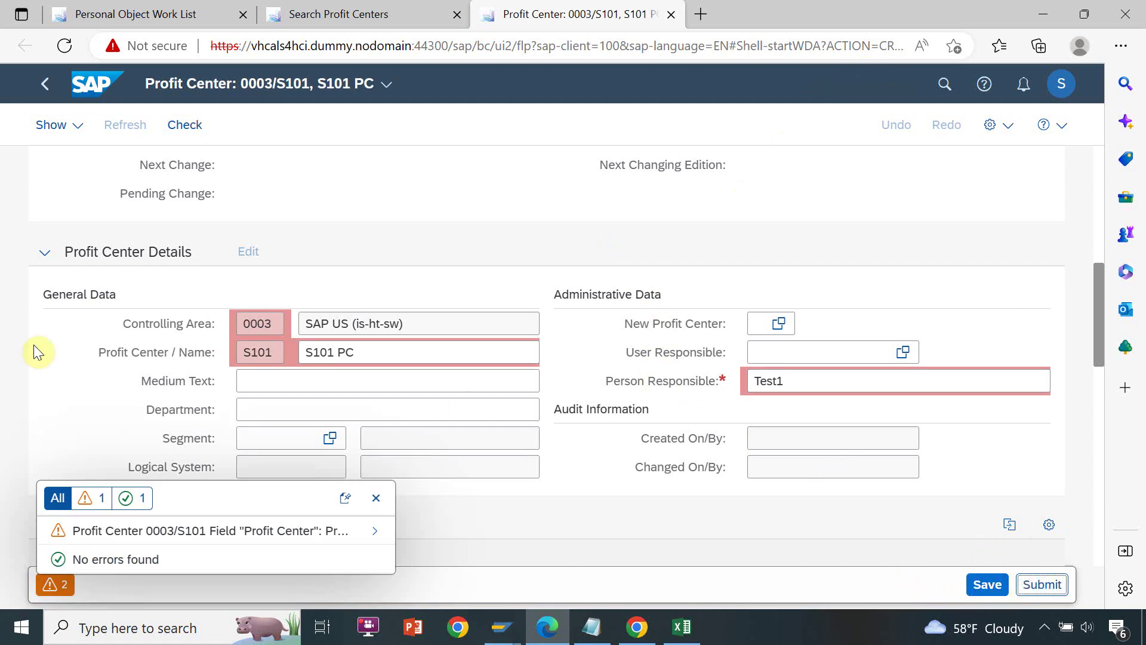
{"action": "left_click", "coordinate": [127, 125]}
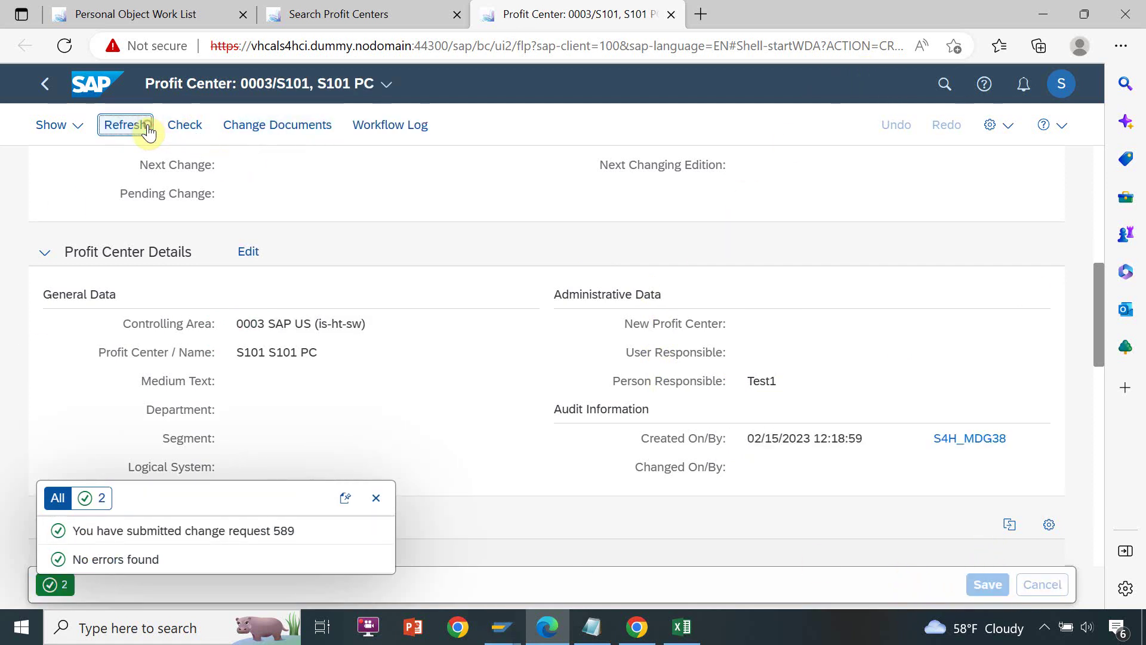
Finalize processing of the S101 change request, approve it despite the validation warning, and refresh to review its status
{"action": "left_click", "coordinate": [837, 584]}
{"action": "left_click", "coordinate": [124, 127]}
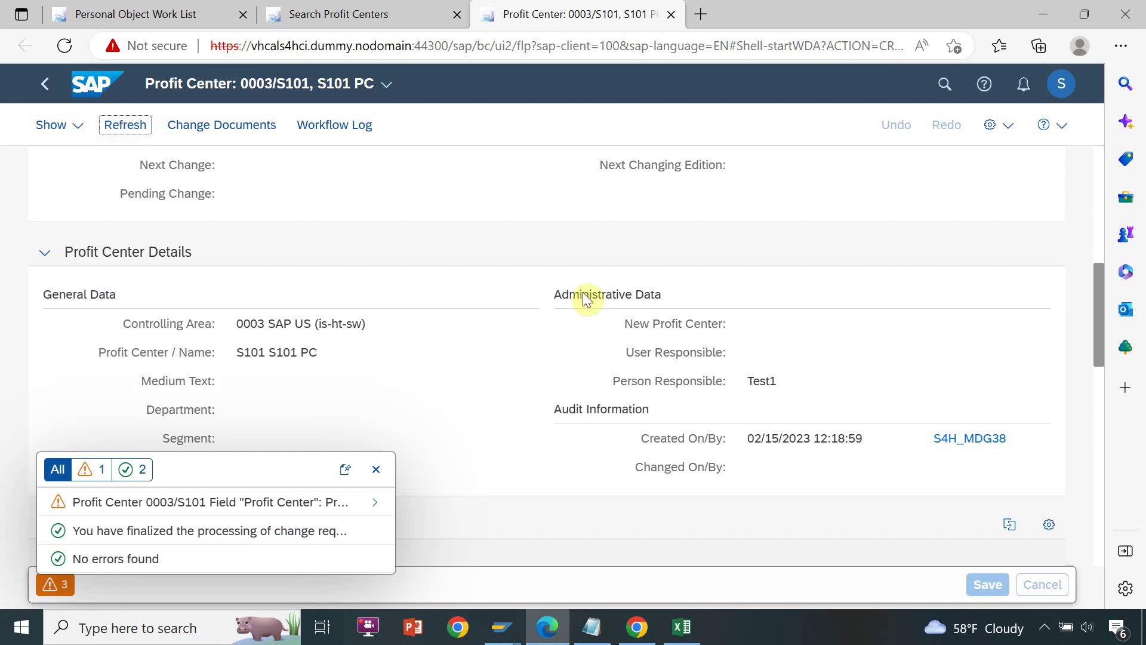
{"action": "left_click", "coordinate": [909, 587]}
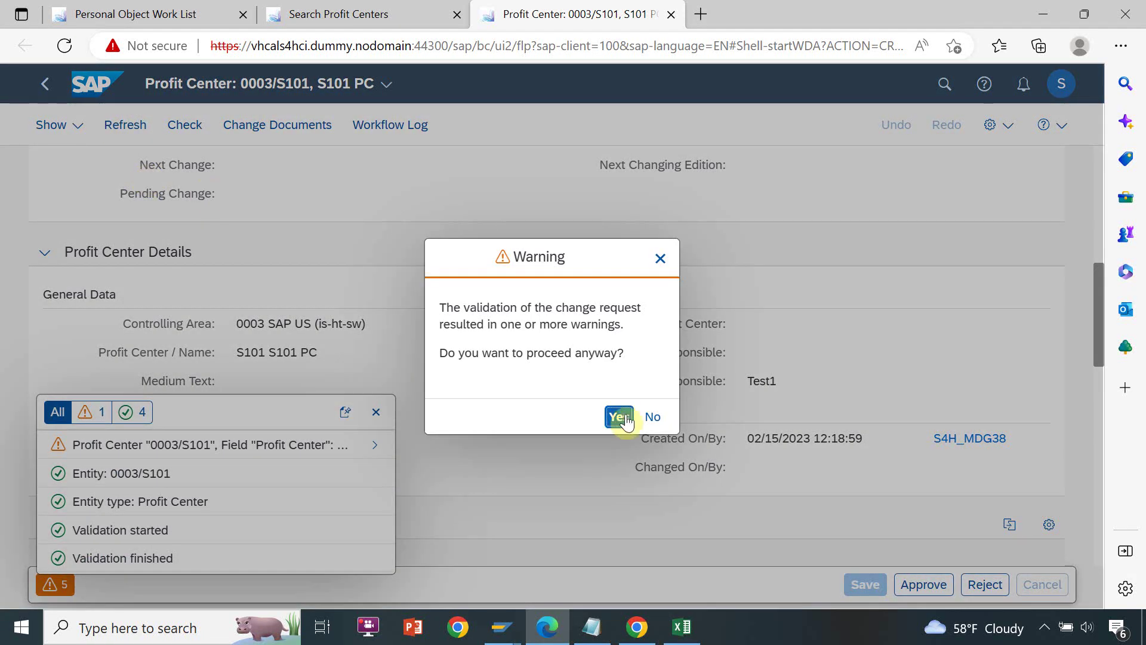
{"action": "left_click", "coordinate": [621, 417]}
{"action": "left_click", "coordinate": [150, 136]}
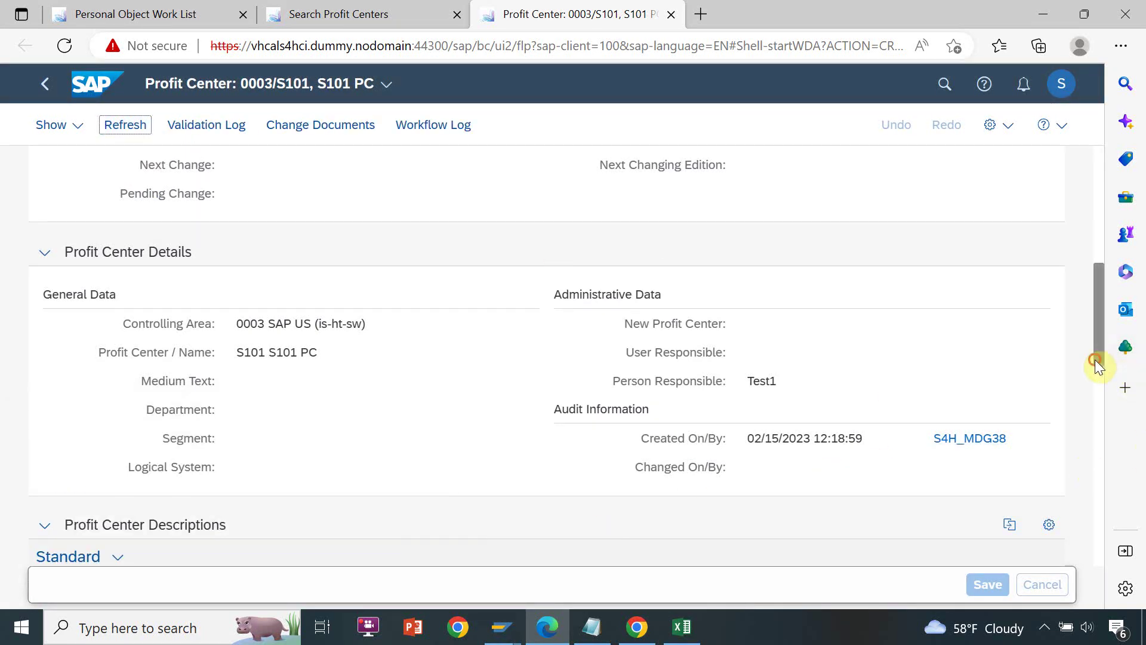
{"action": "left_click_drag", "start_coordinate": [1094, 359], "coordinate": [1093, 254]}
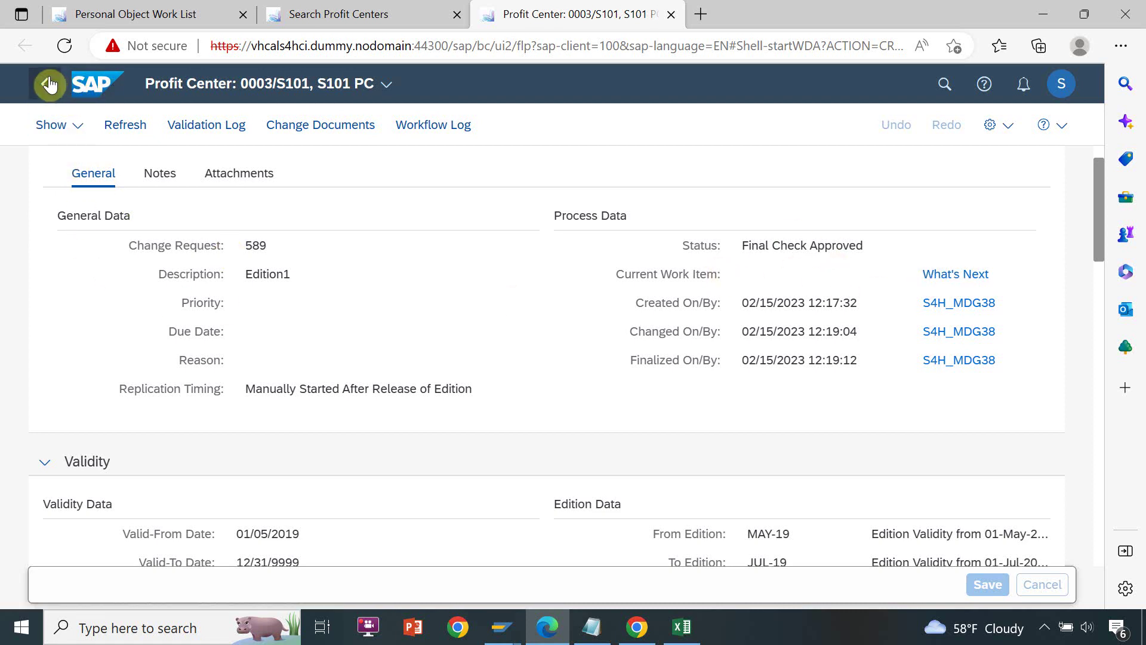
Start a new profit center from the profit center search with change request type PCT1P1 and edition JUN-19
{"action": "left_click", "coordinate": [356, 9]}
{"action": "left_click", "coordinate": [53, 547]}
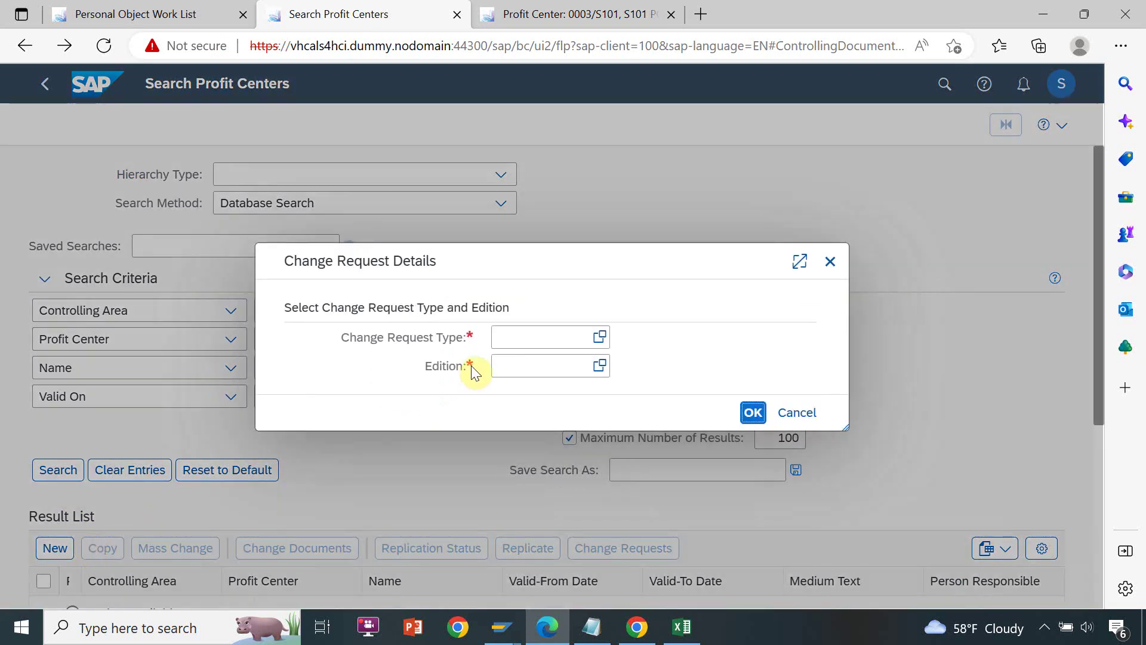
{"action": "left_click", "coordinate": [600, 339]}
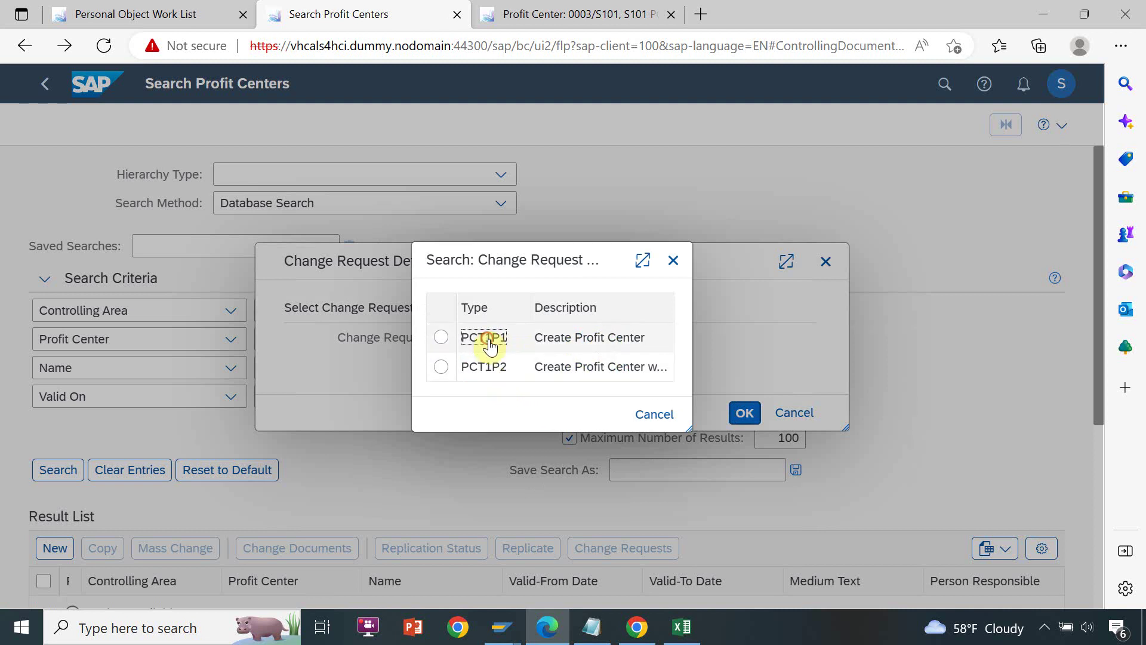
{"action": "left_click", "coordinate": [483, 338]}
{"action": "left_click", "coordinate": [595, 367]}
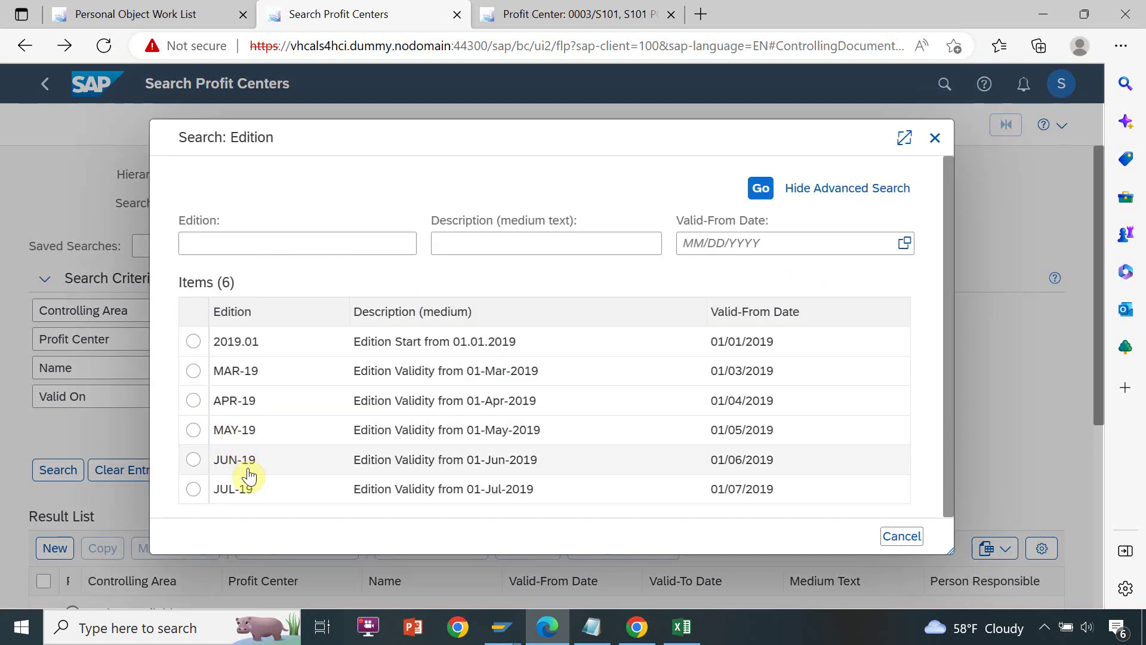
{"action": "left_click", "coordinate": [280, 467]}
{"action": "left_click", "coordinate": [735, 414]}
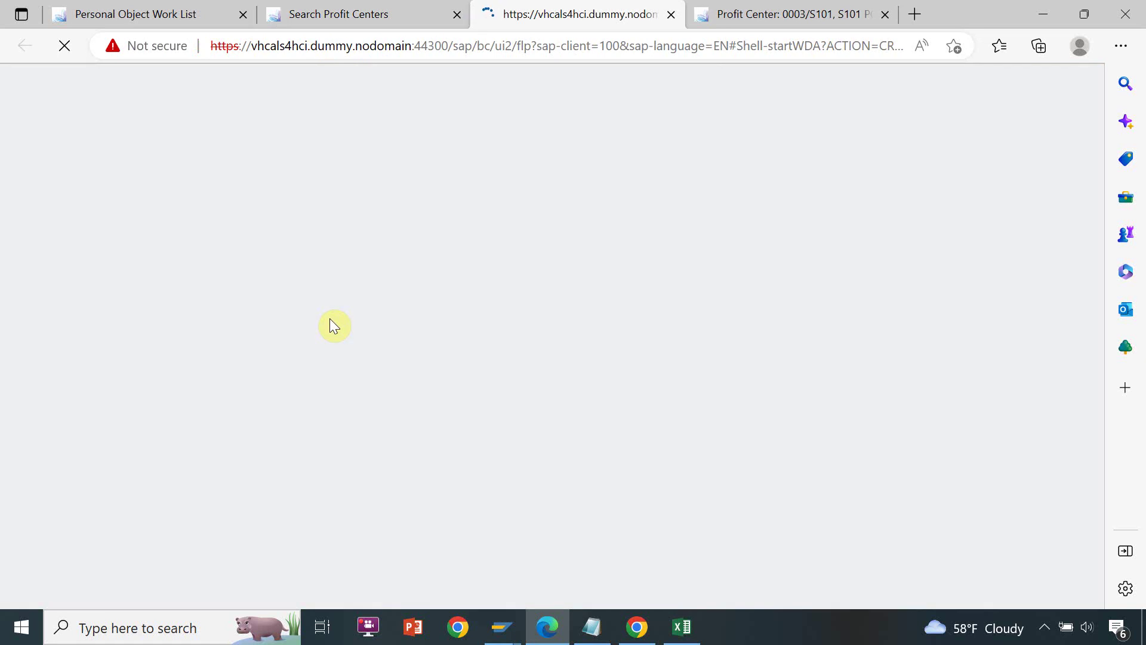
Look up the S101 change request number and record 589 under CR# in the 19-May row of the Excel sheet
{"action": "left_click", "coordinate": [833, 13]}
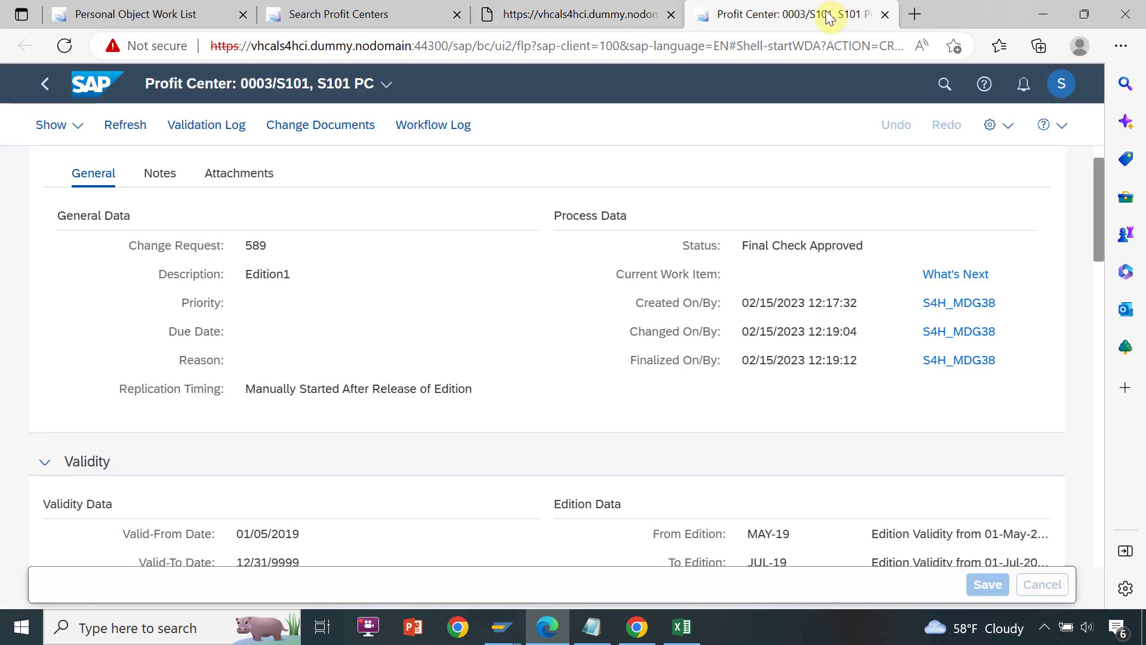
{"action": "left_click", "coordinate": [540, 13]}
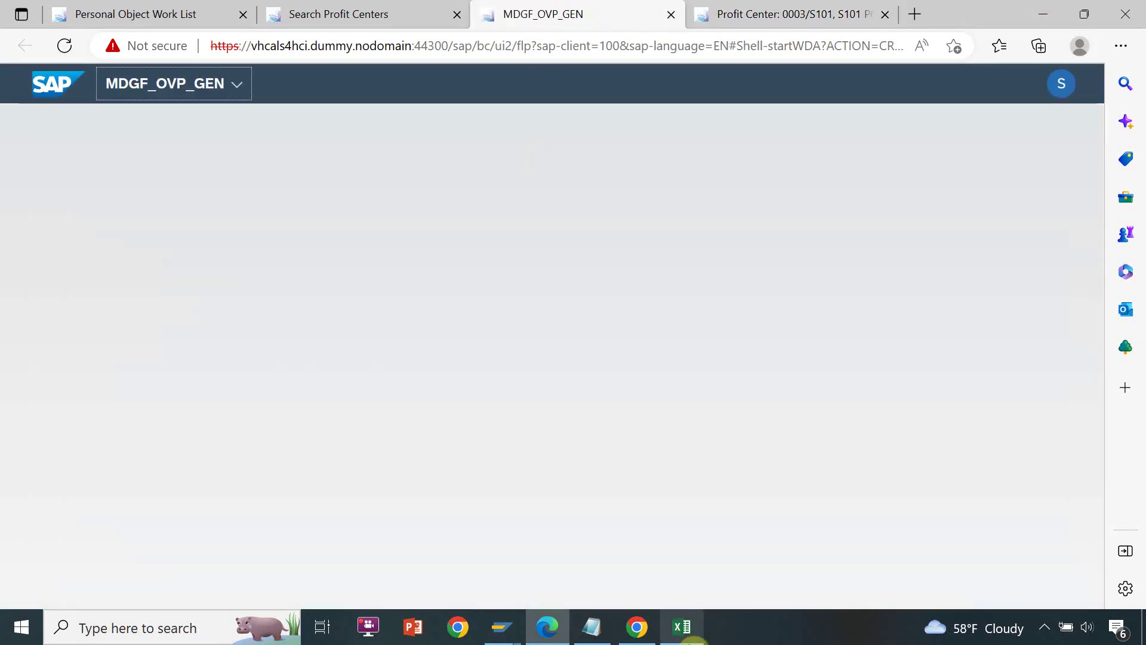
{"action": "left_click", "coordinate": [700, 638]}
{"action": "left_click", "coordinate": [758, 324]}
{"action": "type", "text": "509"}
{"action": "key", "text": "alt+Tab"}
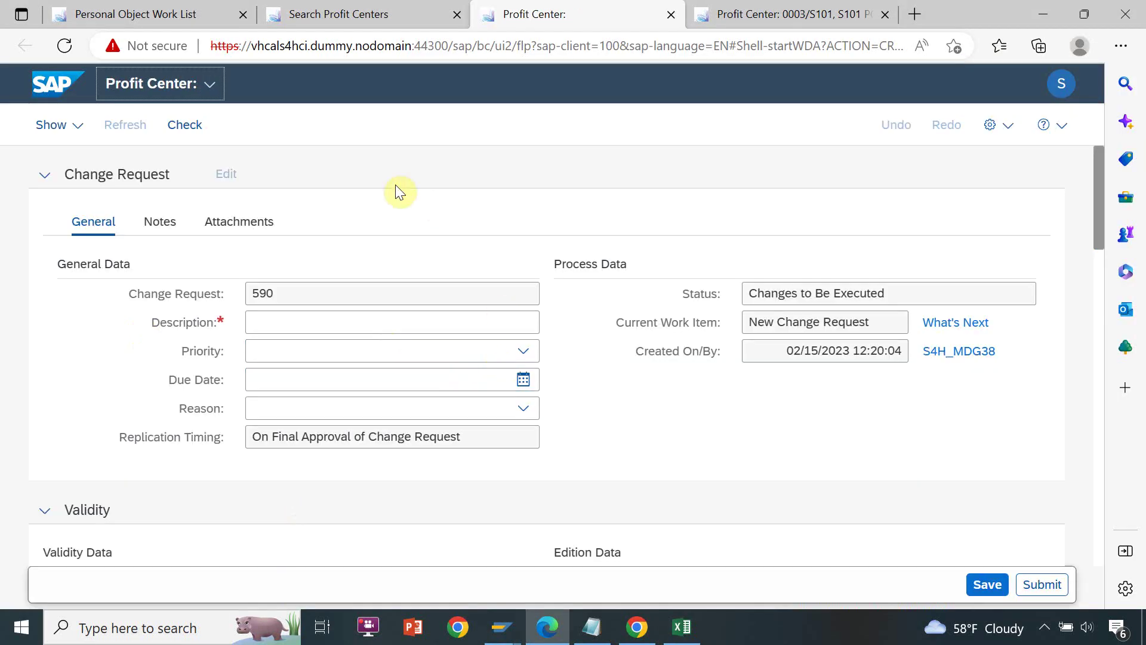
Enter Edition 2 as the new change request's description and compare its replication timing with the 19-Jun row in Excel
{"action": "left_click", "coordinate": [330, 316]}
{"action": "type", "text": "E"}
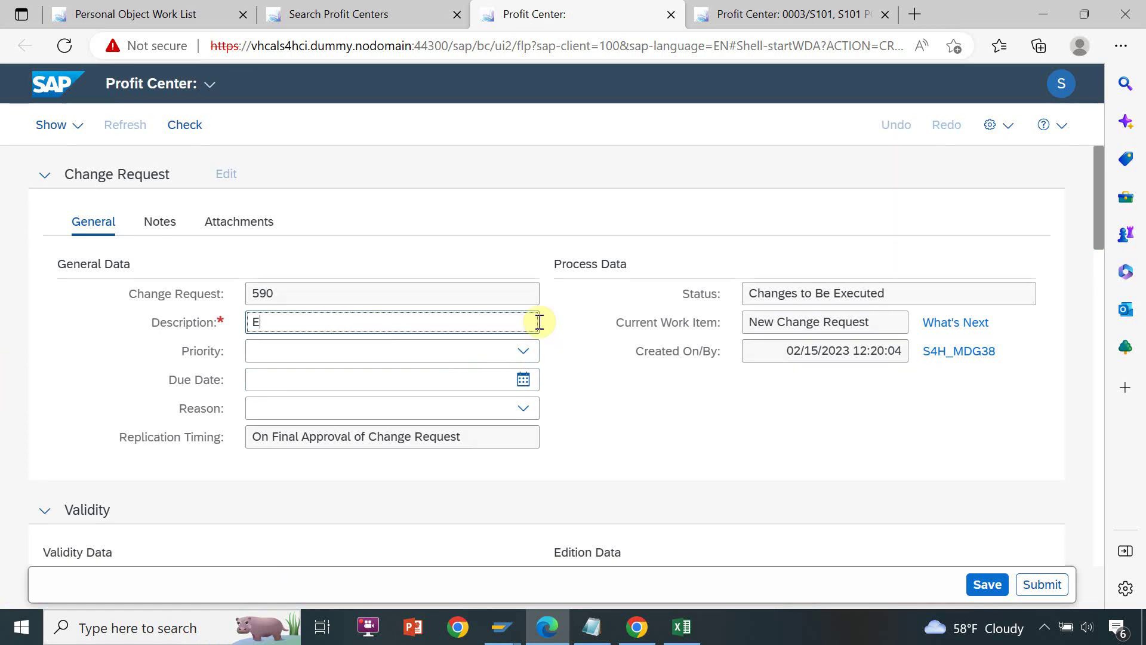
{"action": "type", "text": "dition"}
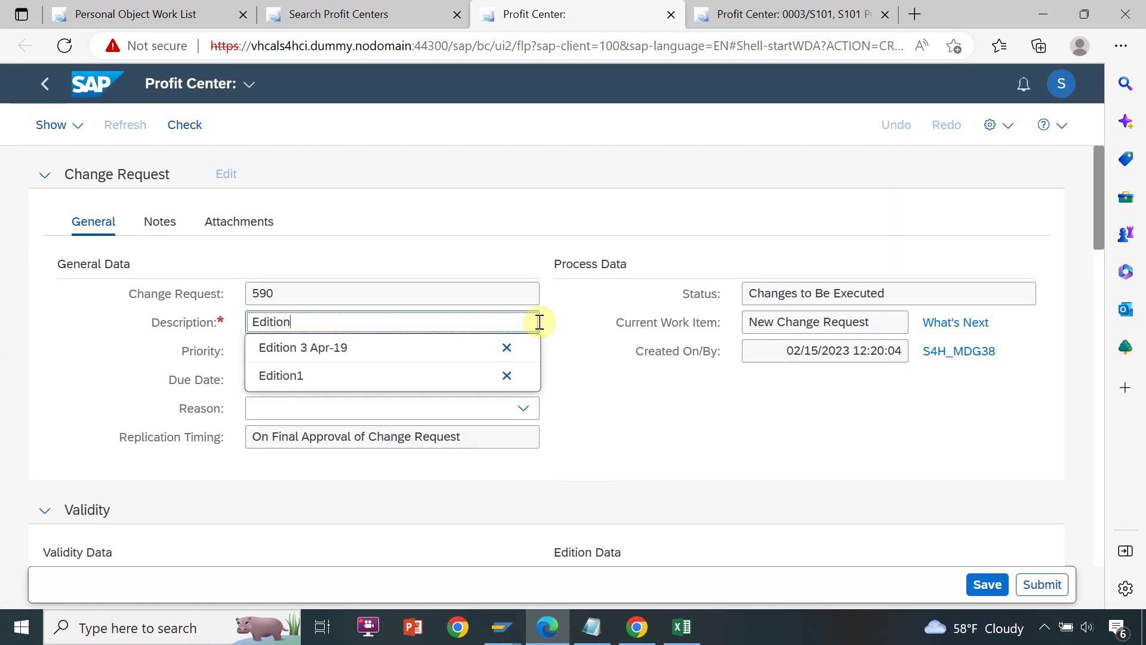
{"action": "type", "text": " 2"}
{"action": "left_click", "coordinate": [684, 456]}
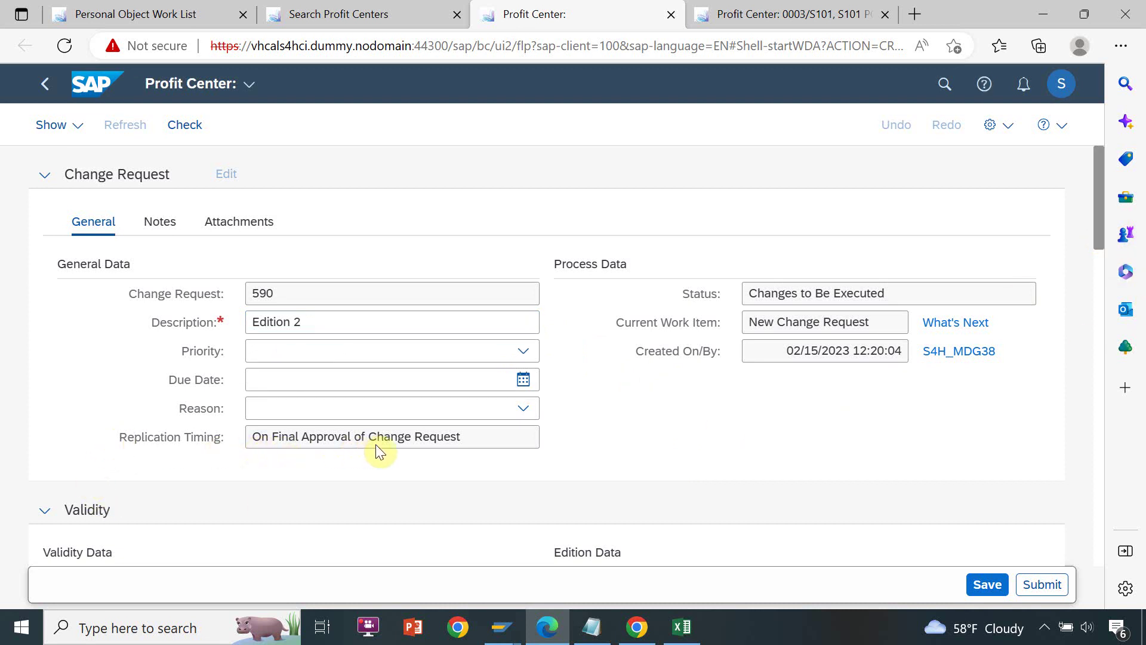
{"action": "key", "text": "alt+Tab"}
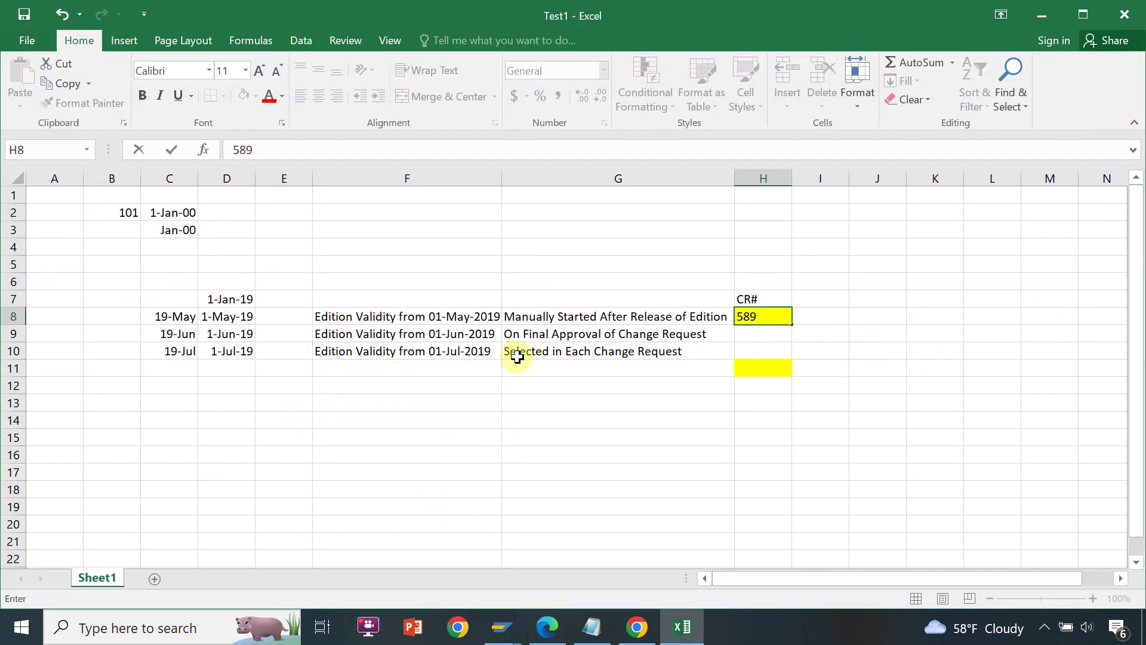
{"action": "left_click", "coordinate": [531, 332]}
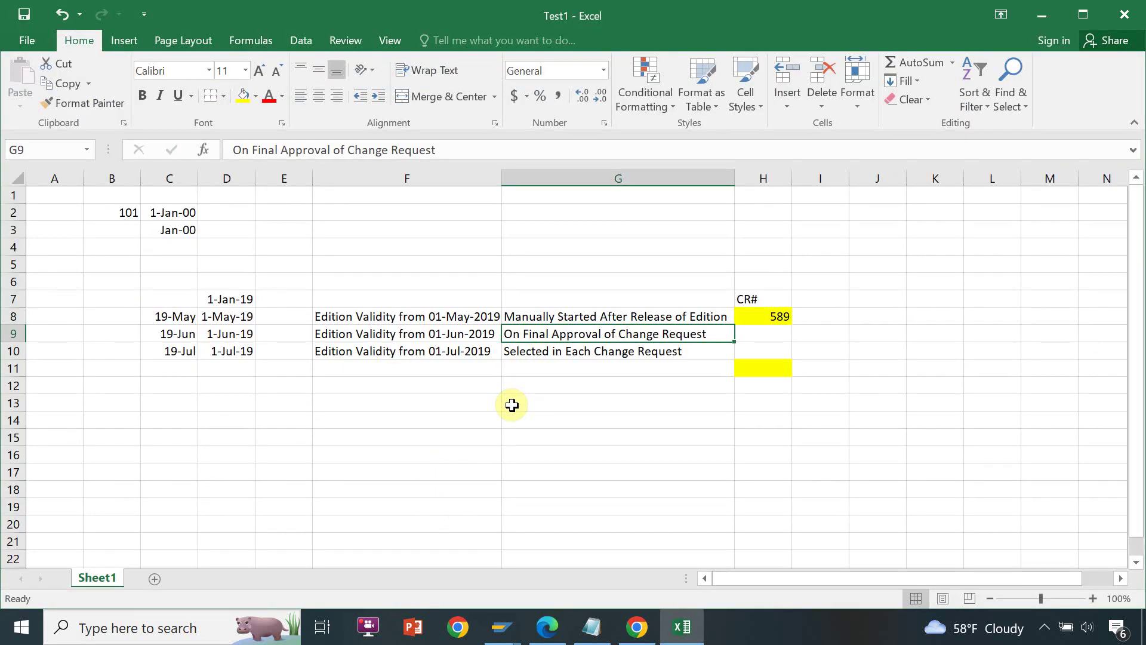
{"action": "key", "text": "alt+Tab"}
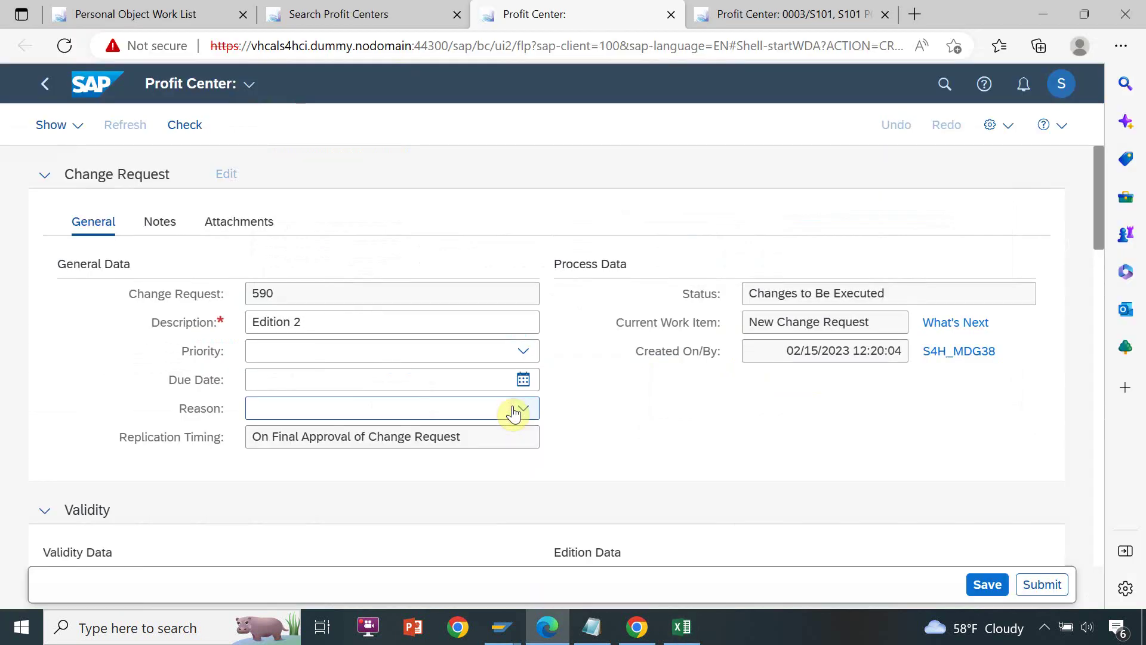
{"action": "left_click_drag", "start_coordinate": [1102, 224], "coordinate": [1102, 269]}
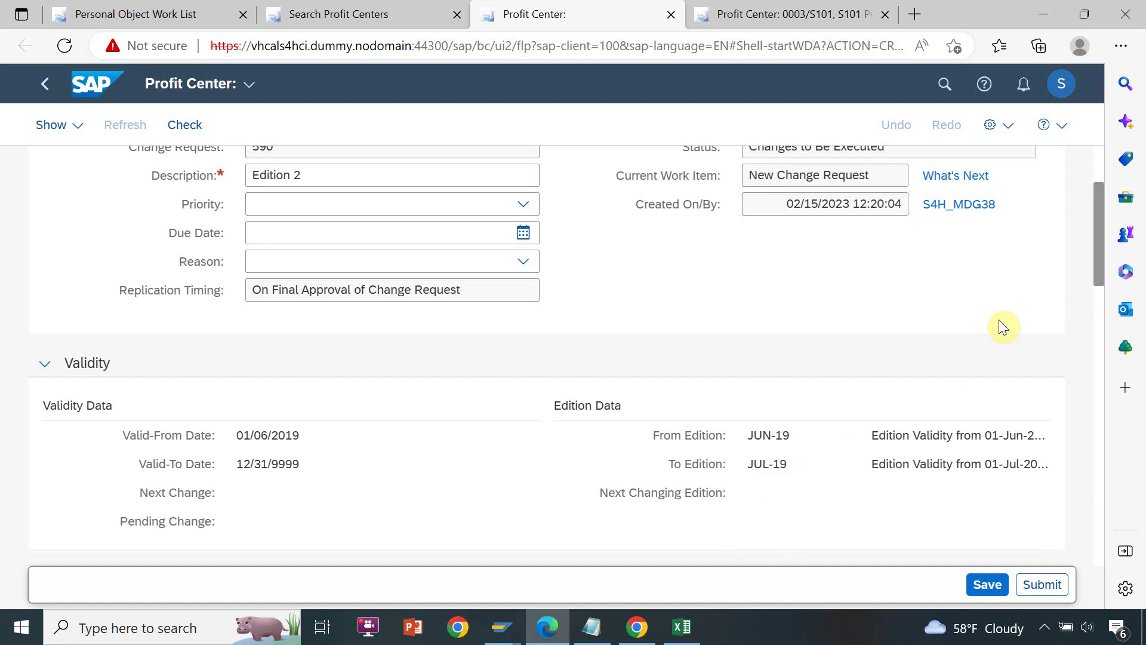
Fill in the profit center details with controlling area 0003, profit center S102, name S102 PC and person responsible Test2
{"action": "left_click_drag", "start_coordinate": [1101, 262], "coordinate": [1100, 354]}
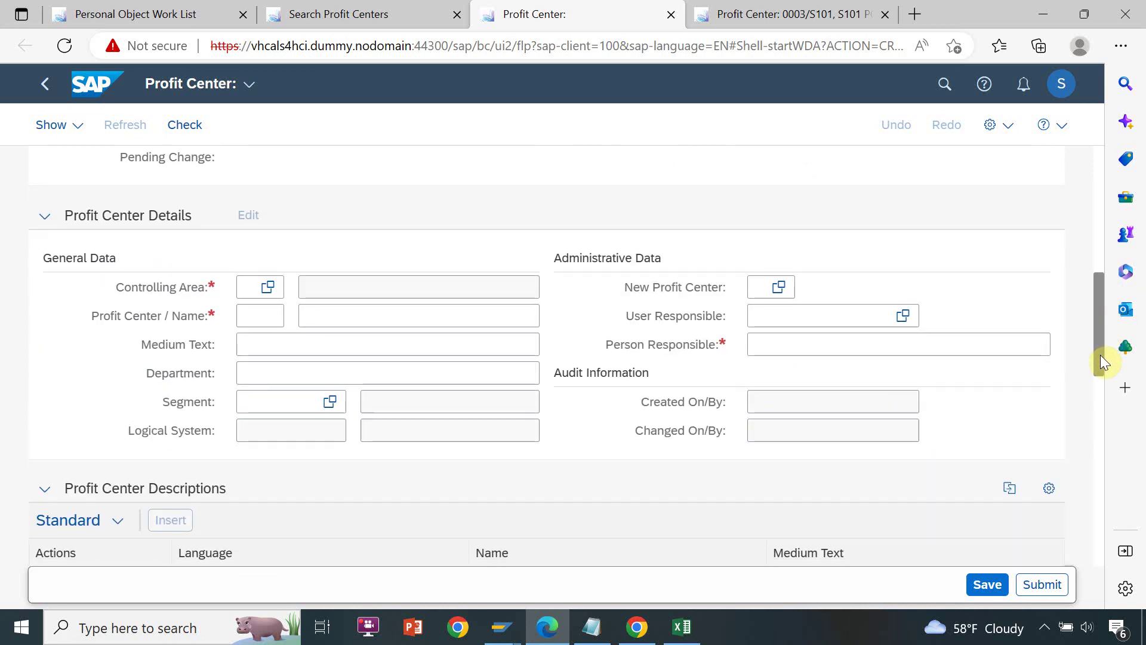
{"action": "left_click", "coordinate": [267, 287]}
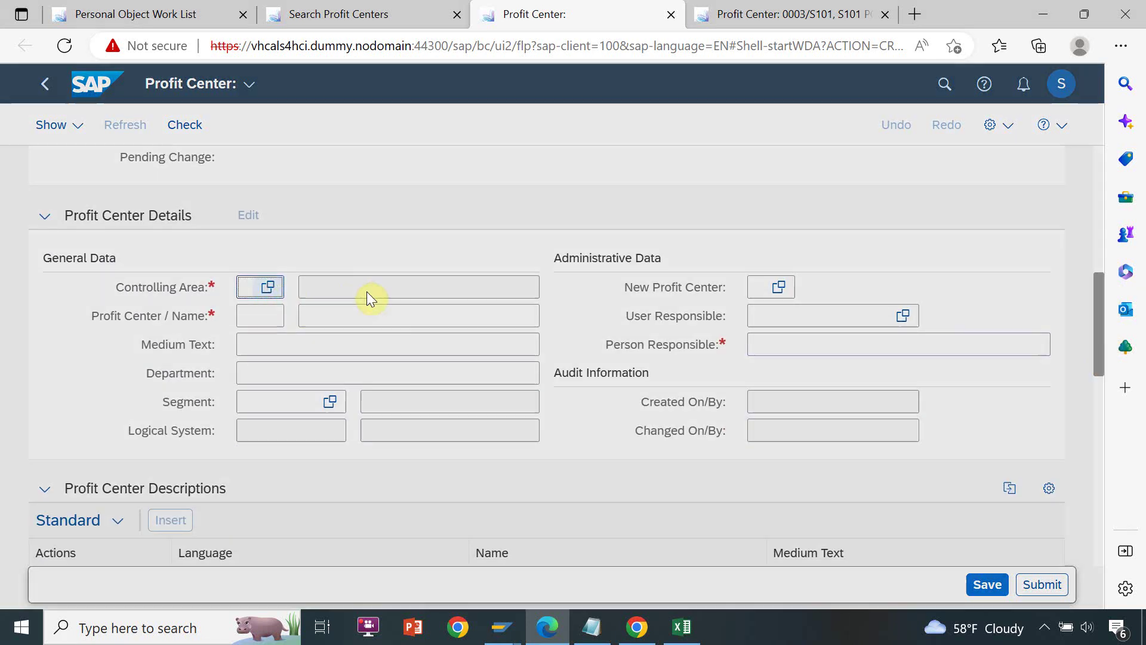
{"action": "left_click", "coordinate": [222, 310]}
{"action": "left_click", "coordinate": [257, 315]}
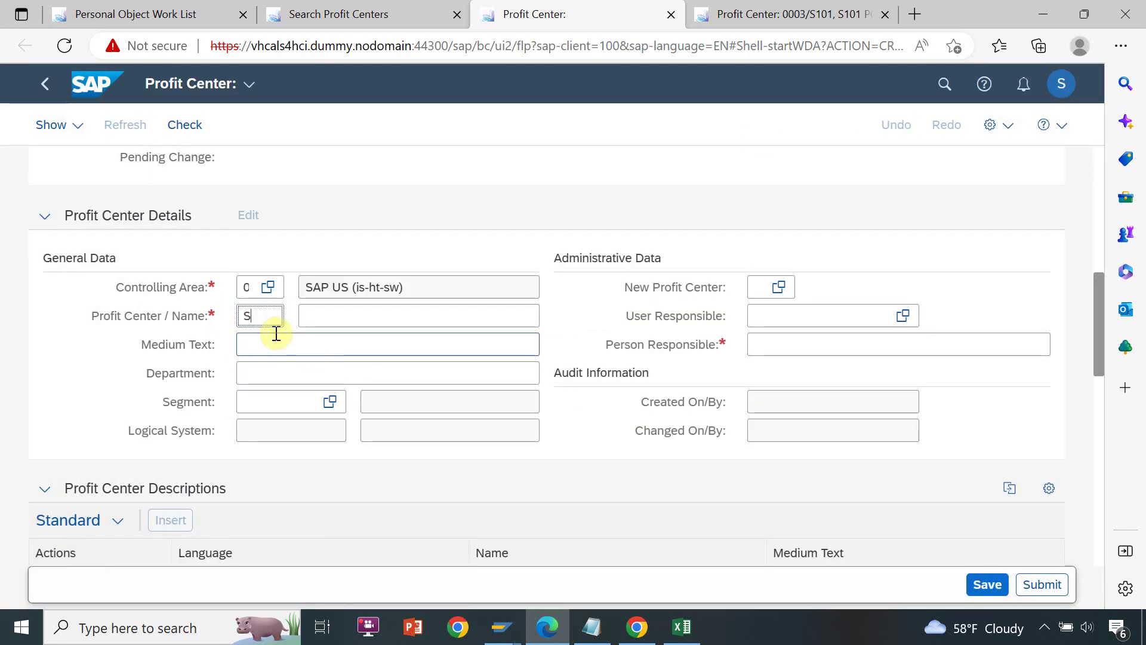
{"action": "type", "text": "S102"}
{"action": "left_click", "coordinate": [322, 317]}
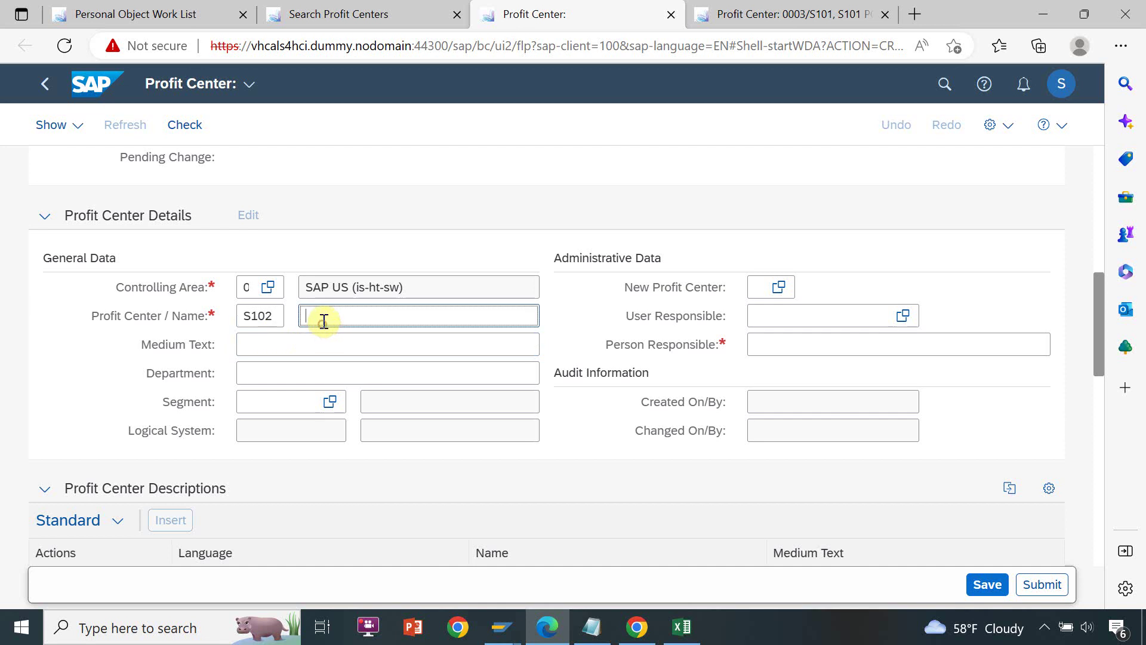
{"action": "type", "text": "S102 PC"}
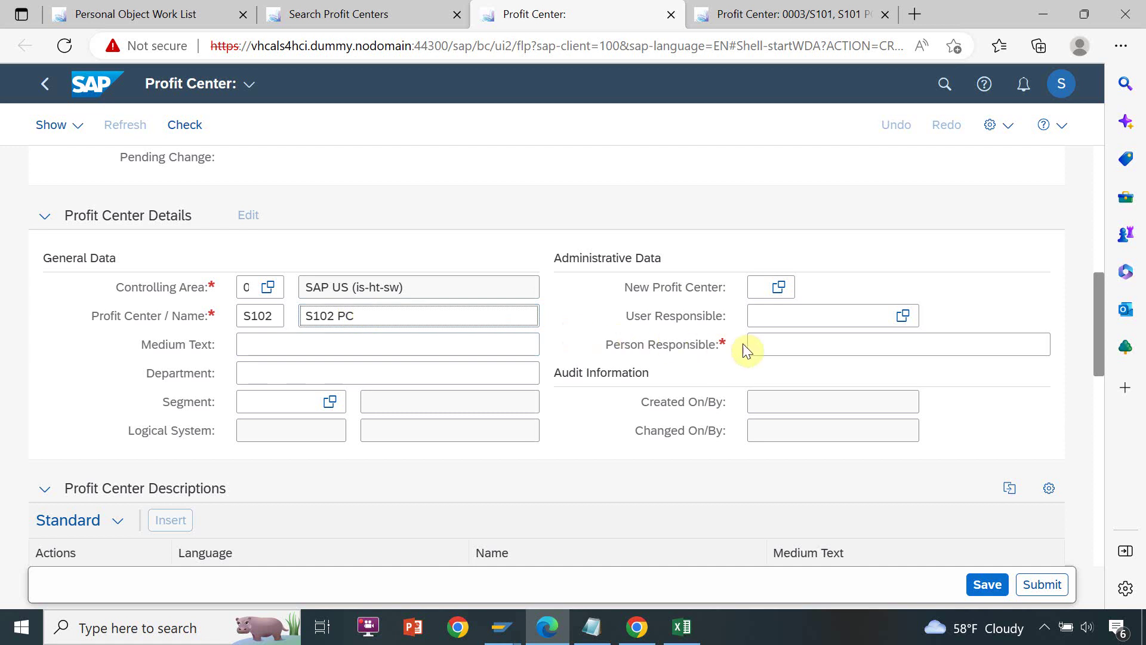
{"action": "left_click", "coordinate": [768, 344]}
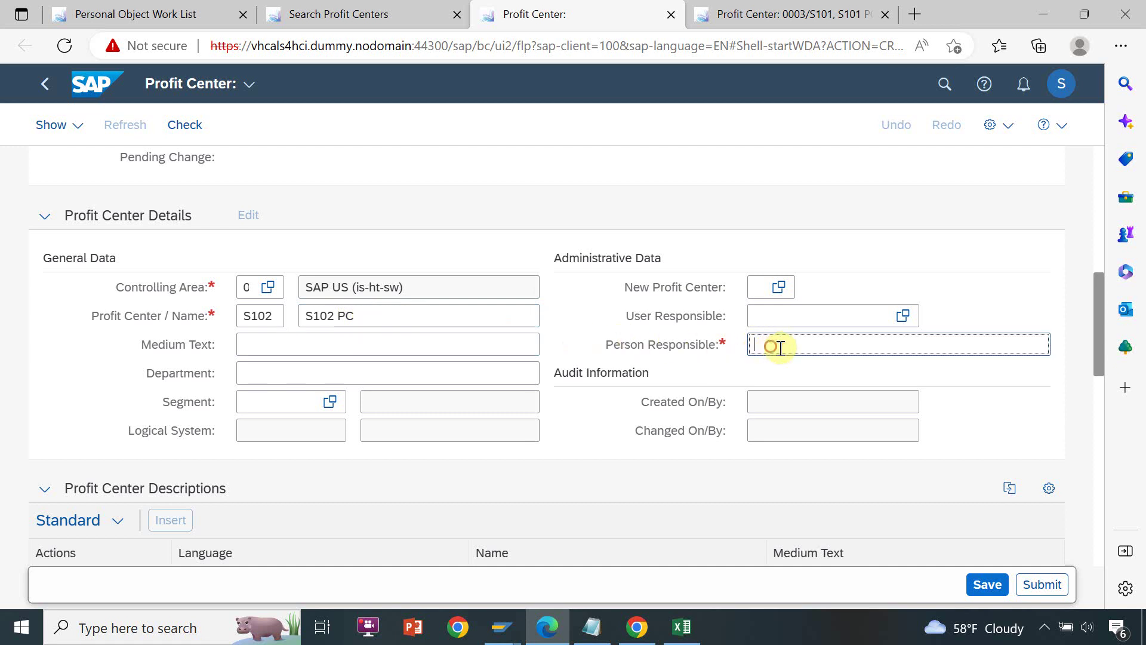
{"action": "type", "text": "Test2"}
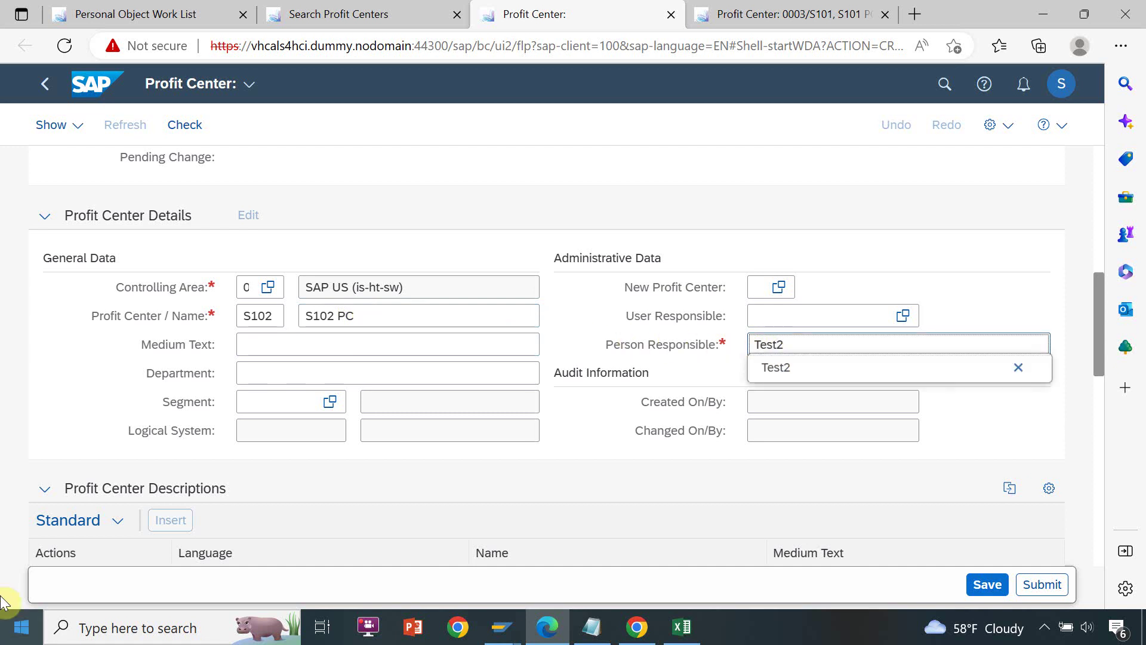
Check the S102 change request for errors, submit it and refresh its display
{"action": "left_click", "coordinate": [185, 125]}
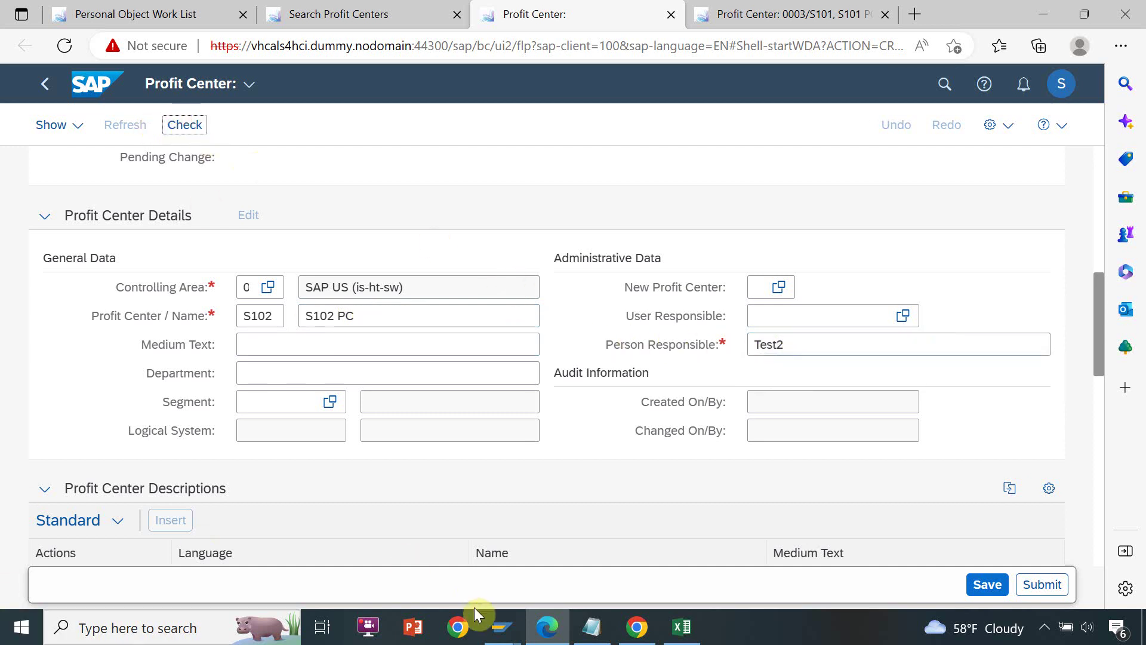
{"action": "left_click", "coordinate": [1040, 583]}
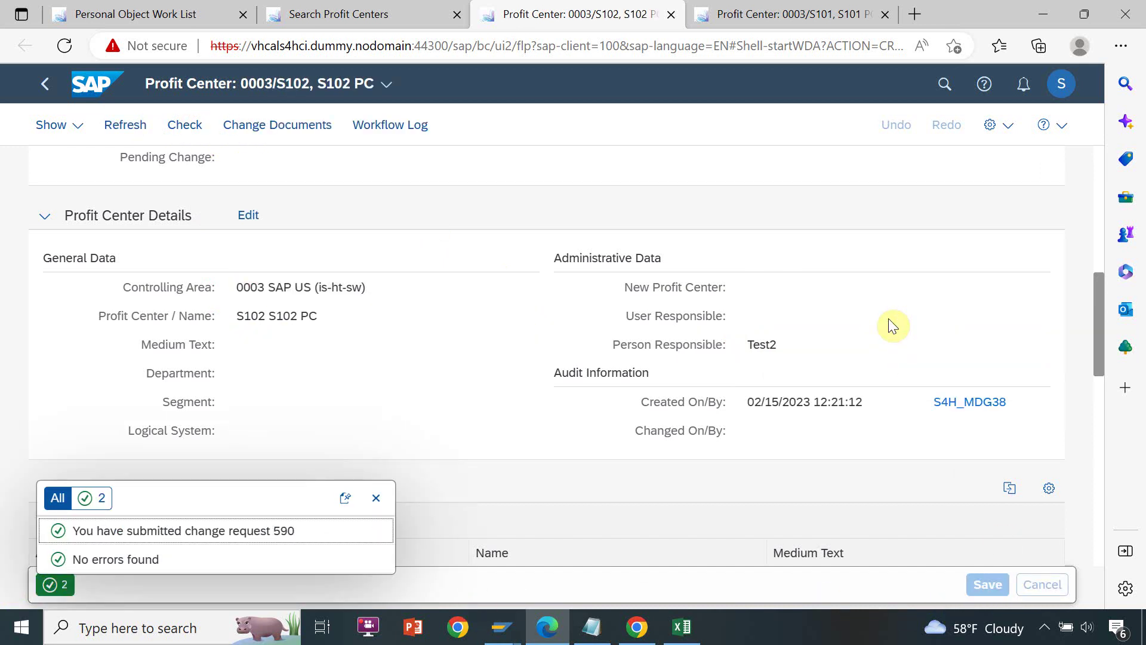
{"action": "left_click", "coordinate": [125, 126]}
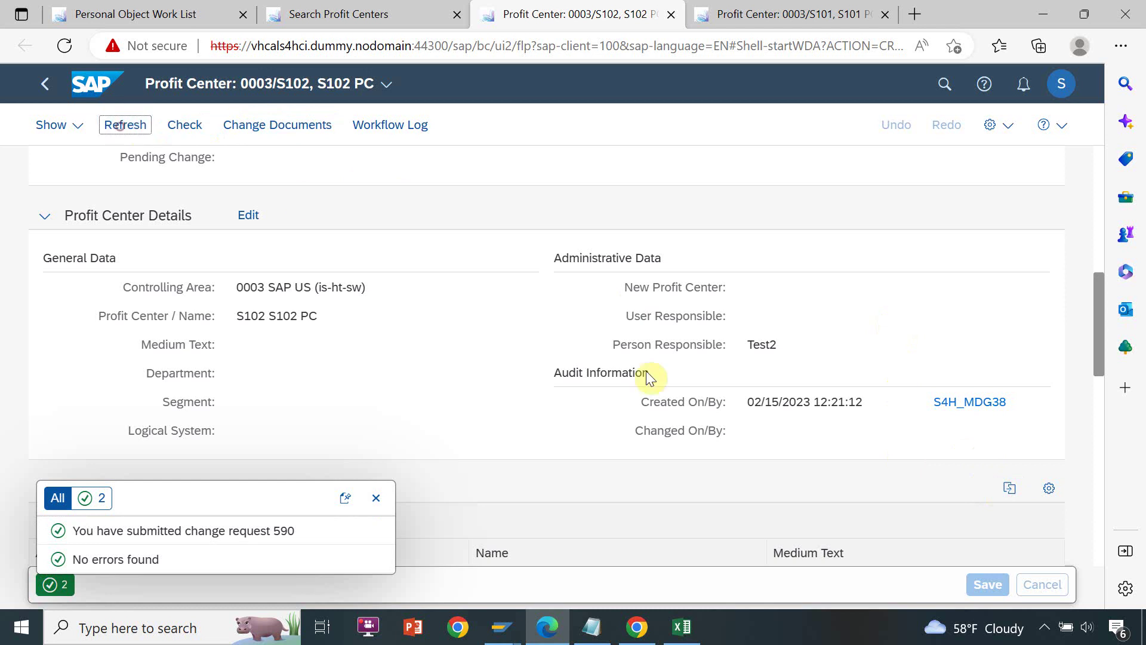
Finalize processing of the S102 change request, approve it despite the validation warning, and refresh its general data
{"action": "left_click", "coordinate": [859, 586]}
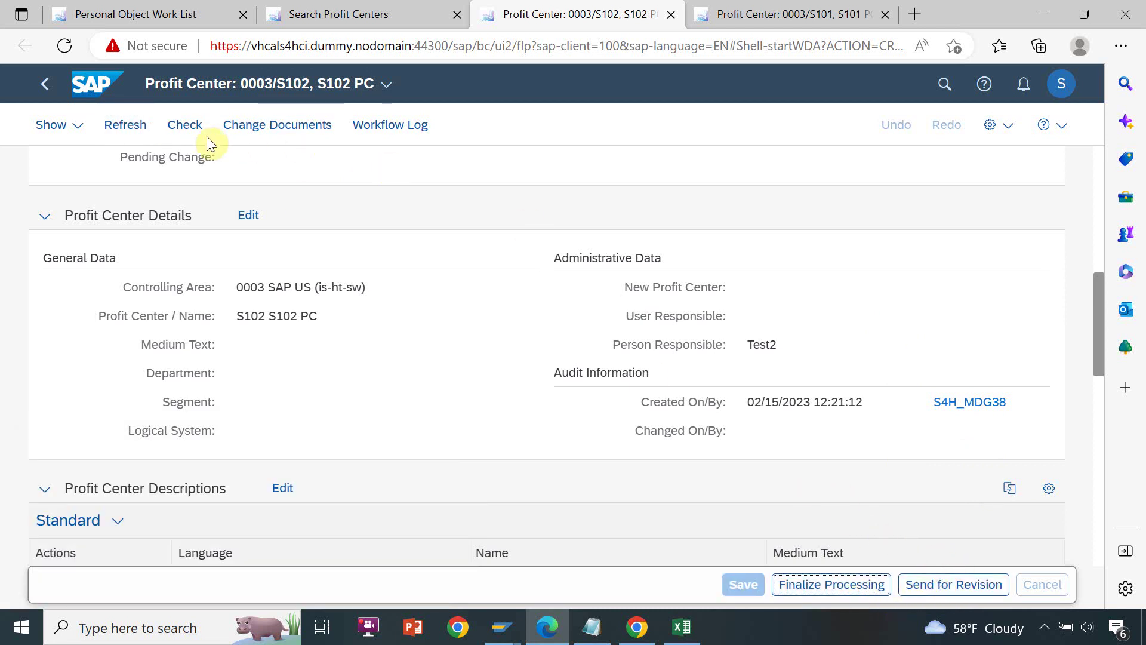
{"action": "left_click", "coordinate": [136, 135]}
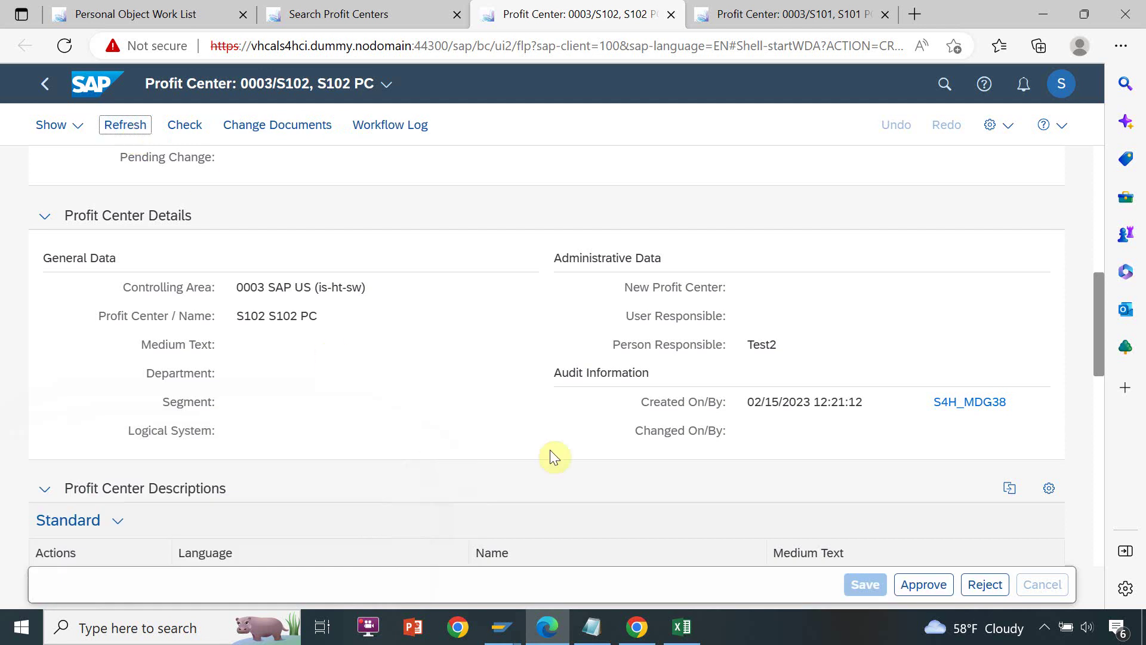
{"action": "left_click", "coordinate": [922, 585]}
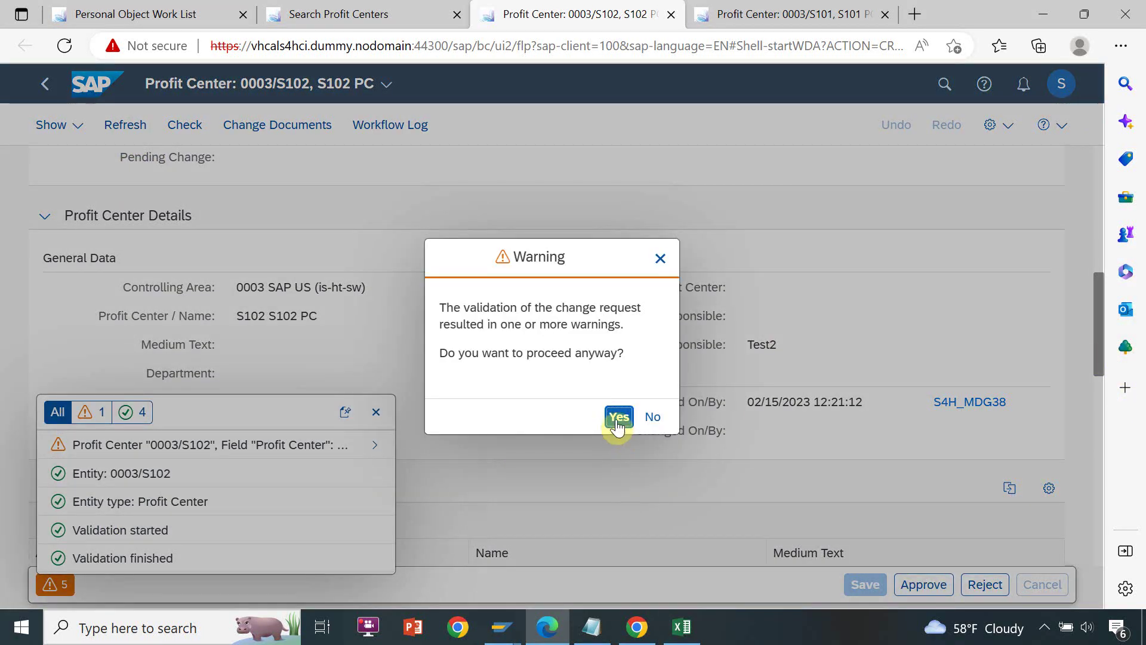
{"action": "key", "text": "Return"}
{"action": "left_click_drag", "start_coordinate": [1097, 323], "coordinate": [1098, 218]}
{"action": "left_click", "coordinate": [126, 130]}
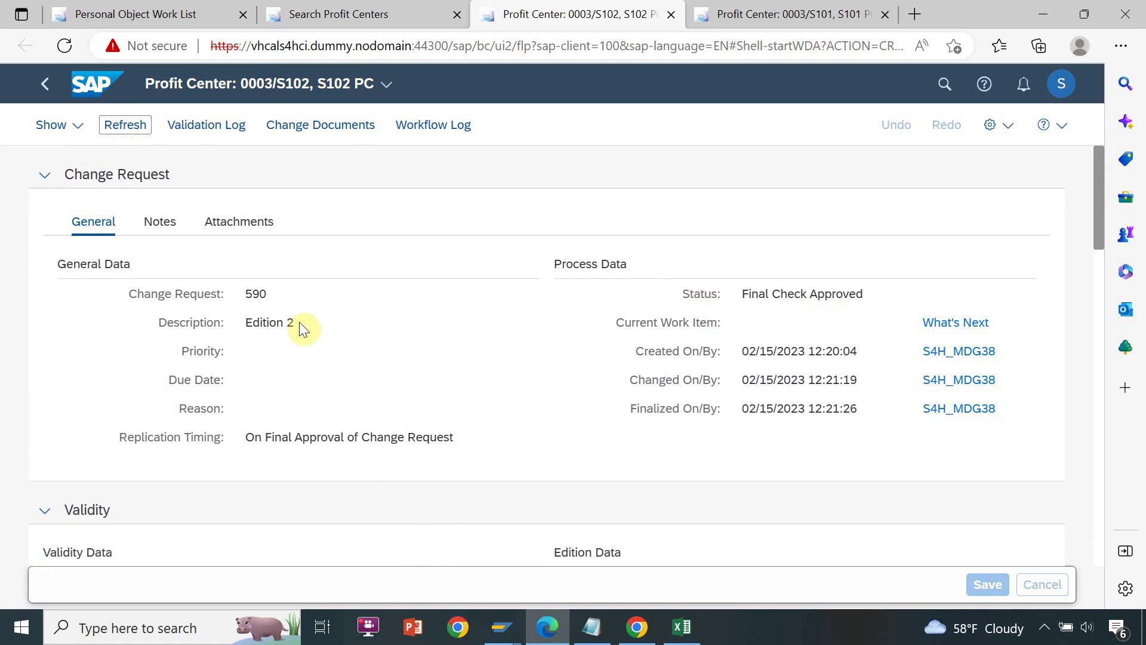
Record change request number 590 under CR# in the 19-Jun row of the Excel sheet and return to the browser
{"action": "key", "text": "alt+Tab"}
{"action": "left_click", "coordinate": [762, 347]}
{"action": "left_click", "coordinate": [771, 333]}
{"action": "type", "text": "590"}
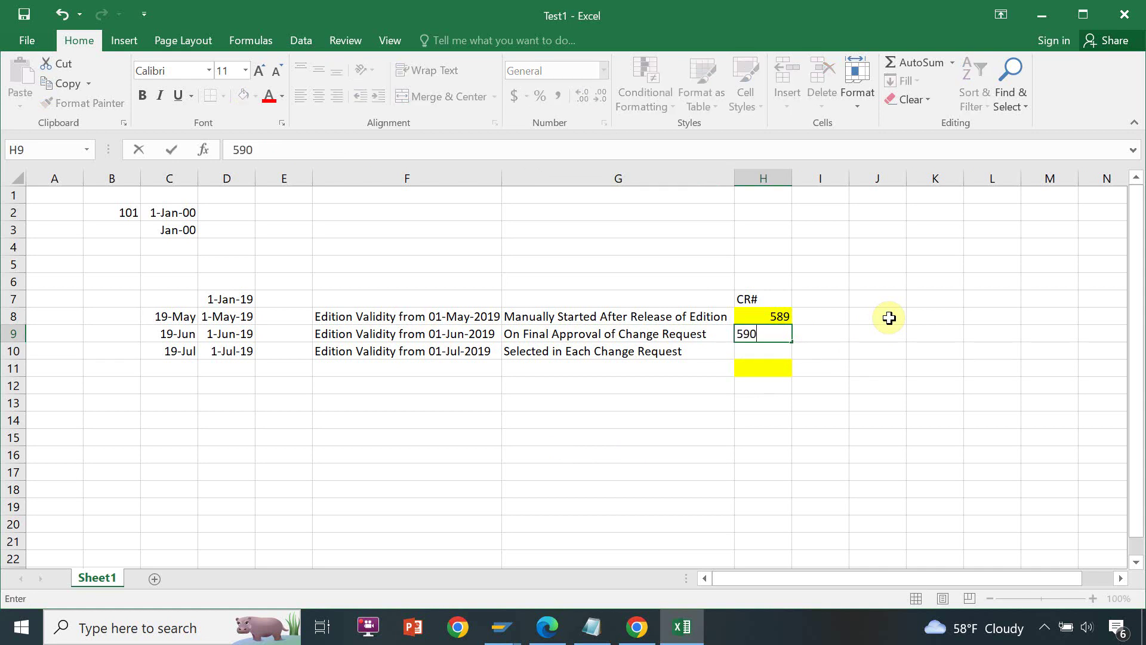
{"action": "key", "text": "Tab"}
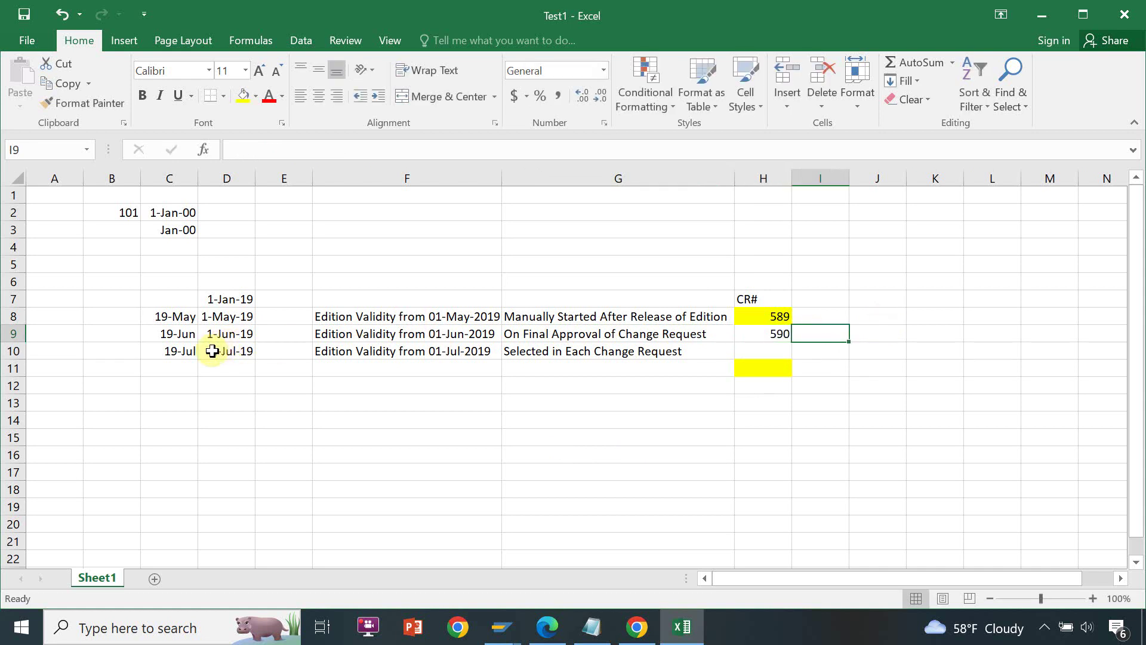
{"action": "key", "text": "alt+Tab"}
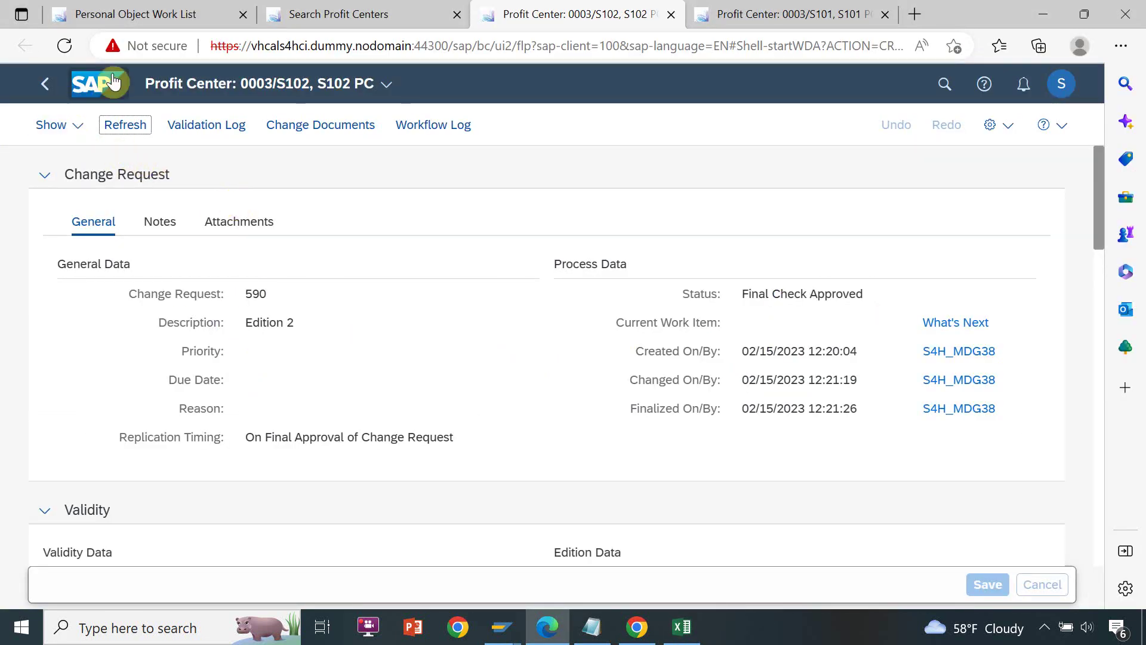
Start a new profit center change request of type PCT1P1 for edition JUL-19
{"action": "left_click", "coordinate": [407, 7]}
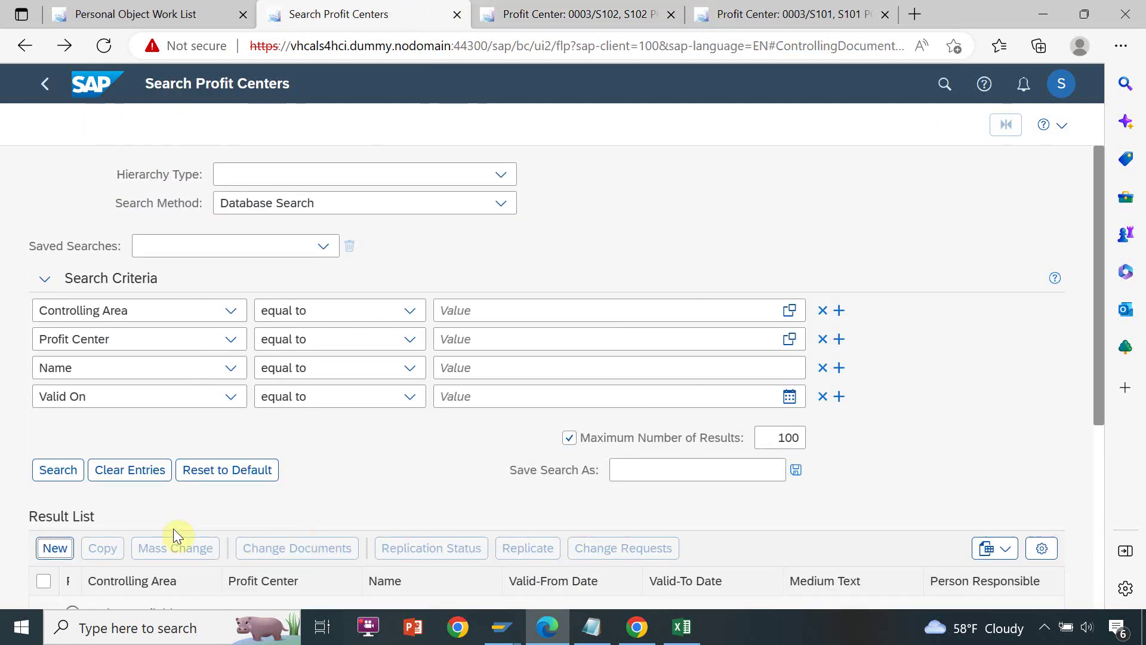
{"action": "left_click", "coordinate": [64, 555]}
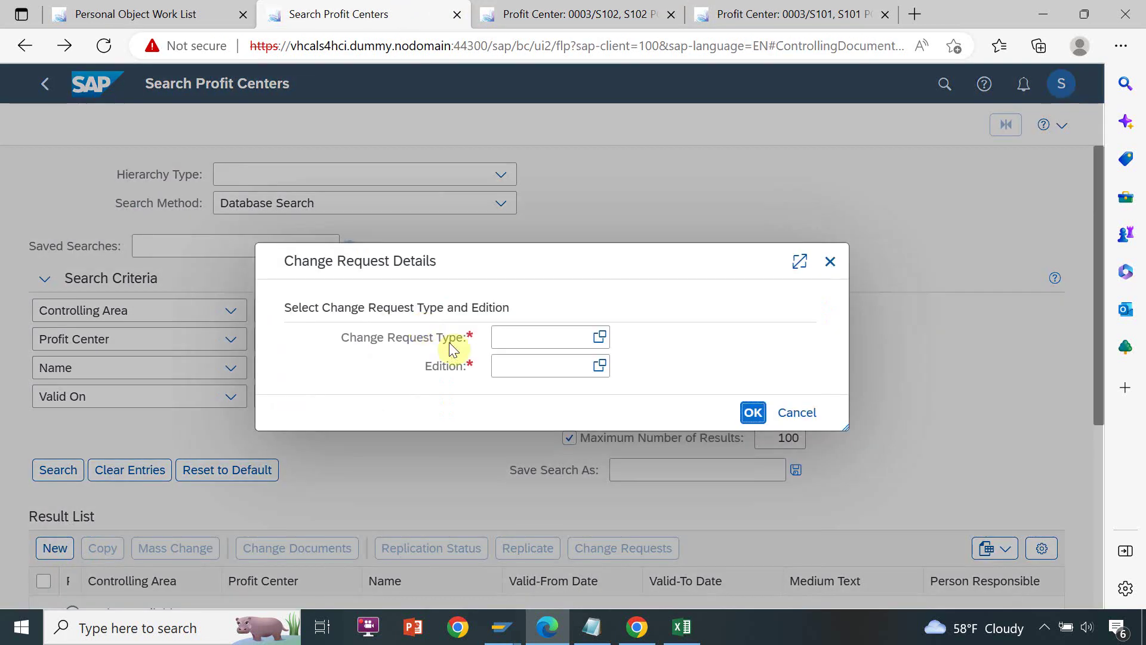
{"action": "left_click", "coordinate": [597, 338]}
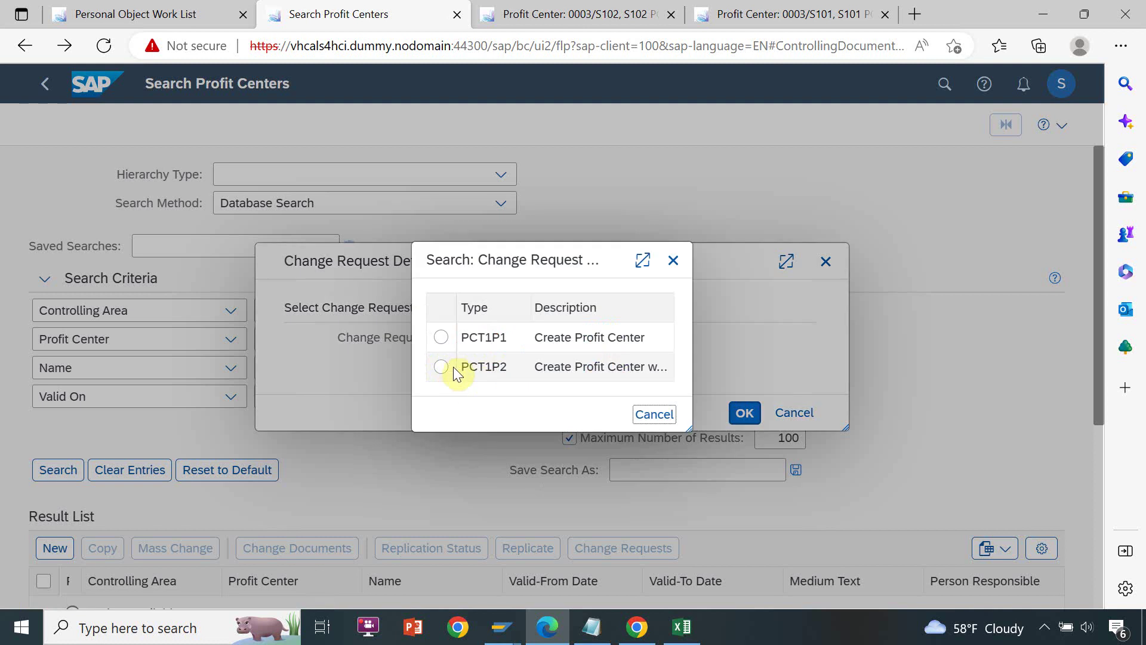
{"action": "left_click", "coordinate": [535, 337]}
{"action": "left_click", "coordinate": [594, 363]}
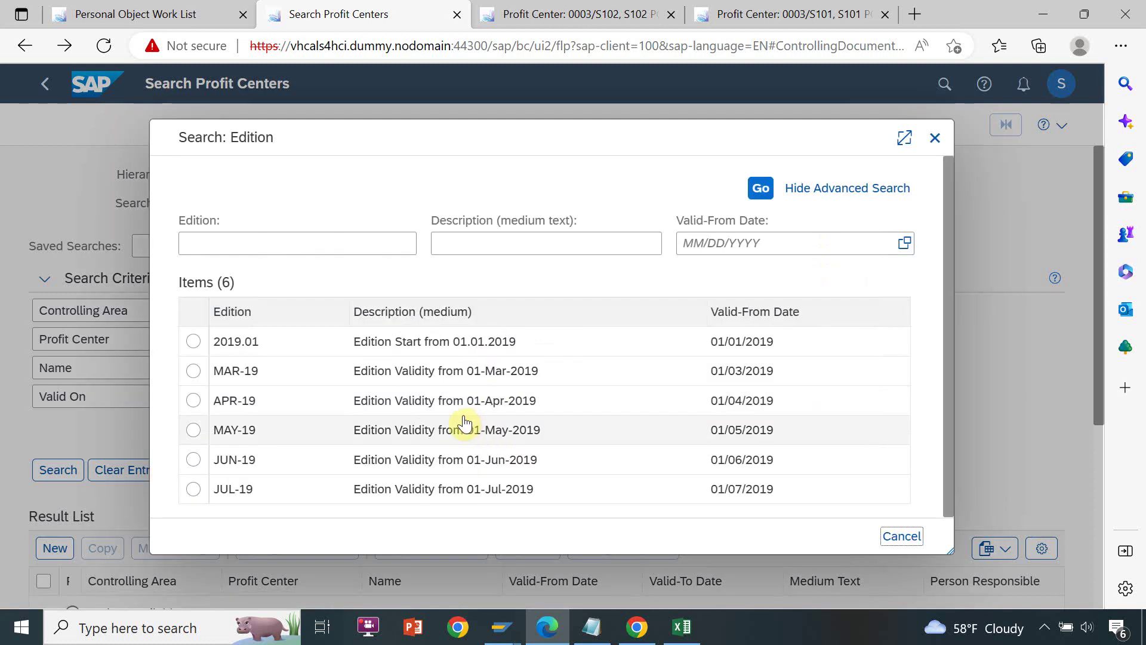
{"action": "left_click", "coordinate": [232, 492]}
{"action": "left_click", "coordinate": [750, 415]}
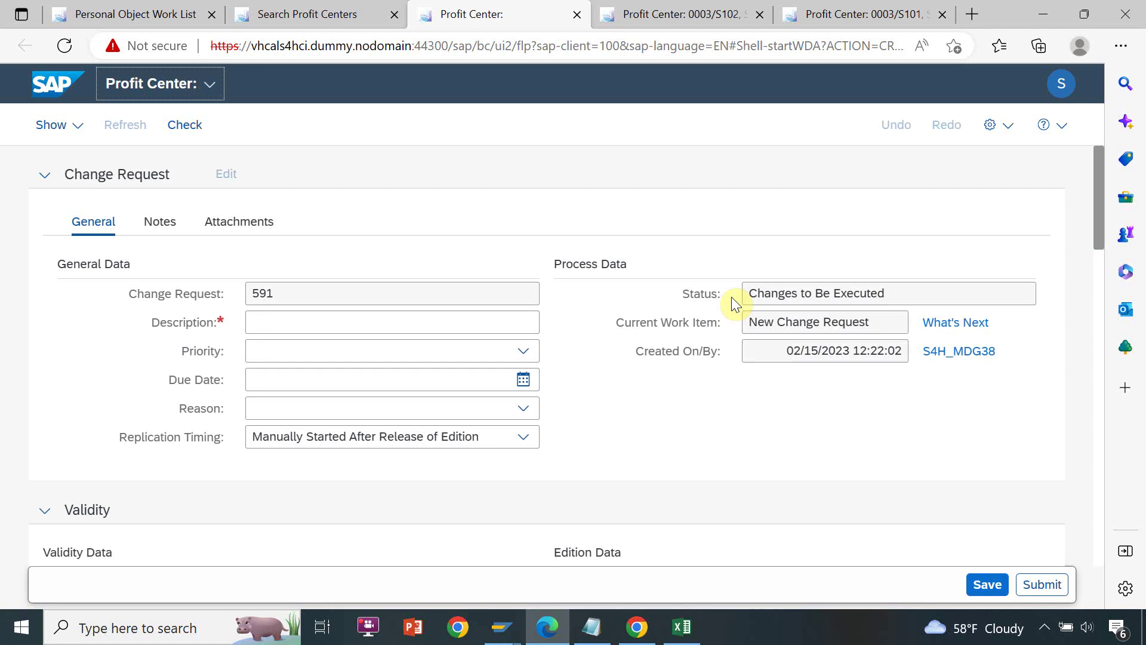
Describe the change request as Edition 3 and choose Manually Started After Release of Edition as its replication timing
{"action": "left_click", "coordinate": [422, 327]}
{"action": "type", "text": "E"}
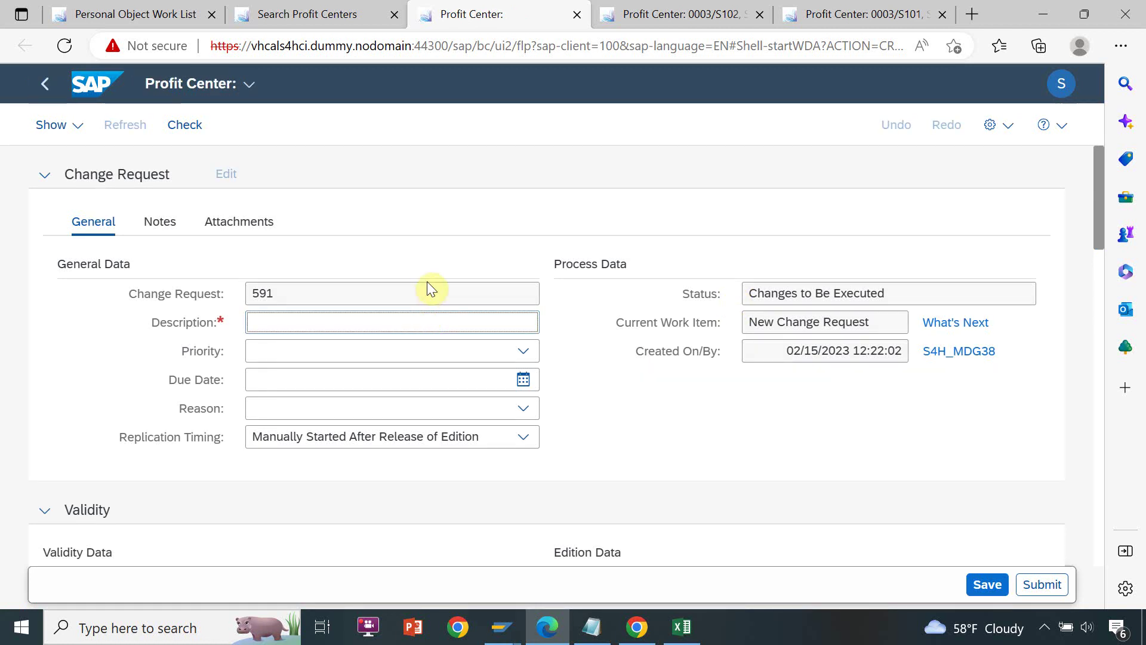
{"action": "type", "text": "dition 3"}
{"action": "left_click_drag", "start_coordinate": [1098, 229], "coordinate": [1100, 258]}
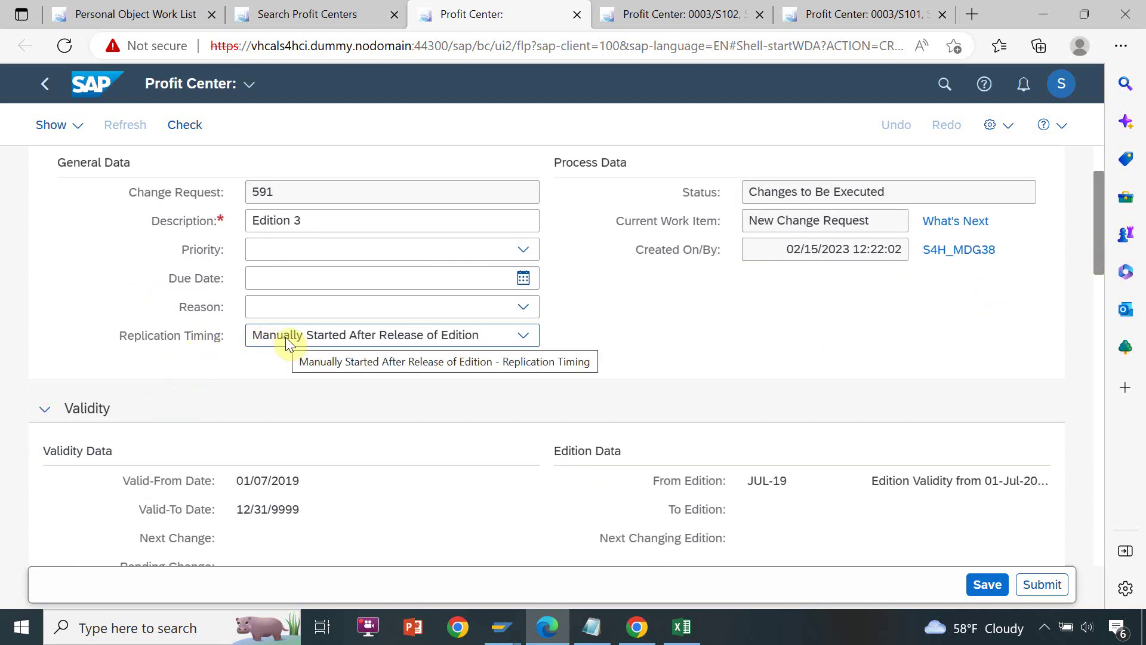
{"action": "left_click", "coordinate": [416, 337]}
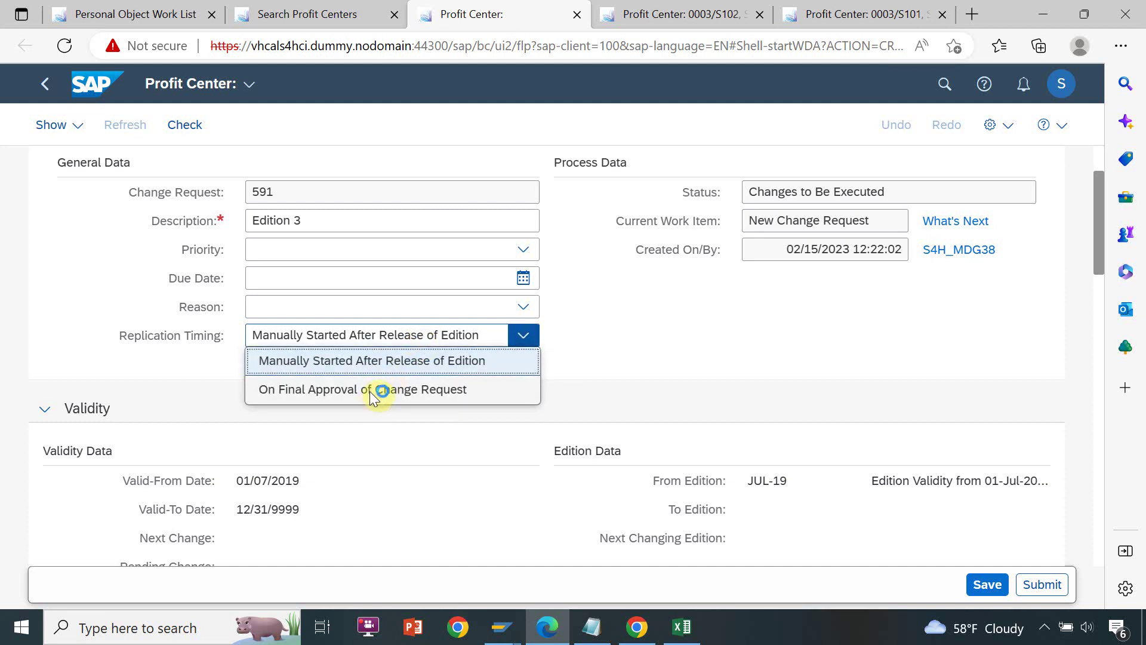
{"action": "left_click", "coordinate": [341, 361]}
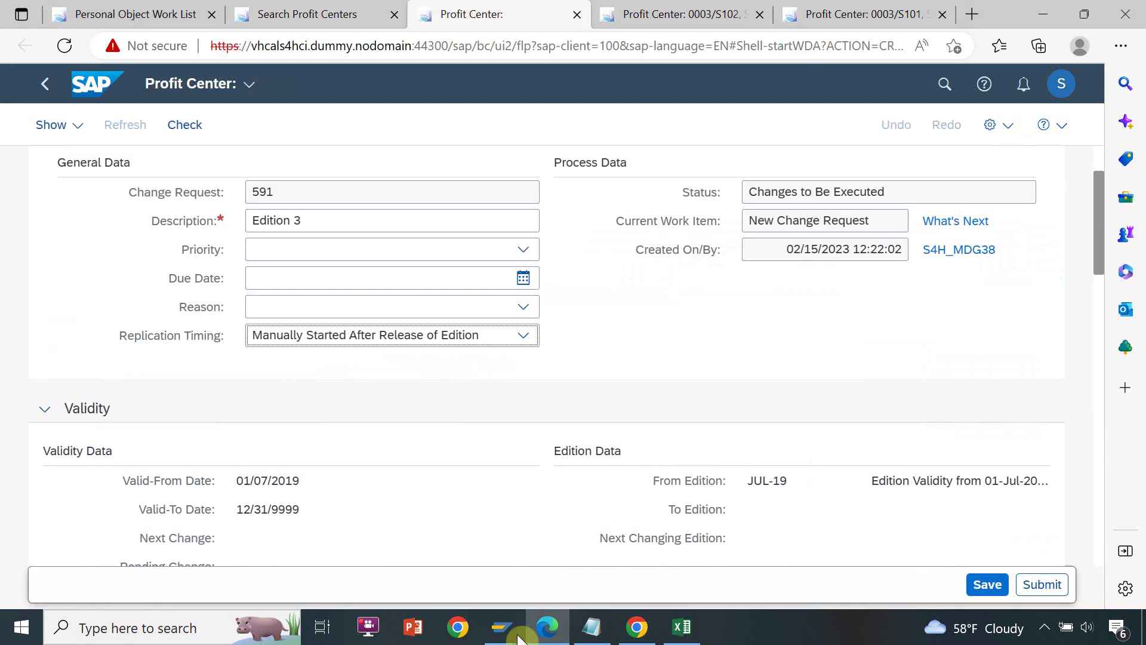
Look up the replication timing listed for the 19-Jul edition in the Excel sheet and return to the browser
{"action": "key", "text": "alt+Tab"}
{"action": "key", "text": "alt+Tab"}
{"action": "key", "text": "alt+Tab"}
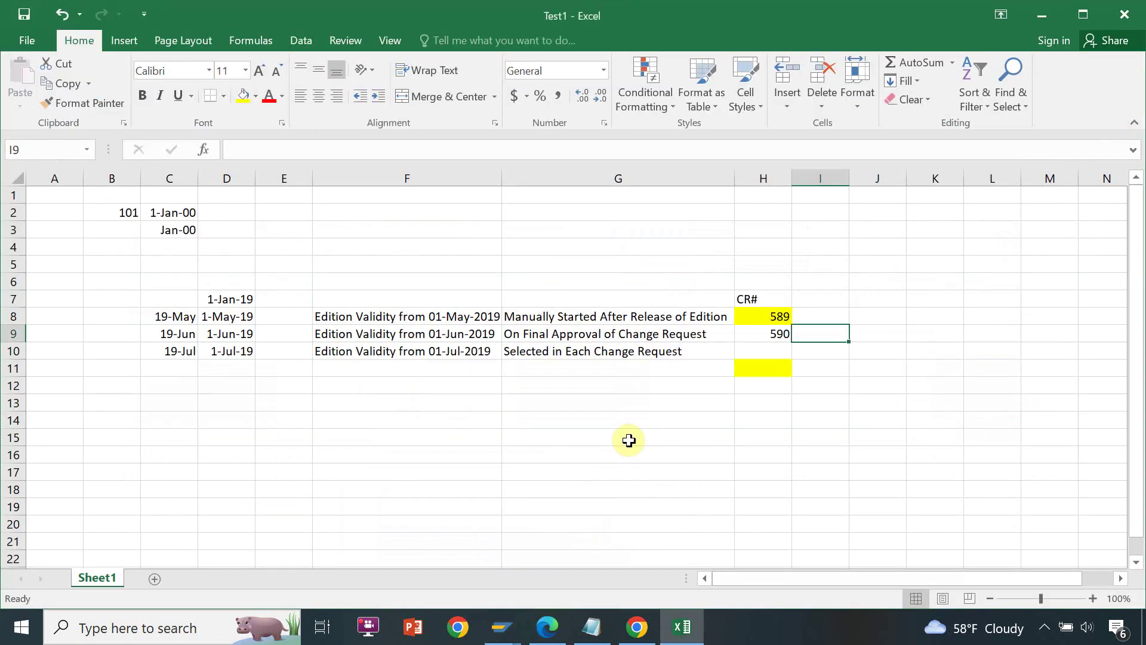
{"action": "left_click", "coordinate": [525, 351]}
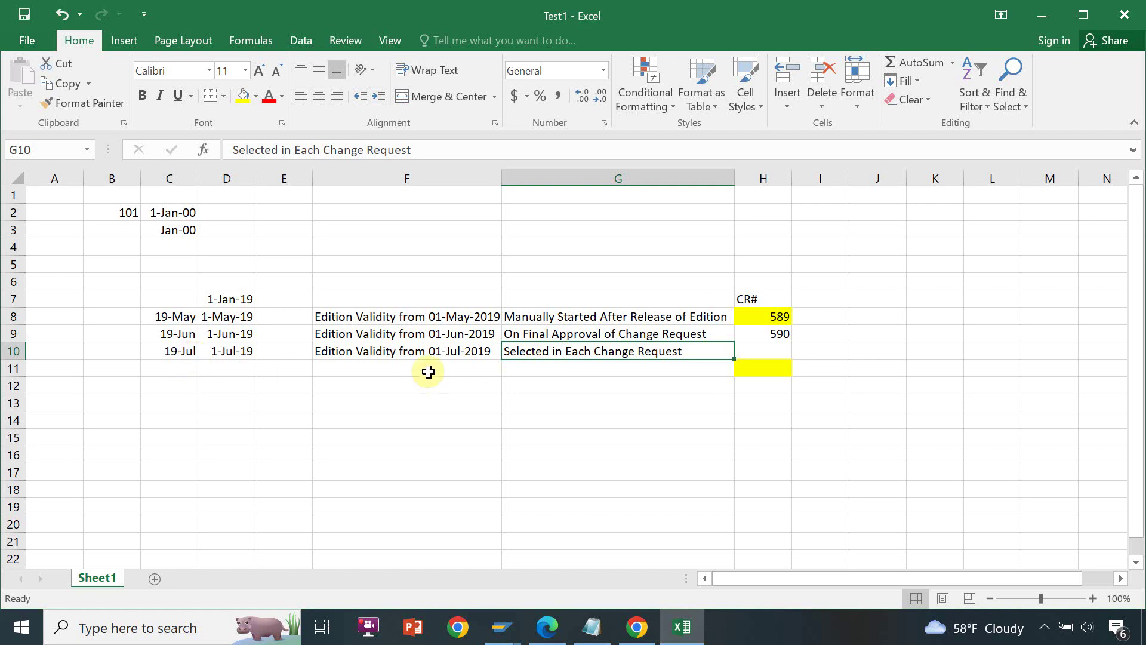
{"action": "key", "text": "alt+Tab"}
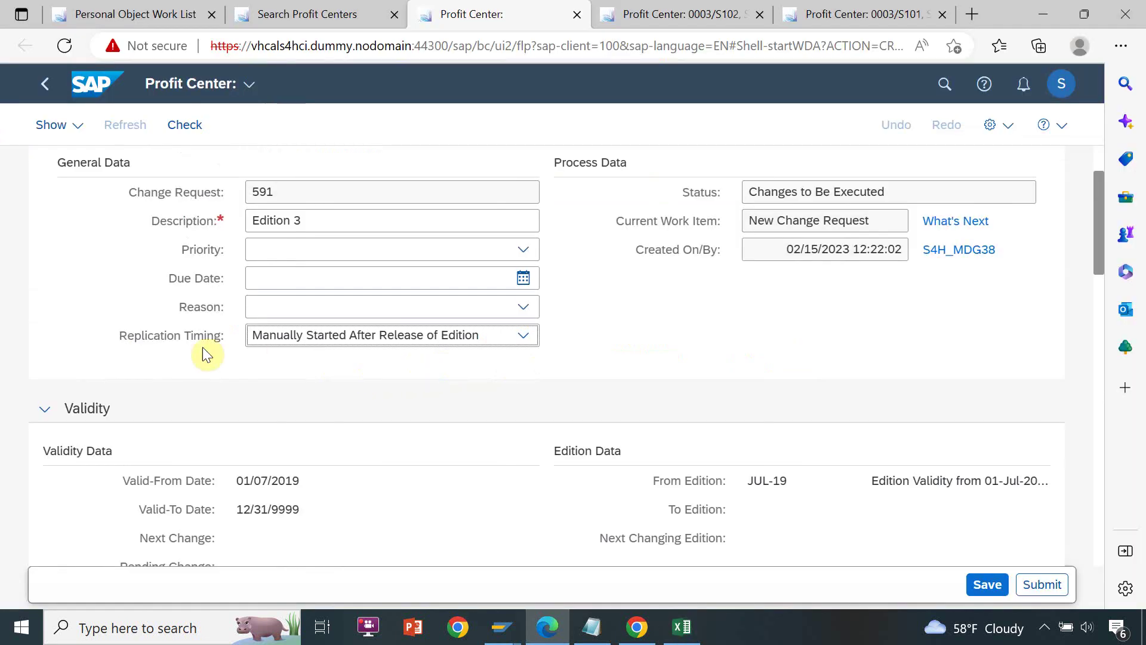
Try the replication timing On Final Approval of Change Request and switch it back to Manually Started After Release of Edition
{"action": "left_click", "coordinate": [440, 339]}
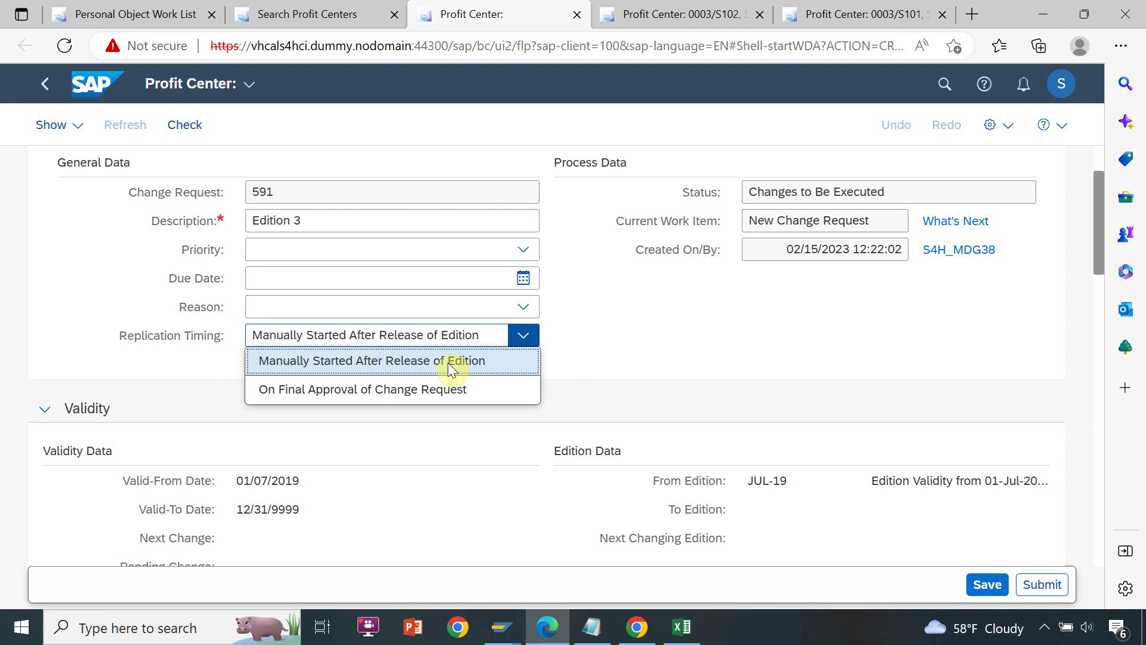
{"action": "left_click", "coordinate": [442, 398]}
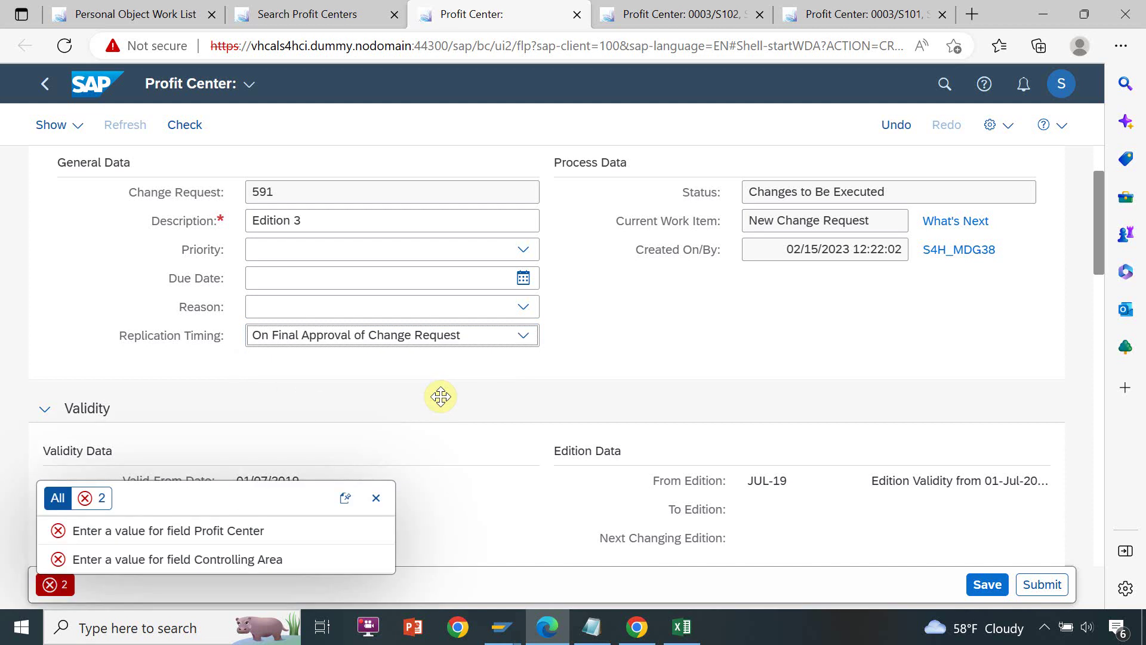
{"action": "left_click", "coordinate": [453, 333]}
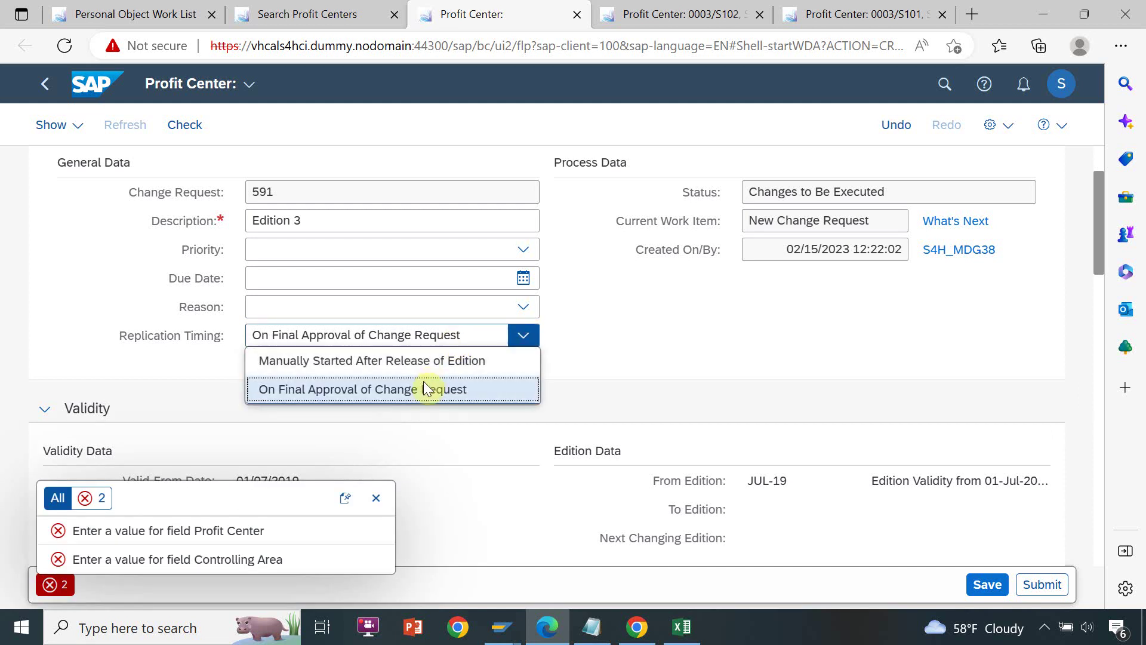
{"action": "left_click", "coordinate": [430, 367]}
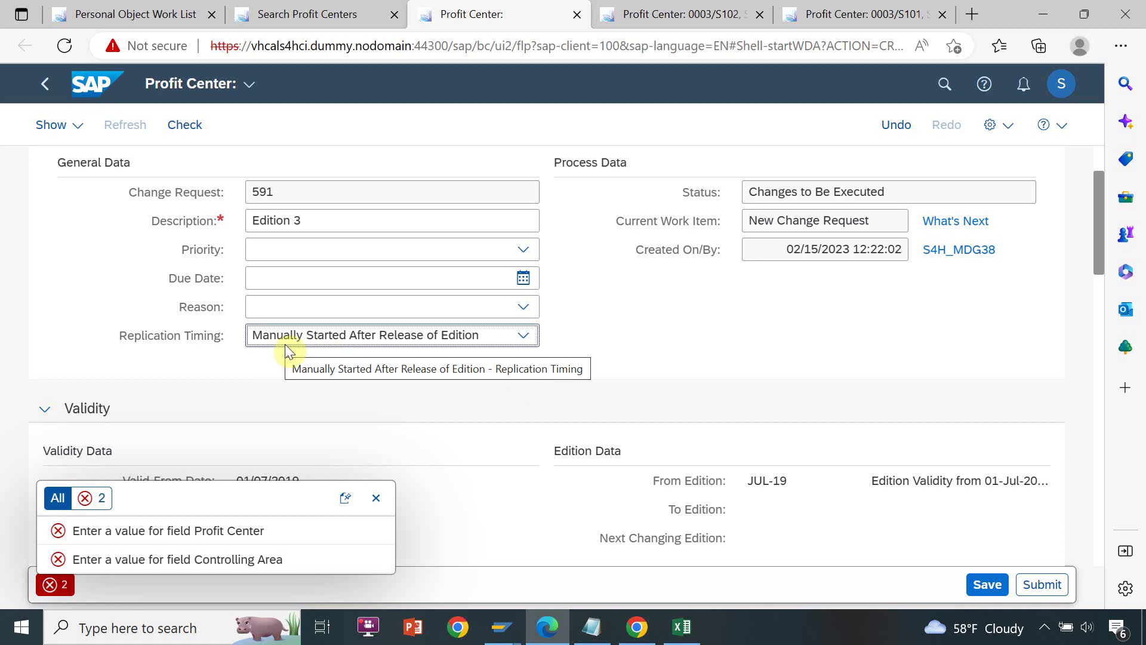
Dismiss the error messages and set the controlling area in the profit center details to 0003
{"action": "left_click_drag", "start_coordinate": [1101, 253], "coordinate": [1098, 284]}
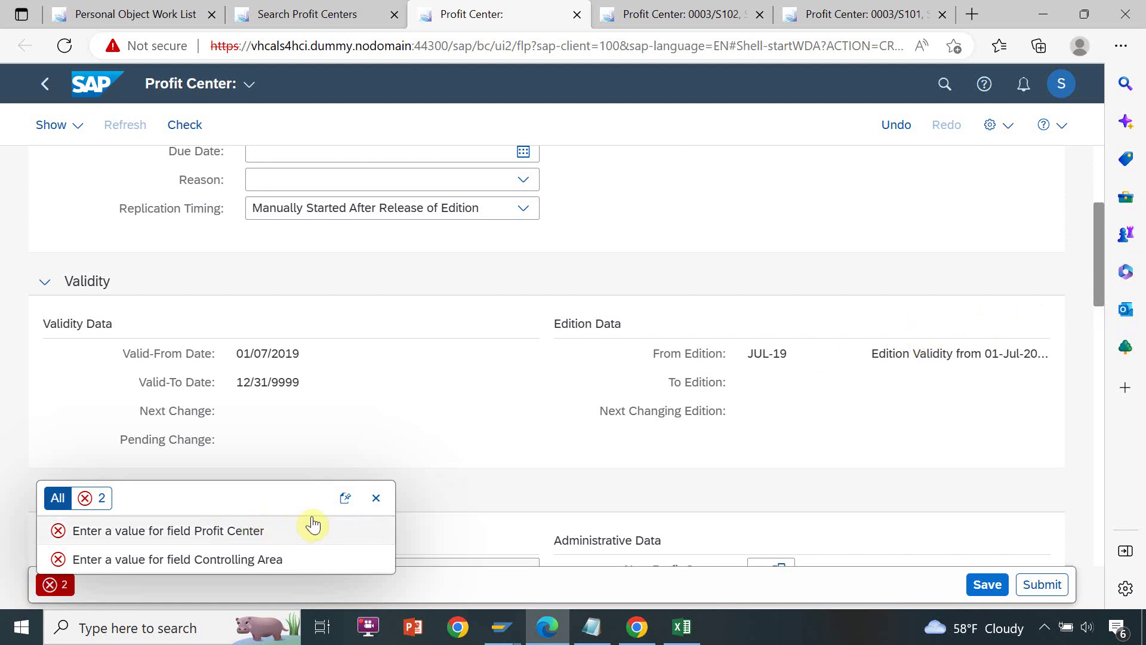
{"action": "left_click", "coordinate": [376, 498]}
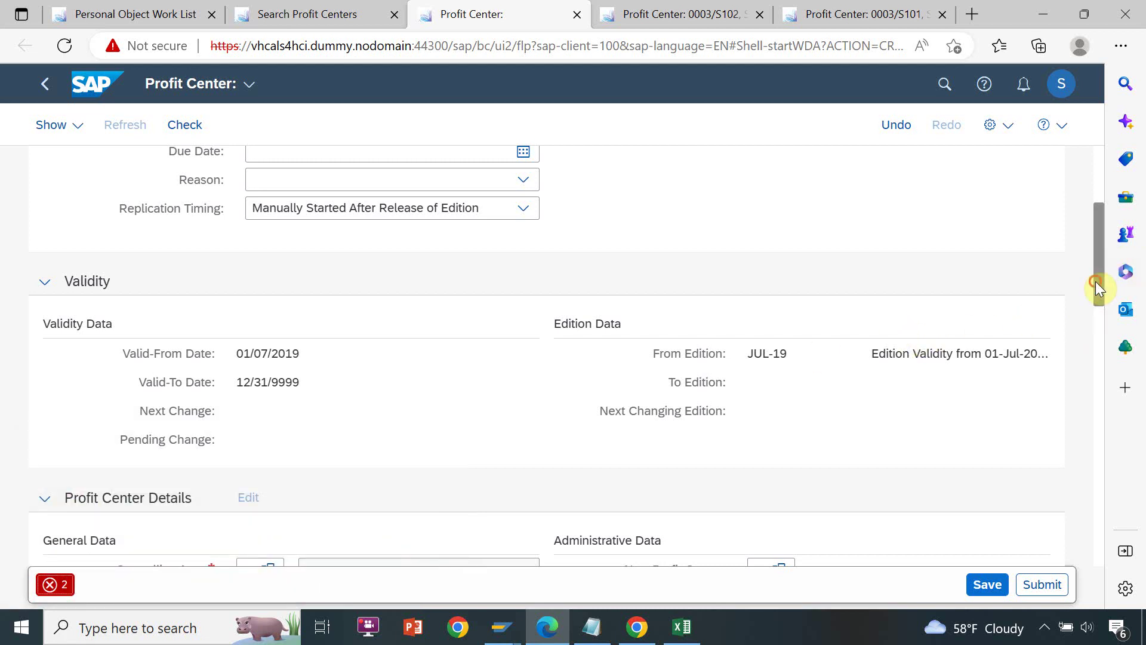
{"action": "left_click_drag", "start_coordinate": [1096, 281], "coordinate": [1099, 358]}
{"action": "scroll", "coordinate": [1098, 358], "scroll_direction": "down", "scroll_amount": 2}
{"action": "left_click", "coordinate": [270, 214]}
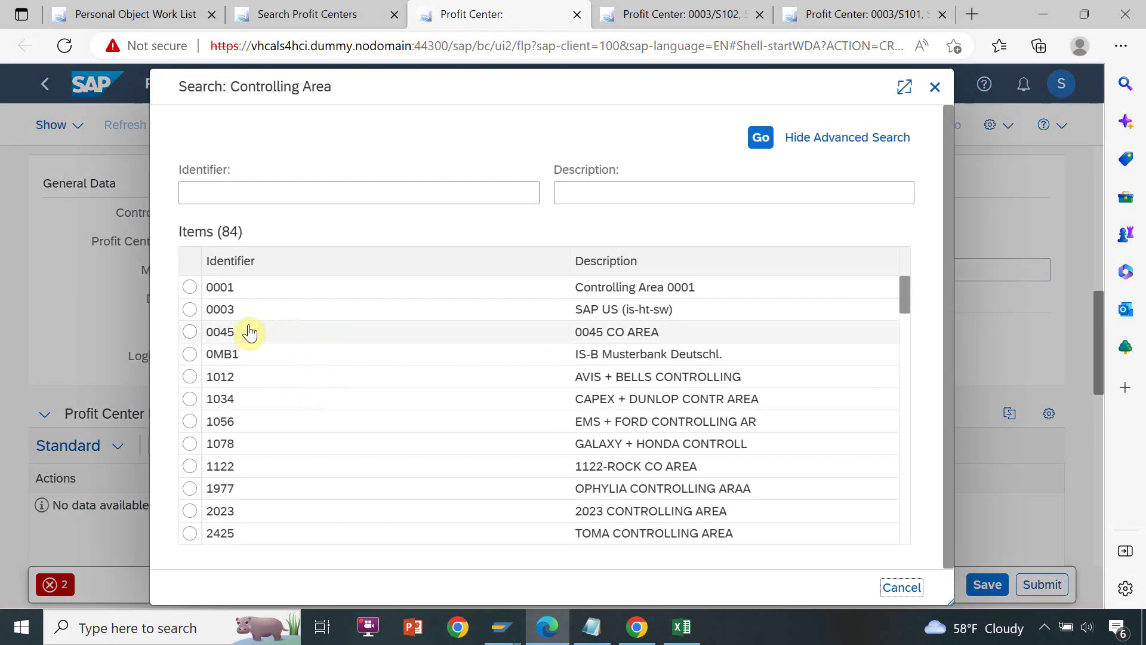
{"action": "left_click", "coordinate": [222, 313]}
Enter profit center S103 with the name S103 PC and person responsible Test 3
{"action": "left_click", "coordinate": [260, 243]}
{"action": "type", "text": "S"}
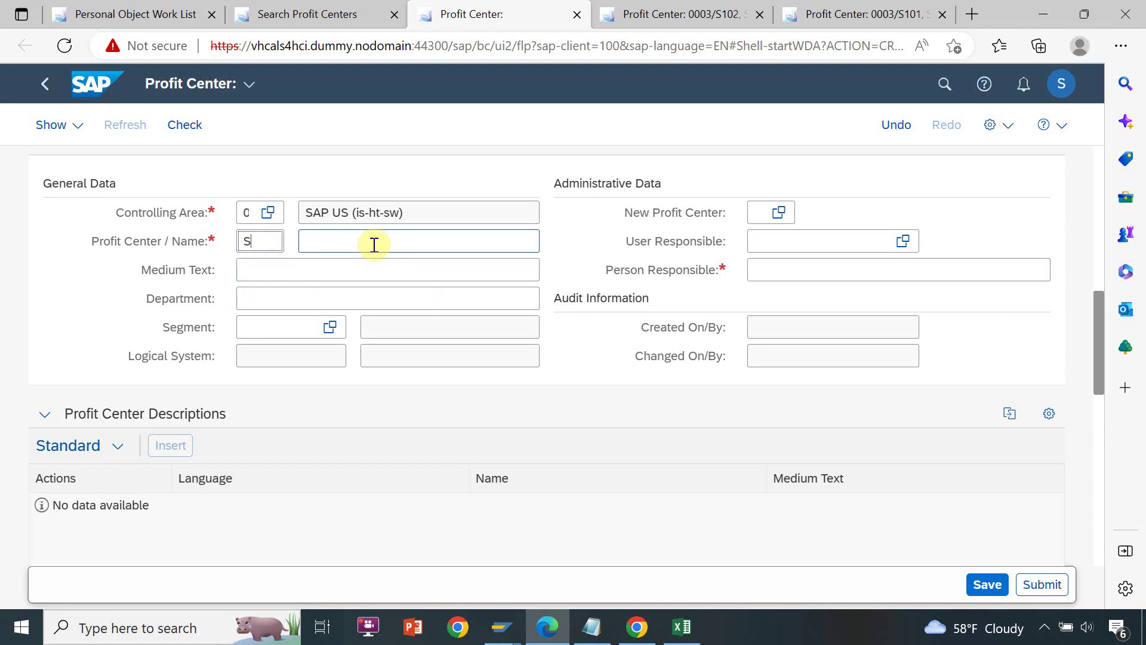
{"action": "type", "text": "103"}
{"action": "left_click", "coordinate": [375, 245]}
{"action": "type", "text": "S103 PC"}
{"action": "key", "text": "Tab"}
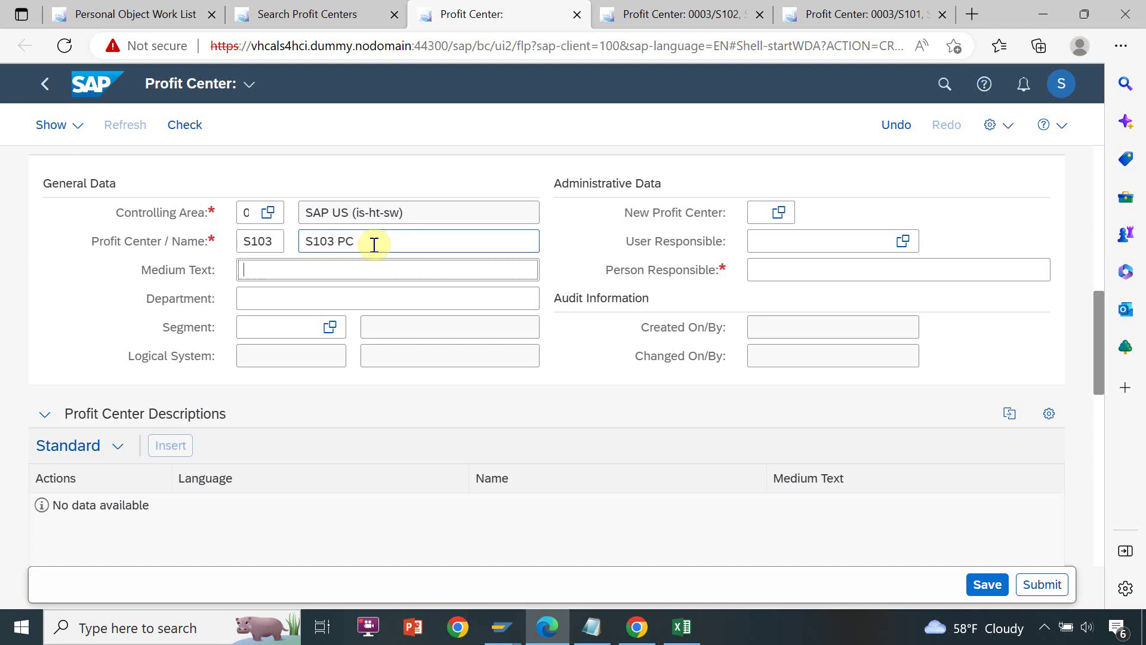
{"action": "left_click", "coordinate": [781, 262]}
{"action": "type", "text": "T"}
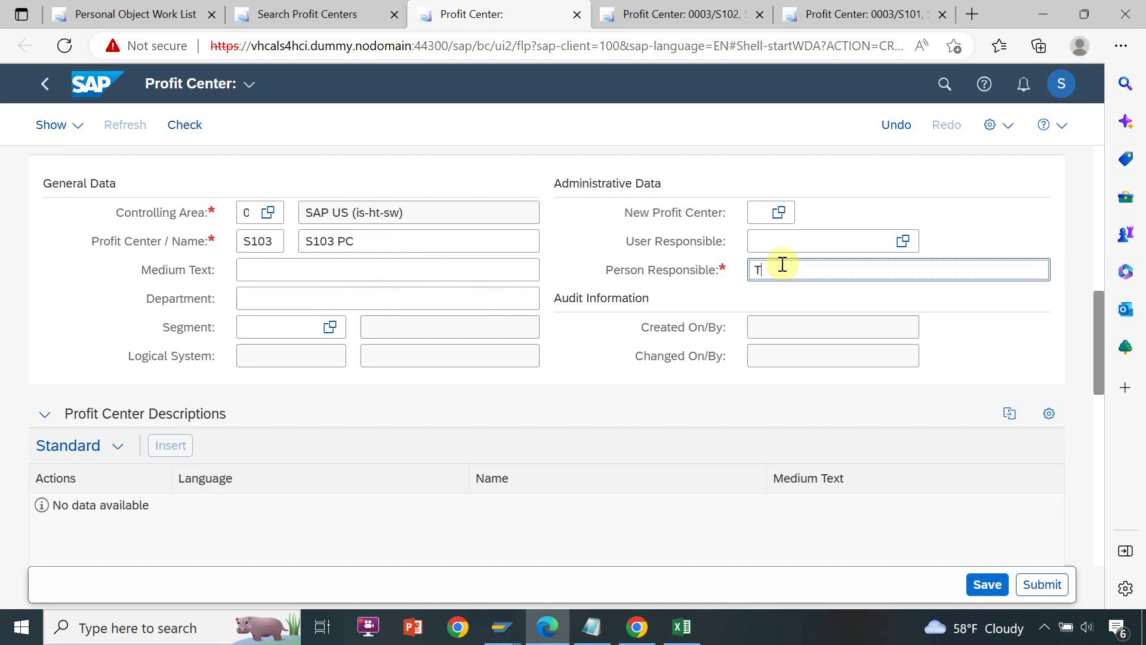
{"action": "type", "text": "est 3"}
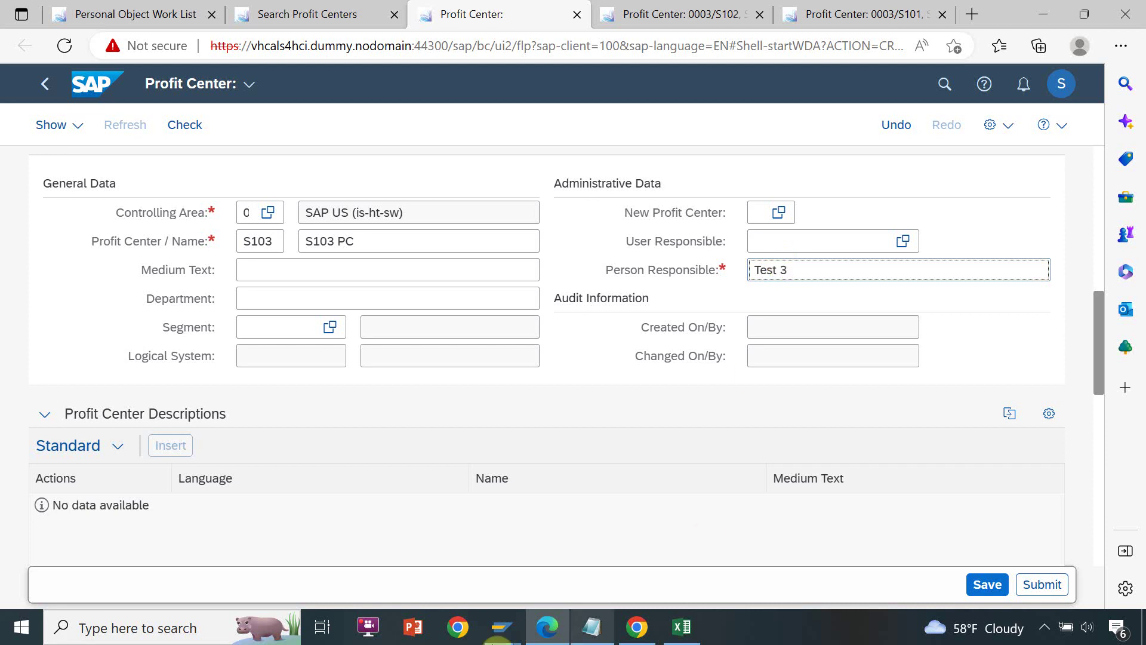
Check the S103 change request for errors, submit it and refresh its display
{"action": "left_click", "coordinate": [204, 125]}
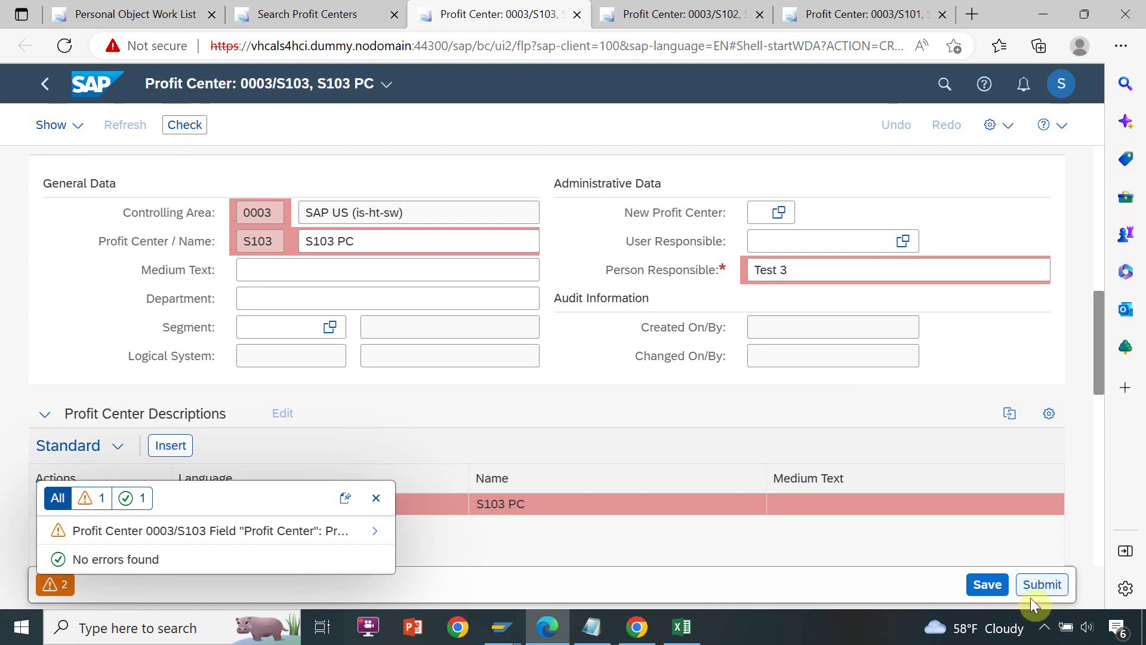
{"action": "left_click", "coordinate": [1036, 587]}
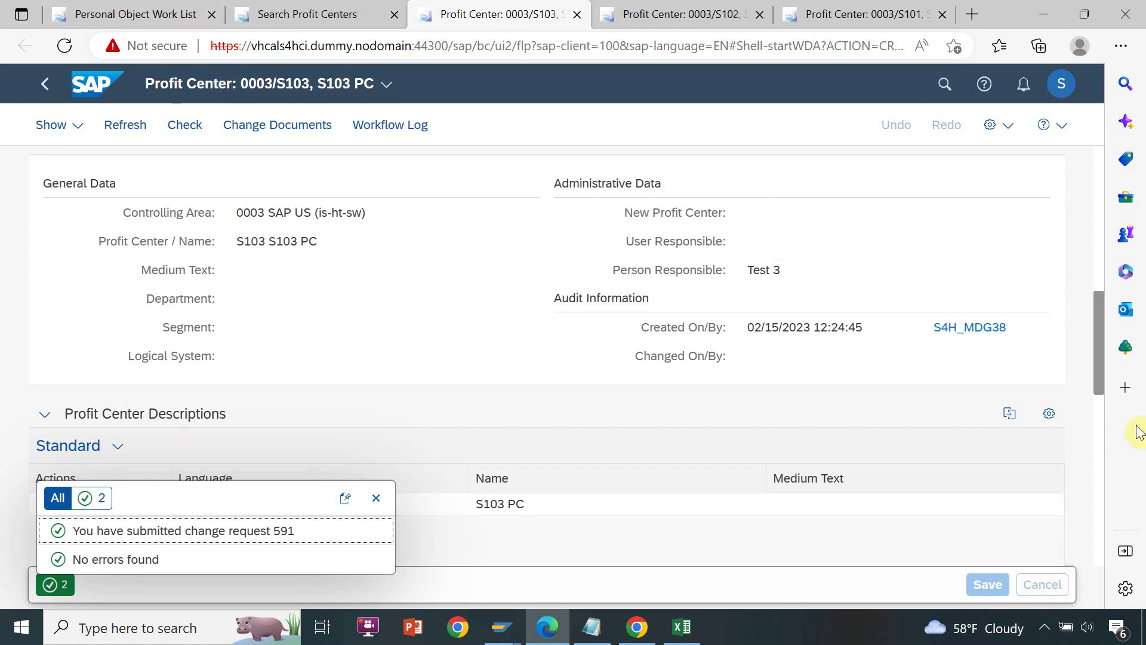
{"action": "left_click_drag", "start_coordinate": [1095, 378], "coordinate": [1094, 195]}
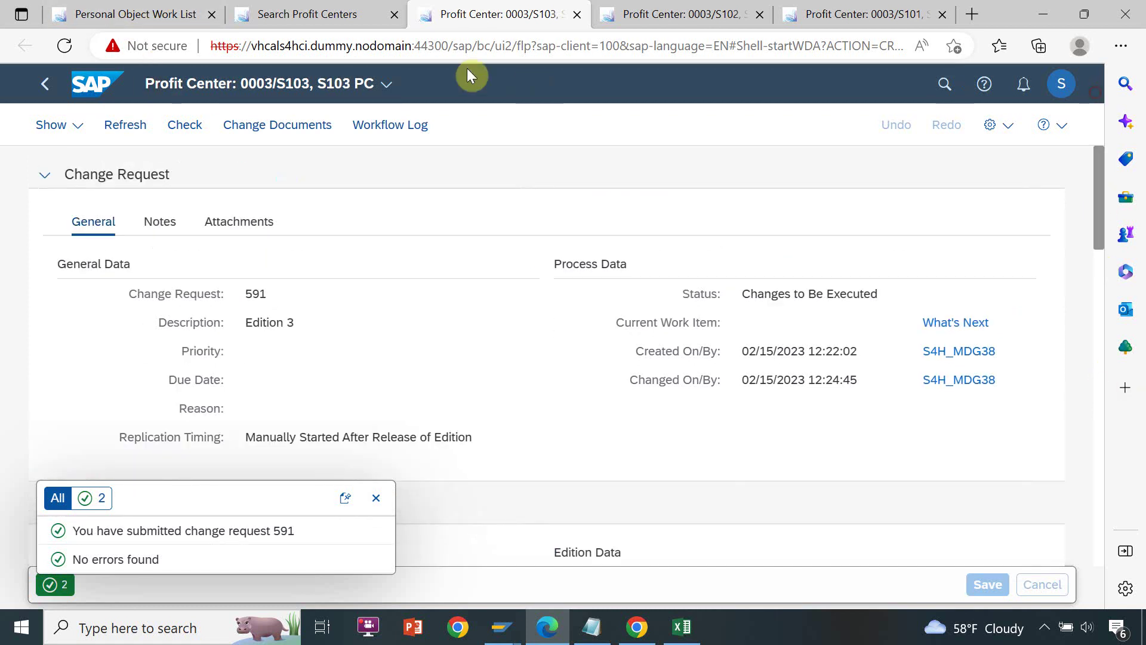
{"action": "left_click", "coordinate": [125, 126]}
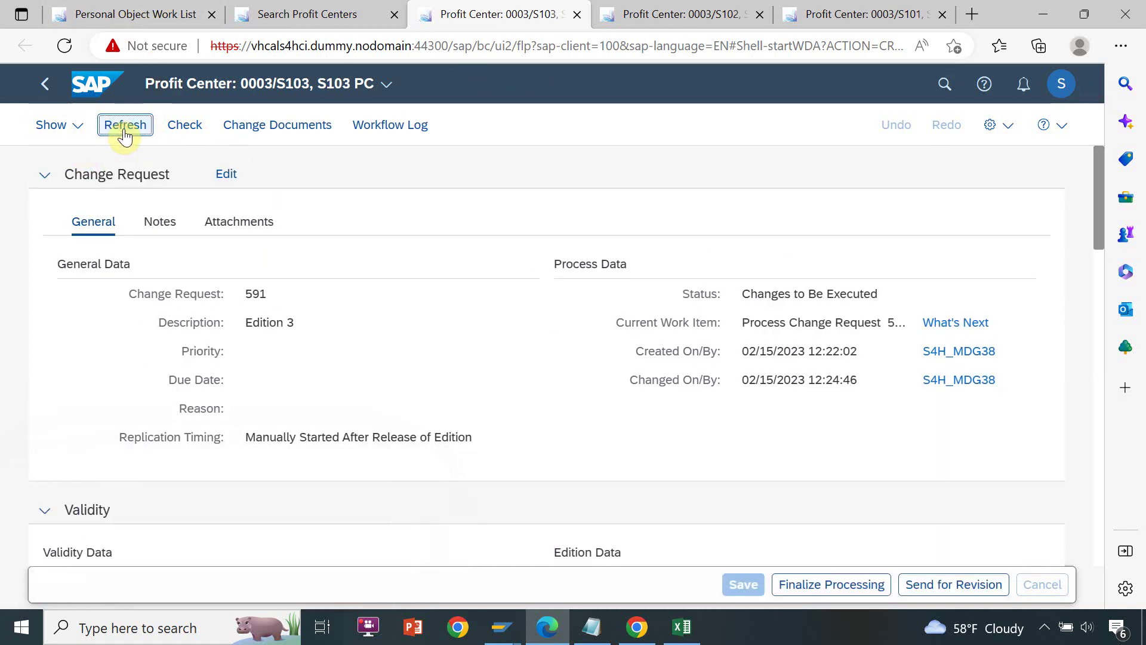
Finalize processing of the S103 change request and approve it despite the validation warning
{"action": "left_click", "coordinate": [871, 590]}
{"action": "left_click", "coordinate": [120, 130]}
{"action": "left_click", "coordinate": [923, 584]}
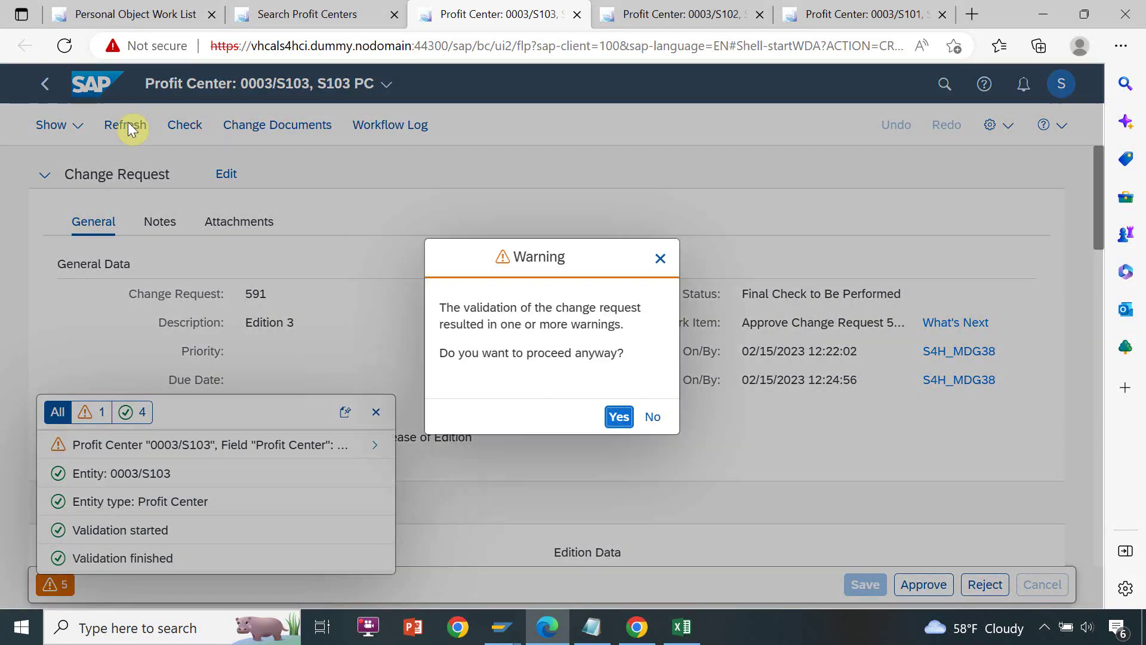
{"action": "left_click", "coordinate": [618, 418]}
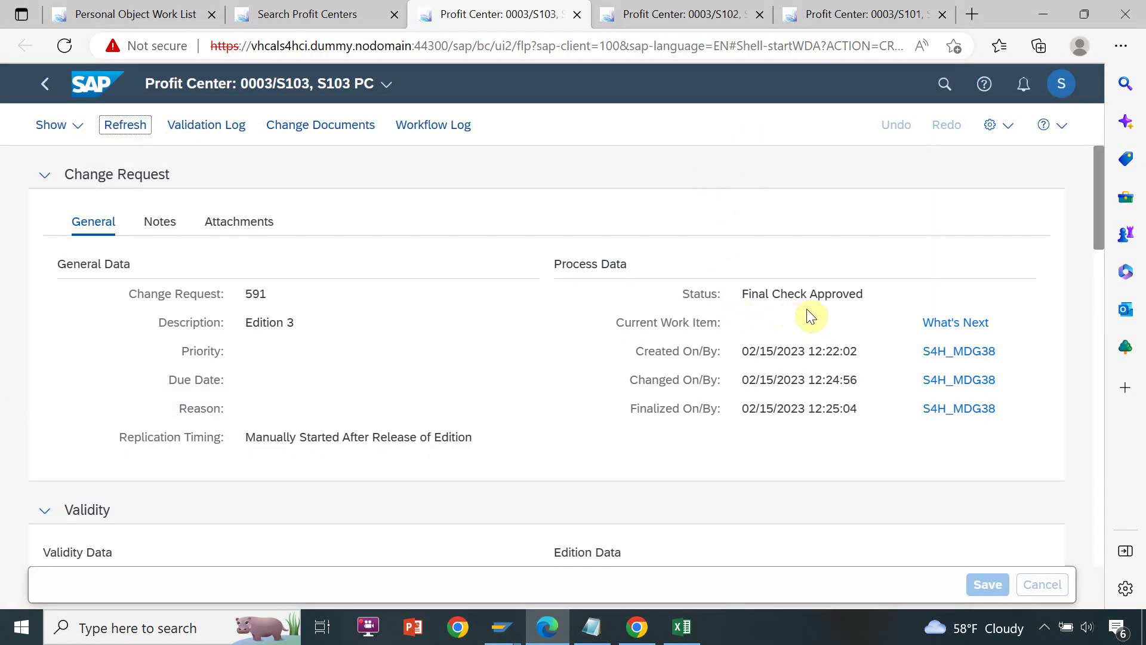
Record change request number 591 under CR# in the 19-Jul row of the Excel sheet and return to the browser
{"action": "key", "text": "alt+Tab"}
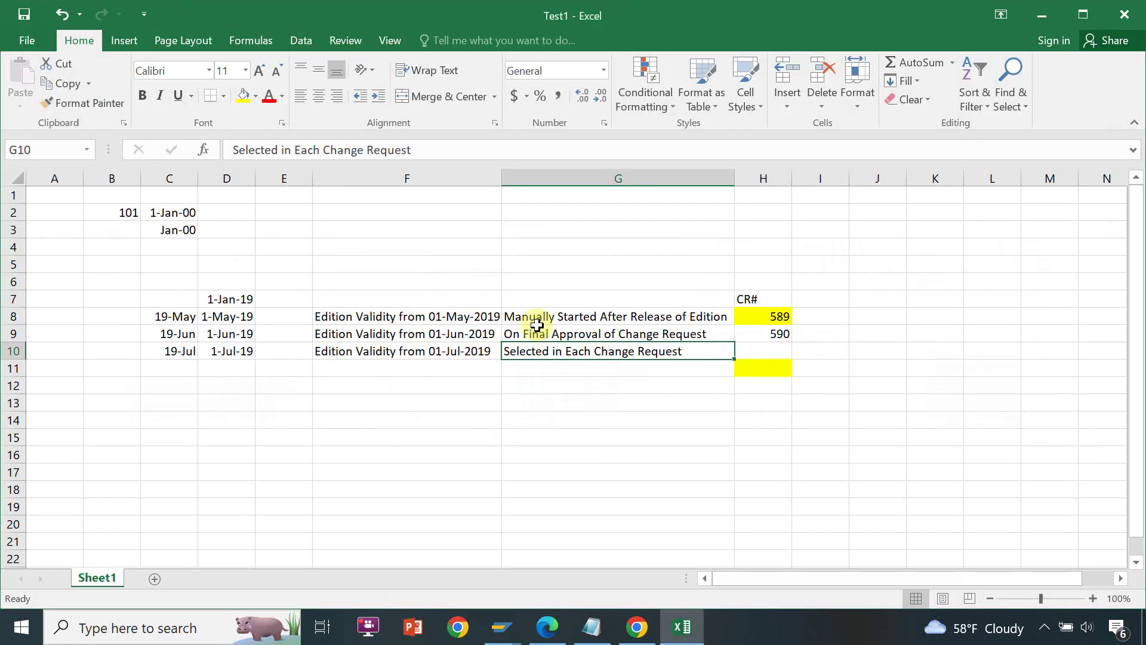
{"action": "left_click_drag", "start_coordinate": [528, 314], "coordinate": [537, 351]}
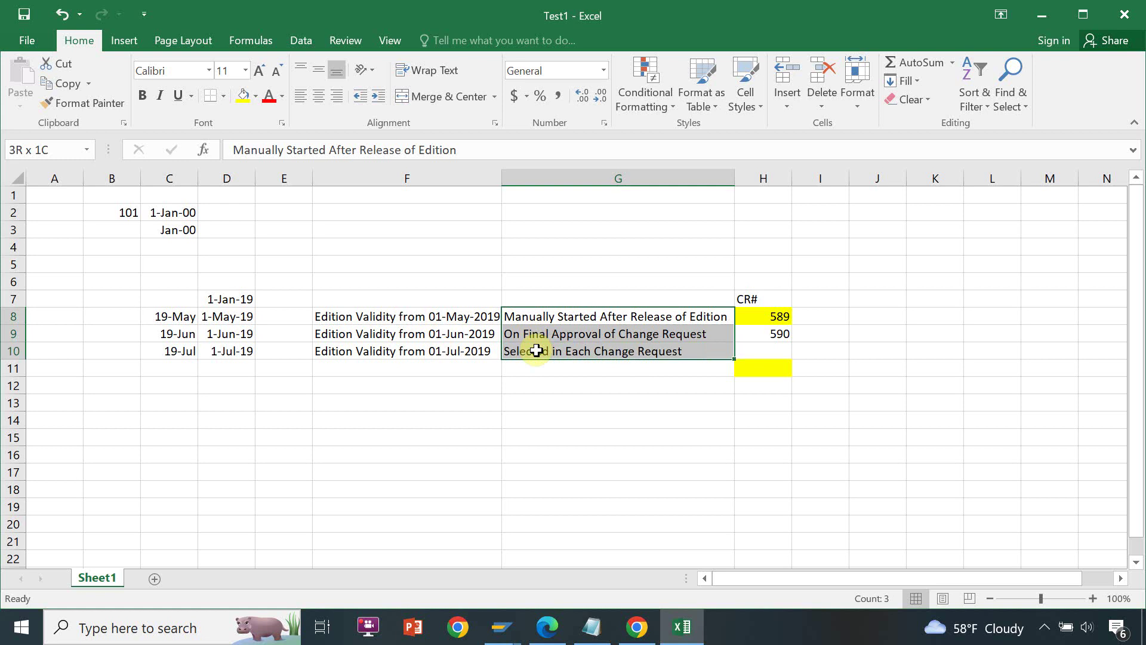
{"action": "left_click_drag", "start_coordinate": [537, 350], "coordinate": [537, 351]}
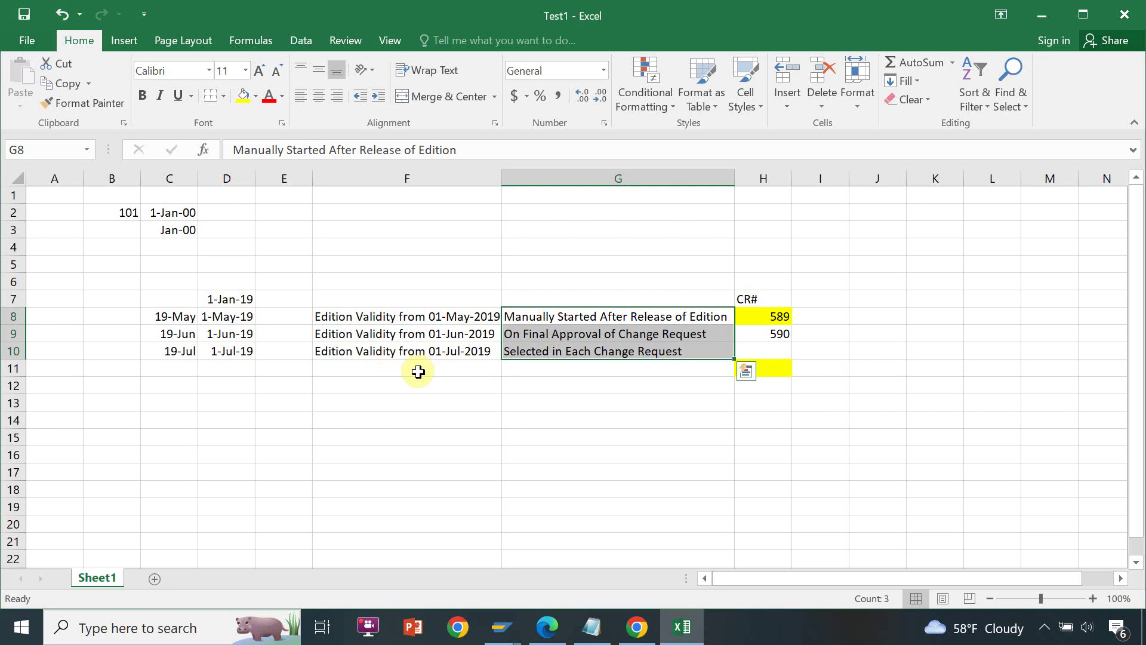
{"action": "left_click", "coordinate": [772, 351]}
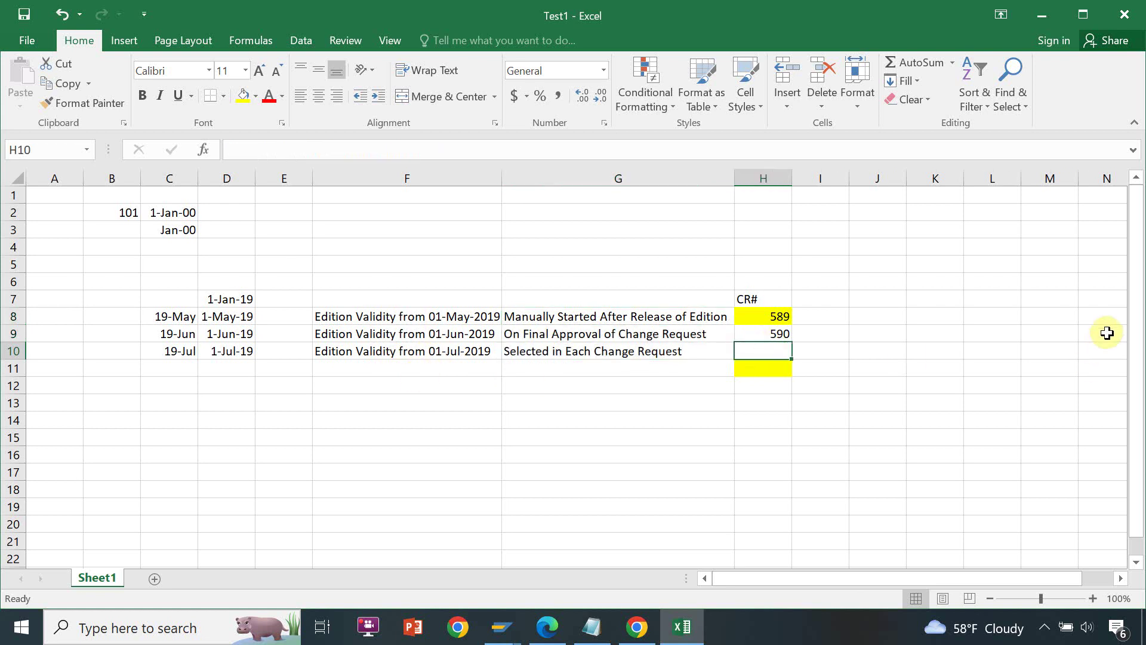
{"action": "type", "text": "591"}
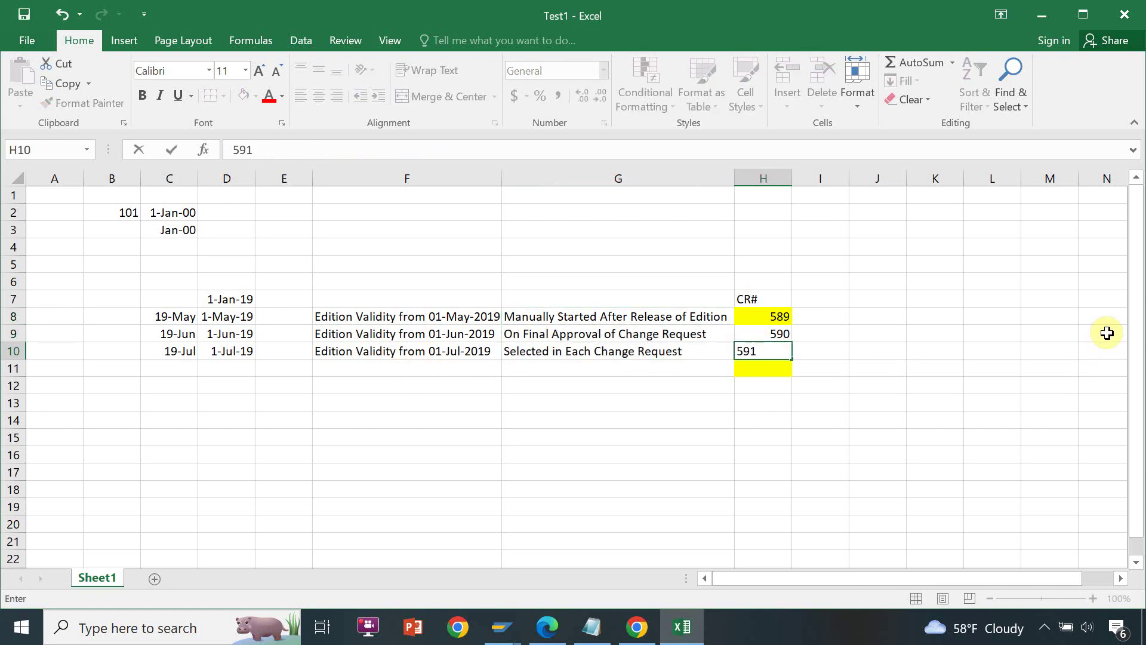
{"action": "key", "text": "alt+Tab"}
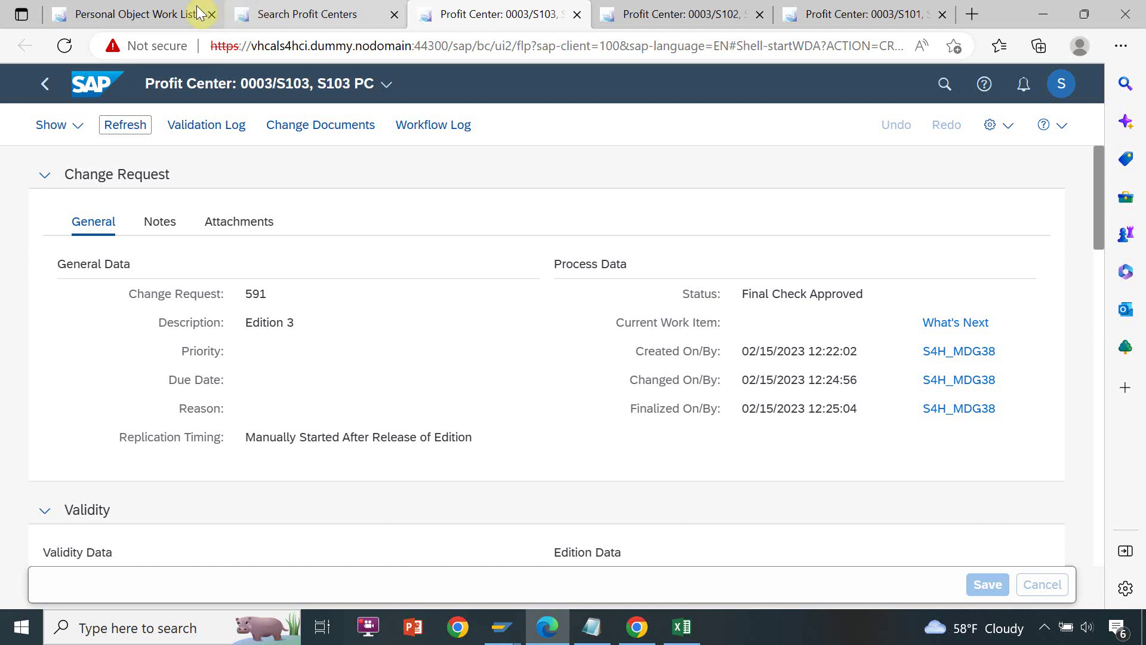
Return to the profit center search and list the profit centers in controlling area 0003
{"action": "left_click", "coordinate": [334, 13]}
{"action": "left_click", "coordinate": [597, 339]}
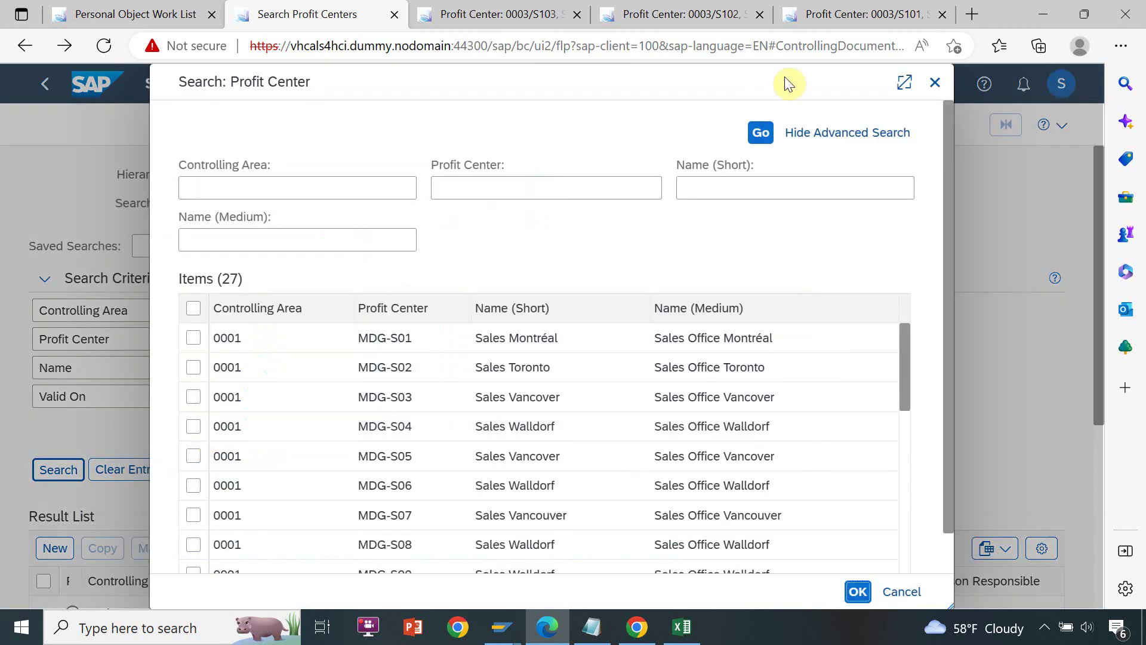
{"action": "left_click", "coordinate": [934, 78]}
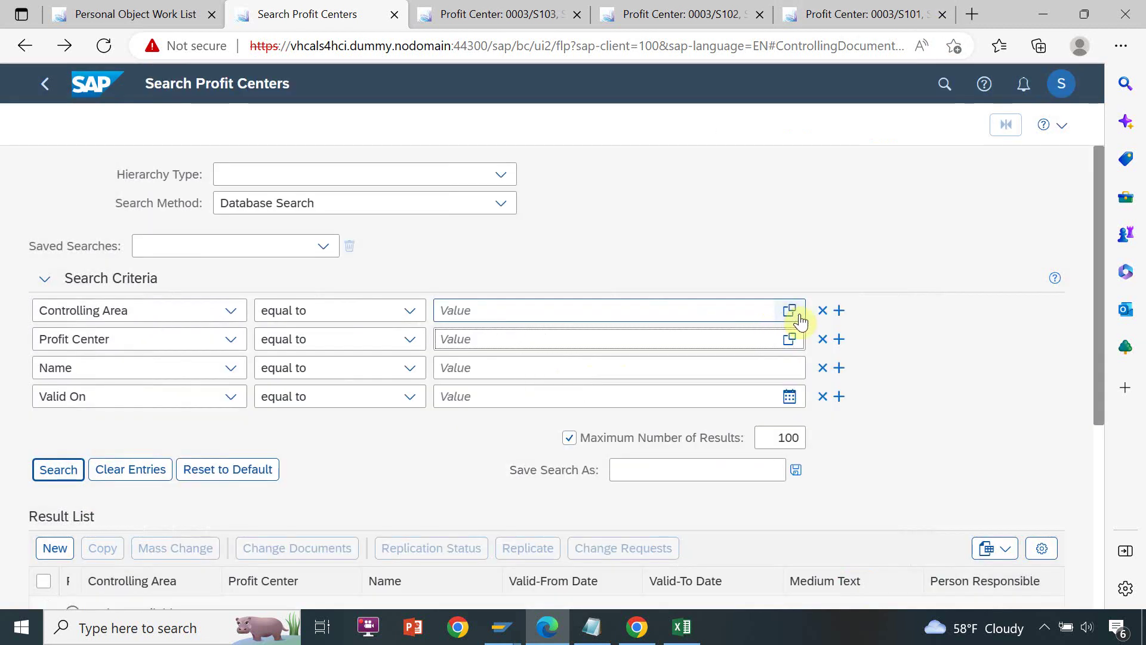
{"action": "left_click", "coordinate": [796, 315]}
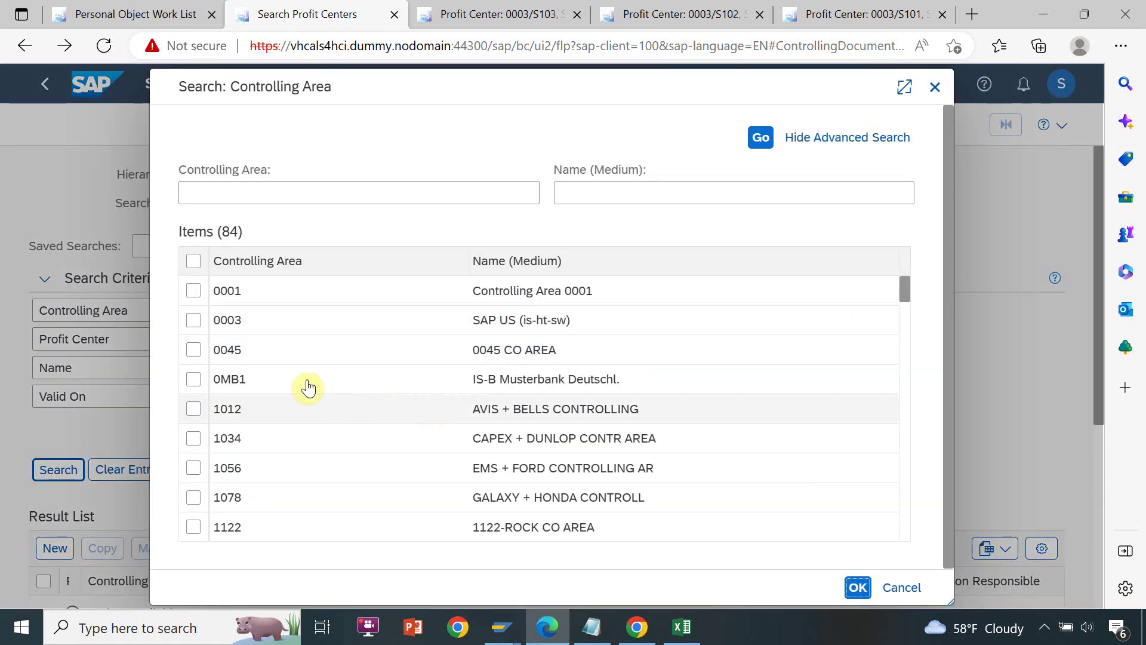
{"action": "left_click", "coordinate": [300, 330]}
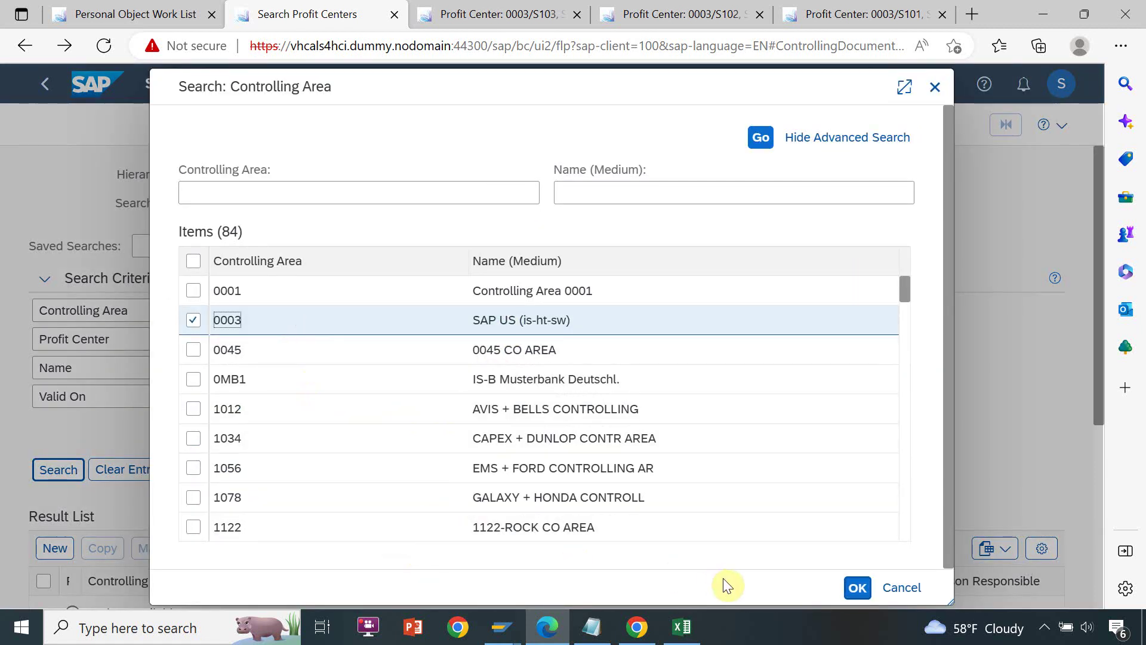
{"action": "left_click", "coordinate": [852, 589]}
{"action": "left_click", "coordinate": [62, 470]}
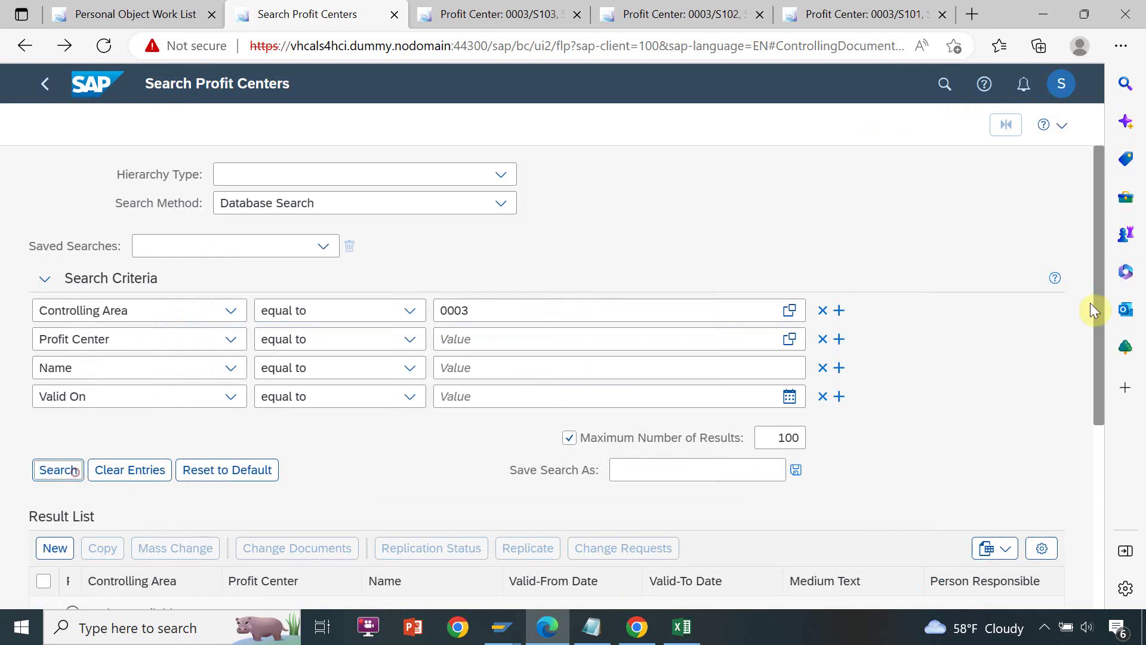
{"action": "left_click_drag", "start_coordinate": [1097, 284], "coordinate": [1093, 502]}
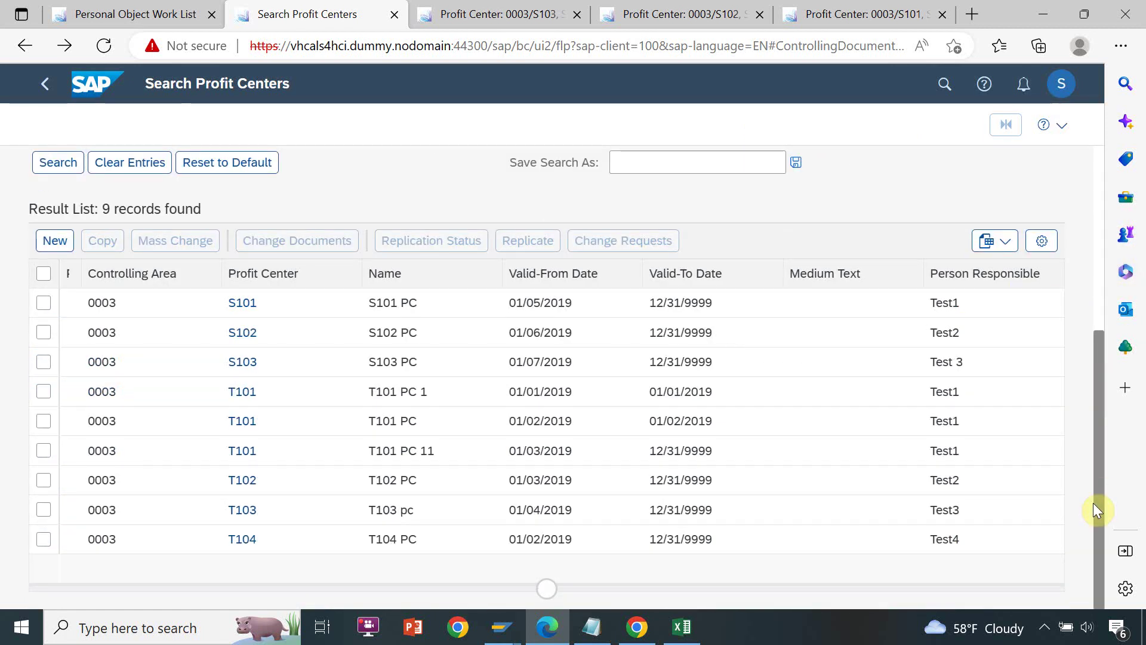
{"action": "left_click", "coordinate": [1094, 502]}
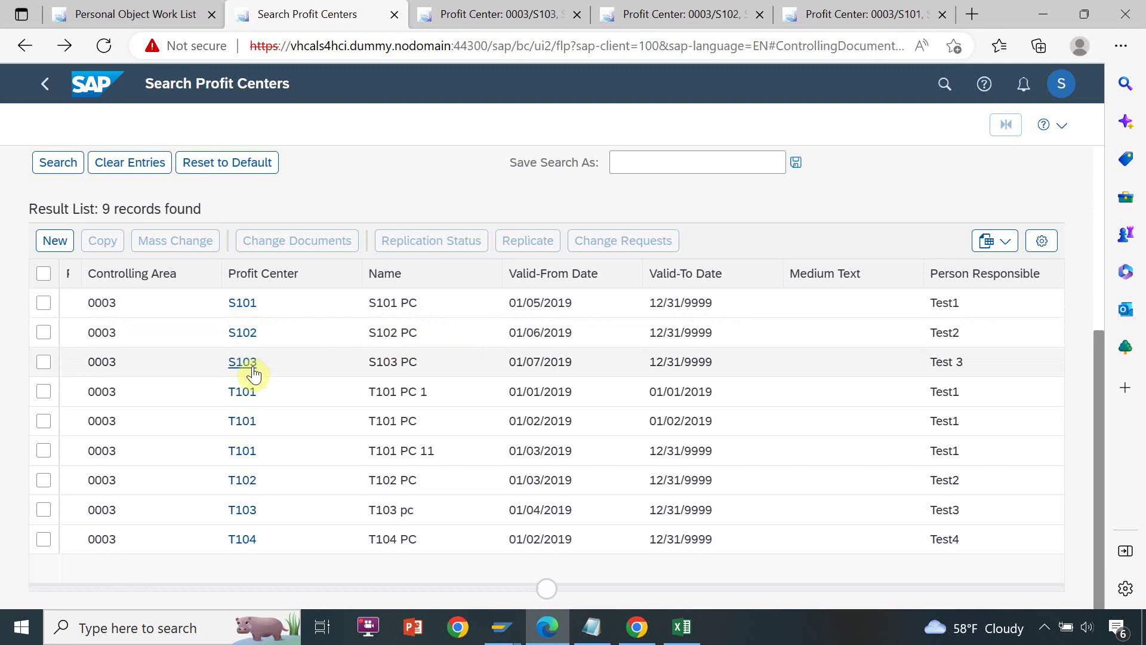
{"action": "left_click", "coordinate": [44, 303]}
{"action": "left_click", "coordinate": [44, 332]}
{"action": "left_click", "coordinate": [44, 362]}
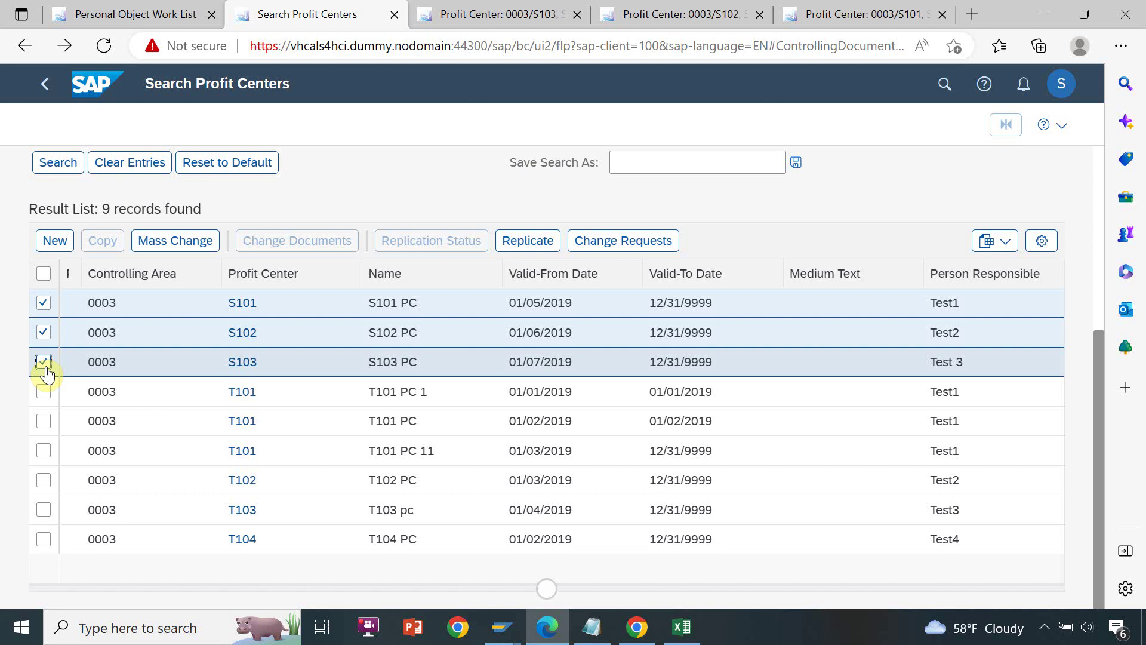
{"action": "left_click", "coordinate": [44, 362]}
{"action": "left_click", "coordinate": [43, 332]}
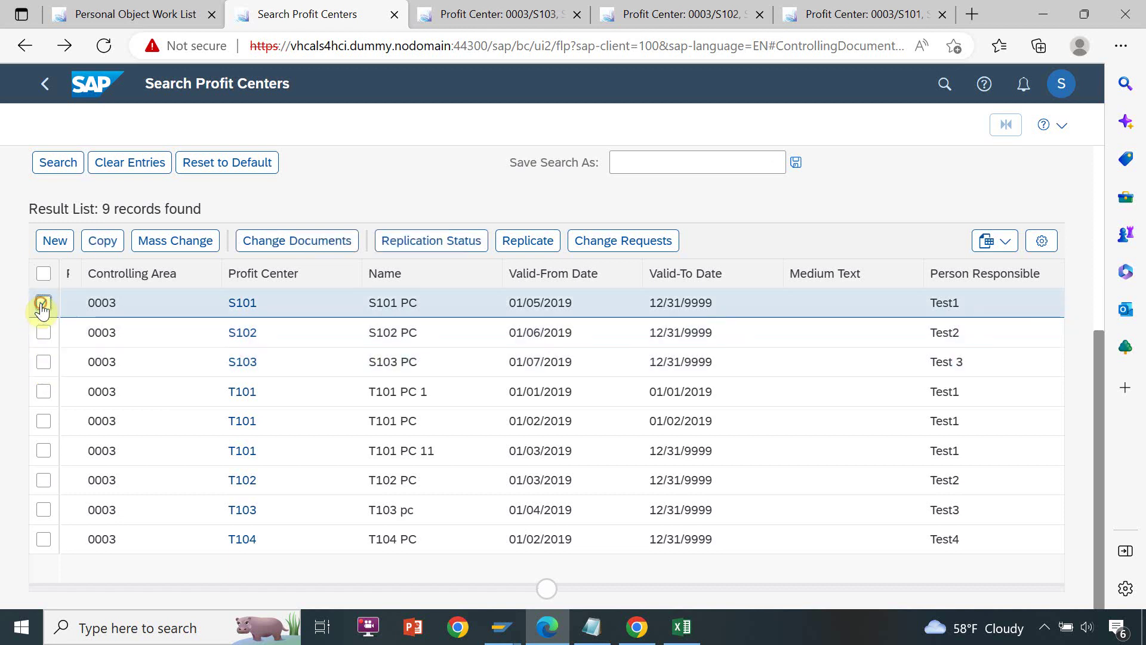
{"action": "left_click", "coordinate": [44, 303]}
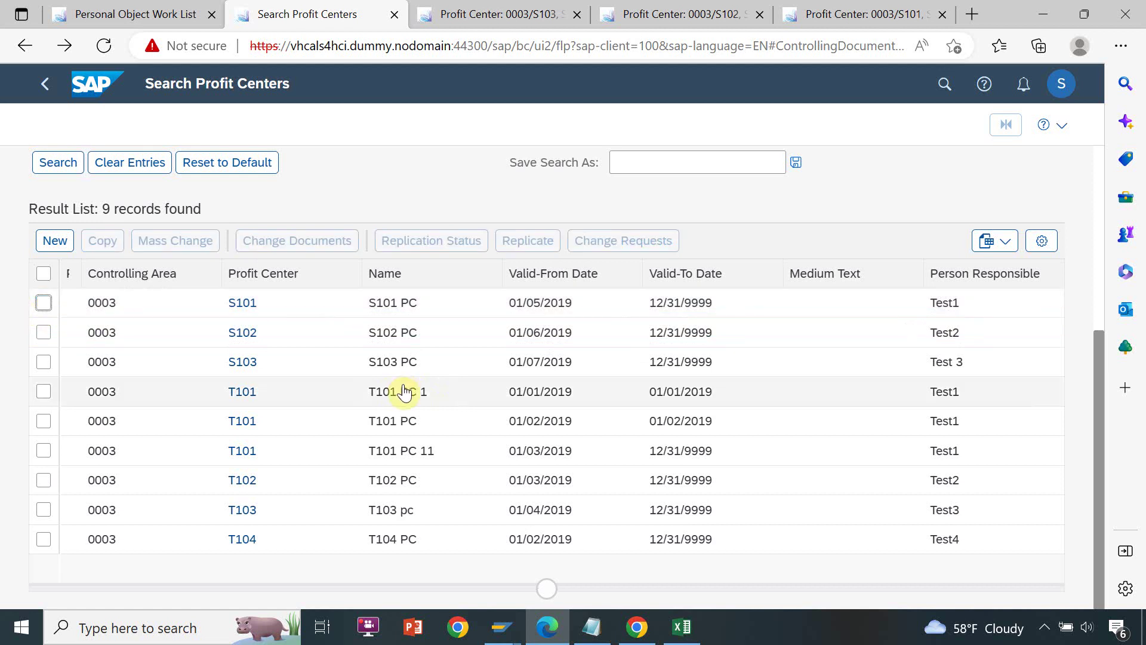
Switch to Excel, check the replication timing in the 19-May row, and return to the browser
{"action": "key", "text": "ctrl+Tab"}
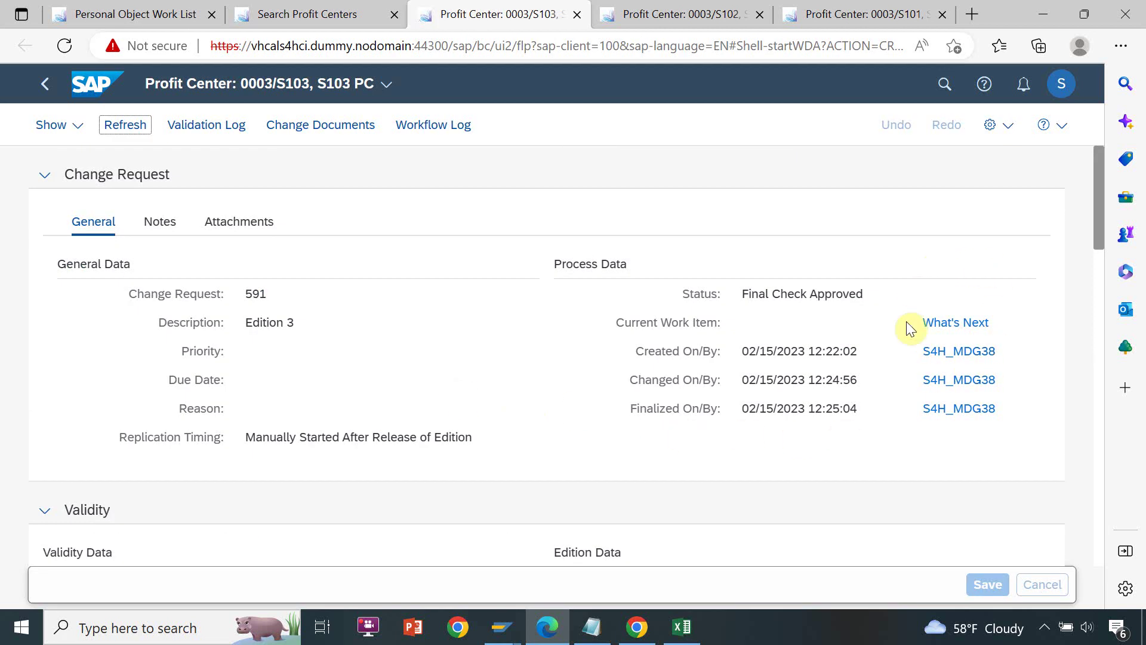
{"action": "key", "text": "ctrl+shift+Tab"}
{"action": "key", "text": "alt+Tab"}
{"action": "key", "text": "Tab"}
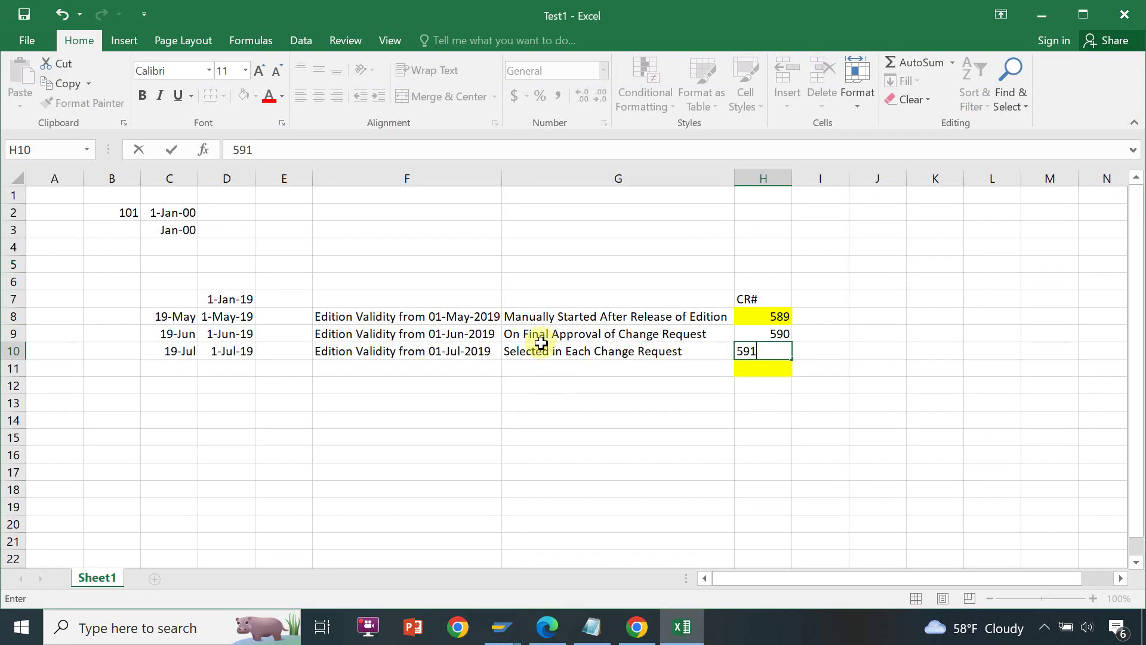
{"action": "left_click", "coordinate": [545, 316]}
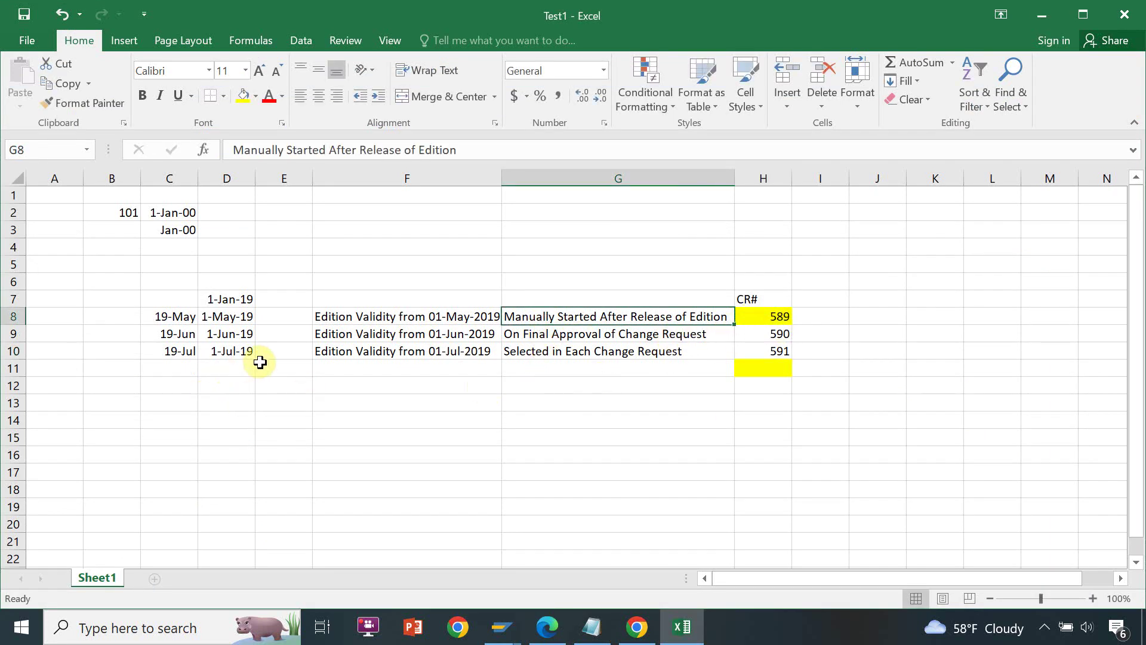
{"action": "key", "text": "alt+Tab"}
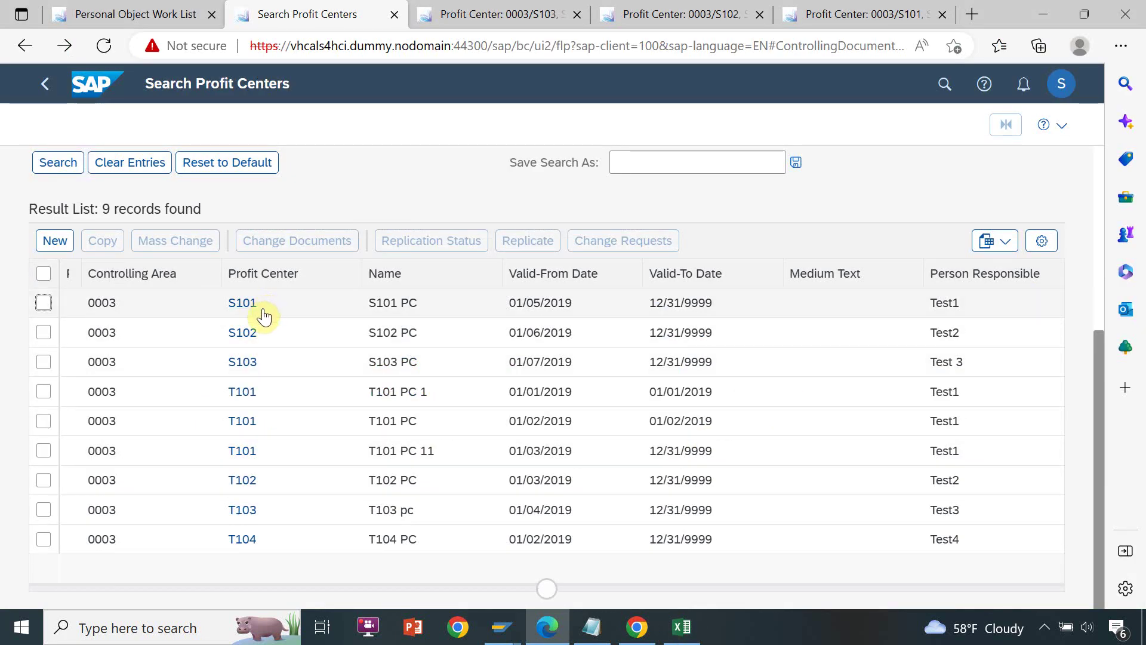
Display the replication status of profit center S101 and leave the status page
{"action": "left_click", "coordinate": [43, 305]}
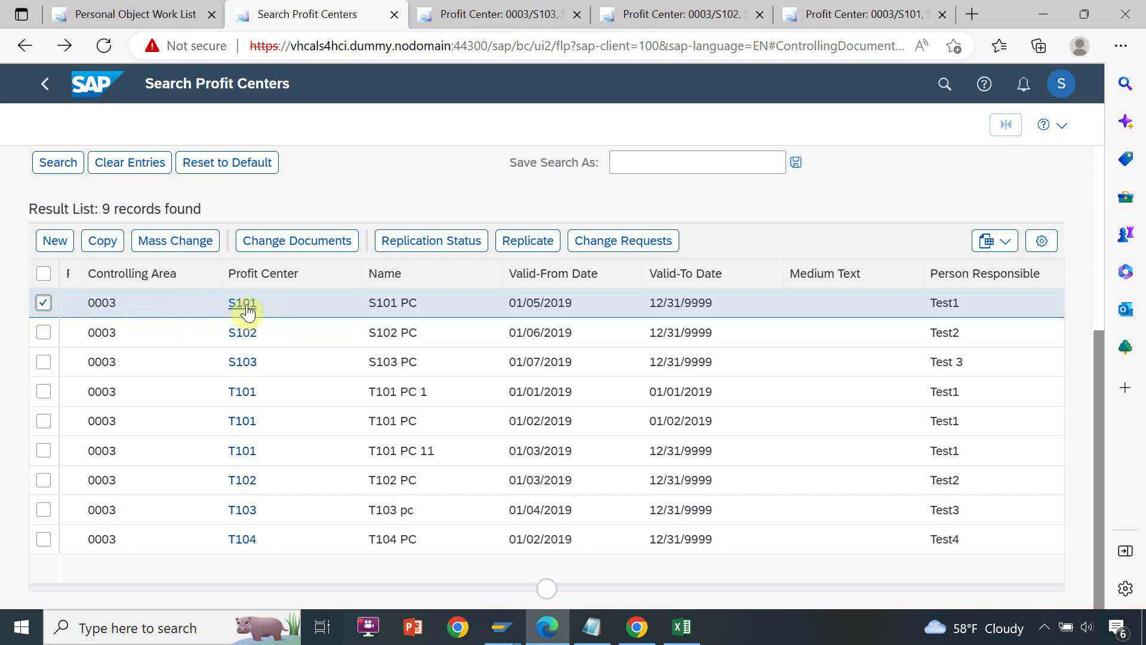
{"action": "left_click", "coordinate": [429, 251]}
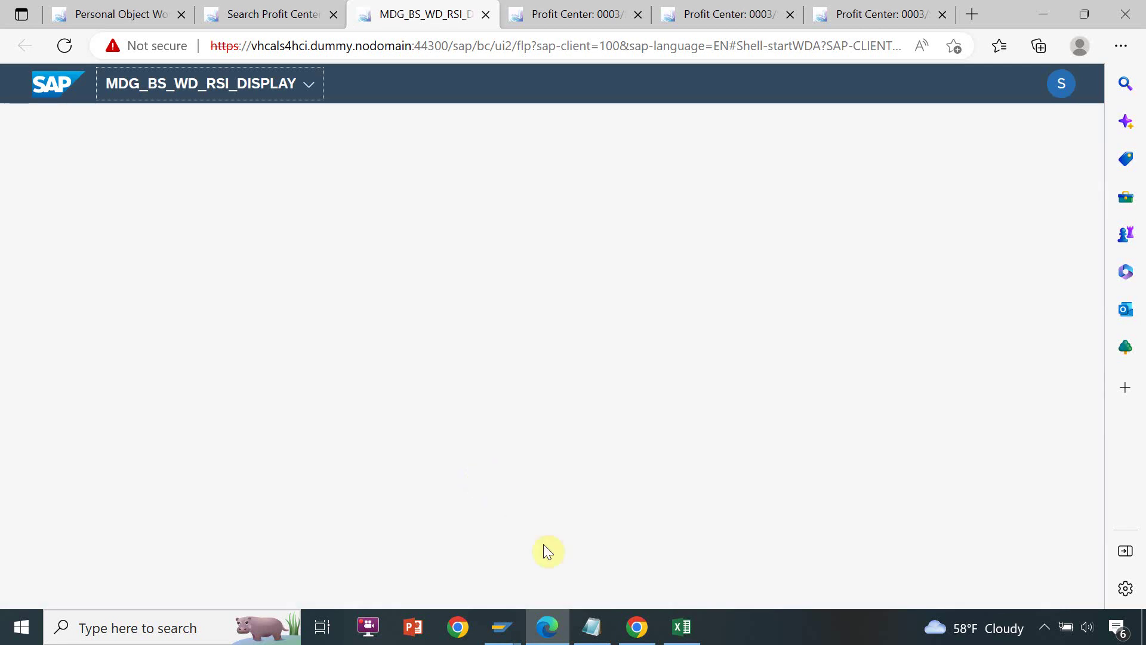
{"action": "left_click", "coordinate": [708, 557]}
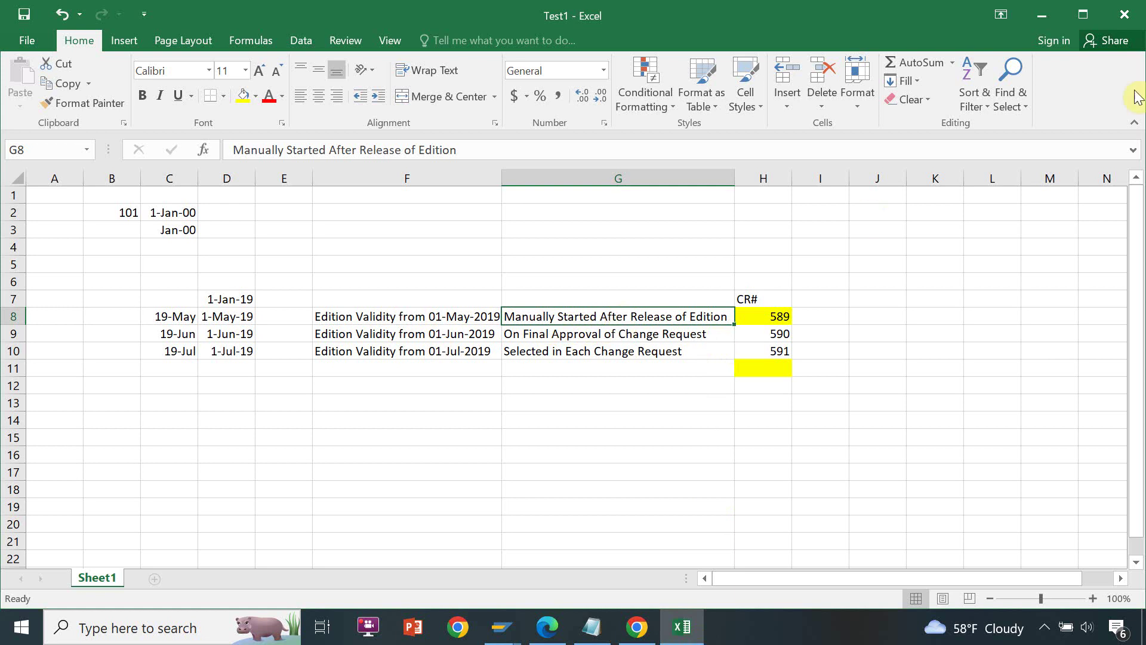
{"action": "left_click", "coordinate": [1040, 17]}
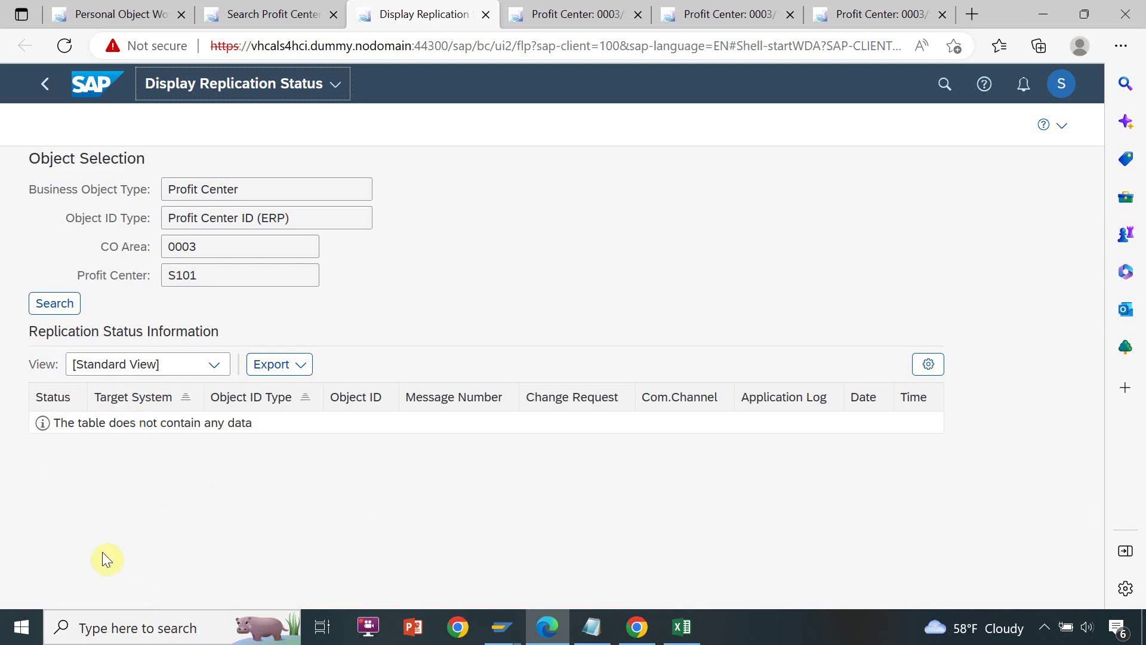
{"action": "left_click", "coordinate": [46, 88]}
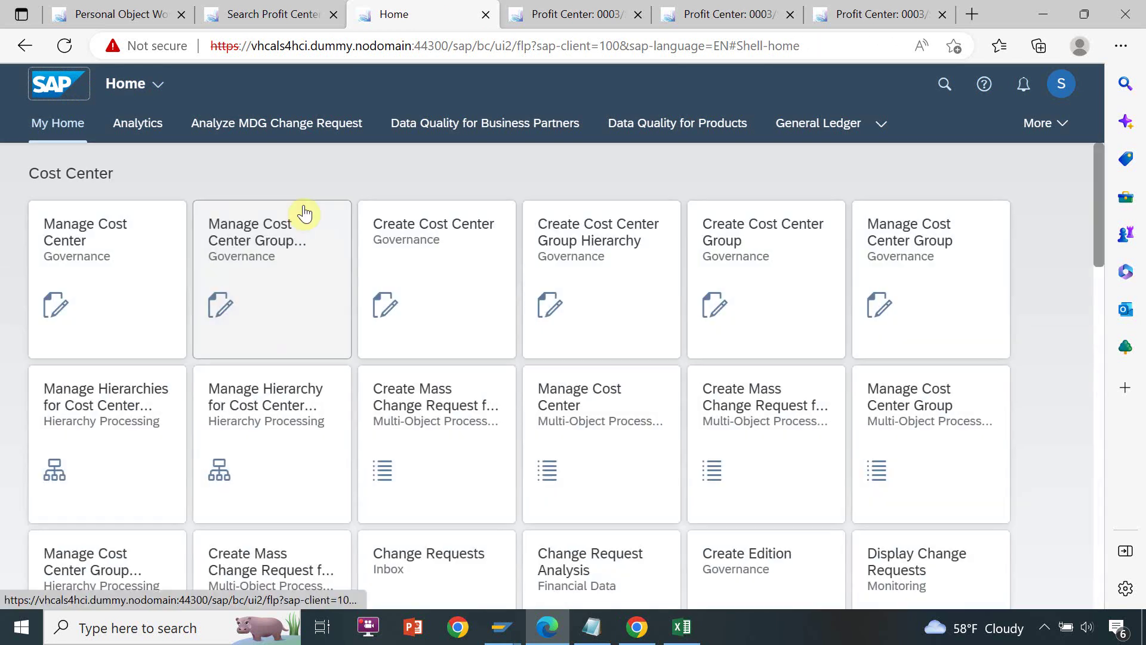
Run a test-only replication of profit center S101 to target system S4H_100 and dismiss the message
{"action": "left_click", "coordinate": [295, 12]}
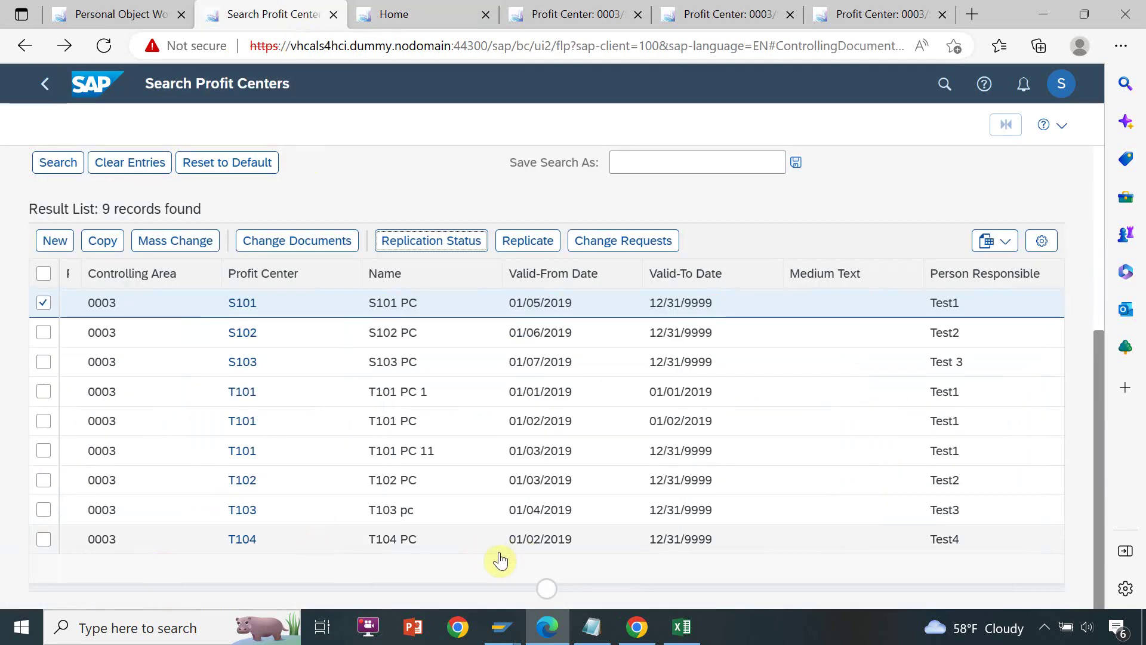
{"action": "left_click", "coordinate": [544, 244]}
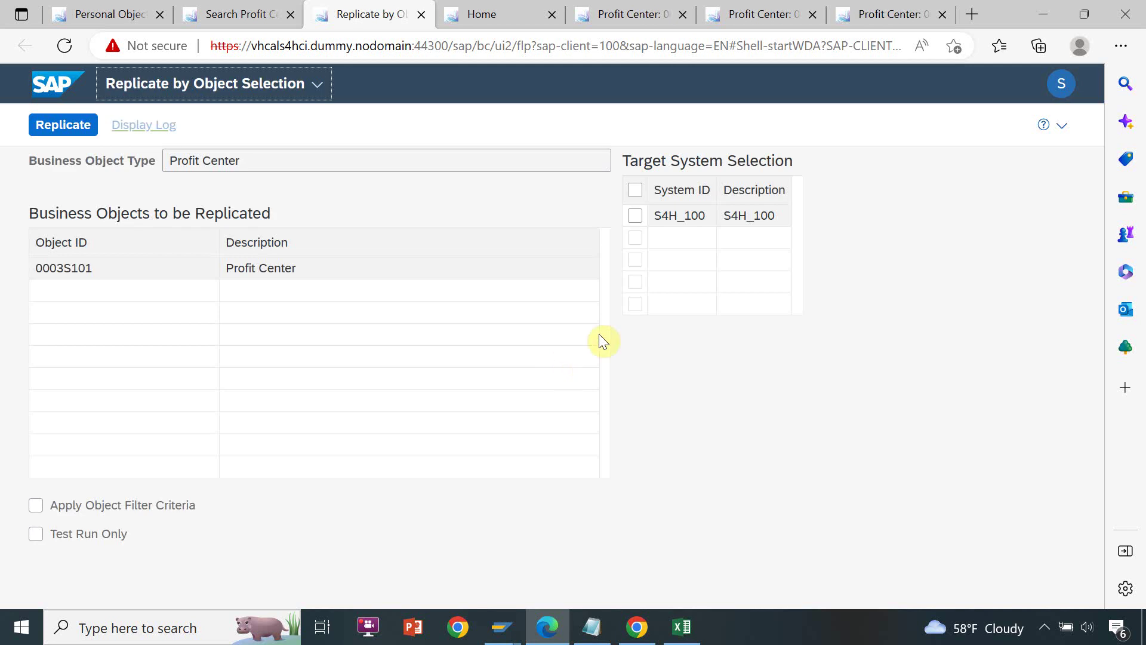
{"action": "left_click", "coordinate": [634, 217]}
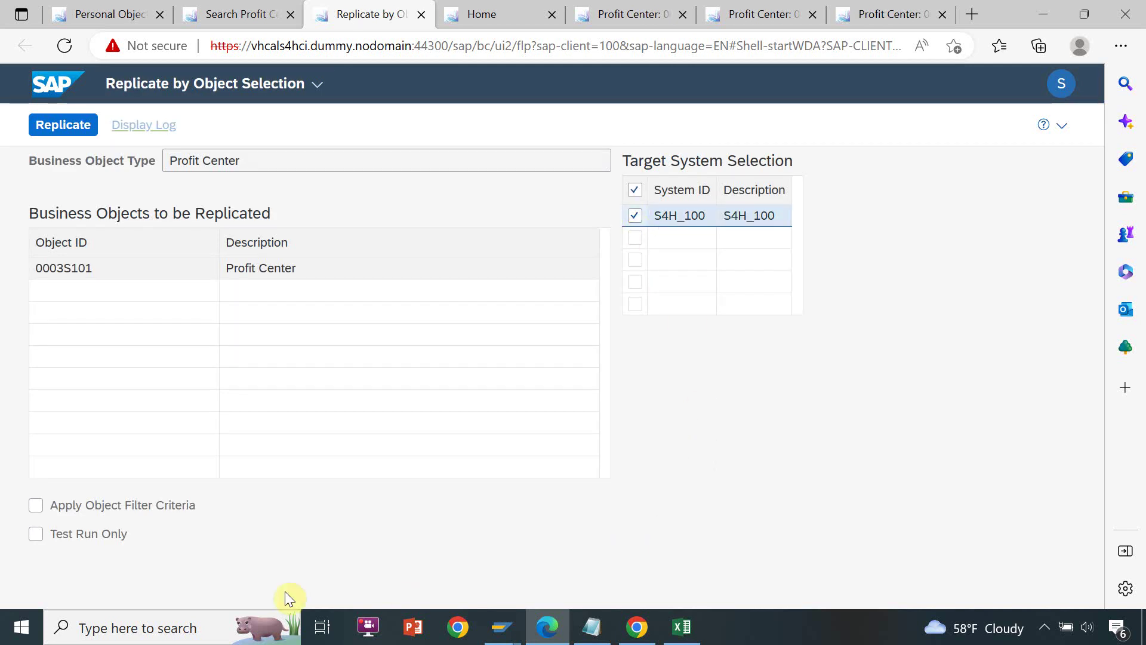
{"action": "left_click", "coordinate": [89, 531]}
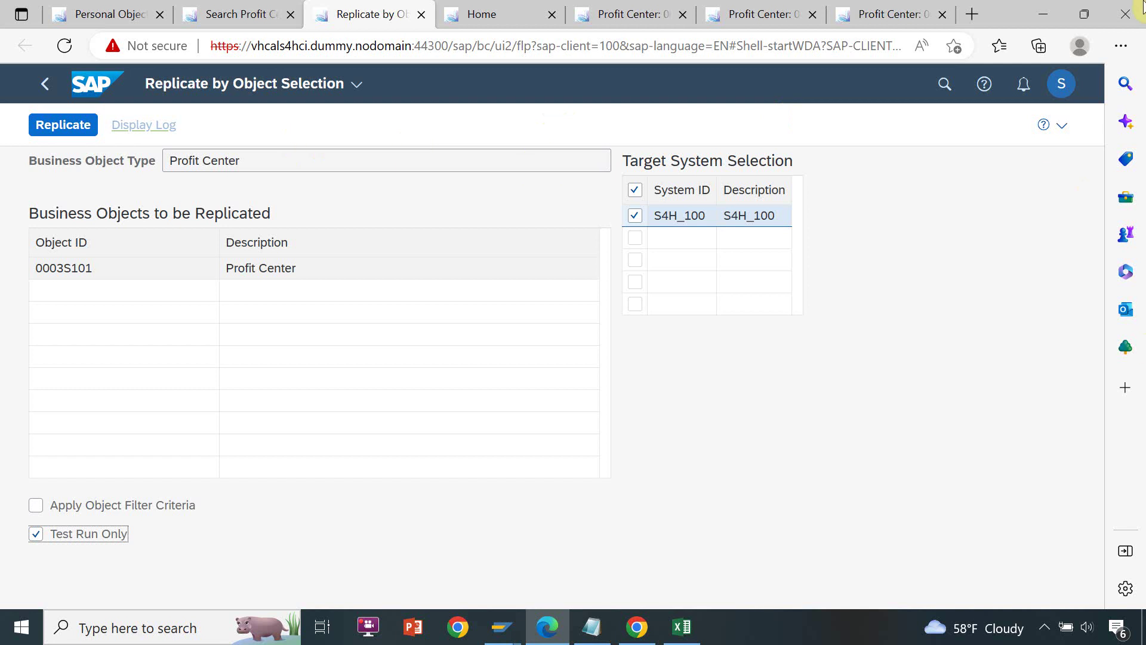
{"action": "left_click", "coordinate": [53, 134]}
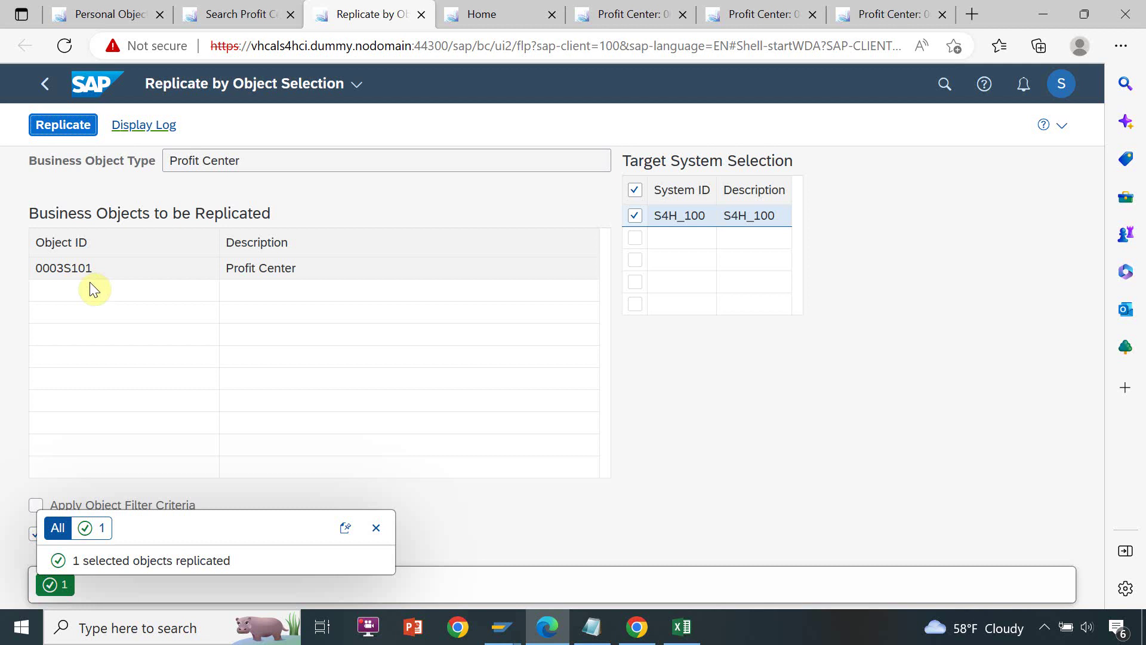
{"action": "left_click", "coordinate": [376, 527]}
Turn off the test run, replicate profit center S101 to S4H_100, and return to the profit center search
{"action": "left_click", "coordinate": [35, 534]}
{"action": "left_click", "coordinate": [63, 127]}
{"action": "left_click", "coordinate": [376, 528]}
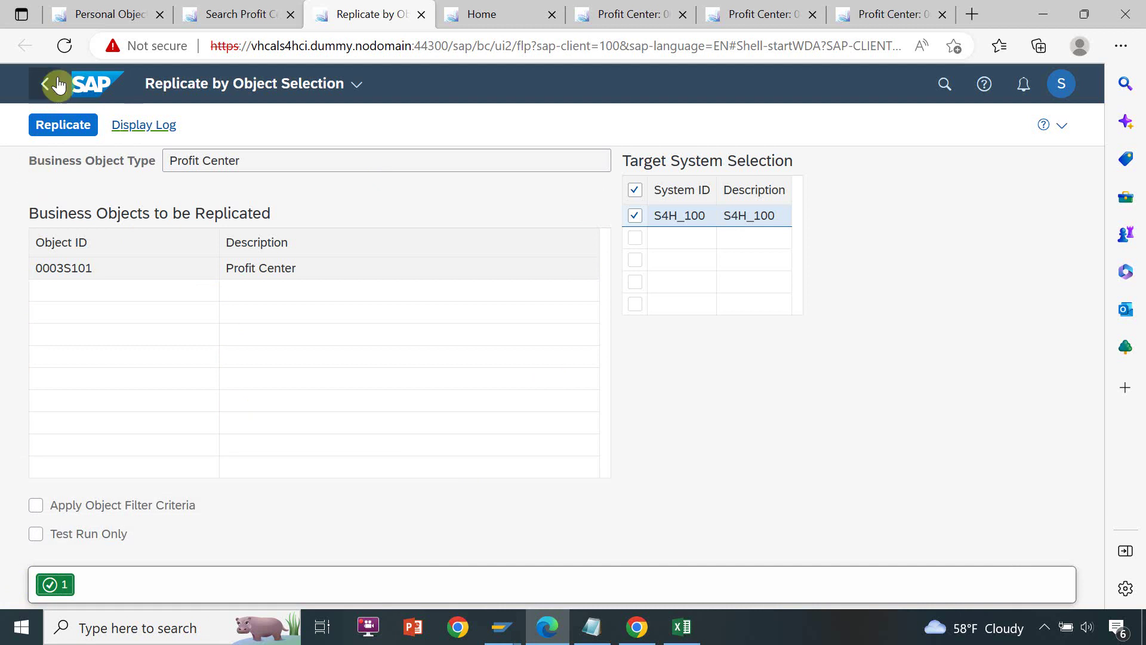
{"action": "left_click", "coordinate": [179, 128]}
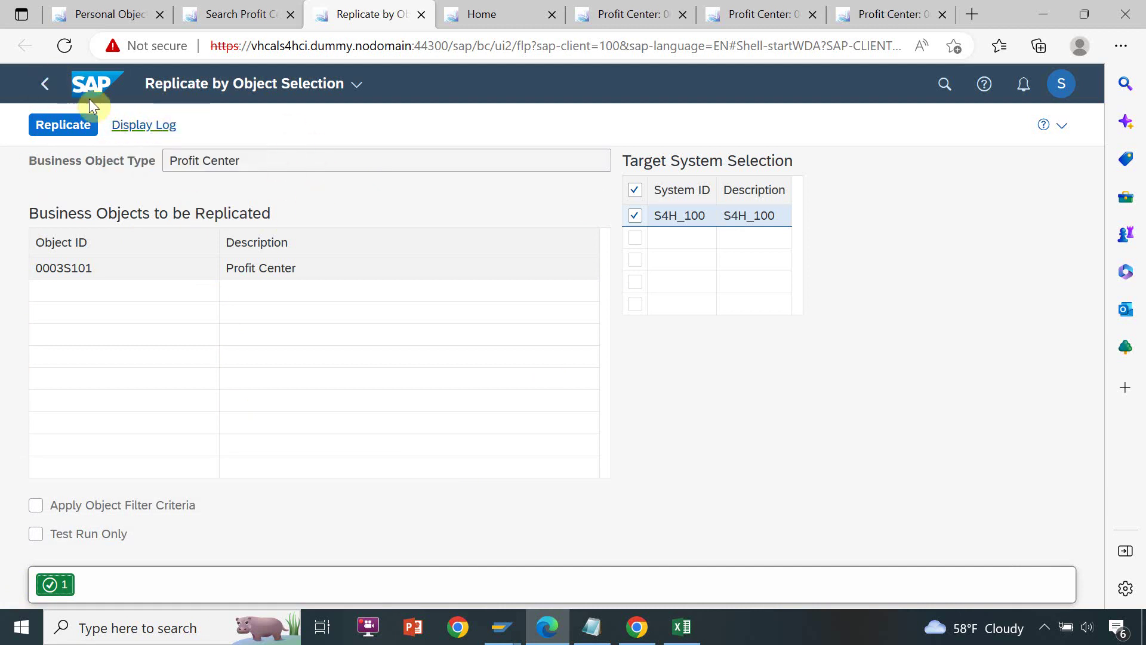
{"action": "left_click", "coordinate": [46, 91]}
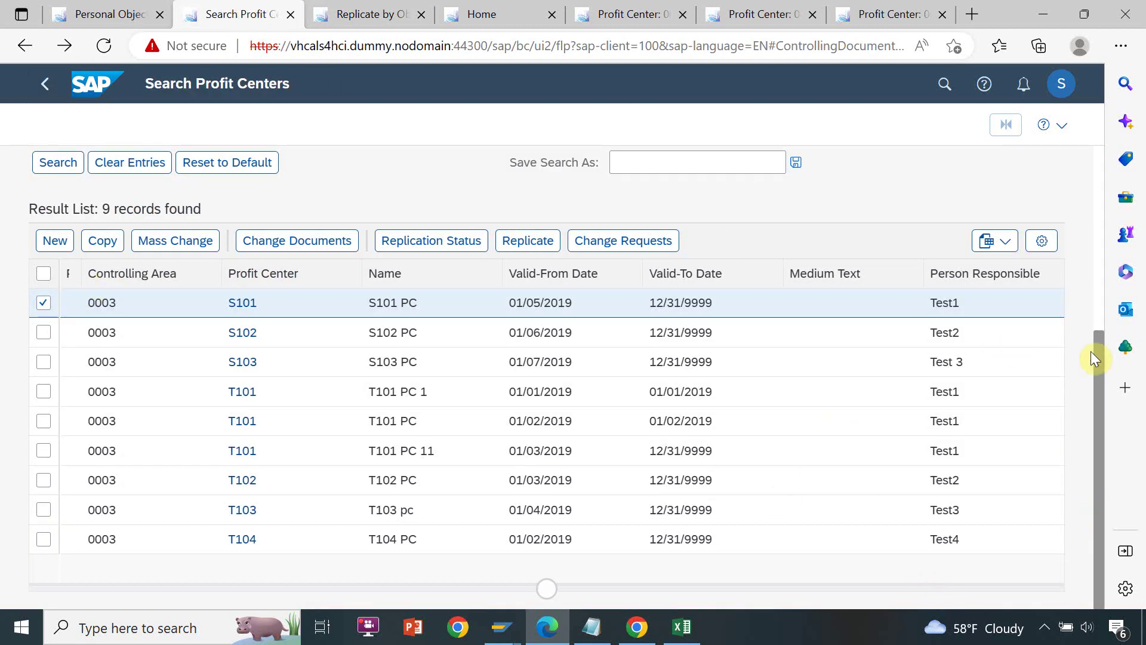
Reload the profit center search page and search again for profit centers in controlling area 0003
{"action": "left_click_drag", "start_coordinate": [1100, 376], "coordinate": [1119, 347]}
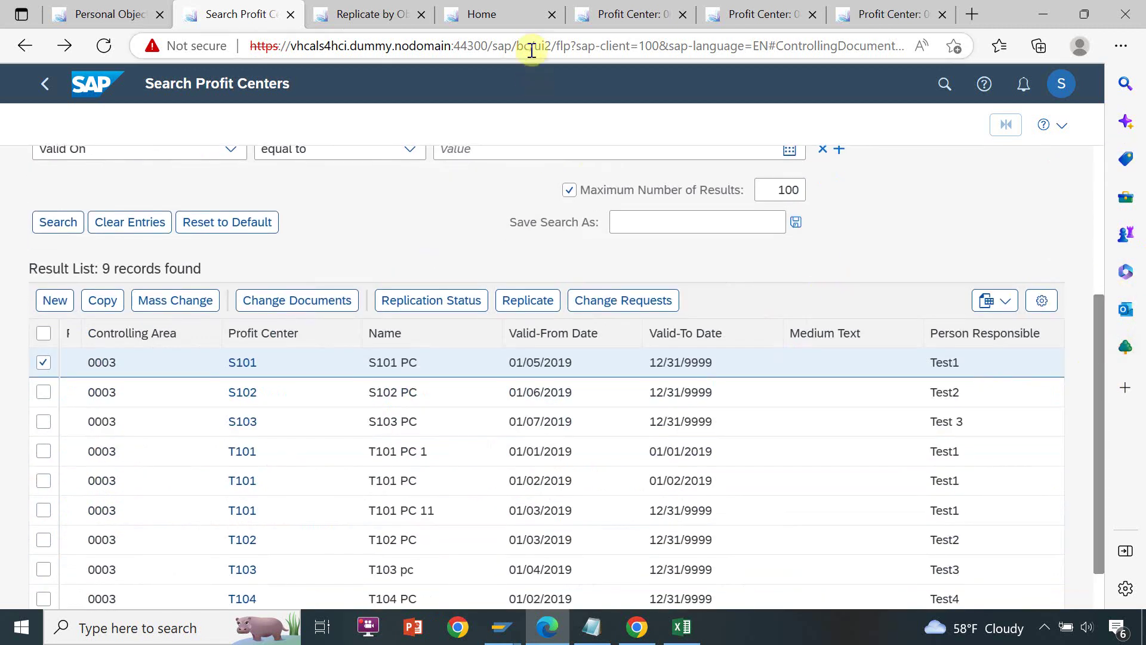
{"action": "left_click", "coordinate": [530, 49]}
{"action": "key", "text": "Return"}
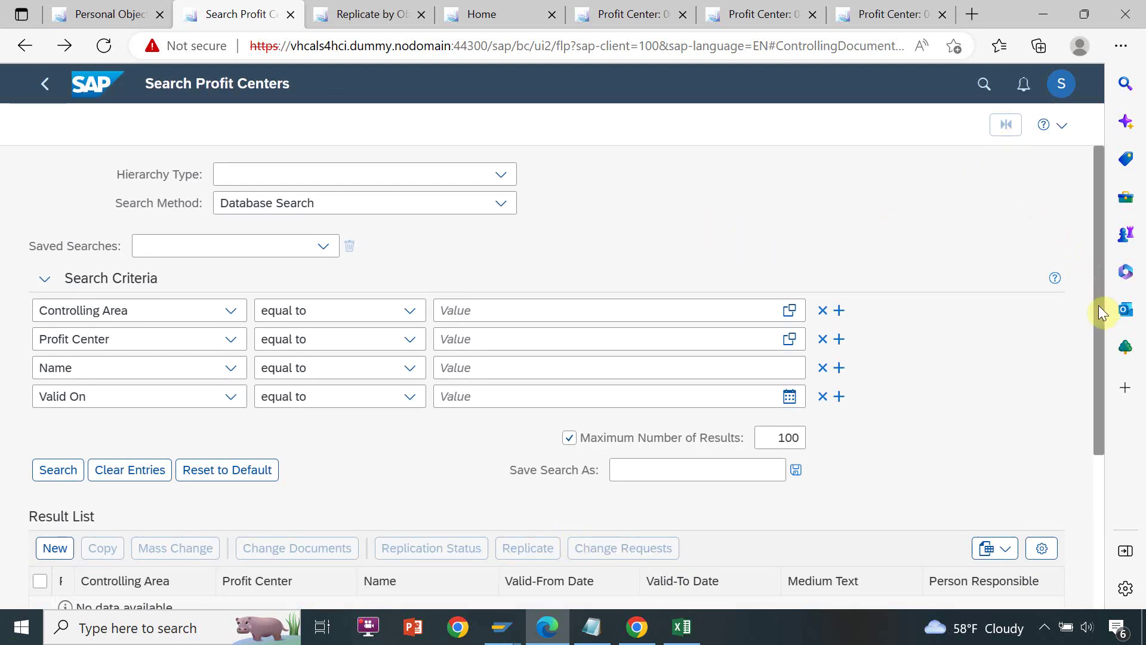
{"action": "scroll", "coordinate": [1101, 399], "scroll_direction": "down", "scroll_amount": 3}
{"action": "scroll", "coordinate": [1100, 358], "scroll_direction": "up", "scroll_amount": 3}
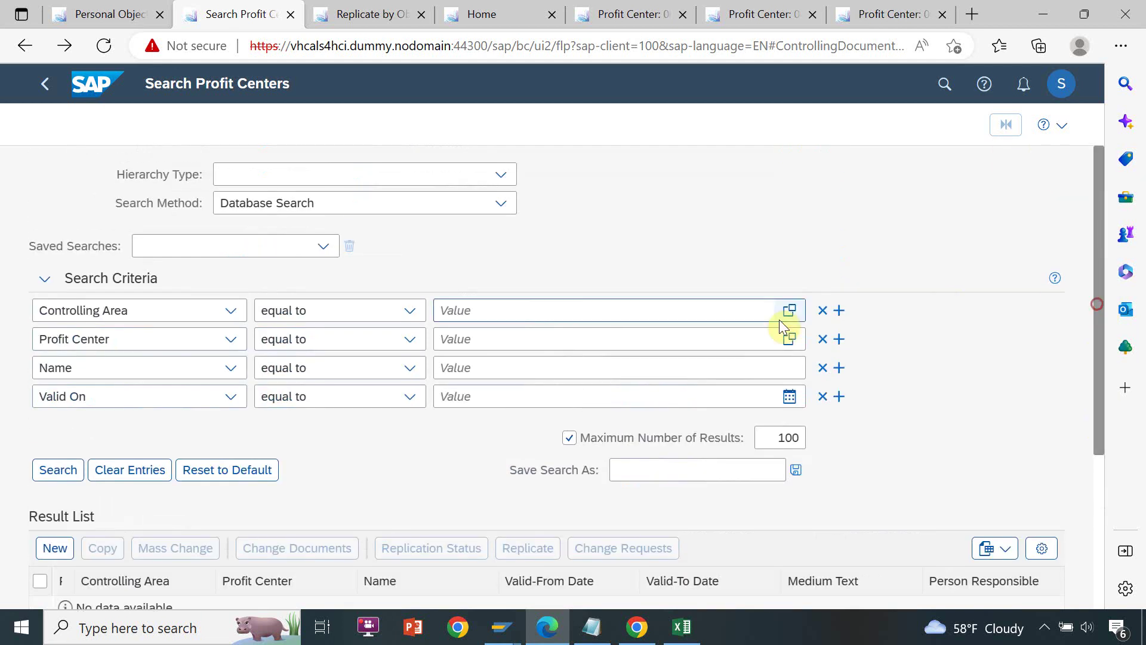
{"action": "left_click", "coordinate": [789, 310]}
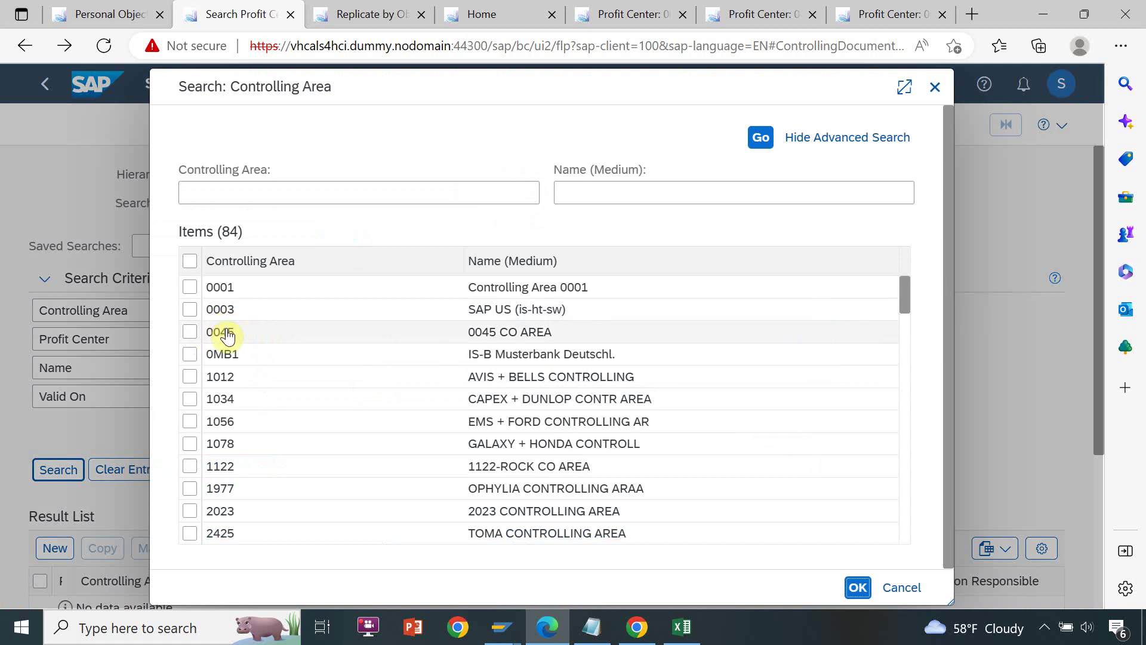
{"action": "left_click", "coordinate": [221, 314]}
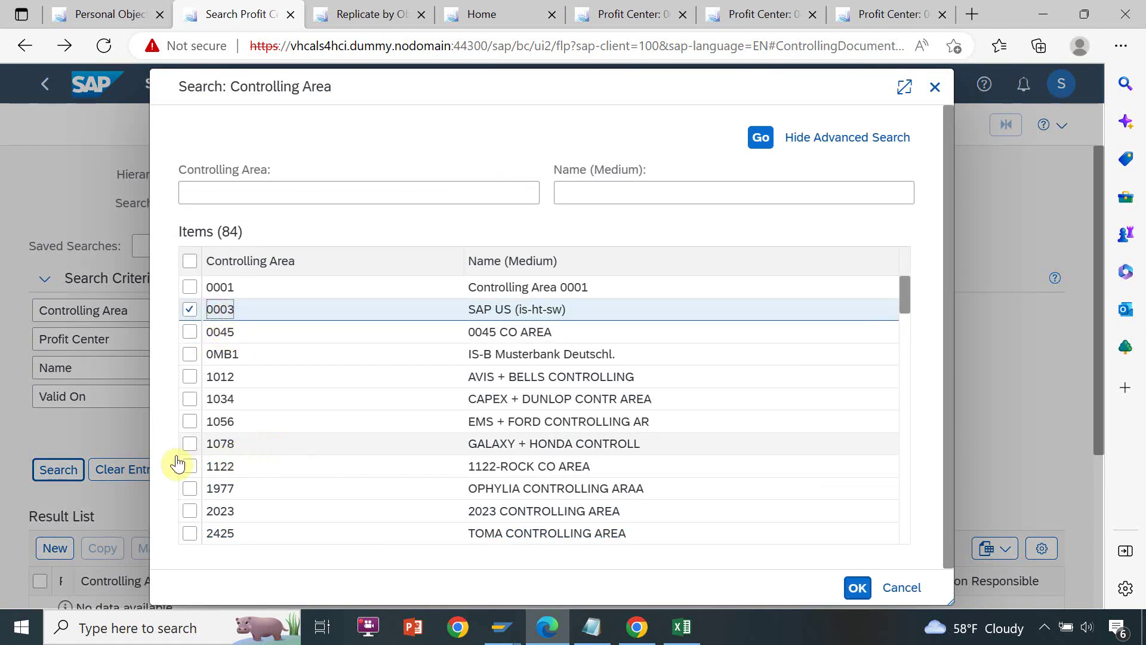
{"action": "left_click", "coordinate": [857, 587]}
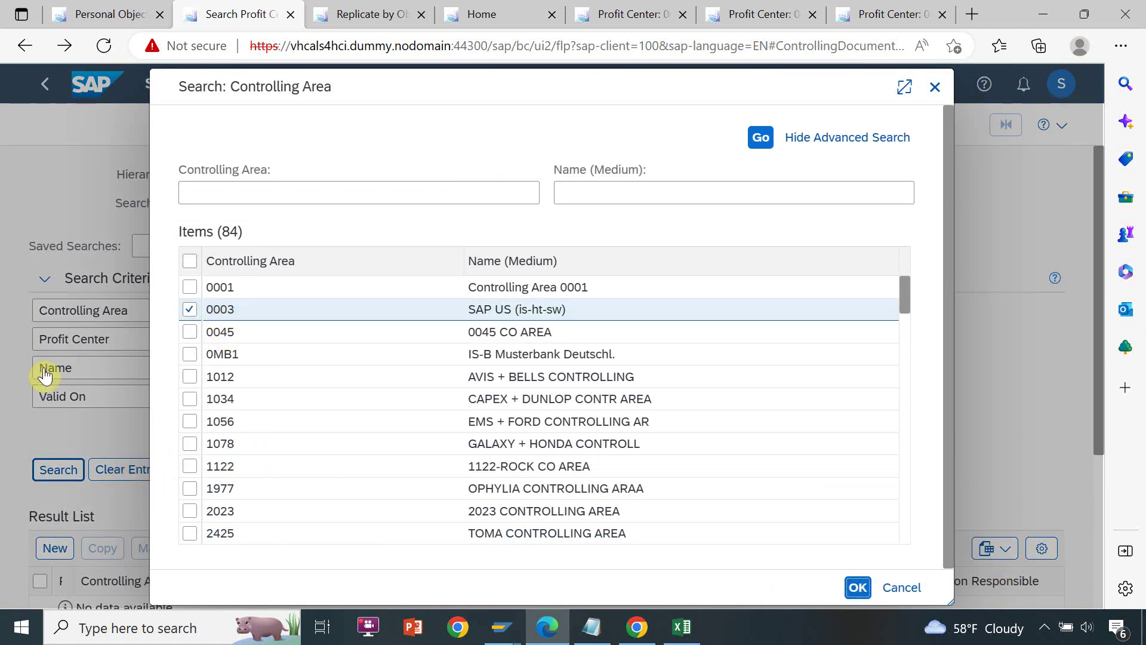
{"action": "left_click", "coordinate": [62, 468]}
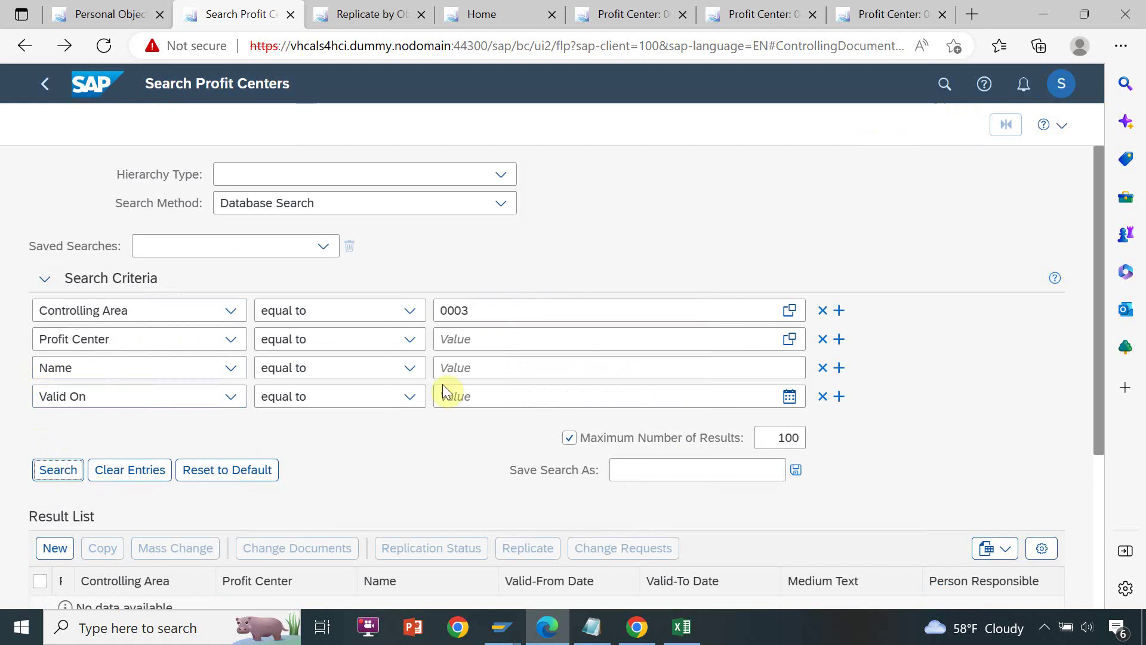
{"action": "left_click_drag", "start_coordinate": [1101, 361], "coordinate": [1102, 547]}
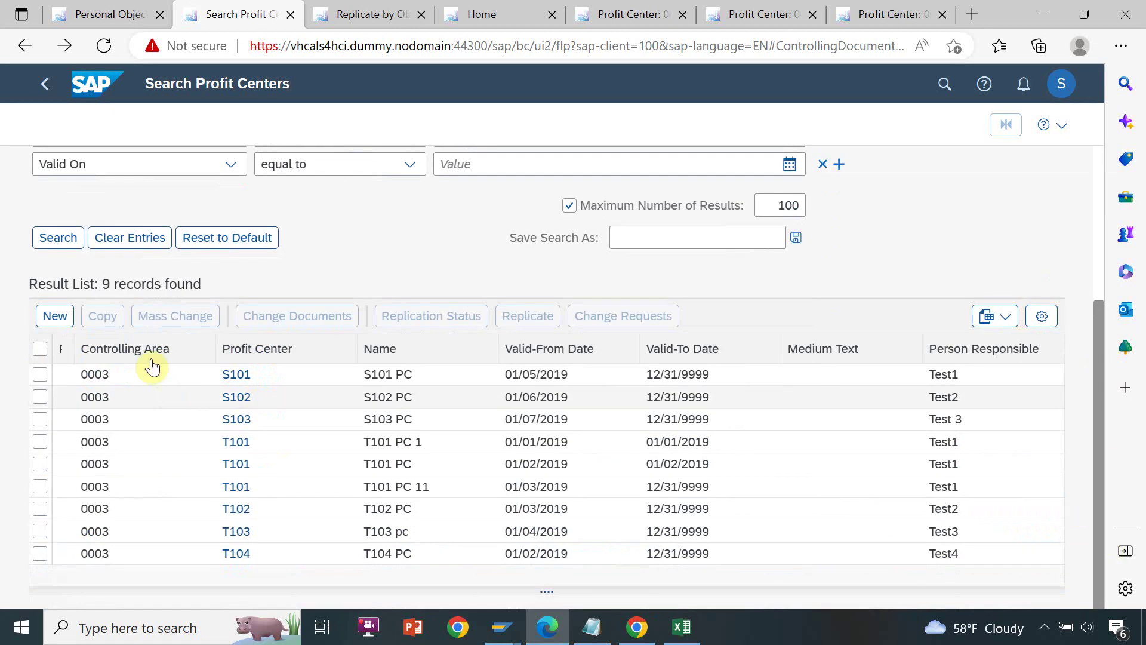
Display the replication status of profit center S101 and return to the profit center search results
{"action": "left_click", "coordinate": [39, 374]}
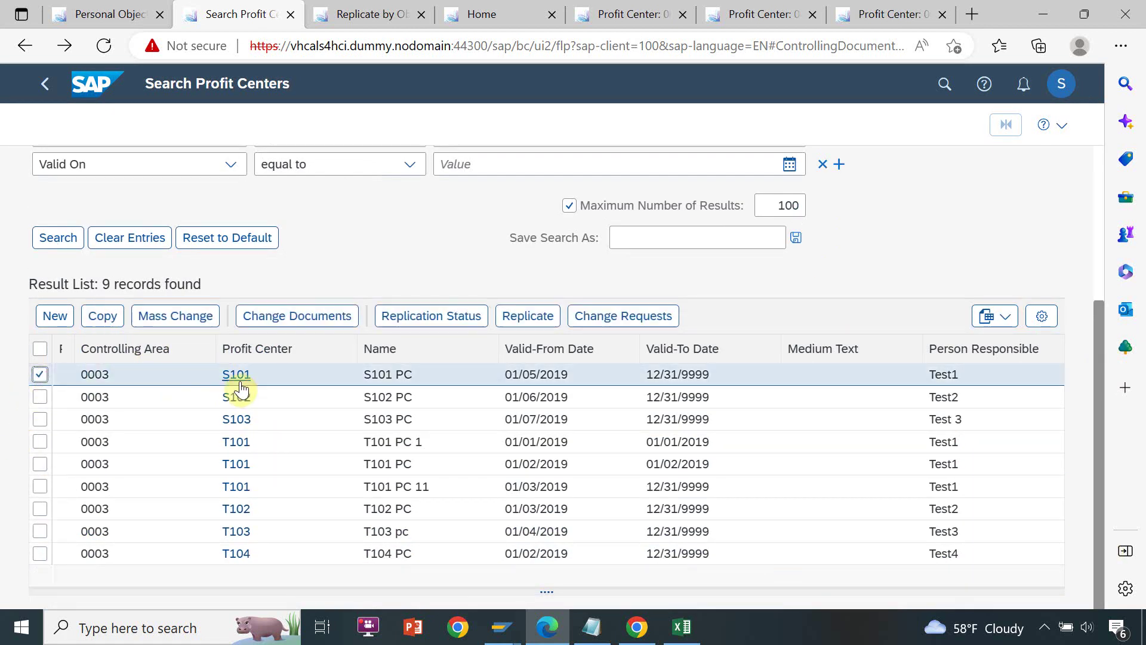
{"action": "left_click", "coordinate": [471, 315]}
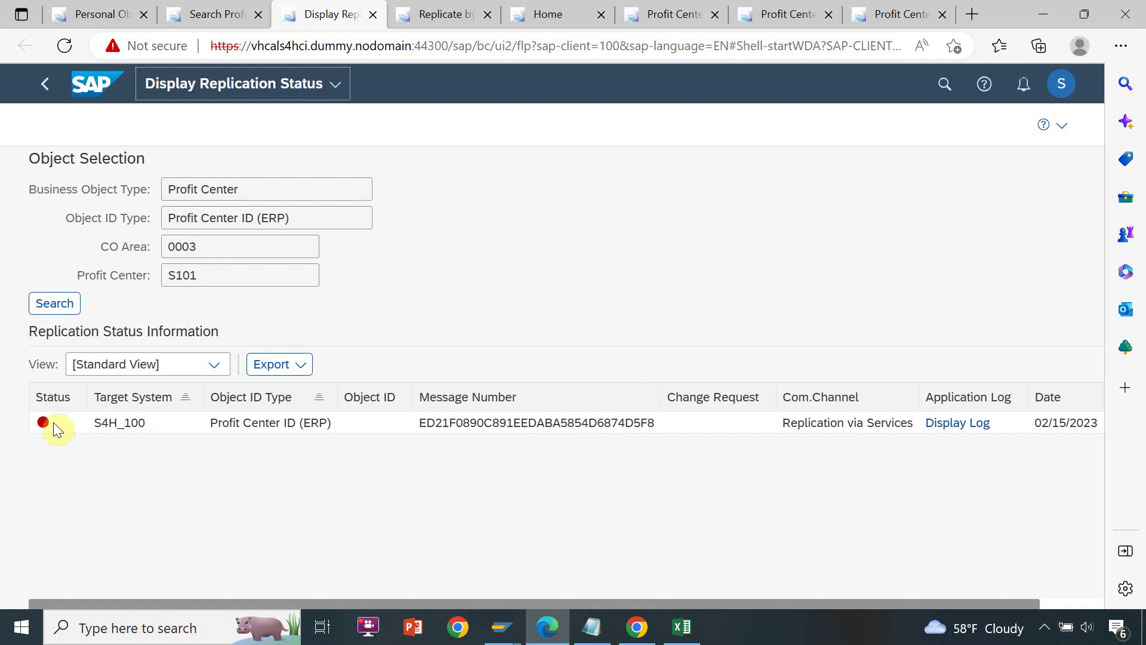
{"action": "mouse_move", "coordinate": [40, 420]}
{"action": "left_click", "coordinate": [44, 93]}
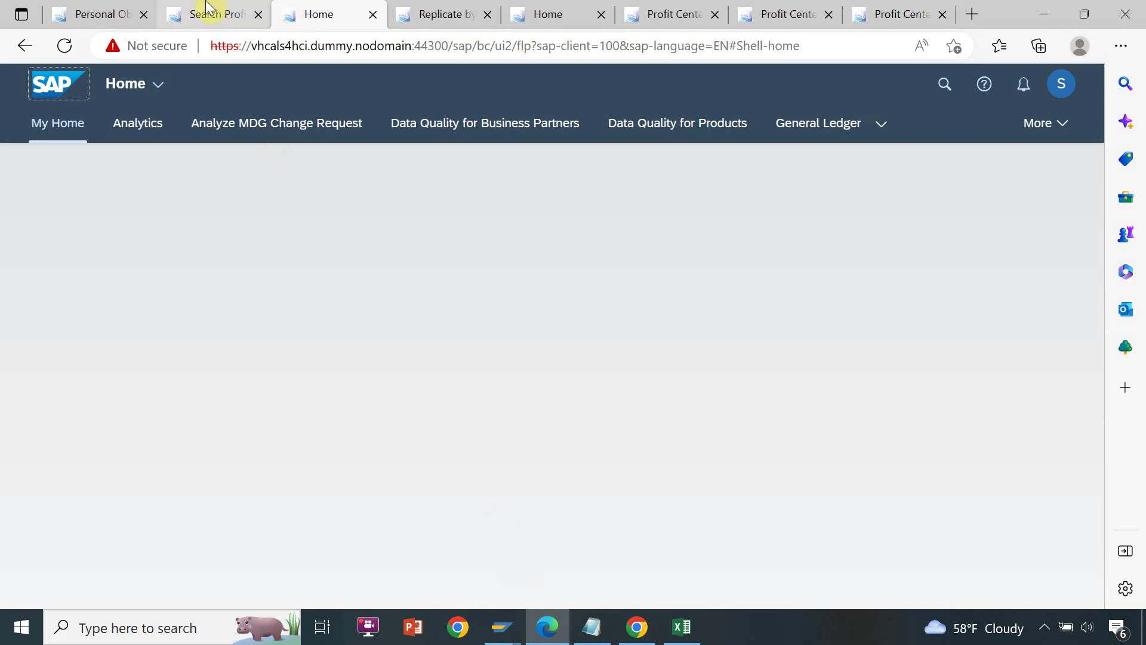
{"action": "left_click", "coordinate": [210, 13]}
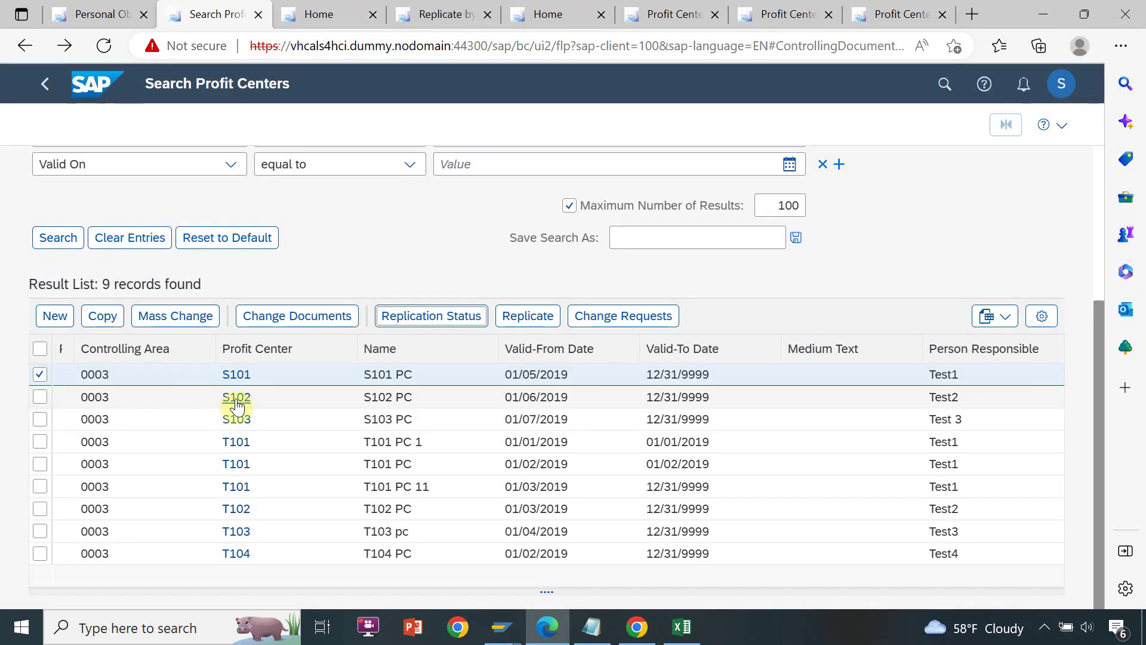
Select only profit center S102 and check the June edition's replication timing in the Test1 Excel workbook
{"action": "left_click", "coordinate": [39, 376]}
{"action": "left_click", "coordinate": [40, 396]}
{"action": "key", "text": "alt+Tab"}
{"action": "key", "text": "alt+Tab"}
{"action": "key", "text": "alt+Tab"}
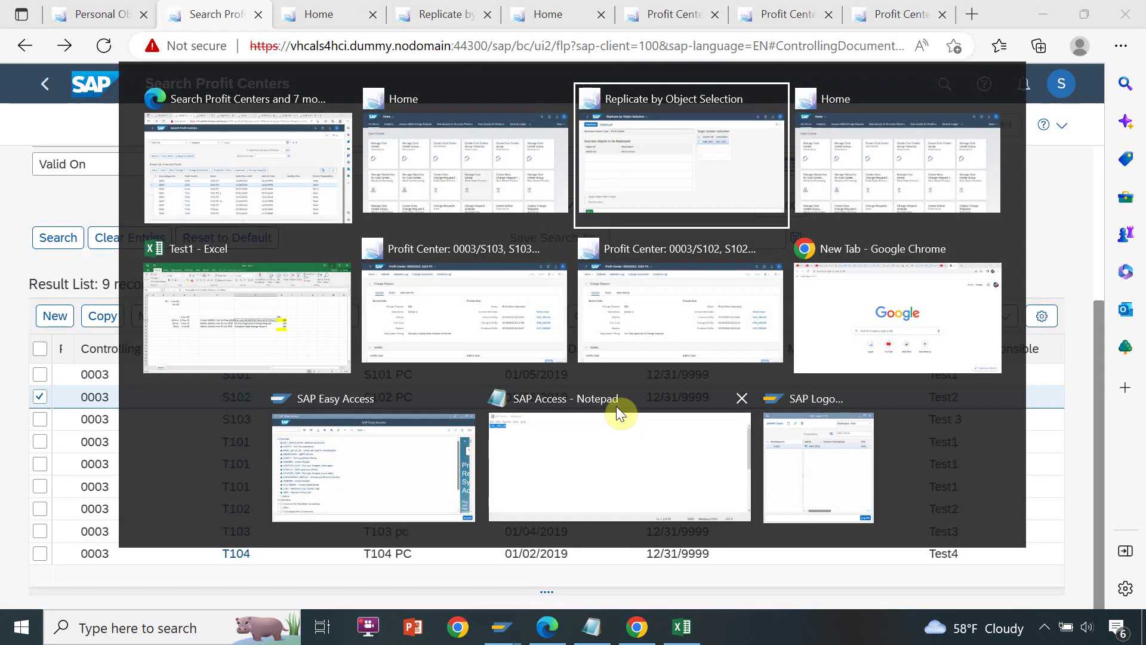
{"action": "key", "text": "alt+Tab"}
{"action": "key", "text": "alt+Tab"}
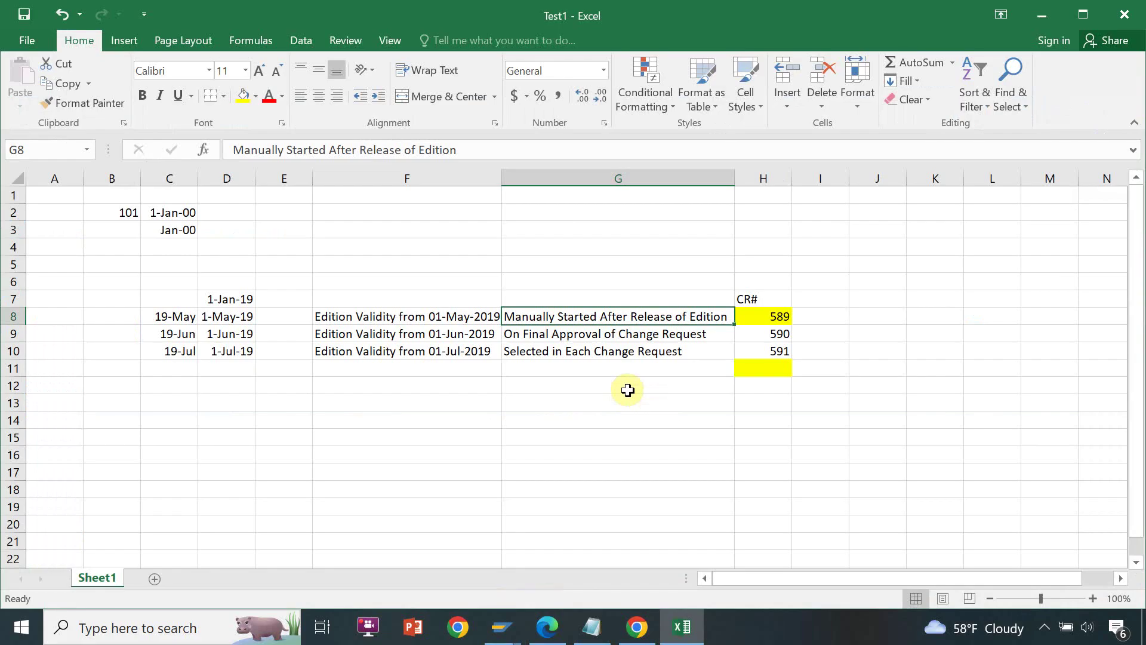
{"action": "left_click", "coordinate": [567, 338]}
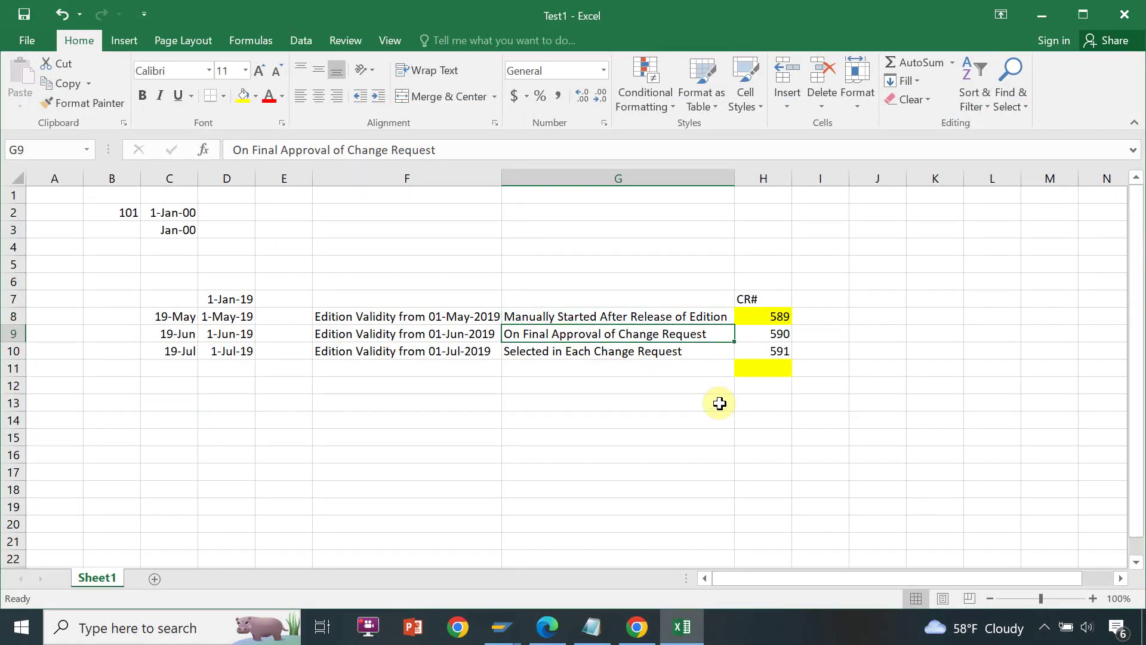
{"action": "key", "text": "alt+Tab"}
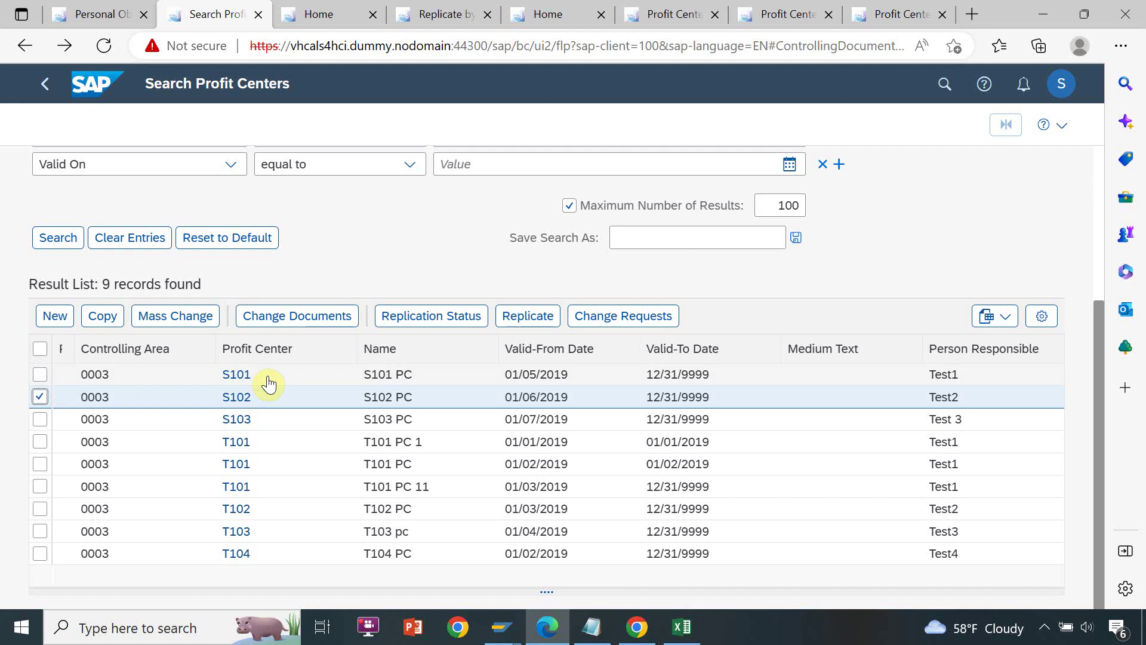
Display the replication status of profit center S102, close leftover status and replication pages, and return to the search results
{"action": "left_click", "coordinate": [432, 316]}
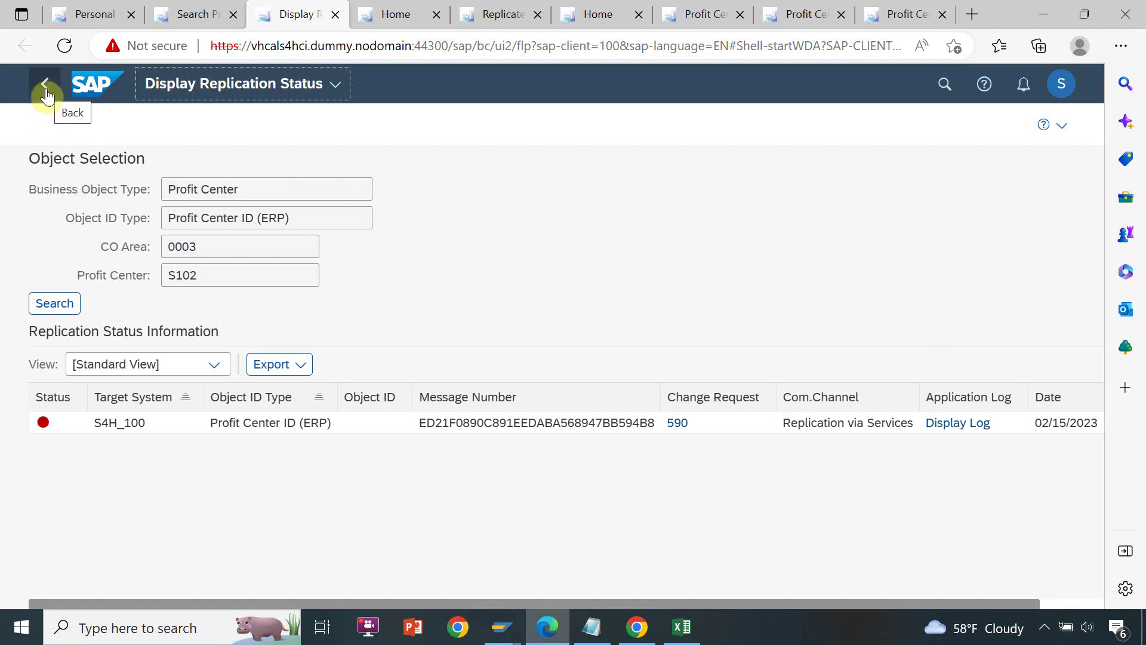
{"action": "left_click", "coordinate": [333, 14]}
{"action": "left_click", "coordinate": [333, 14]}
{"action": "left_click", "coordinate": [333, 14]}
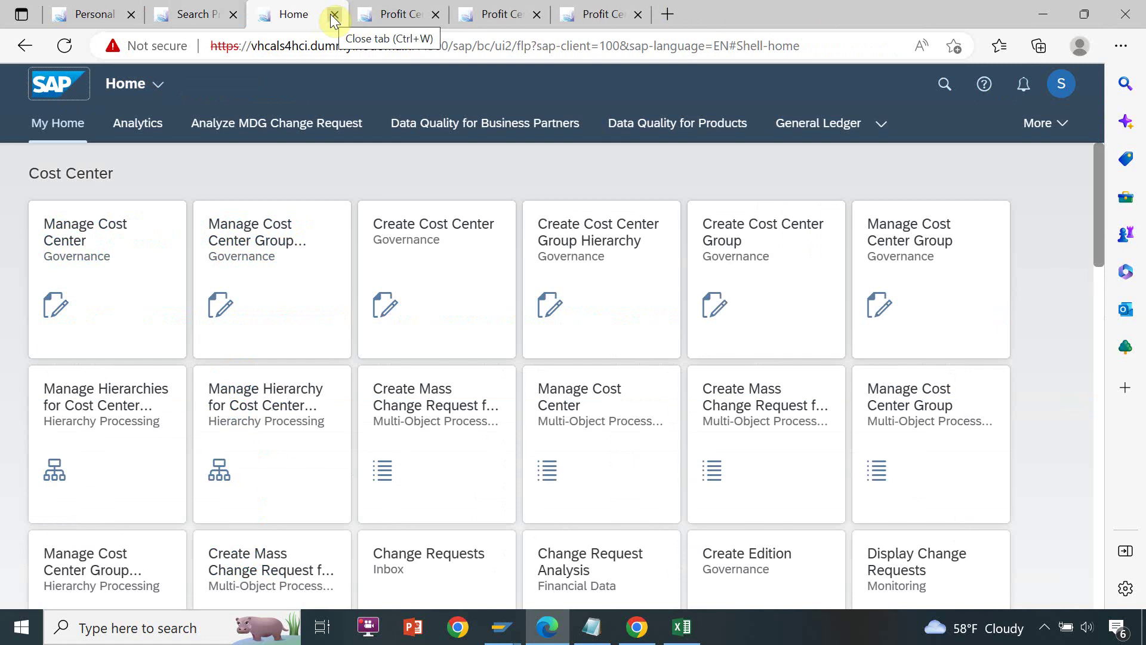
{"action": "left_click", "coordinate": [203, 13]}
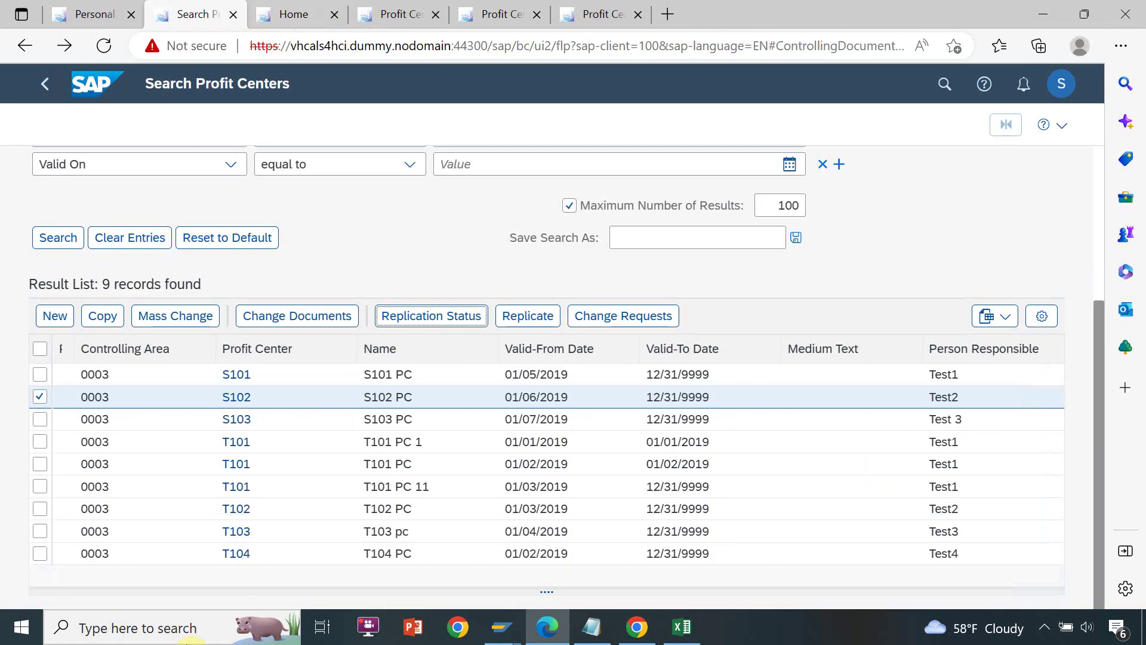
Check the July edition's replication timing in the Test1 Excel workbook and display the replication status of profit center S103
{"action": "left_click", "coordinate": [42, 420]}
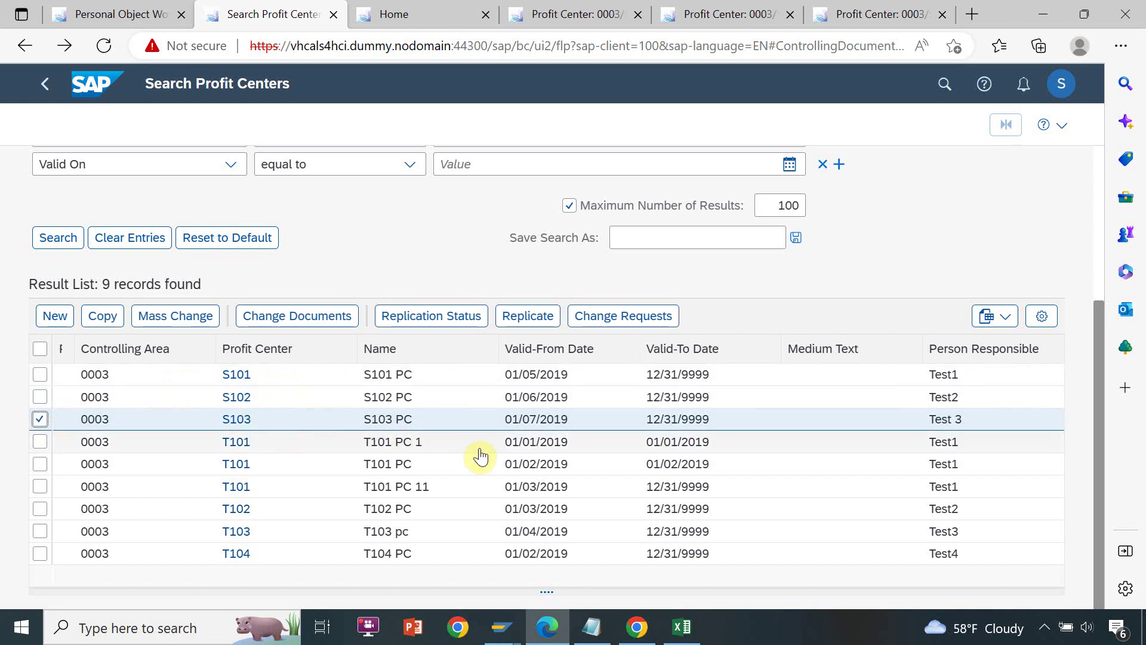
{"action": "key", "text": "alt+Tab"}
{"action": "key", "text": "alt+Tab"}
{"action": "key", "text": "alt+Tab"}
{"action": "key", "text": "alt+Tab"}
{"action": "left_click", "coordinate": [532, 353]}
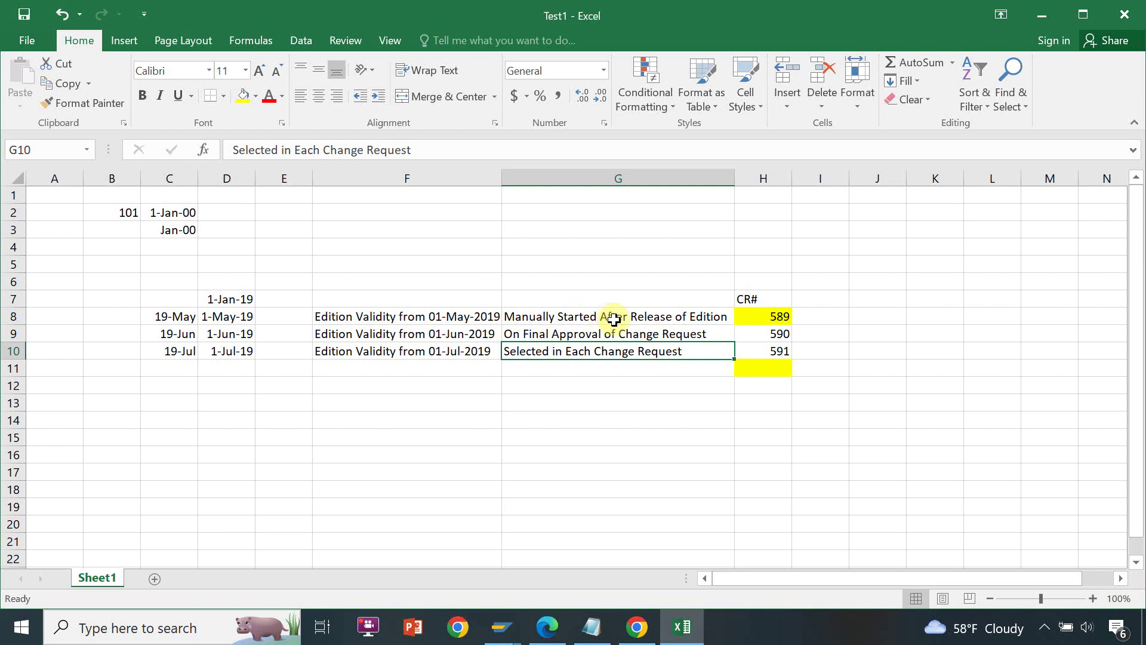
{"action": "key", "text": "alt+Tab"}
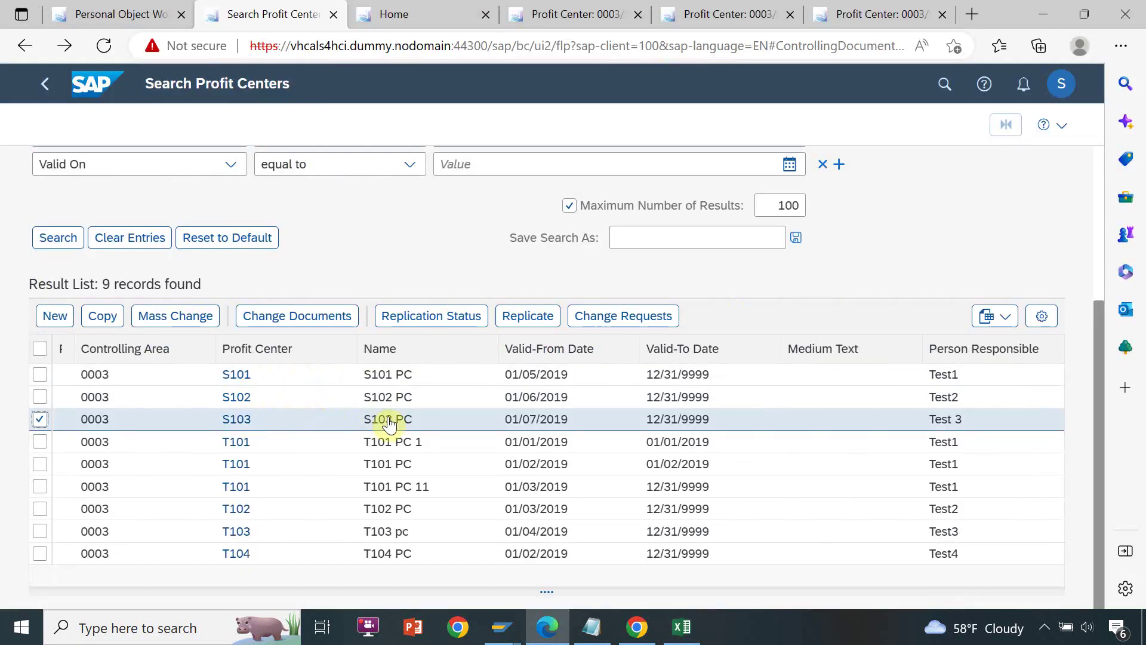
{"action": "left_click", "coordinate": [417, 316]}
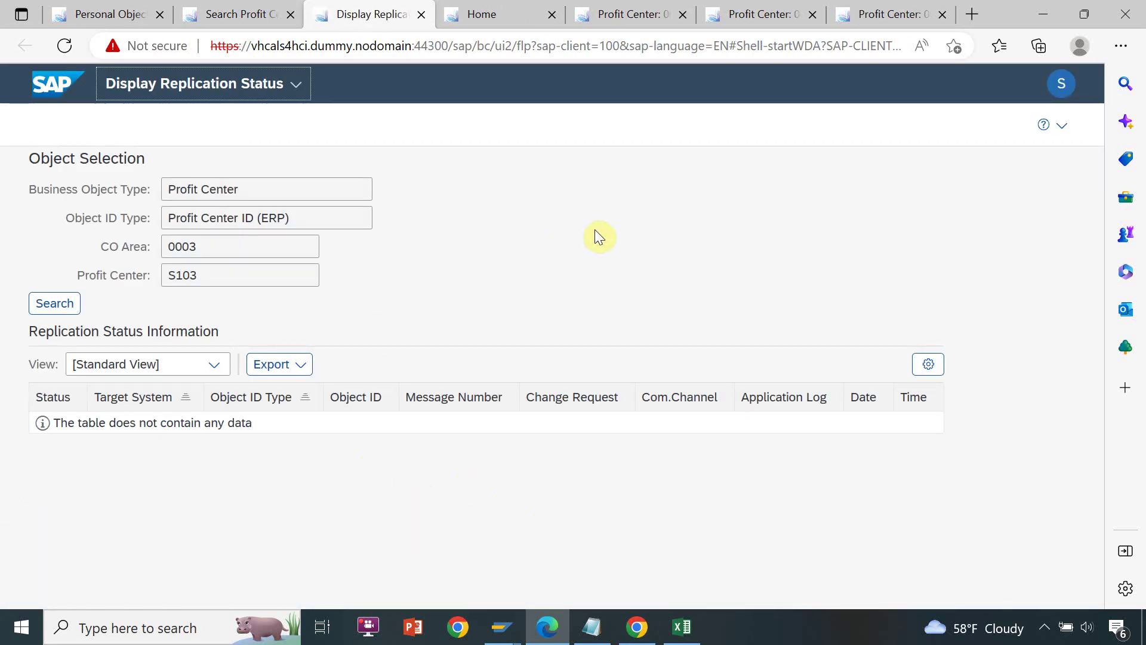
{"action": "left_click", "coordinate": [261, 7]}
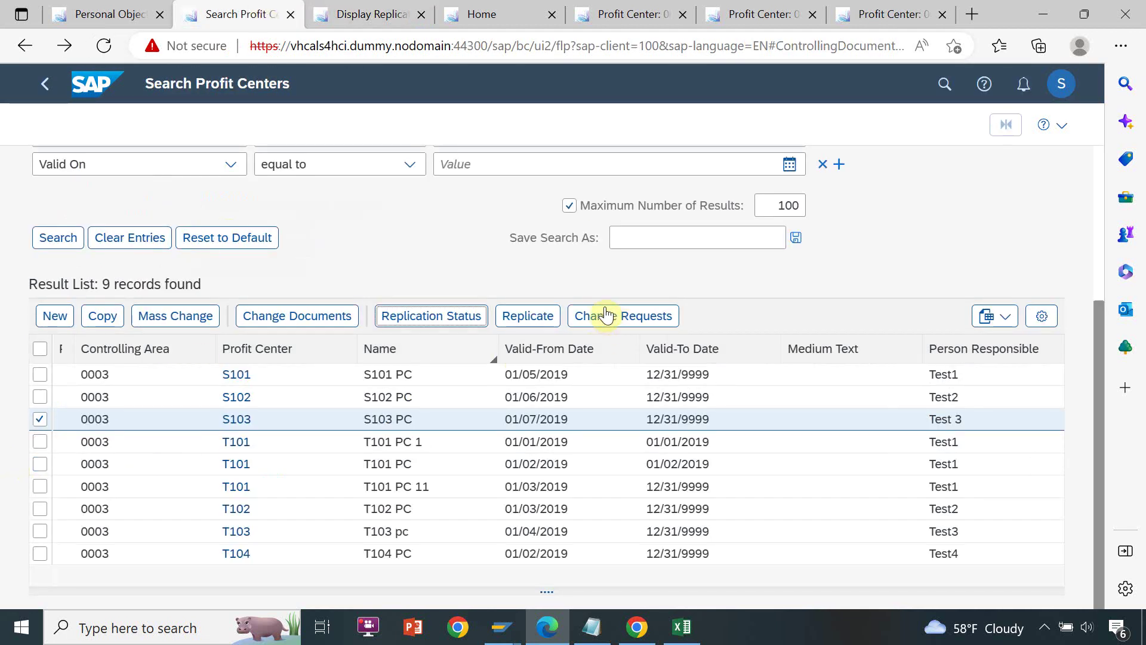
Replicate profit center S103 to target system S4H_100 and return to the profit center search results
{"action": "left_click", "coordinate": [543, 318]}
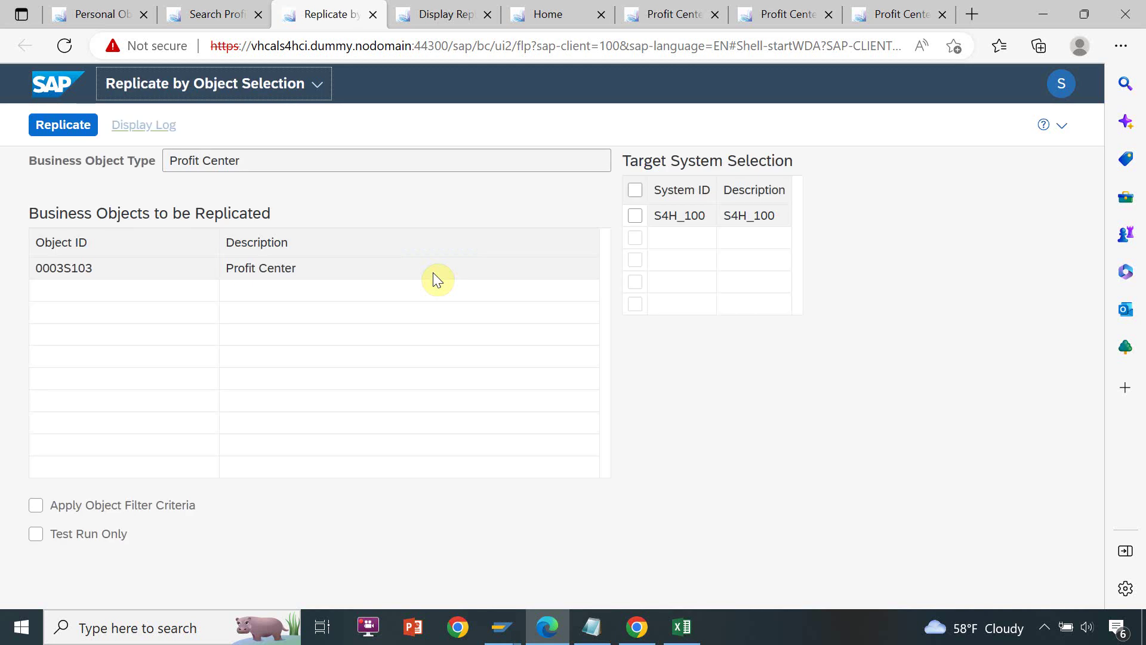
{"action": "left_click", "coordinate": [635, 216]}
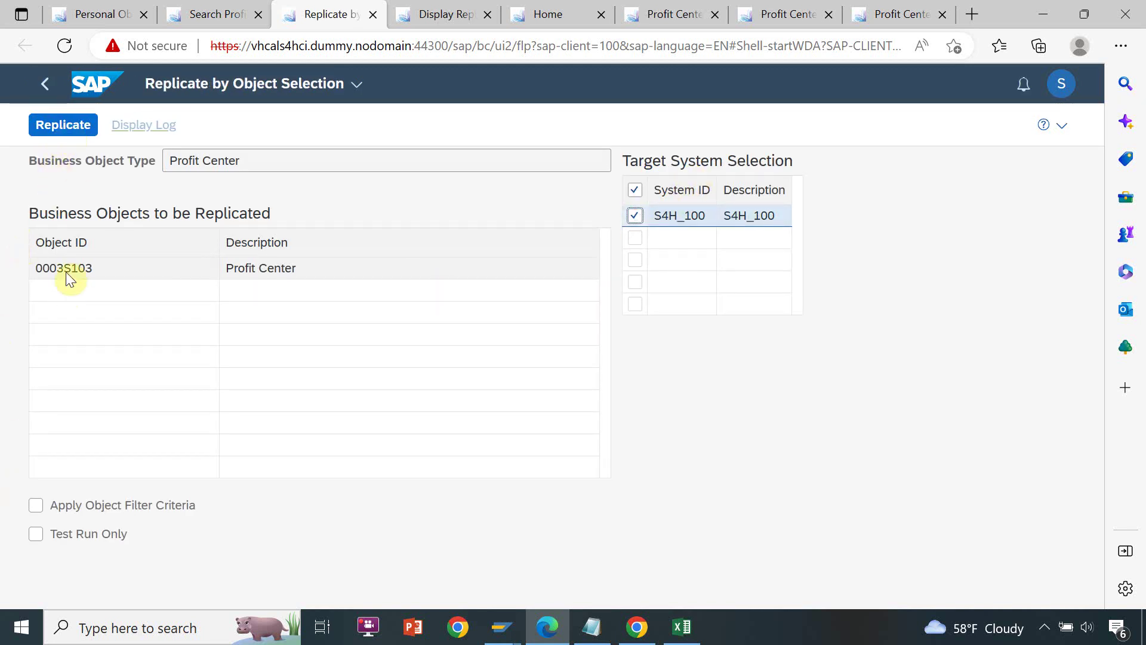
{"action": "left_click", "coordinate": [48, 124]}
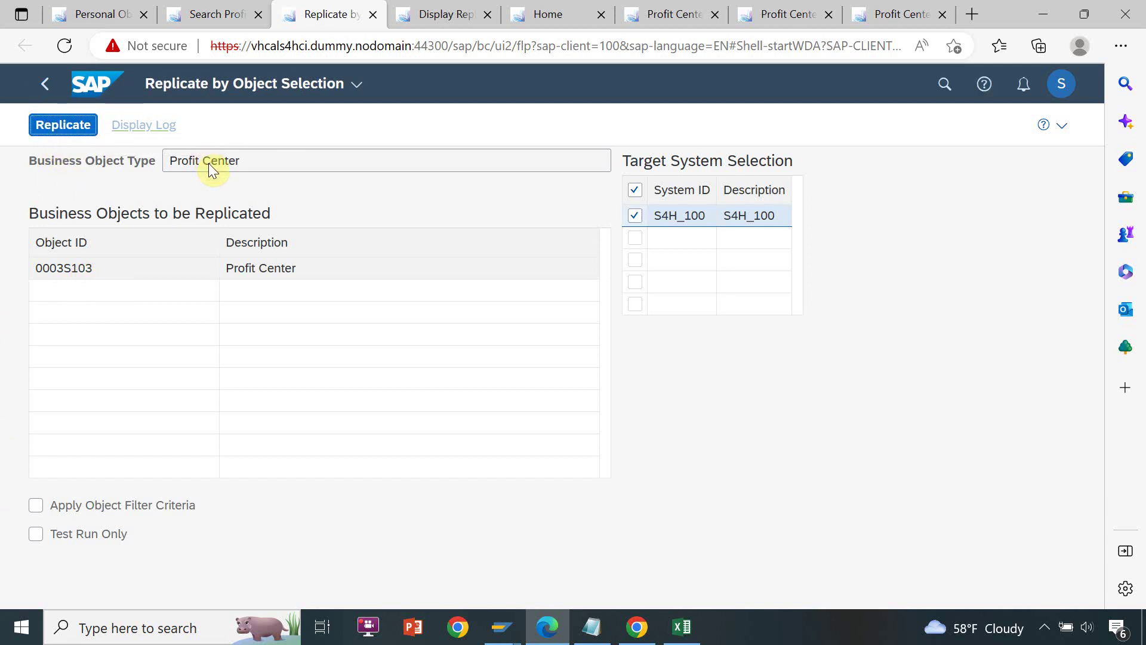
{"action": "left_click", "coordinate": [49, 124]}
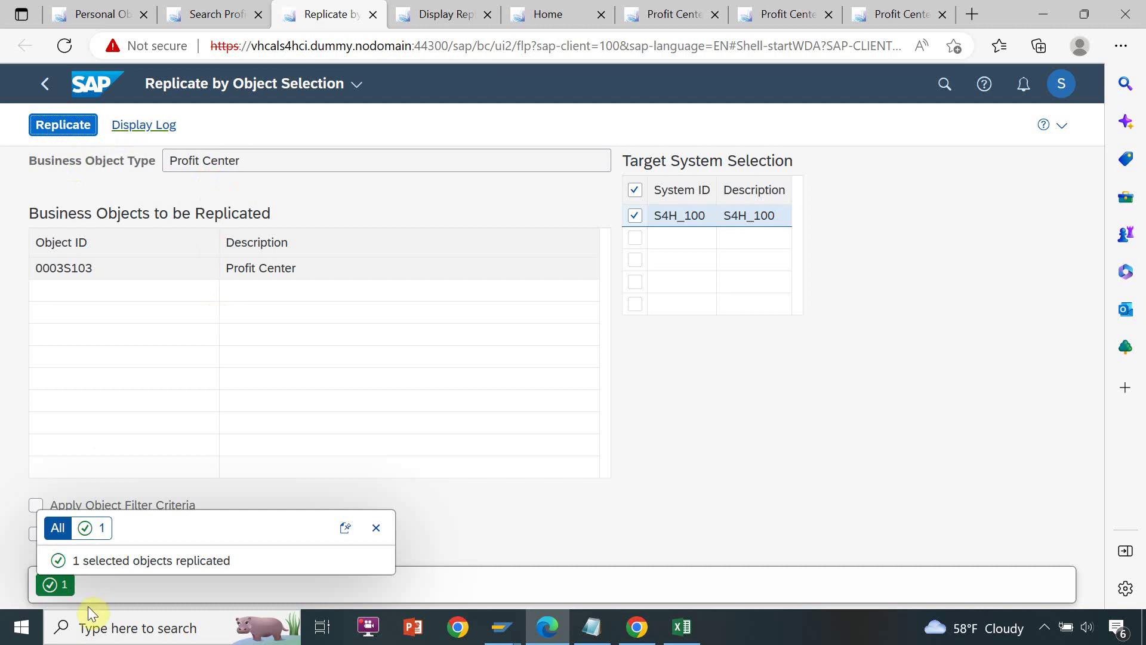
{"action": "left_click", "coordinate": [46, 88]}
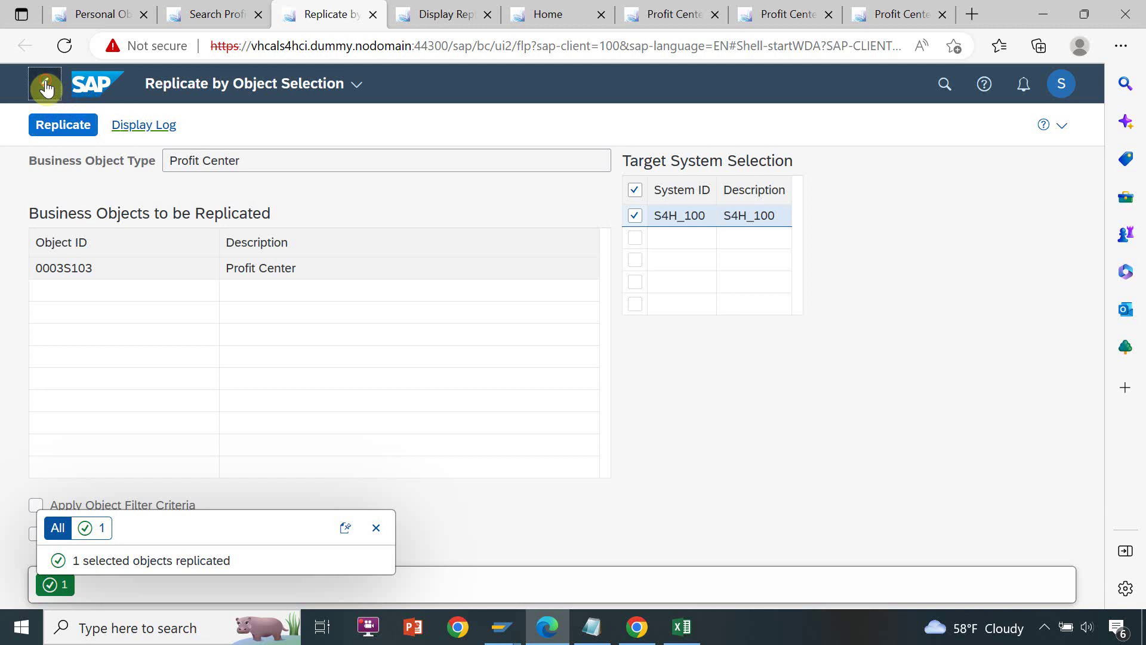
{"action": "left_click", "coordinate": [241, 9]}
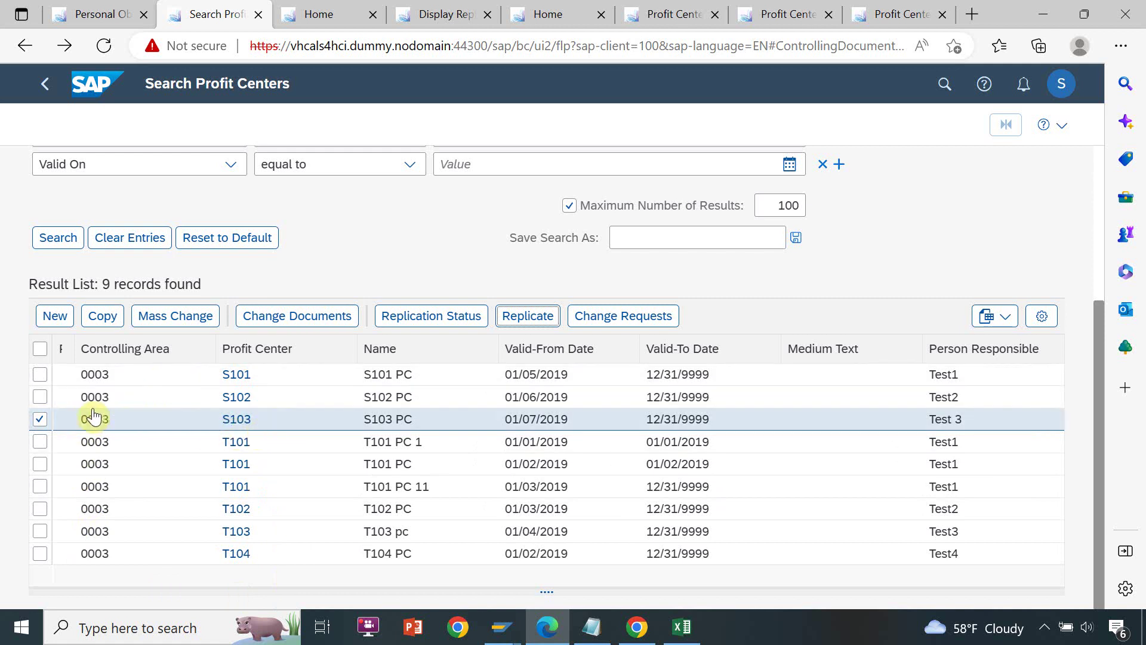
Display S103's replication status after the replication and compare it with the edition overview in the Test1 Excel workbook
{"action": "left_click", "coordinate": [411, 322]}
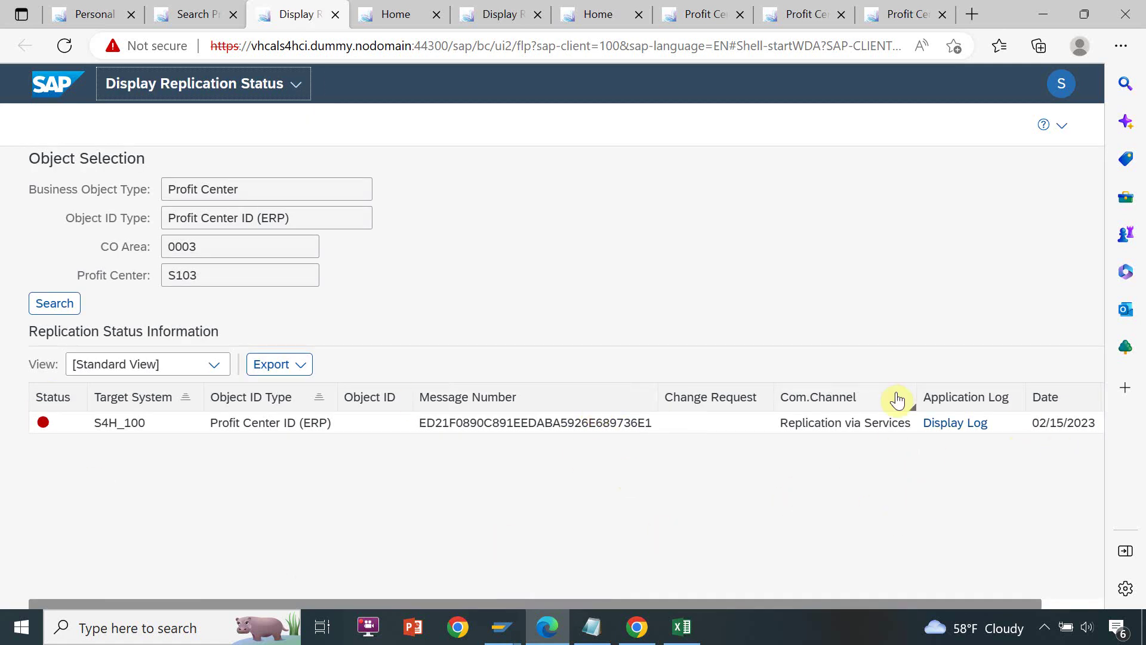
{"action": "left_click", "coordinate": [682, 627]}
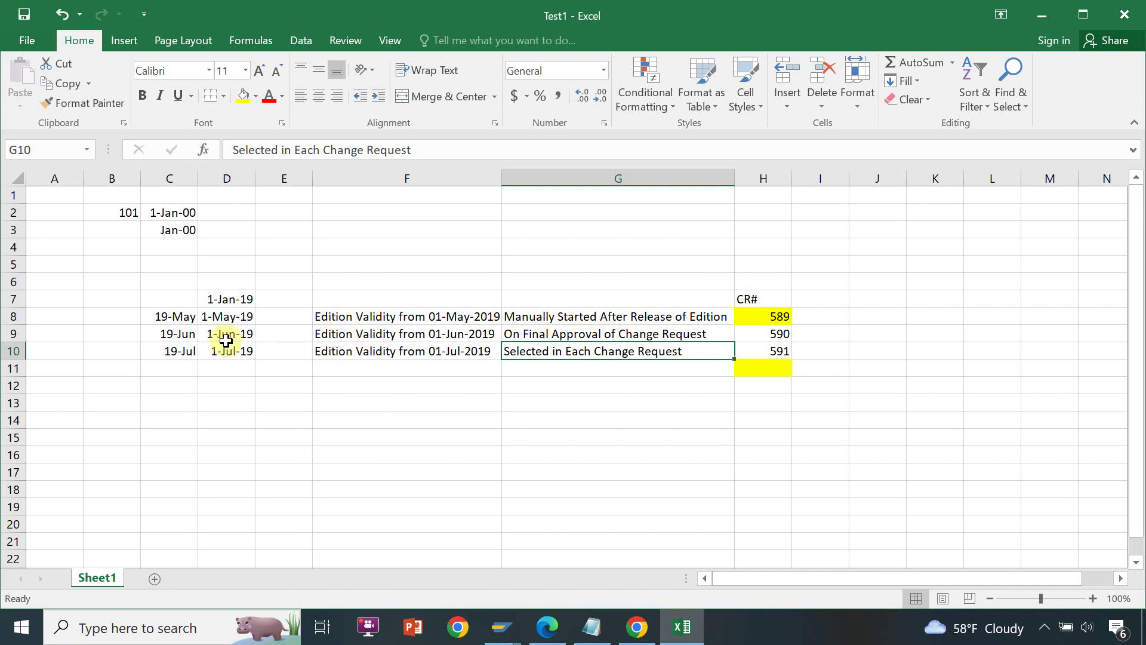
{"action": "key", "text": "alt+Tab"}
{"action": "left_click", "coordinate": [190, 8]}
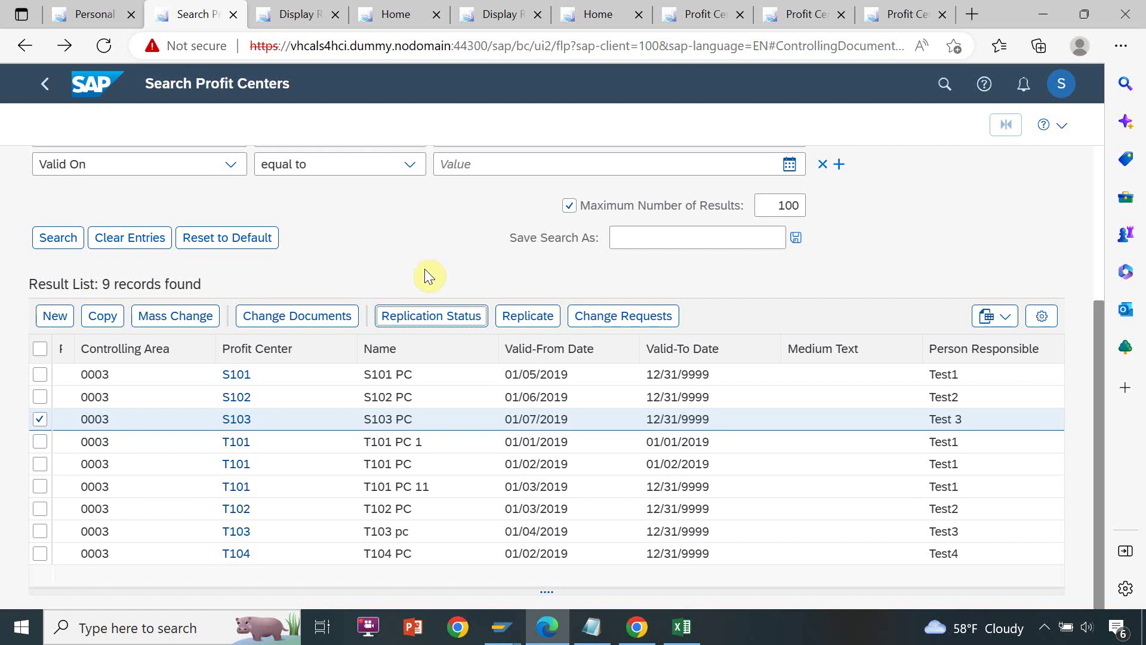
Close the extra browser pages for replication status, home, and profit centers S102 and S103
{"action": "left_click", "coordinate": [324, 12]}
{"action": "left_click", "coordinate": [335, 14]}
{"action": "left_click", "coordinate": [336, 14]}
{"action": "left_click", "coordinate": [336, 14]}
{"action": "left_click", "coordinate": [336, 14]}
{"action": "left_click", "coordinate": [336, 13]}
{"action": "left_click", "coordinate": [336, 13]}
Refresh the list of editions in the Personal Object Work List
{"action": "left_click", "coordinate": [89, 14]}
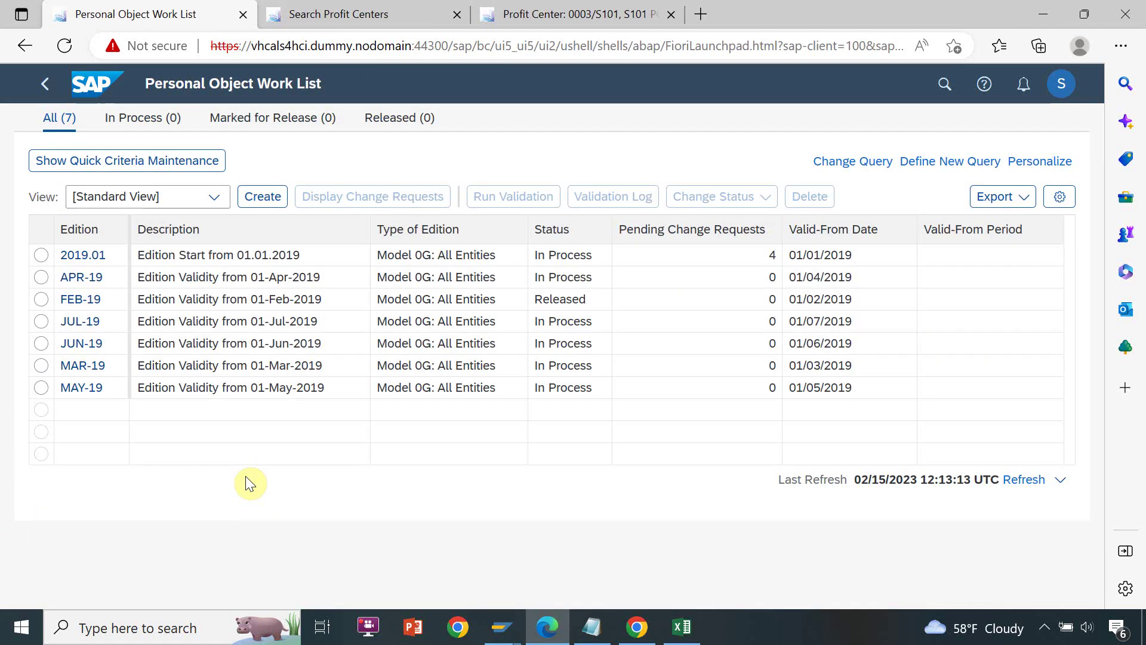
{"action": "left_click", "coordinate": [366, 53]}
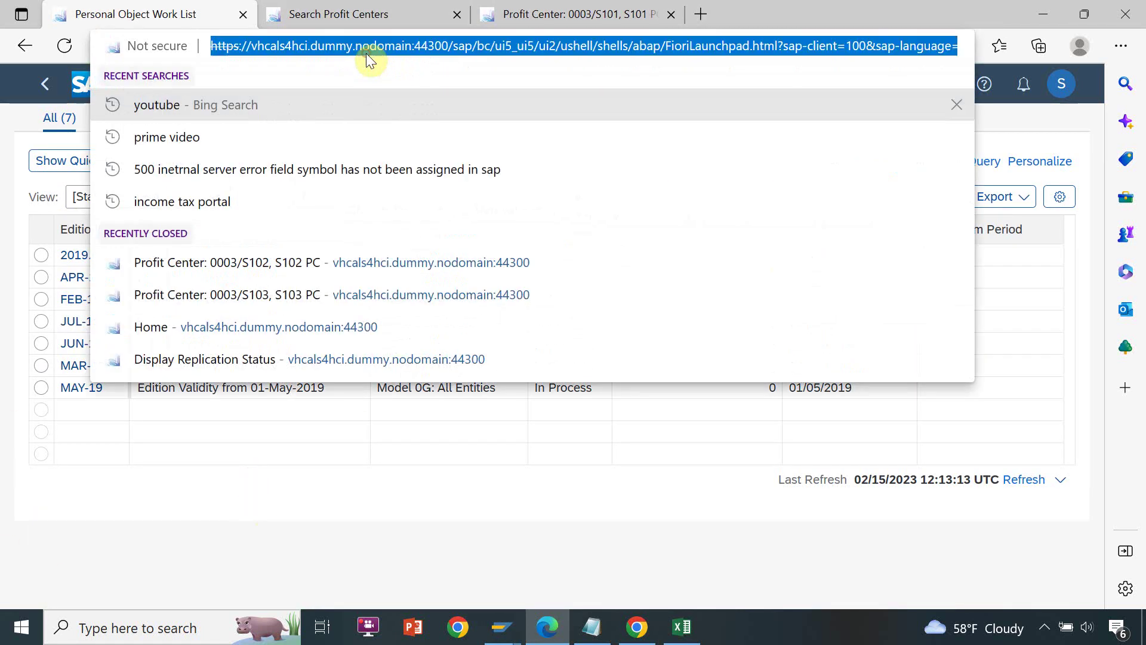
{"action": "key", "text": "Return"}
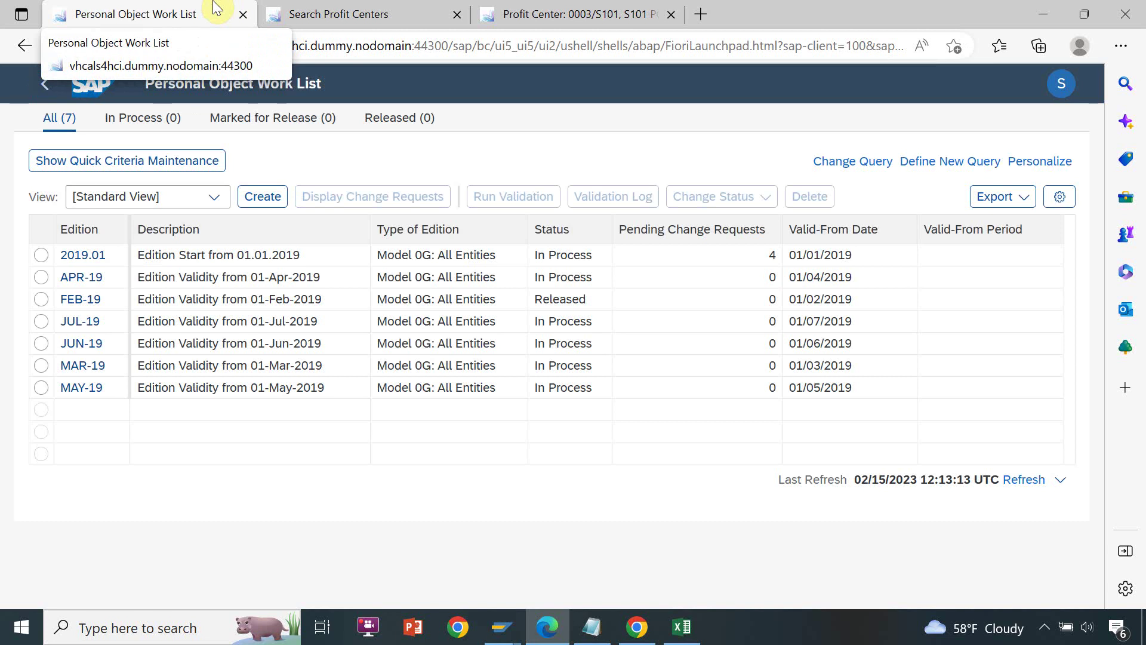
{"action": "left_click", "coordinate": [1021, 480]}
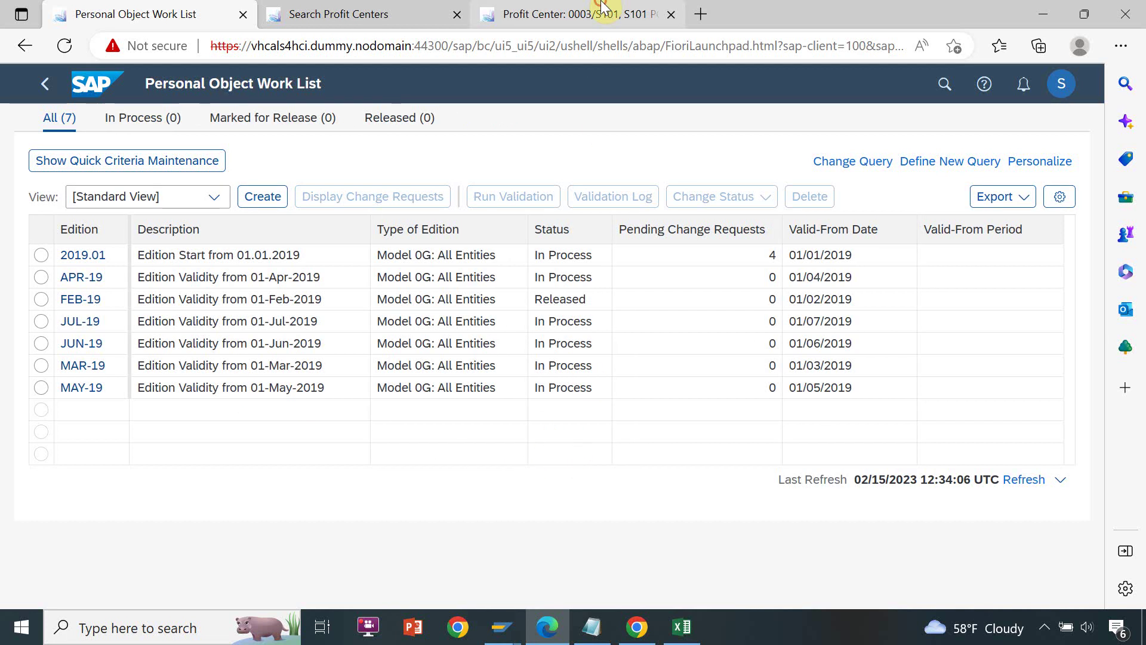
Start a new profit center change request with change request type PCT1P1 and edition MAY-19
{"action": "left_click", "coordinate": [601, 13]}
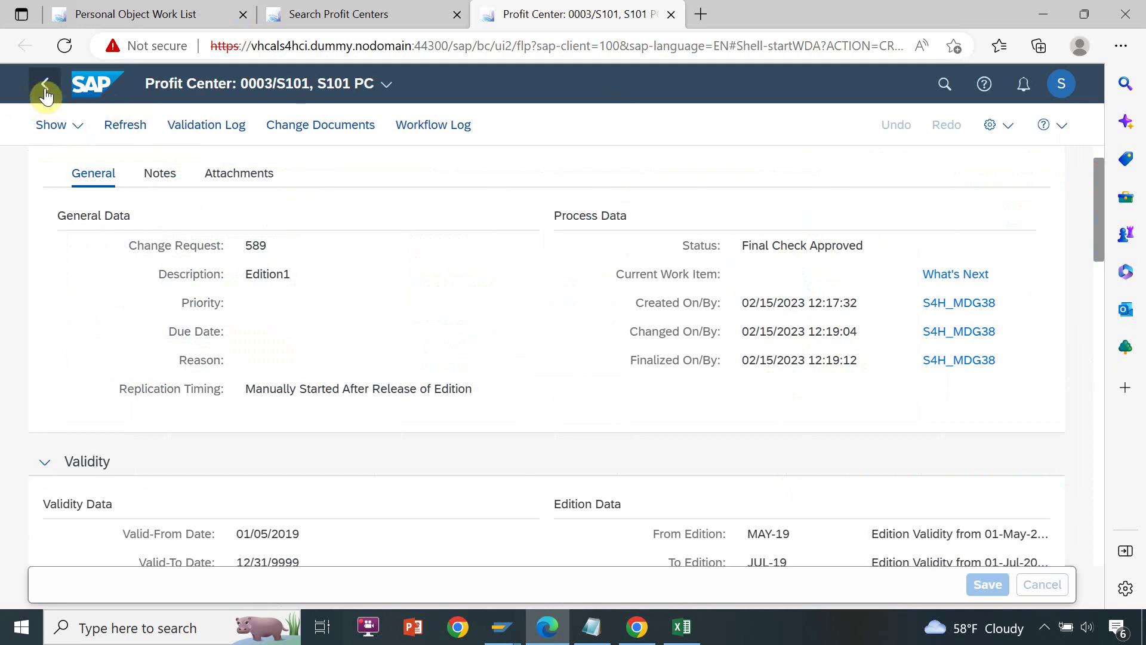
{"action": "left_click", "coordinate": [391, 12]}
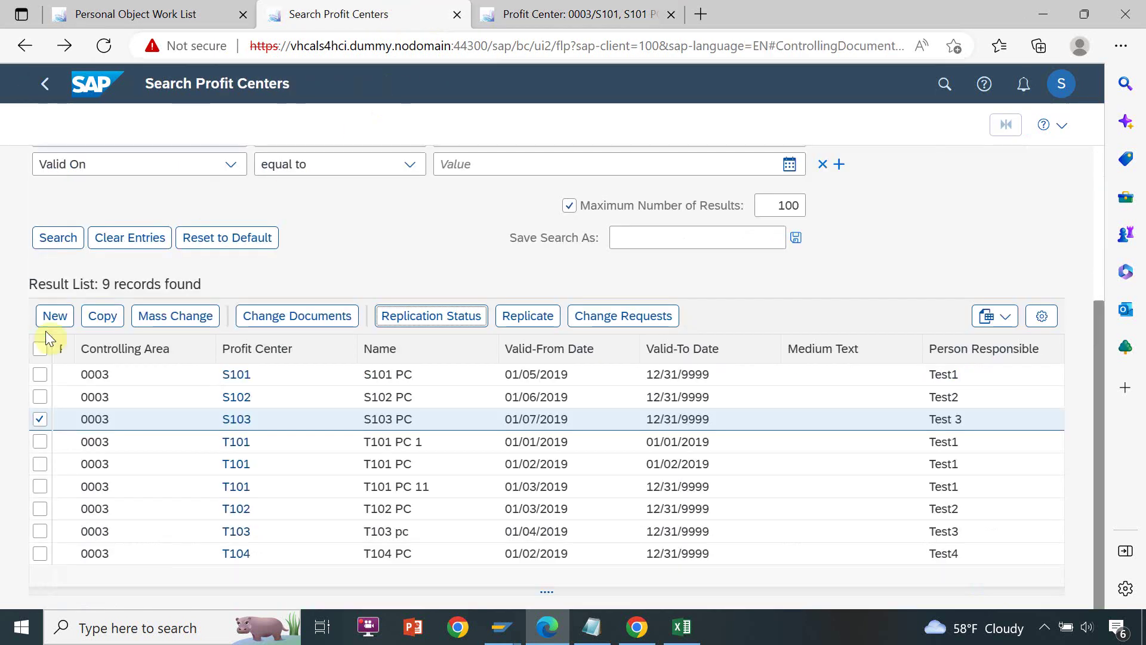
{"action": "left_click", "coordinate": [63, 314]}
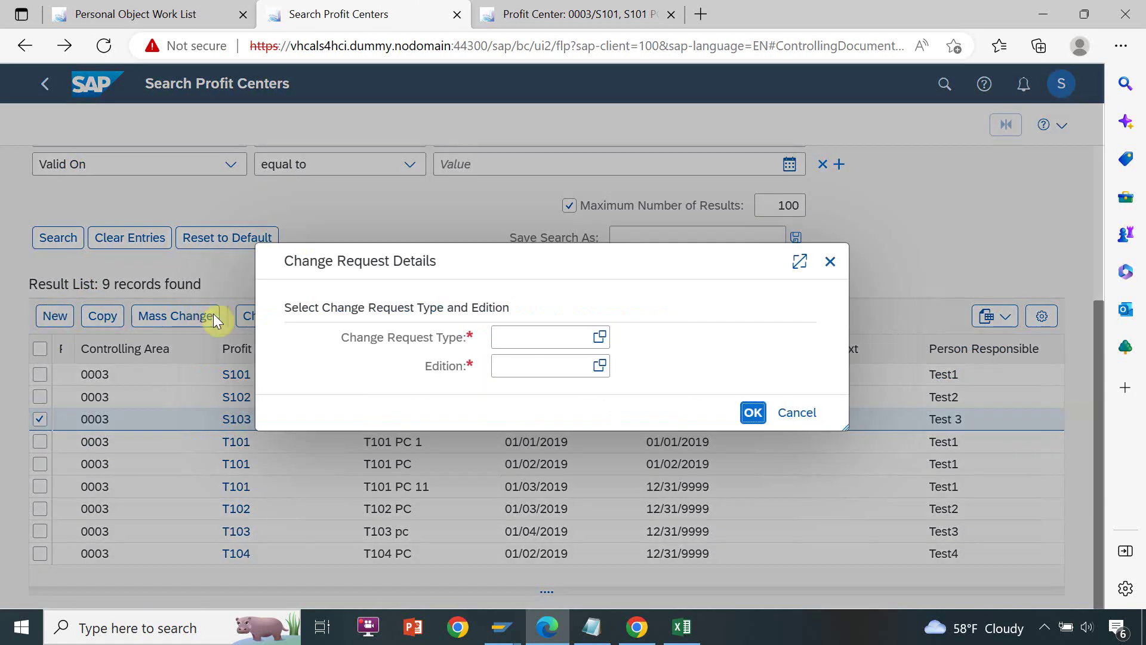
{"action": "left_click", "coordinate": [599, 336]}
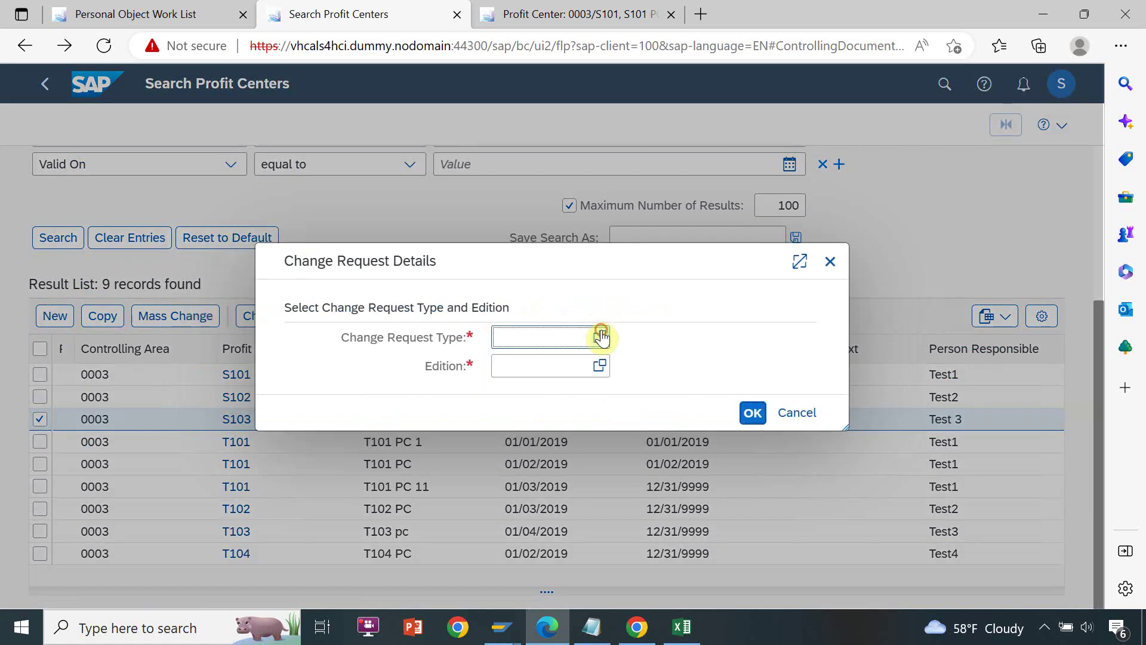
{"action": "left_click", "coordinate": [469, 340]}
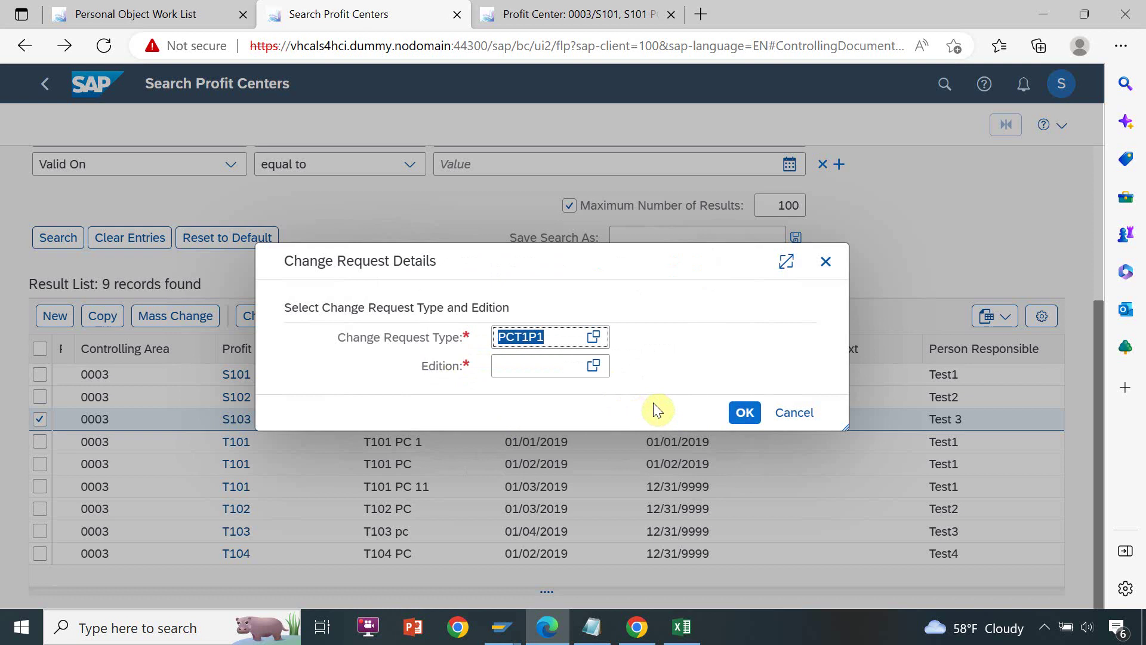
{"action": "left_click", "coordinate": [584, 371]}
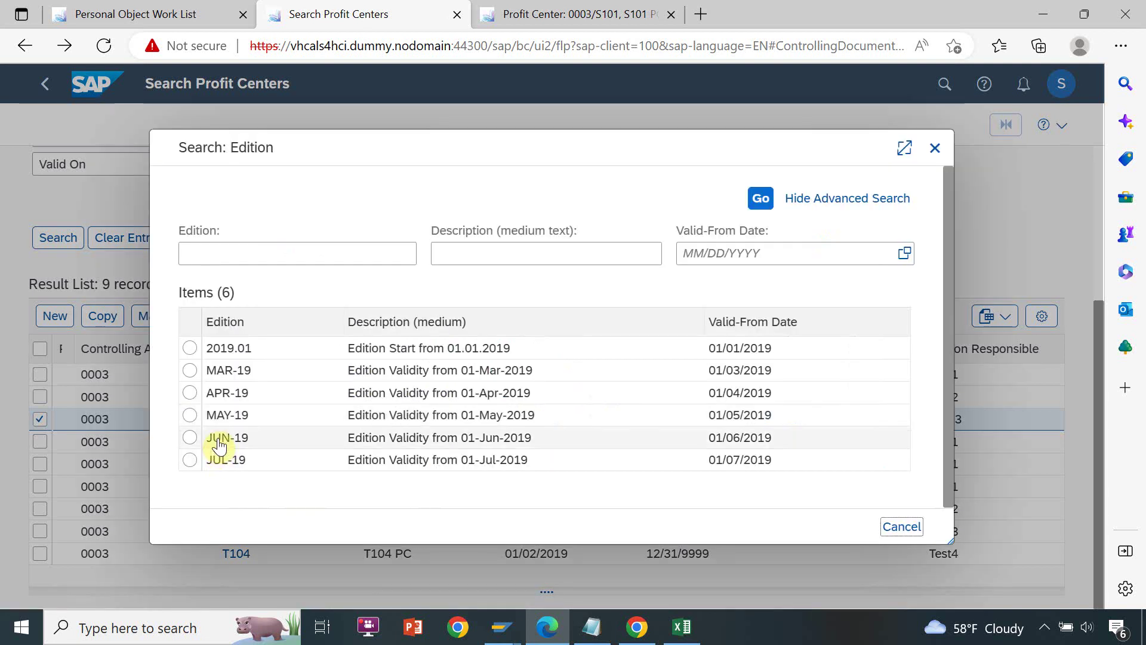
{"action": "left_click", "coordinate": [227, 418]}
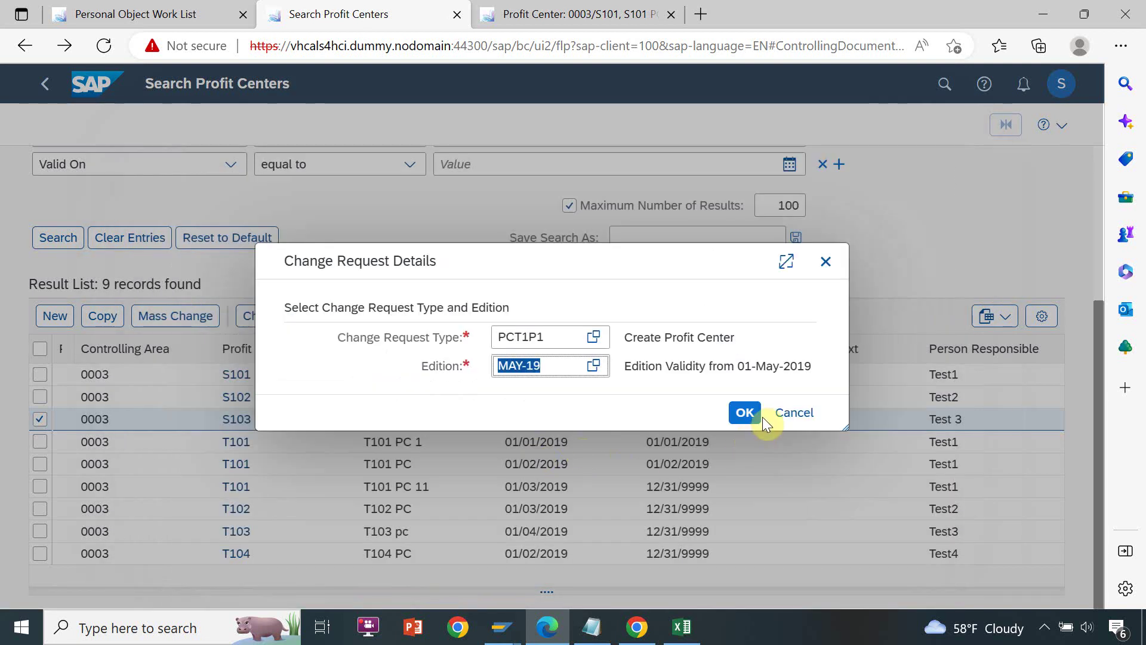
{"action": "left_click", "coordinate": [744, 413]}
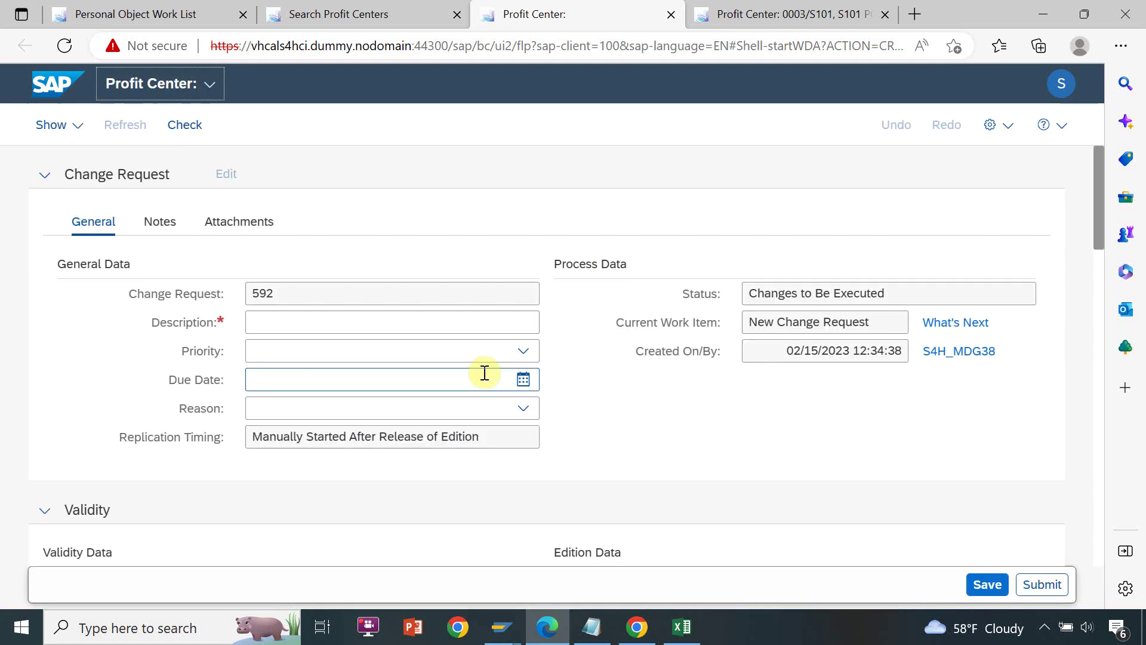
Set the description of the new change request to "Edition 4"
{"action": "left_click", "coordinate": [341, 323]}
{"action": "type", "text": "Edi"}
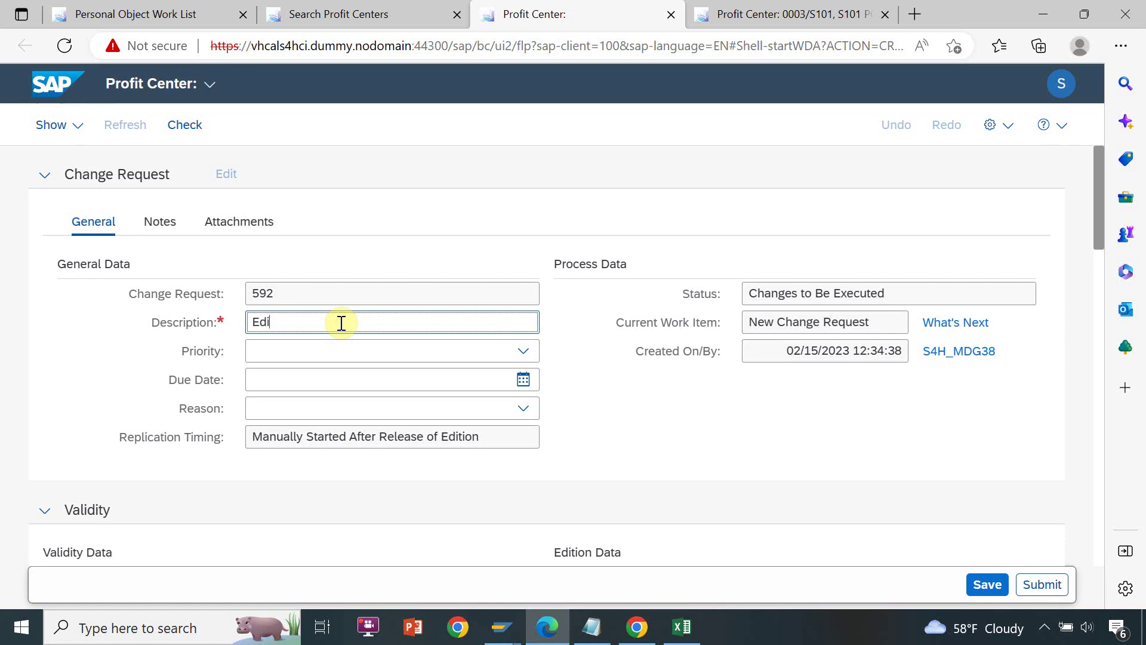
{"action": "type", "text": "tion 4"}
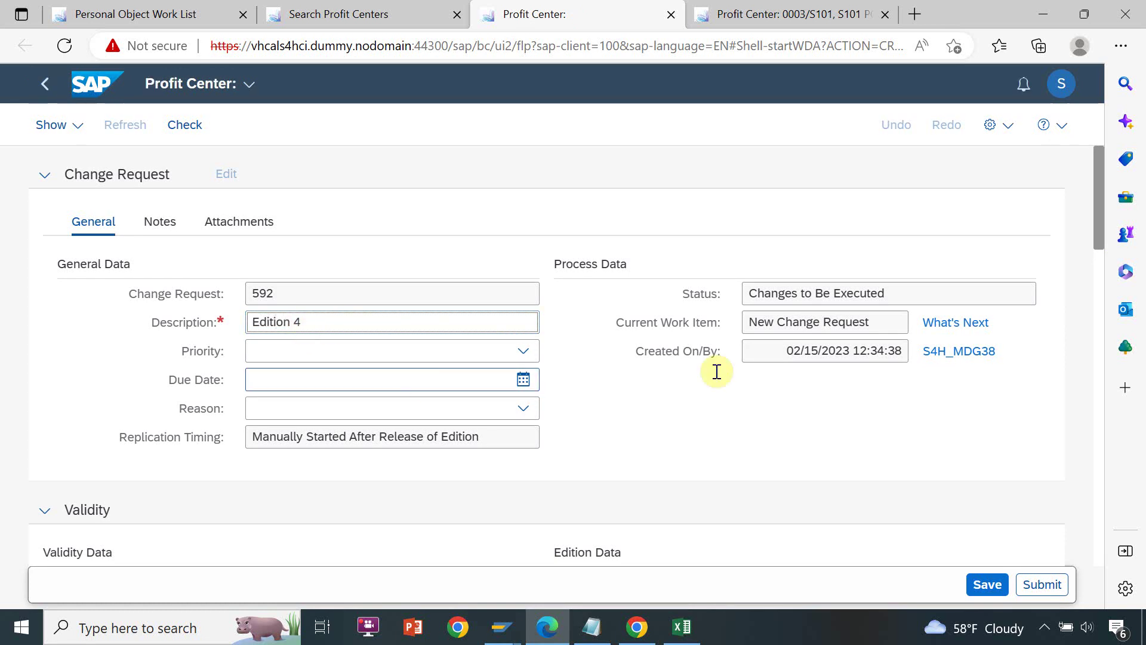
Fill in the profit center details with controlling area 0003, profit center S104, name "S104 PC" and person responsible "Test4"
{"action": "left_click_drag", "start_coordinate": [1102, 234], "coordinate": [1103, 342]}
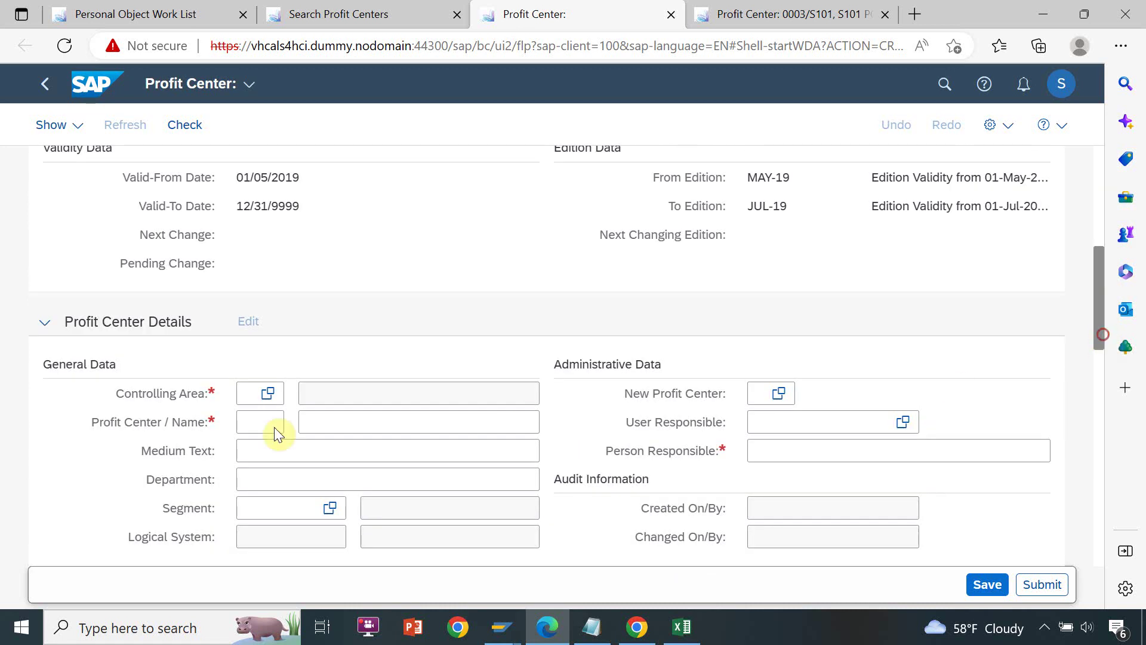
{"action": "left_click", "coordinate": [262, 396]}
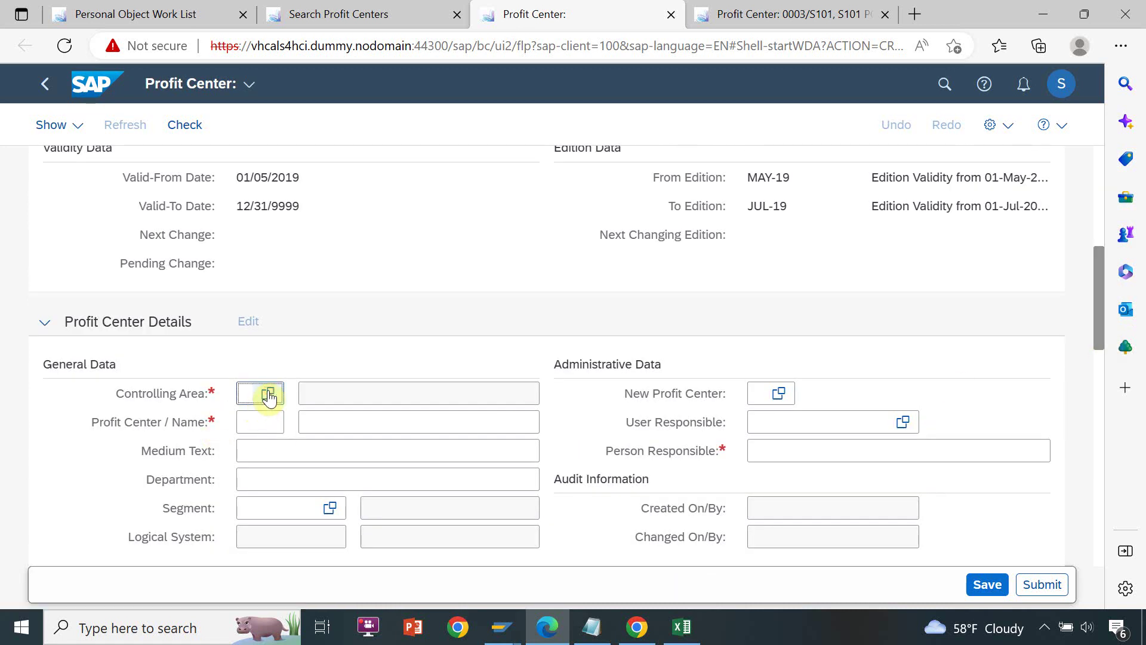
{"action": "left_click", "coordinate": [226, 308]}
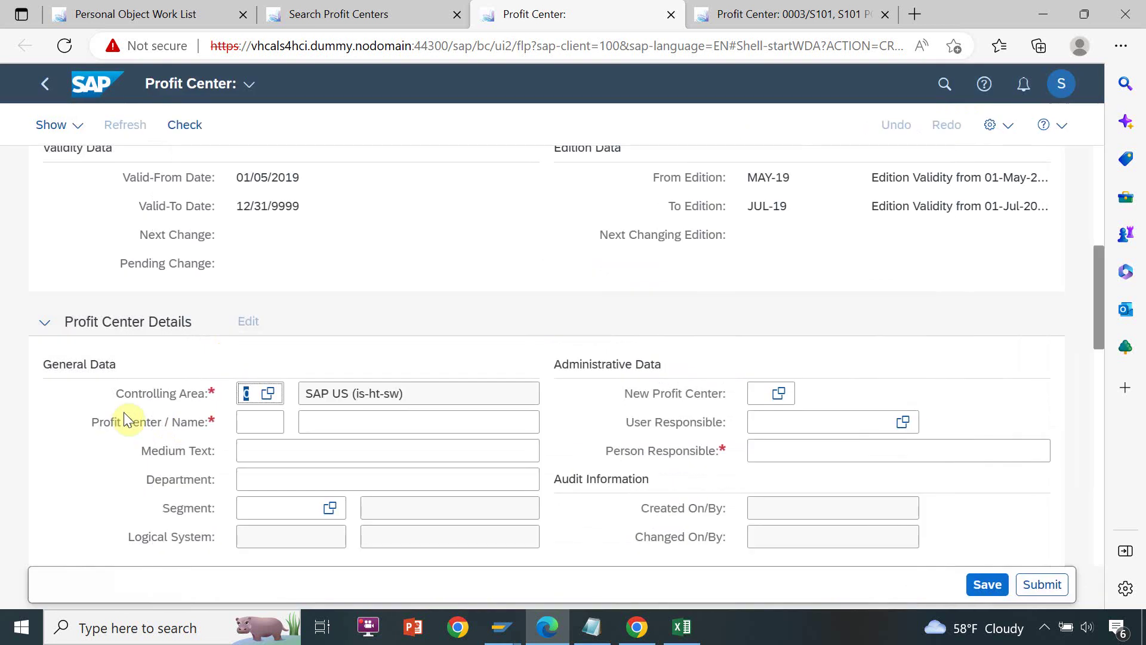
{"action": "left_click", "coordinate": [264, 420]}
{"action": "type", "text": "S"}
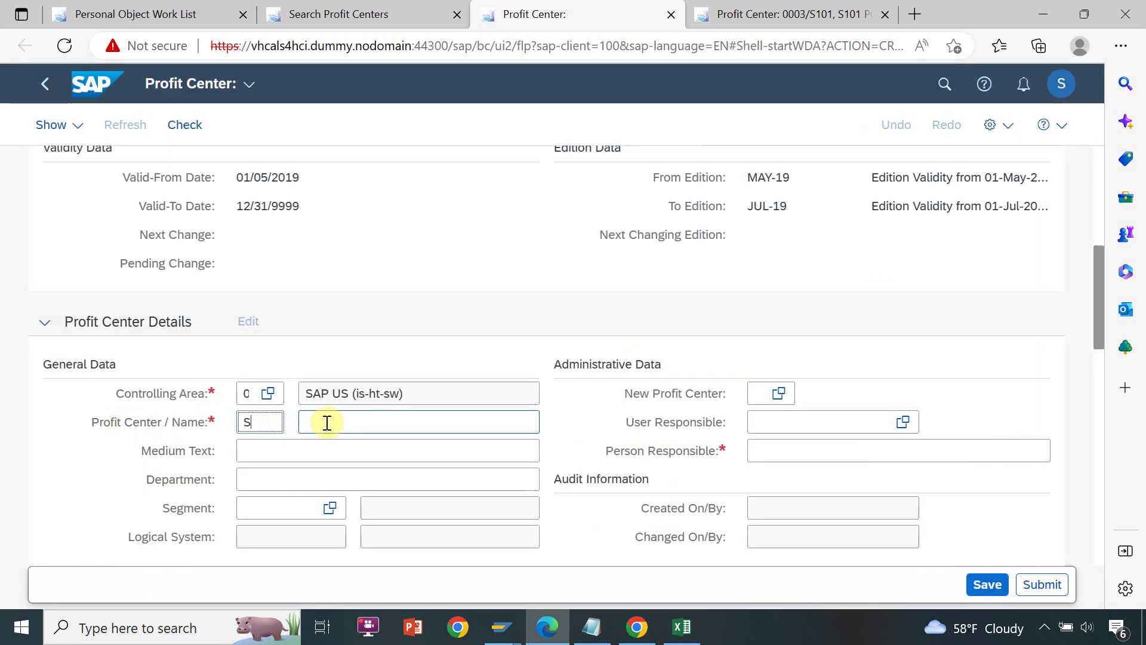
{"action": "type", "text": "104"}
{"action": "left_click", "coordinate": [376, 423]}
{"action": "type", "text": "S104 PC"}
{"action": "left_click", "coordinate": [828, 452]}
{"action": "type", "text": "Test4"}
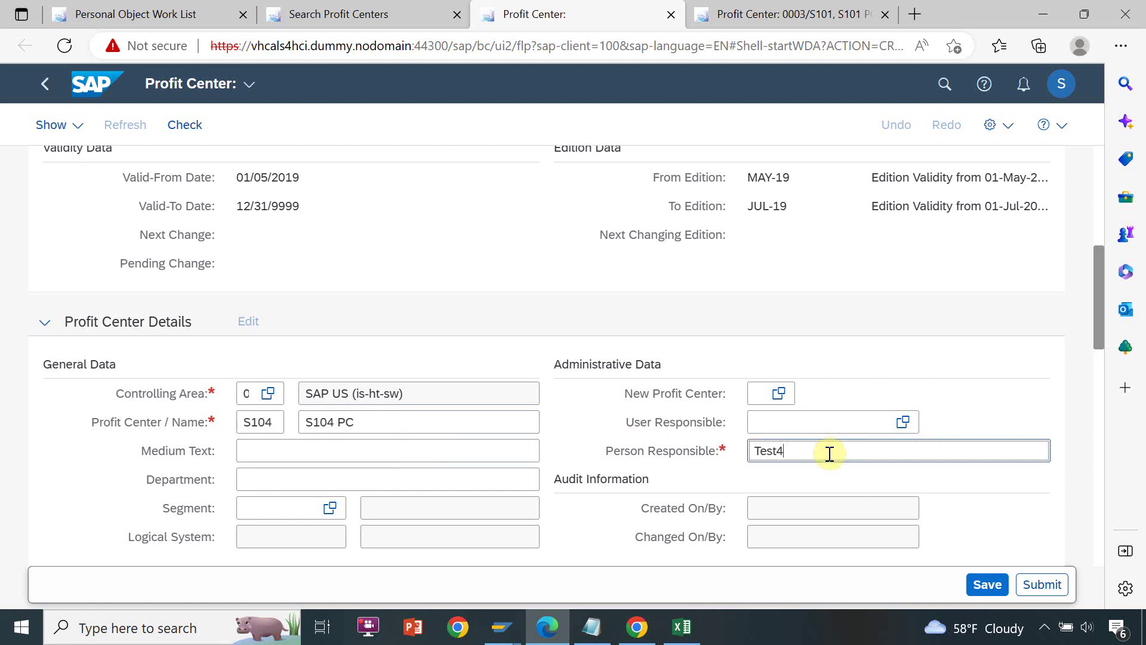
Check and submit the change request for profit center S104, and refresh its process data
{"action": "left_click", "coordinate": [189, 124]}
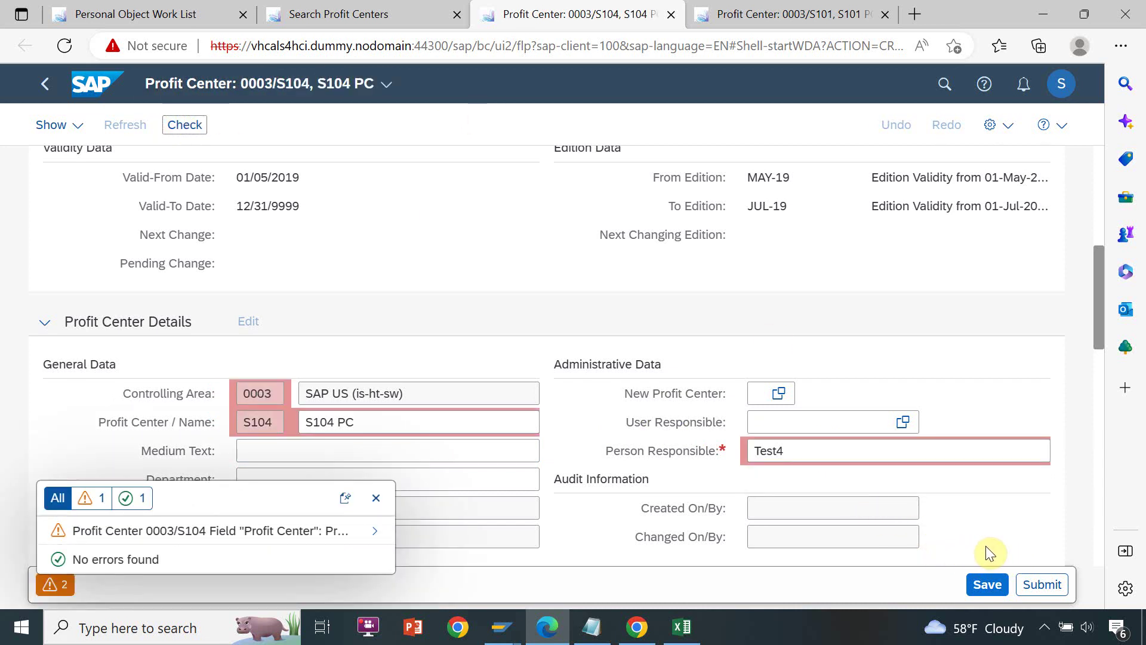
{"action": "left_click", "coordinate": [1039, 585]}
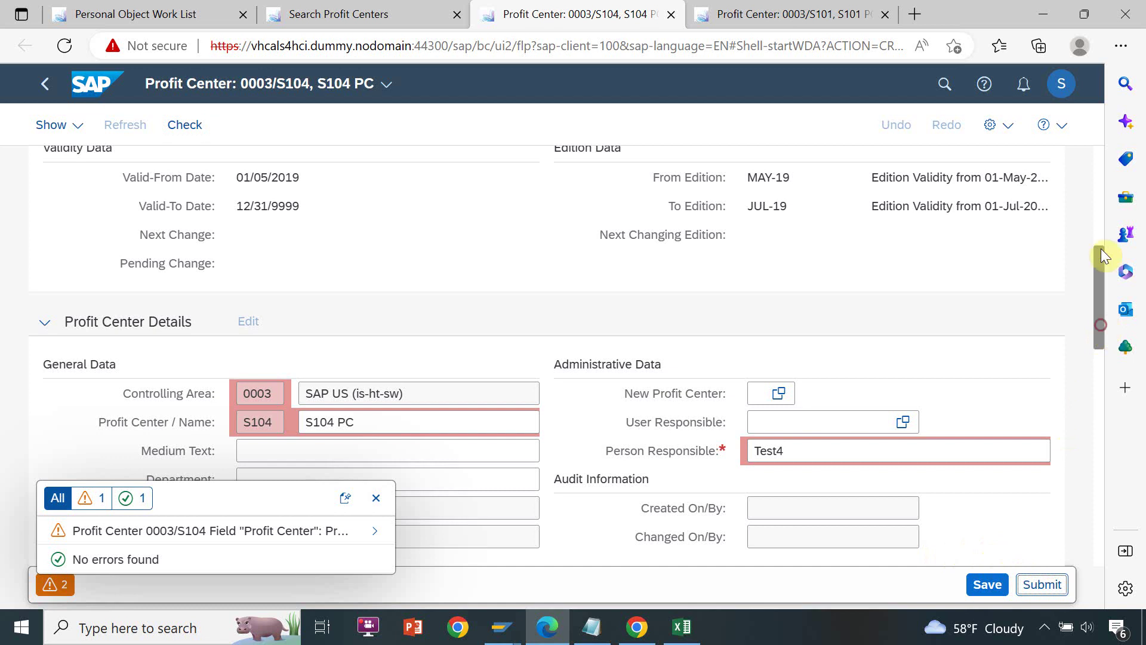
{"action": "scroll", "coordinate": [1101, 216], "scroll_direction": "up", "scroll_amount": 5}
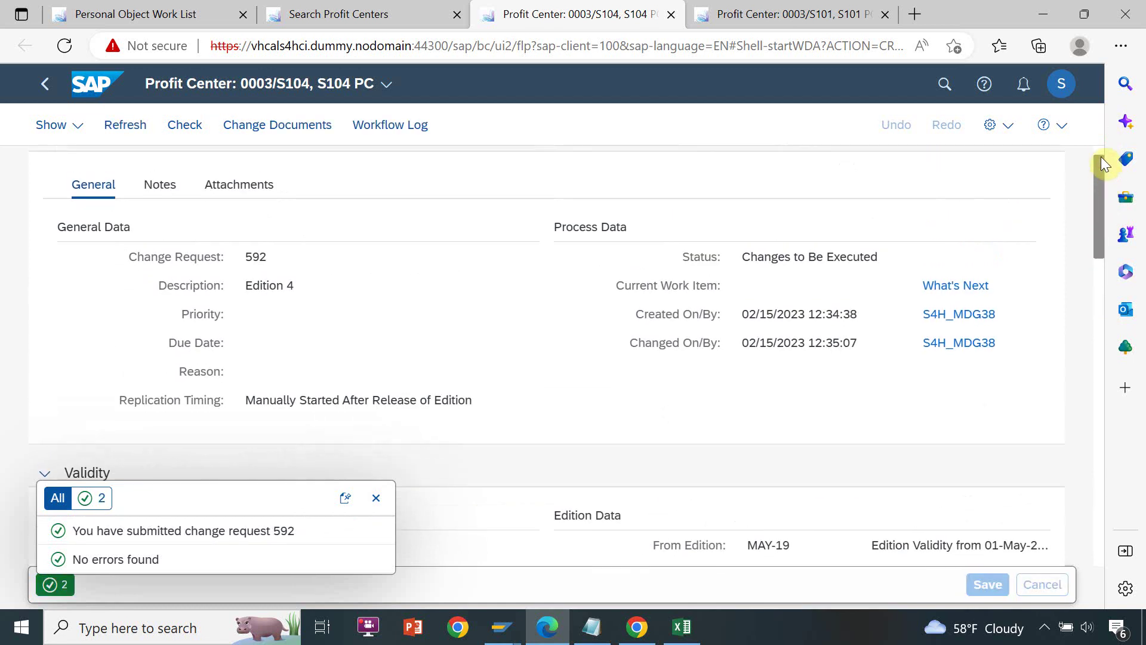
{"action": "left_click", "coordinate": [106, 126]}
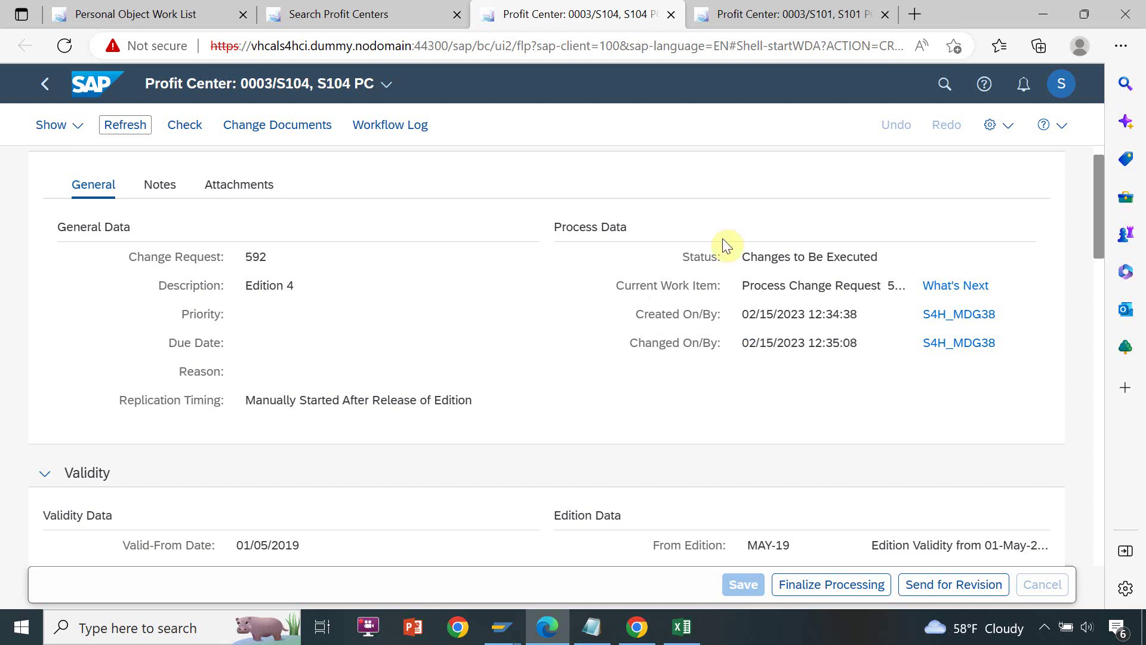
Refresh the list of editions in the Personal Object Work List and select edition MAY-19
{"action": "left_click", "coordinate": [191, 13]}
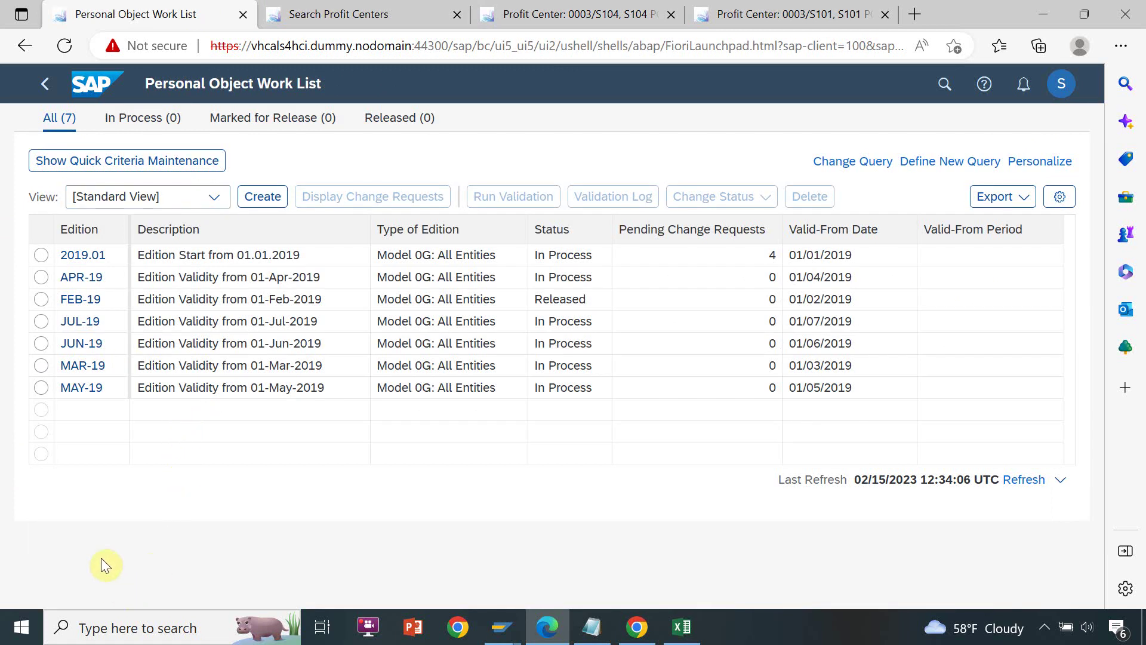
{"action": "left_click", "coordinate": [1015, 481]}
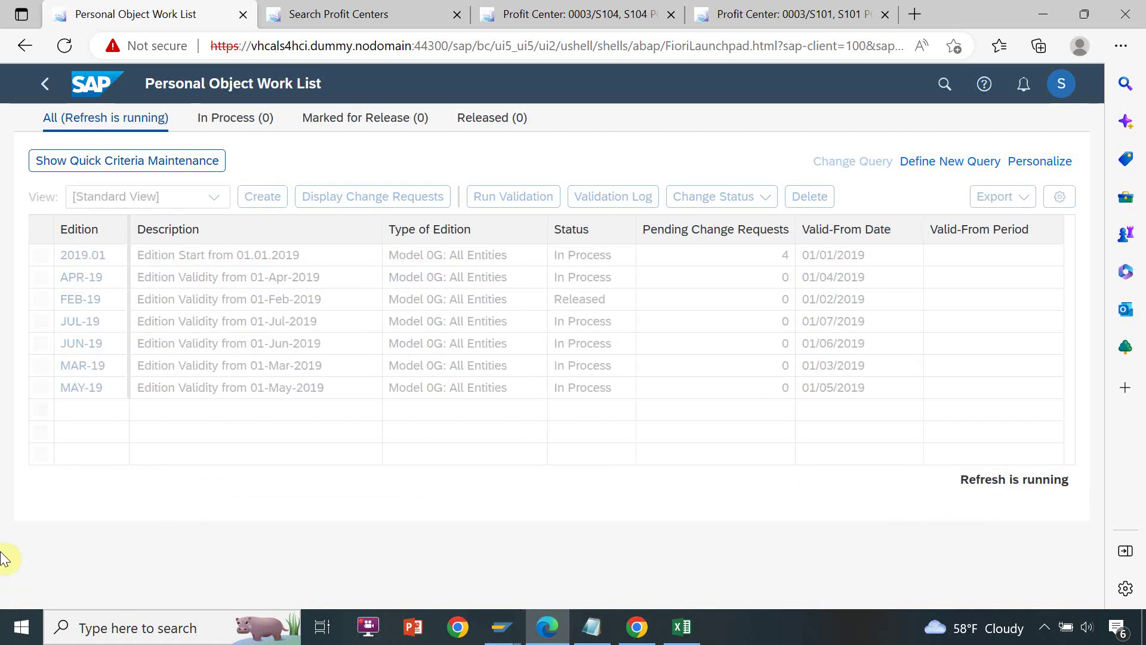
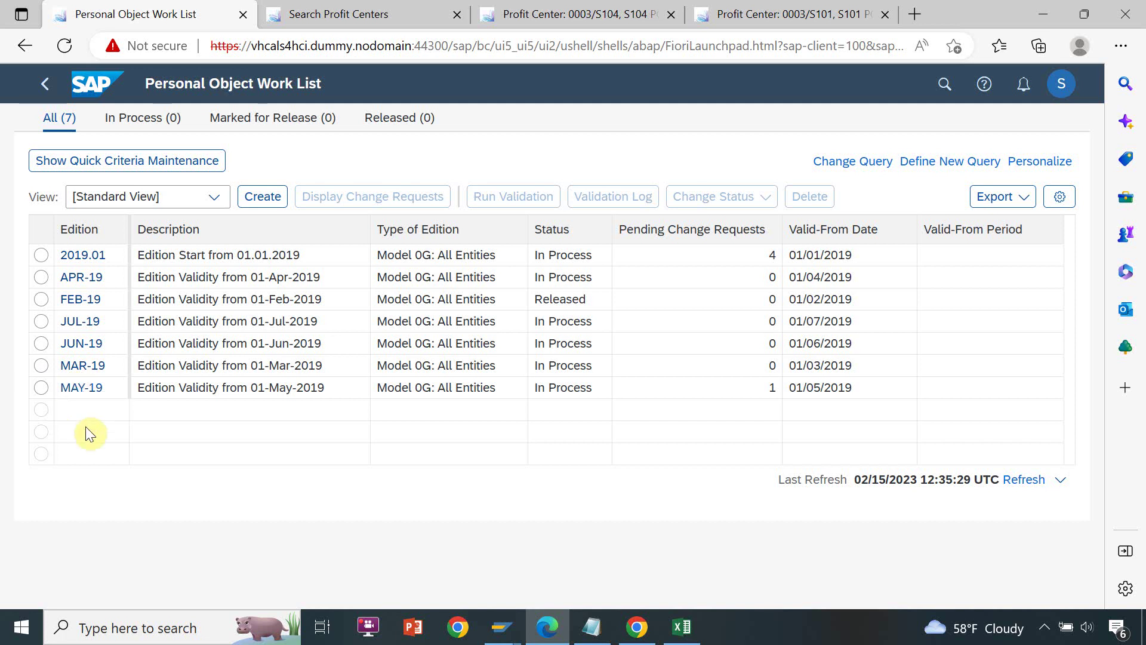
{"action": "left_click", "coordinate": [40, 390]}
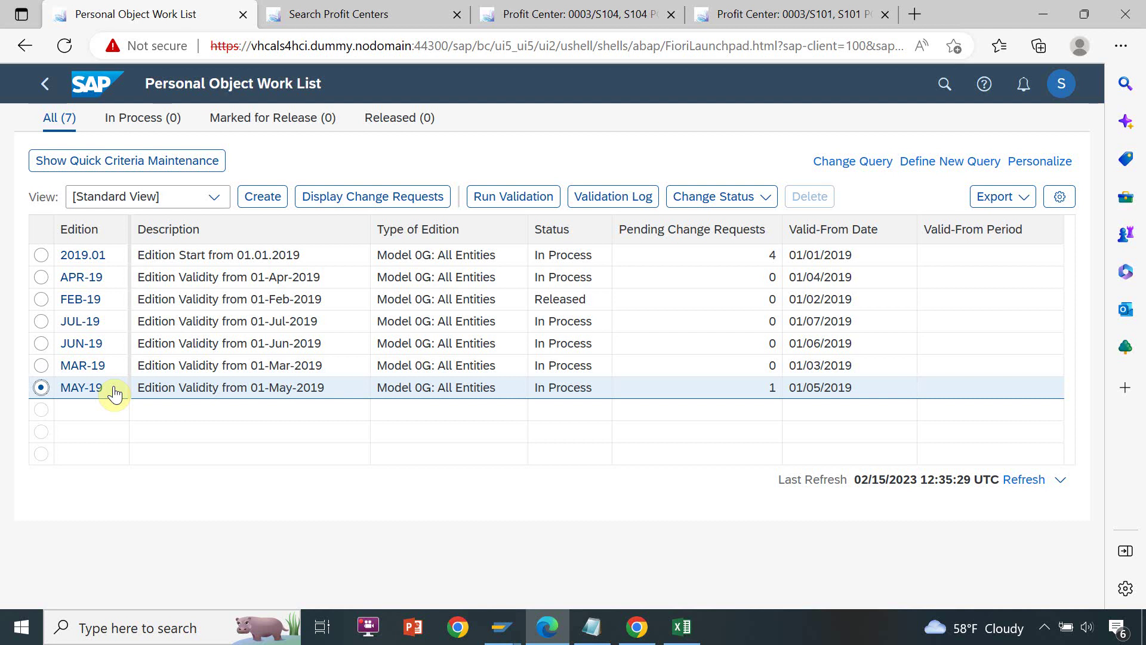
Open another new profit center request with type PCT1P1 and look through the editions offered for it
{"action": "left_click", "coordinate": [407, 12]}
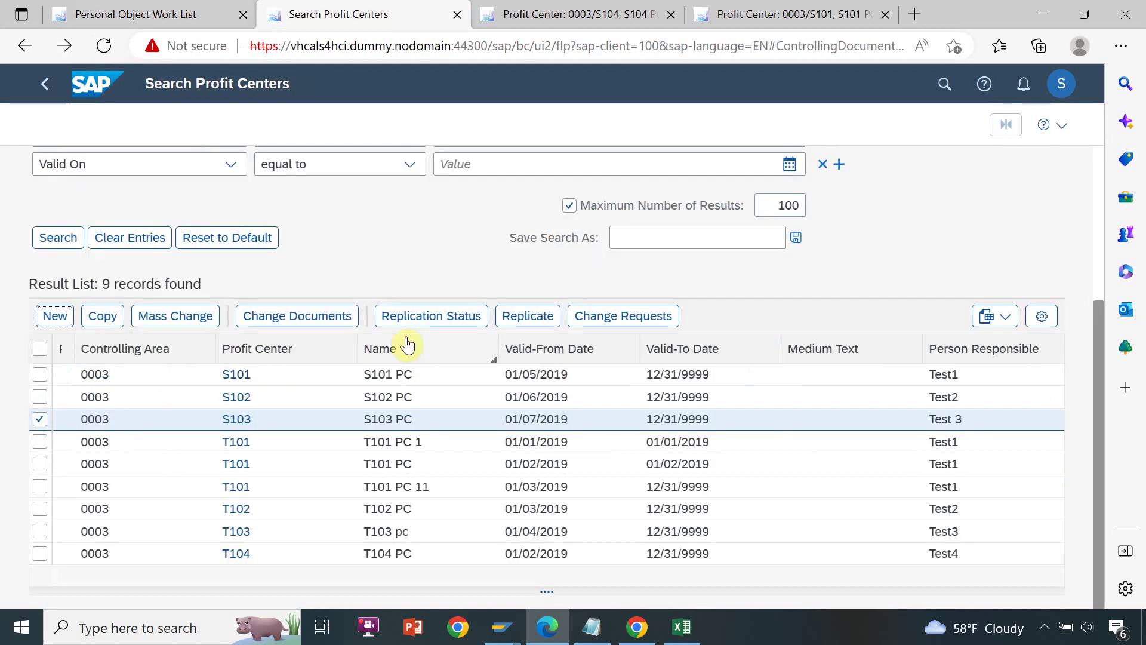
{"action": "left_click", "coordinate": [45, 314]}
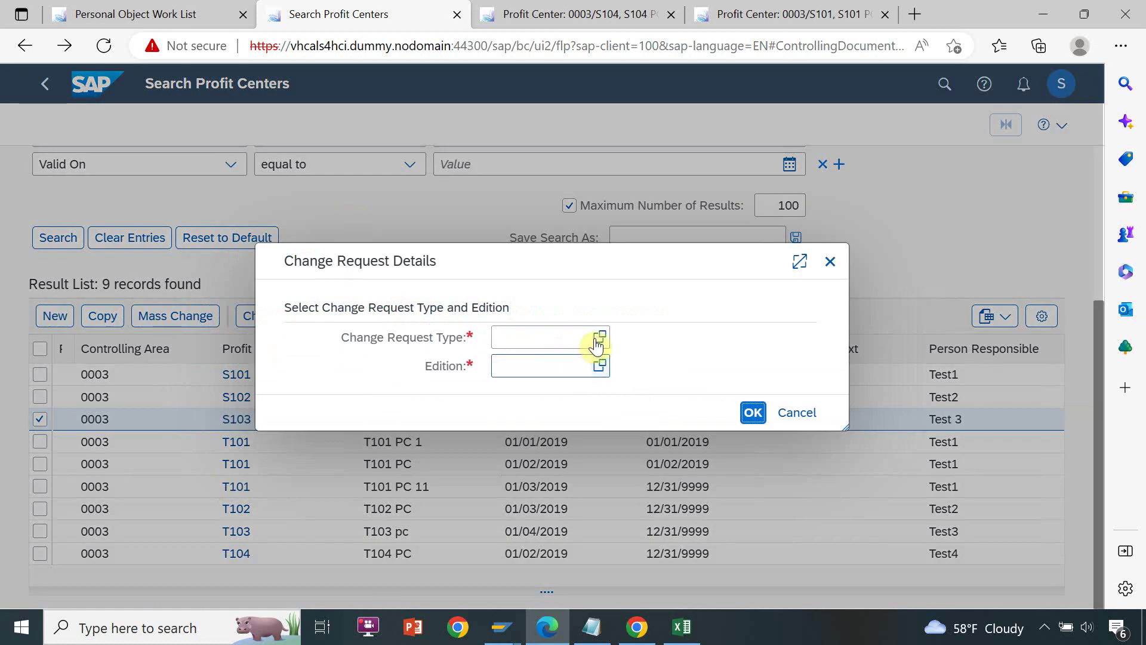
{"action": "key", "text": "F4"}
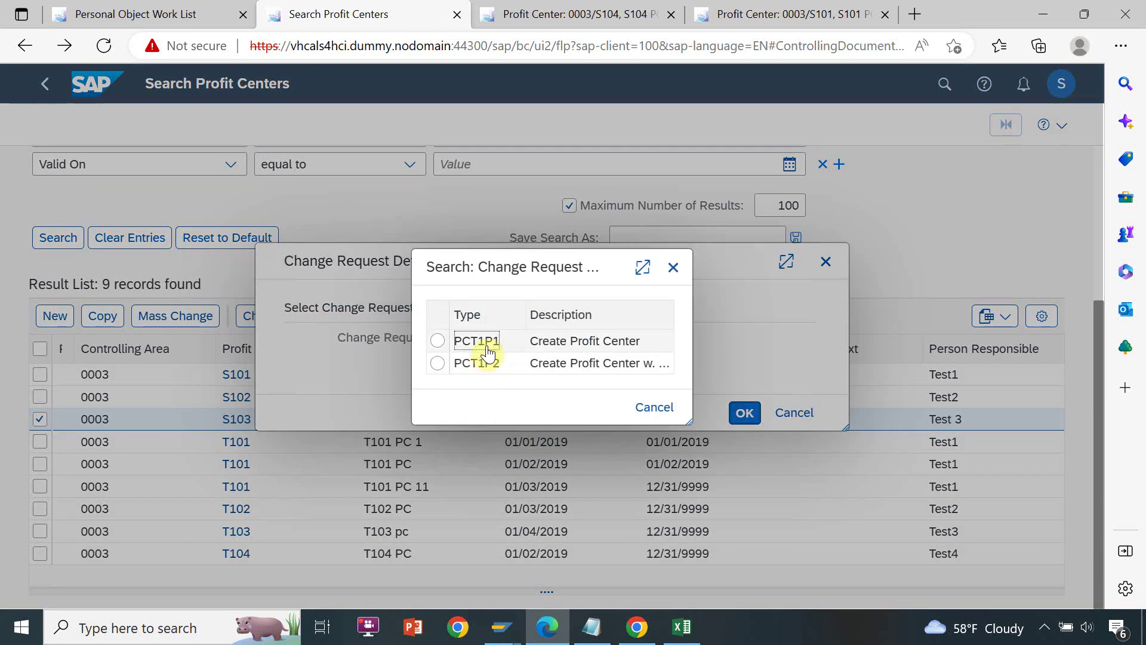
{"action": "left_click", "coordinate": [565, 363]}
{"action": "left_click", "coordinate": [594, 366]}
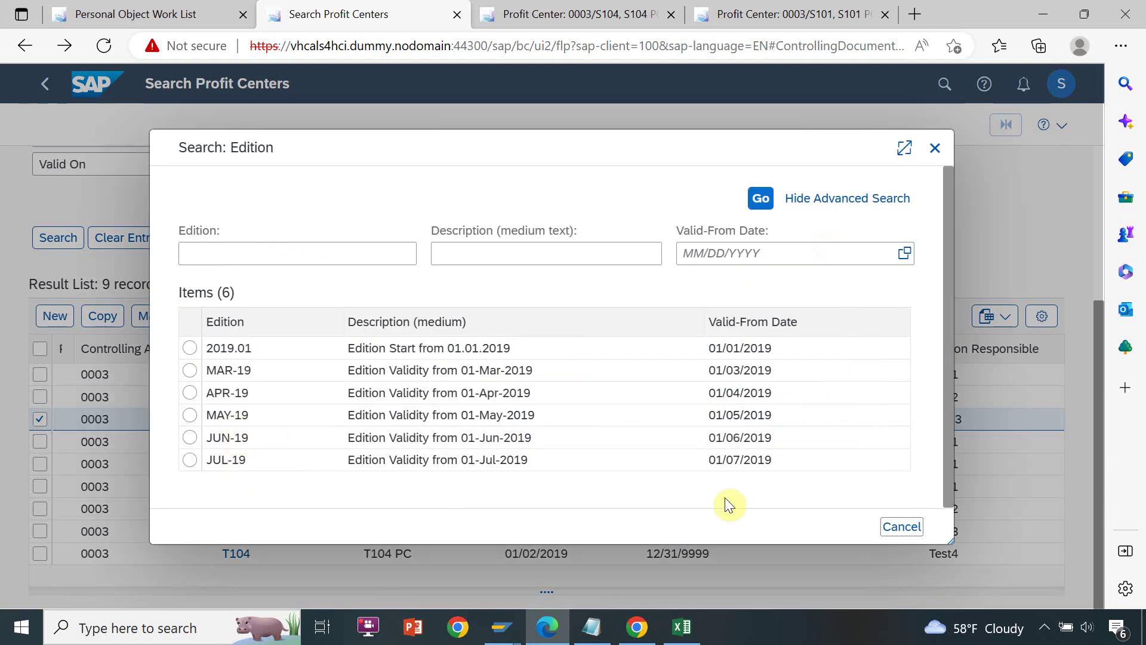
{"action": "key", "text": "Escape"}
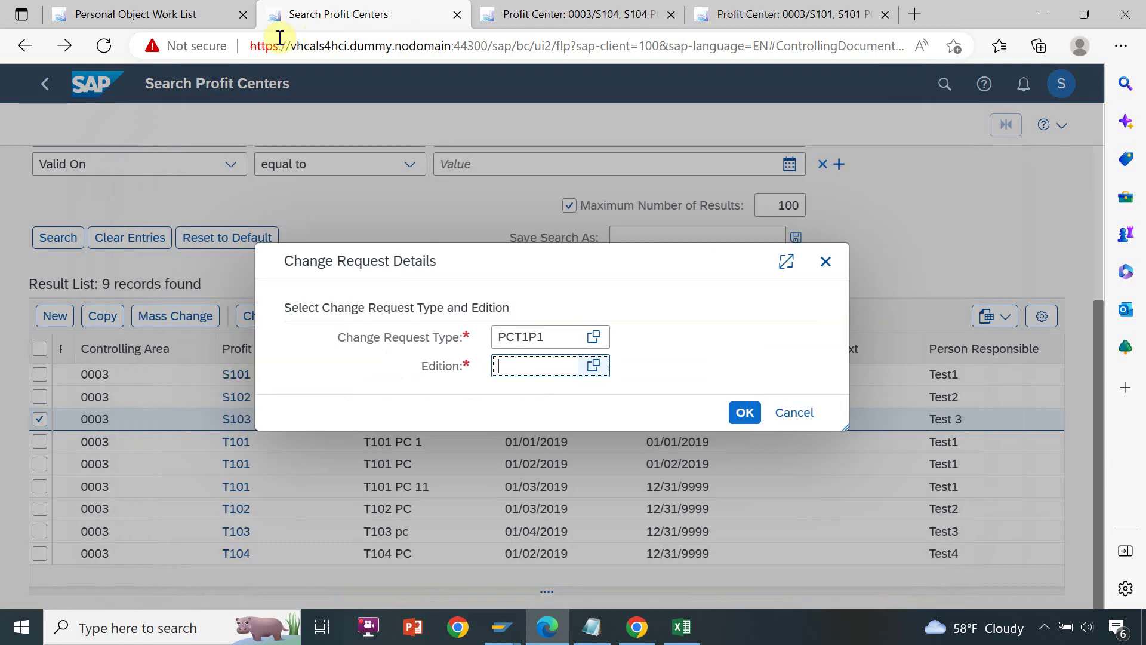
Run the validation for edition MAY-19 in the Personal Object Work List and request its validation log
{"action": "left_click", "coordinate": [190, 9]}
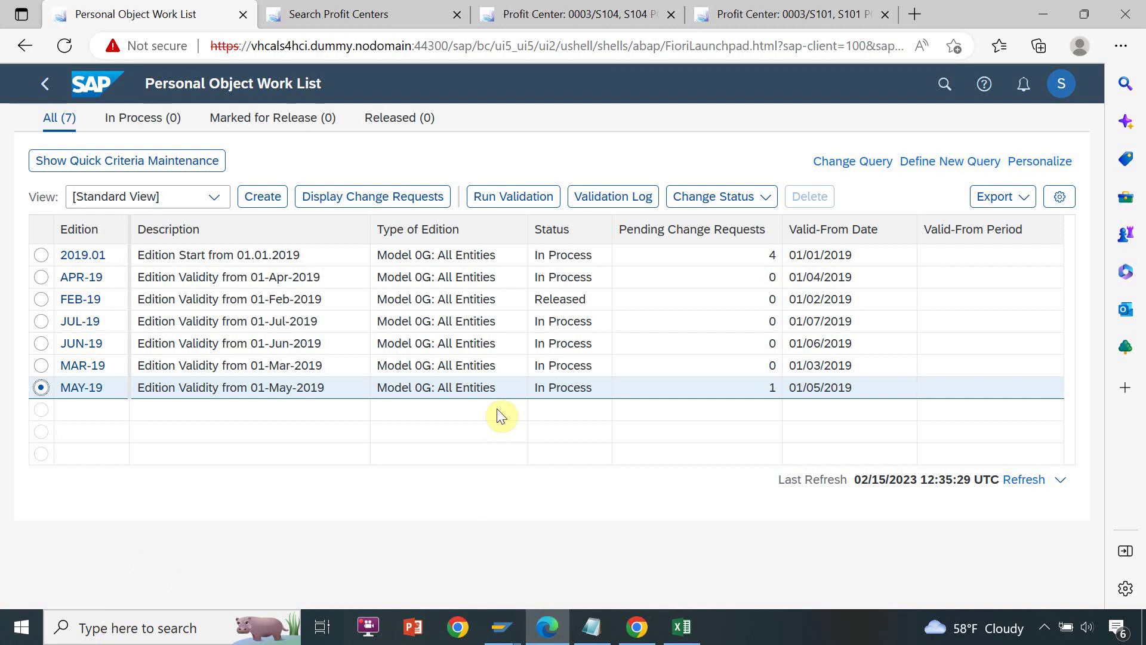
{"action": "left_click", "coordinate": [524, 206]}
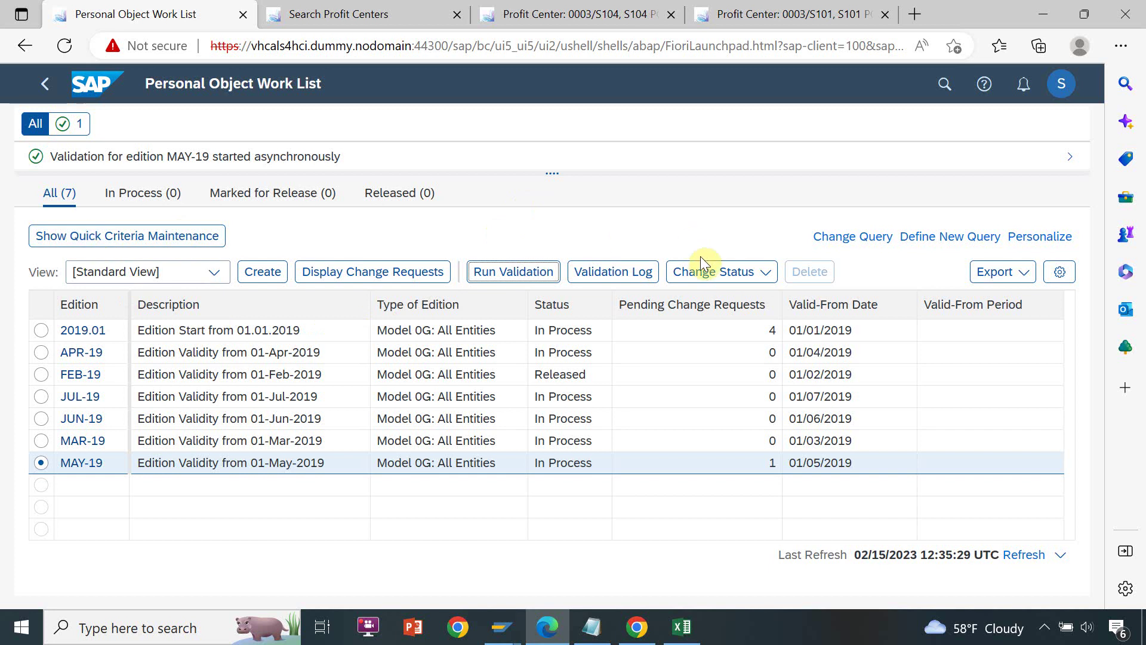
{"action": "left_click", "coordinate": [638, 272]}
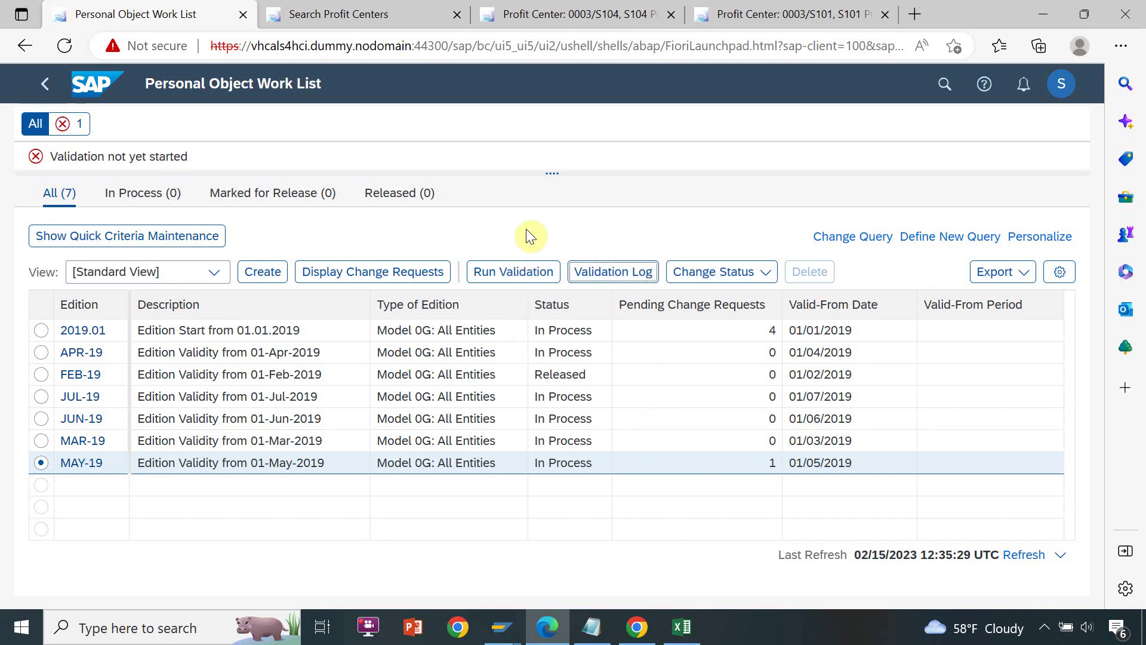
Recheck the MAY-19 validation log after refreshing the edition list, and run the edition's validation again
{"action": "left_click", "coordinate": [1033, 555]}
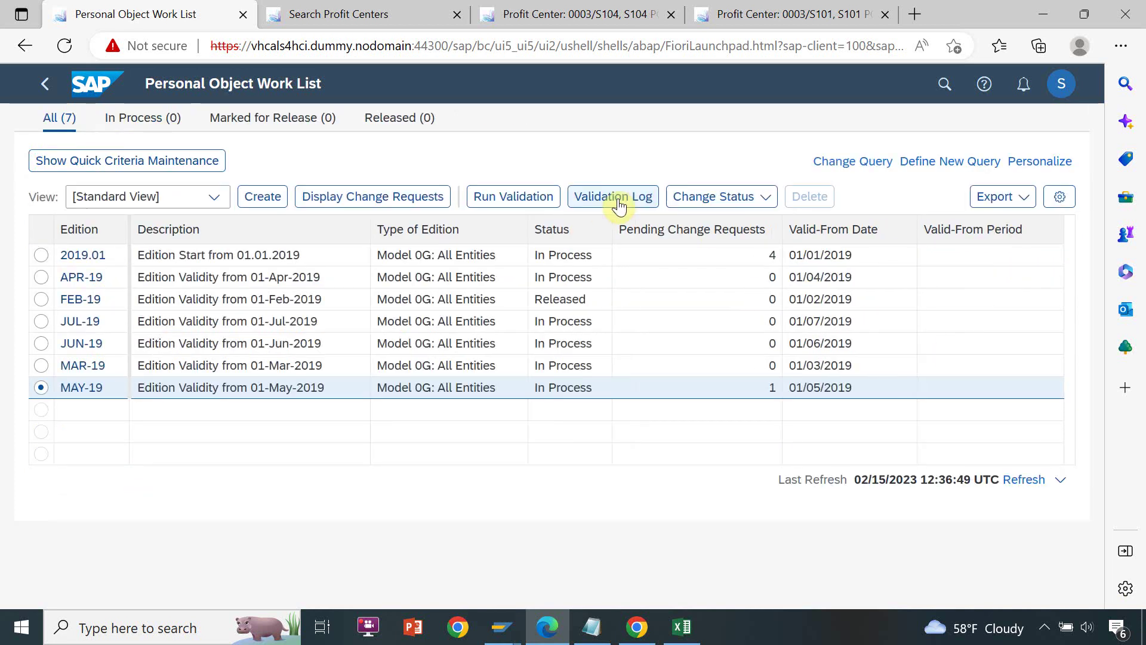
{"action": "left_click", "coordinate": [621, 206]}
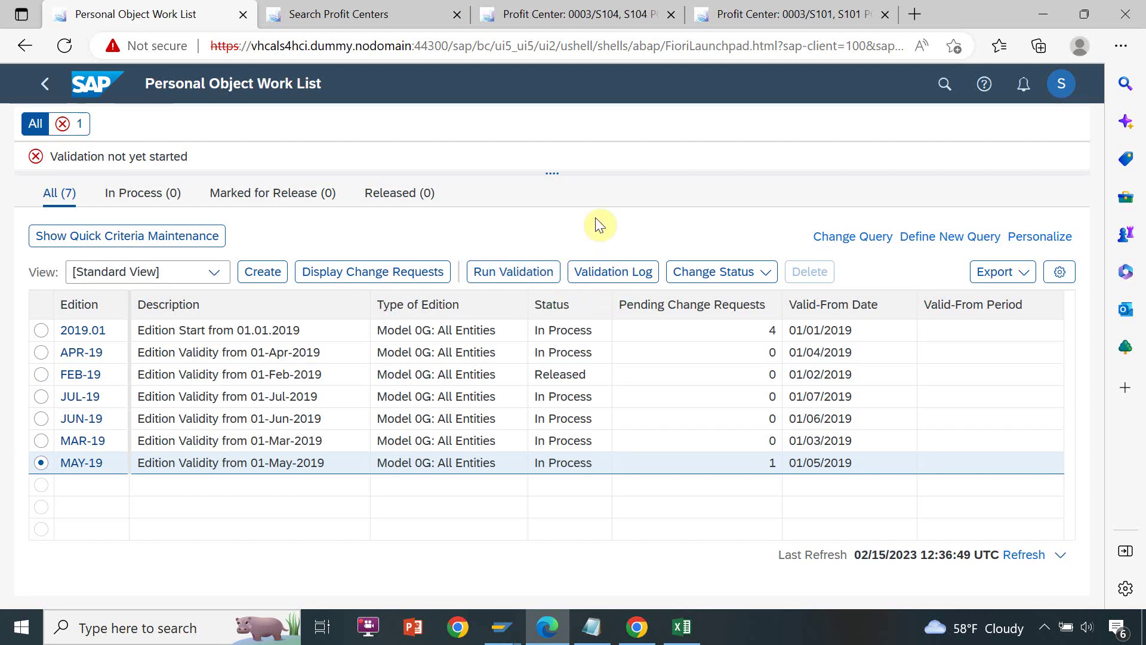
{"action": "left_click", "coordinate": [1023, 554]}
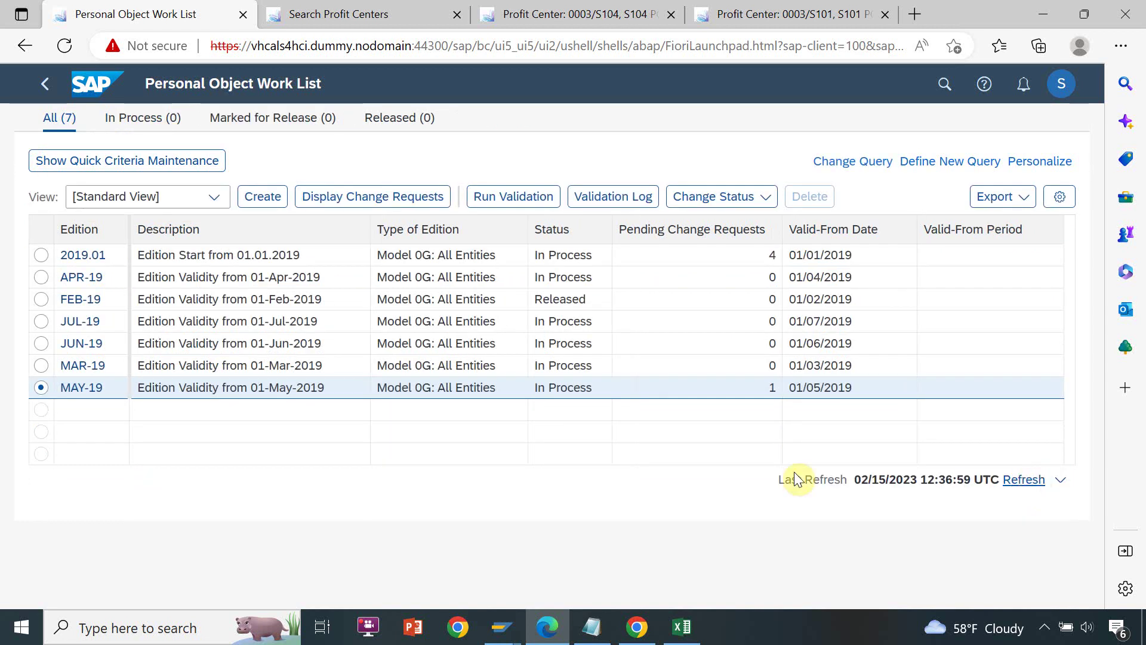
{"action": "left_click", "coordinate": [594, 198]}
{"action": "left_click", "coordinate": [512, 276]}
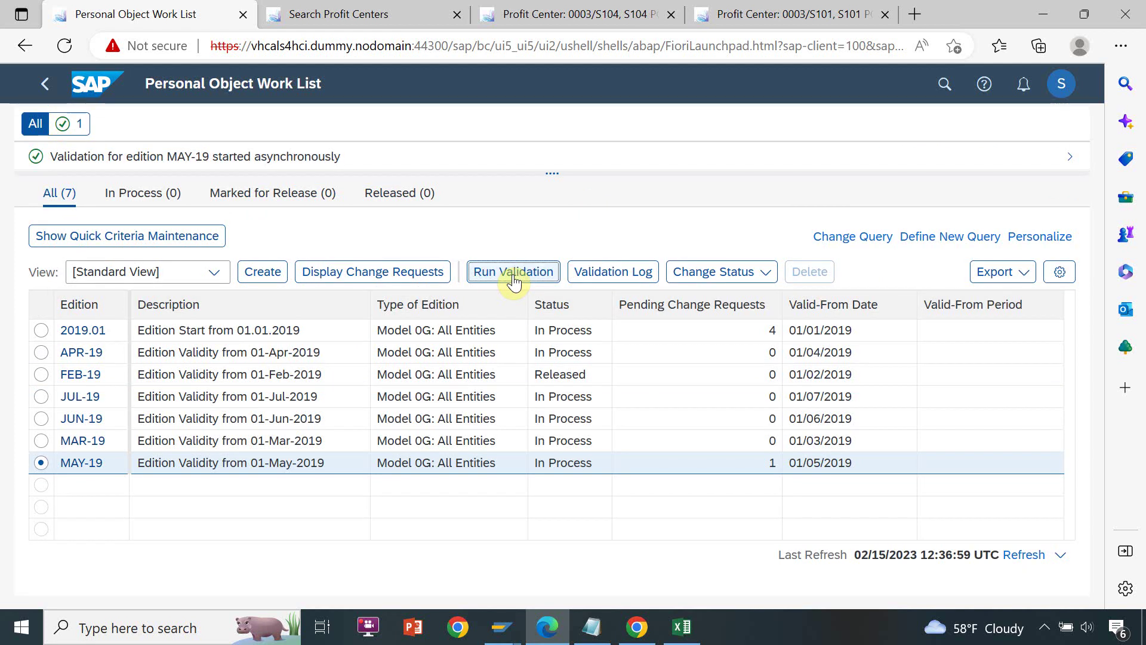
Refresh the edition list, recheck the MAY-19 validation log, and display the change requests of edition MAY-19
{"action": "left_click", "coordinate": [1034, 557]}
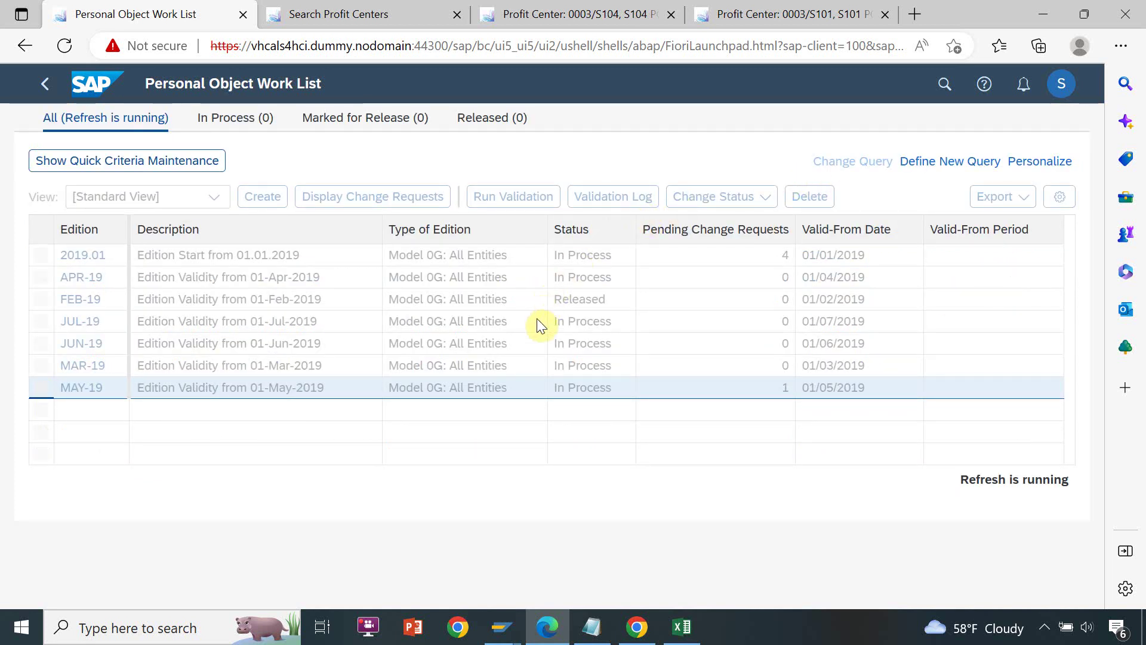
{"action": "left_click", "coordinate": [603, 196]}
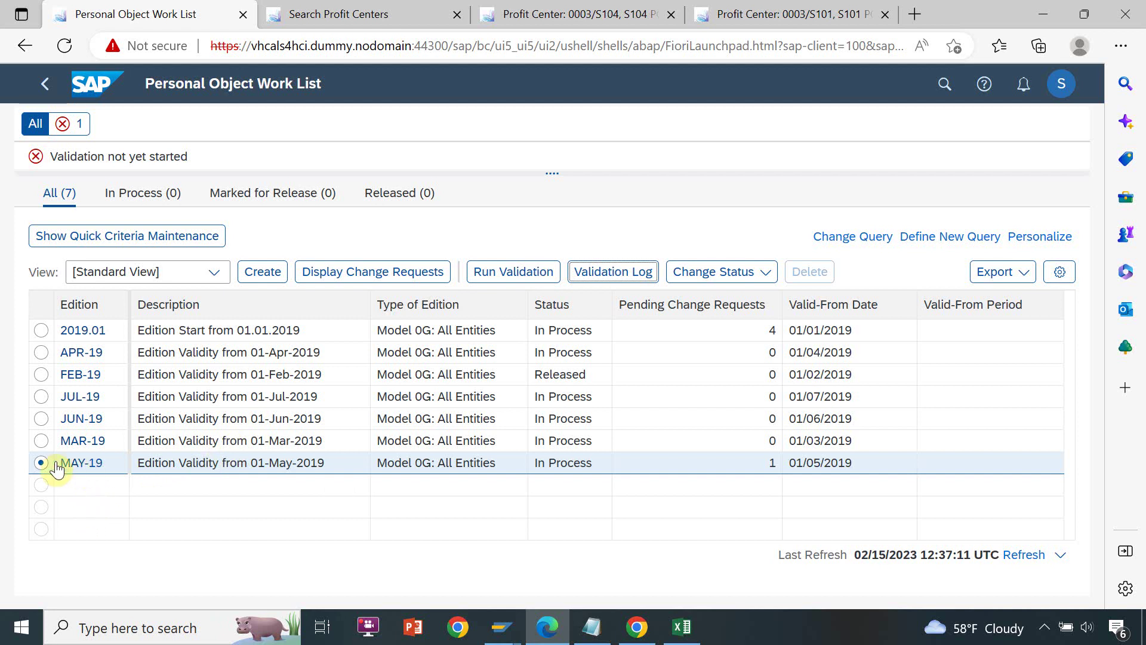
{"action": "left_click", "coordinate": [768, 277]}
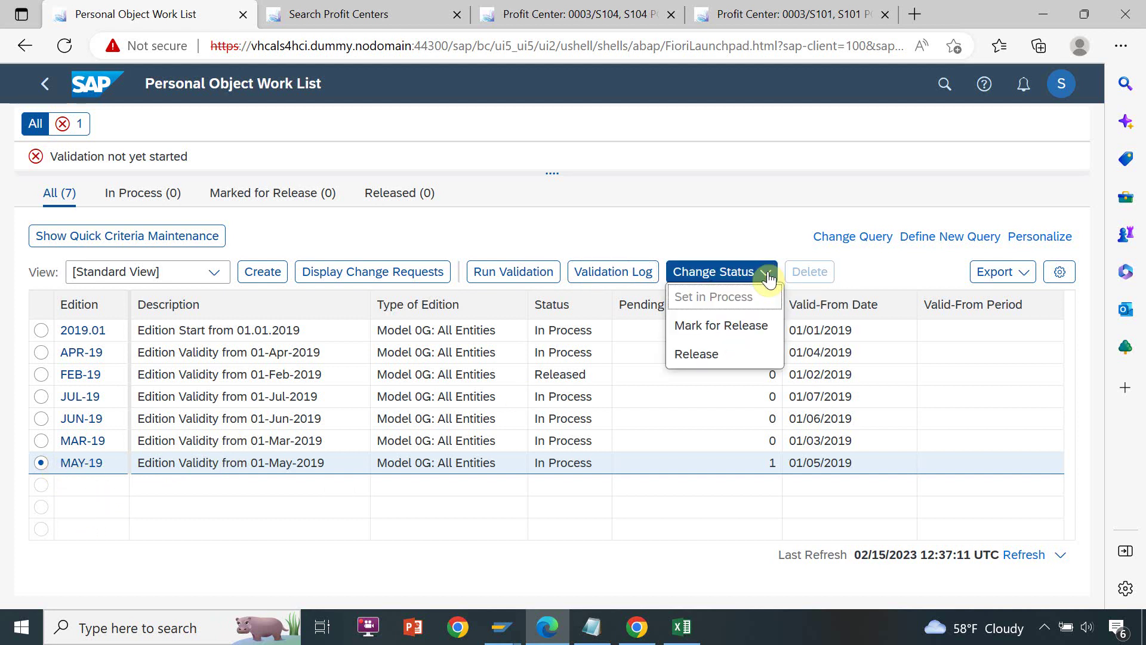
{"action": "left_click", "coordinate": [625, 235]}
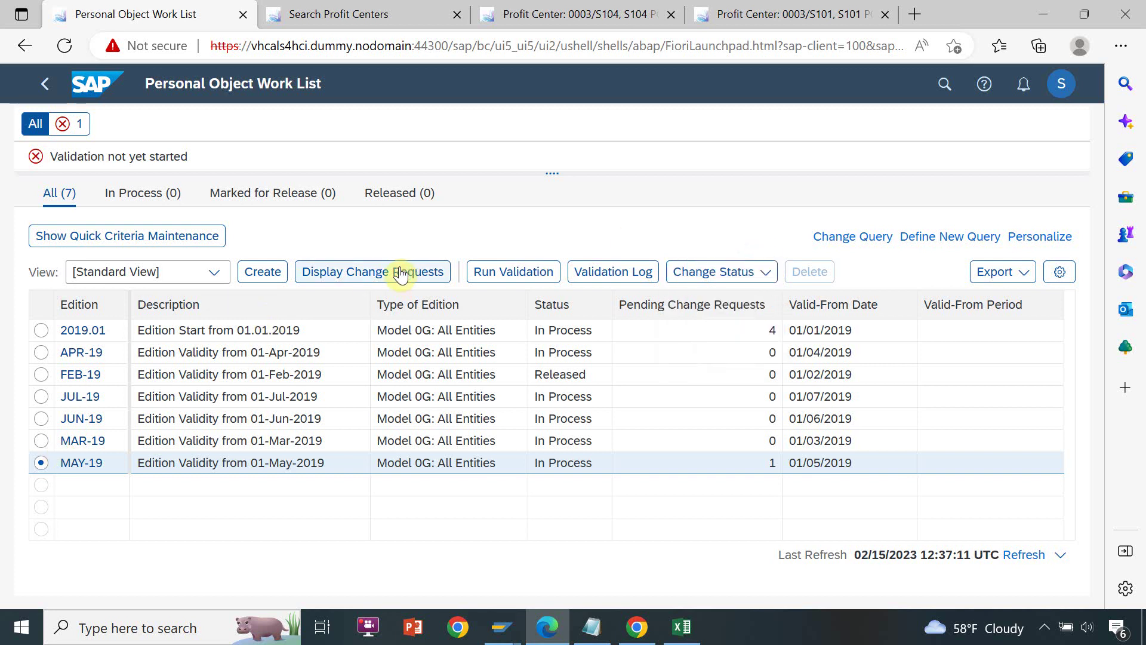
{"action": "left_click", "coordinate": [352, 275]}
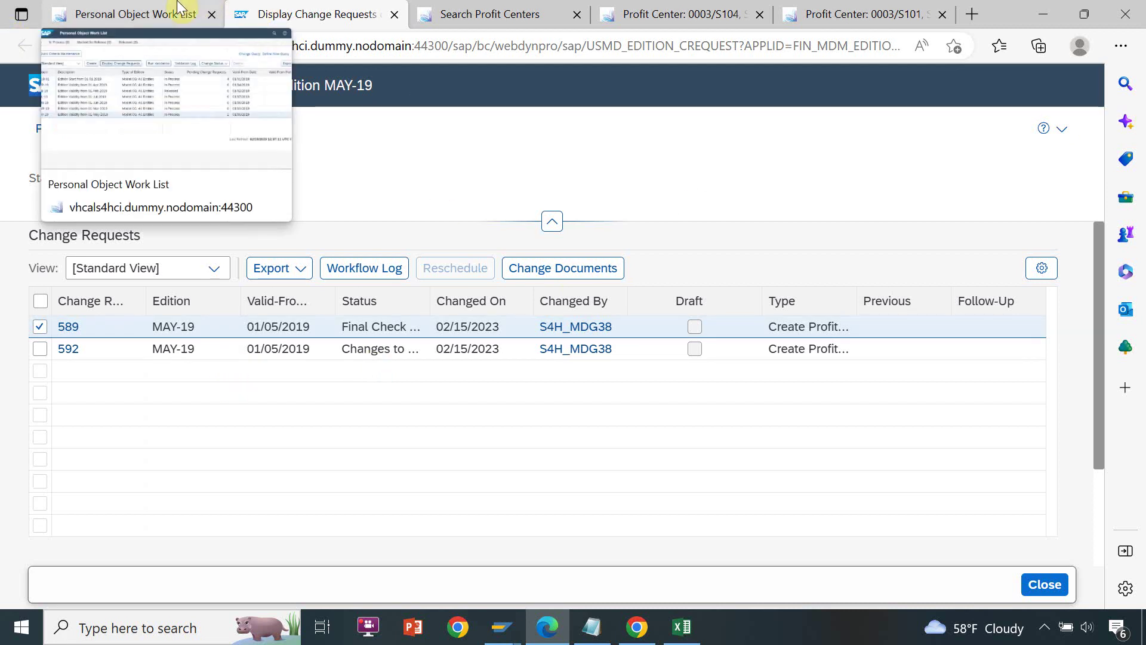
Return to the Personal Object Work List and mark edition MAY-19 for release
{"action": "left_click", "coordinate": [178, 7]}
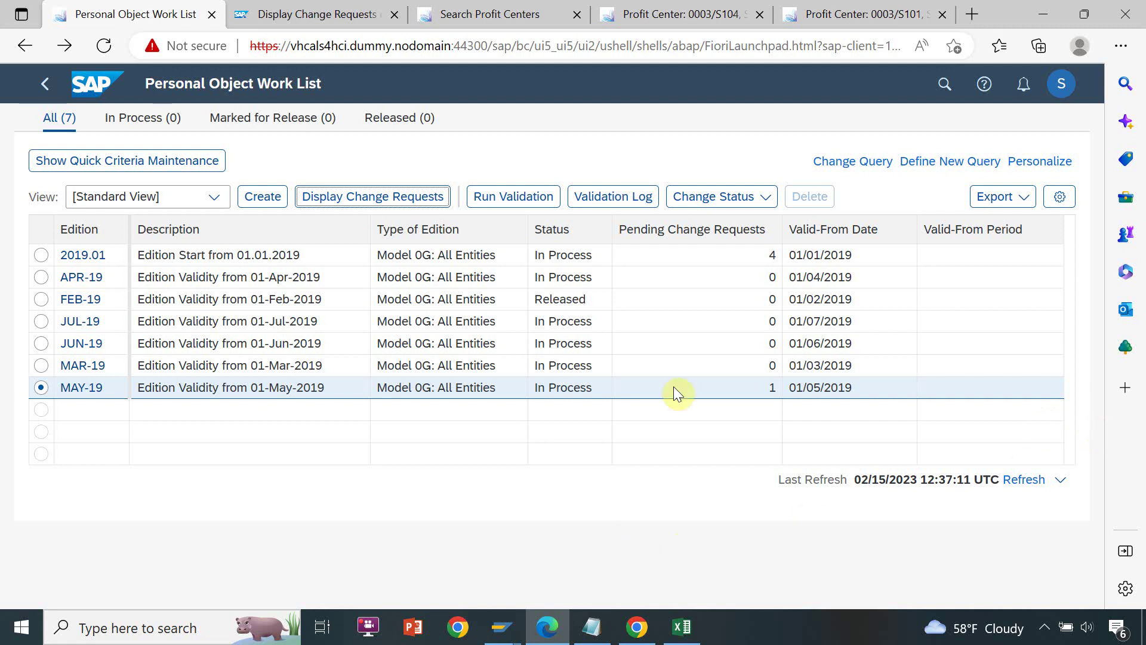
{"action": "left_click", "coordinate": [763, 196]}
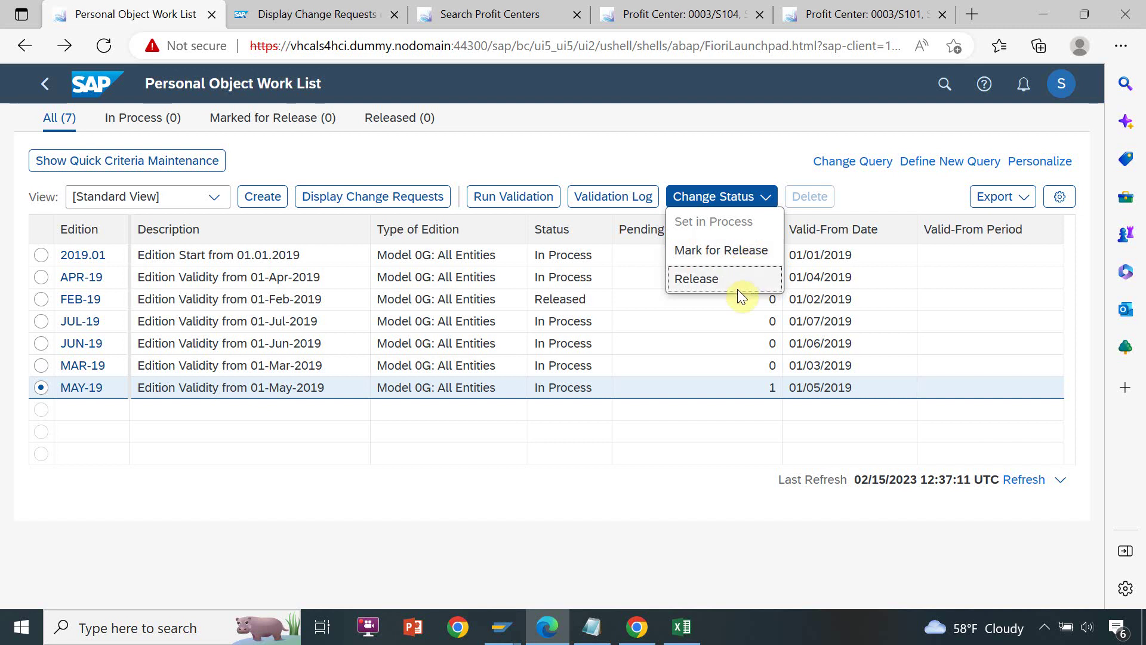
{"action": "left_click", "coordinate": [733, 254]}
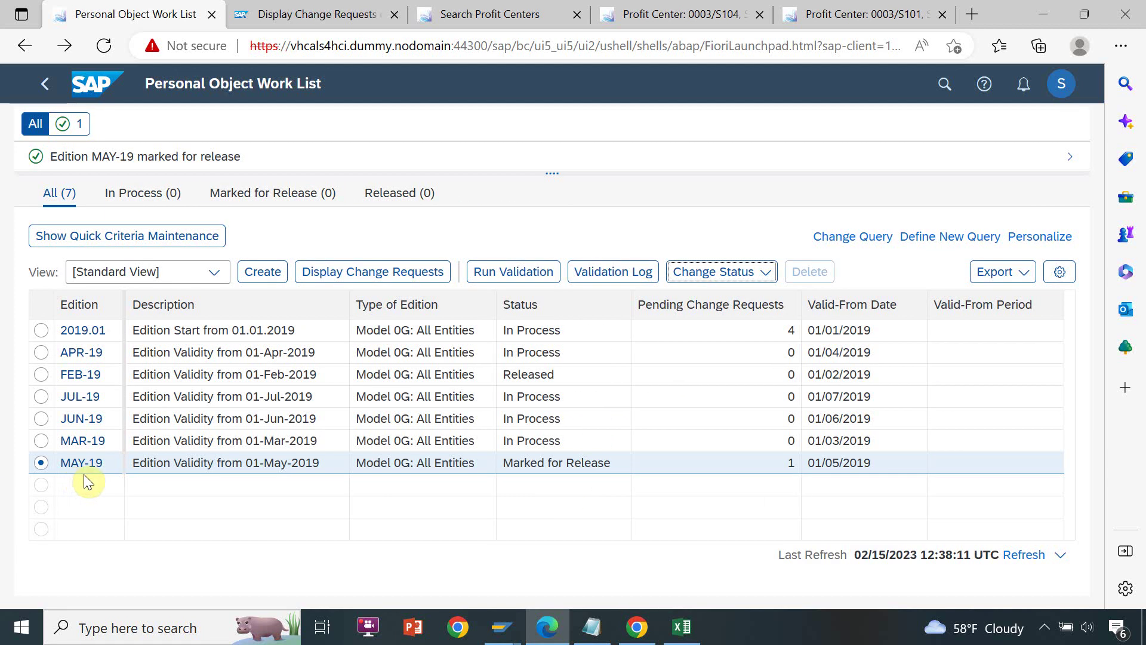
Cancel the open change request details in Search Profit Centers and reload the page
{"action": "left_click", "coordinate": [480, 13]}
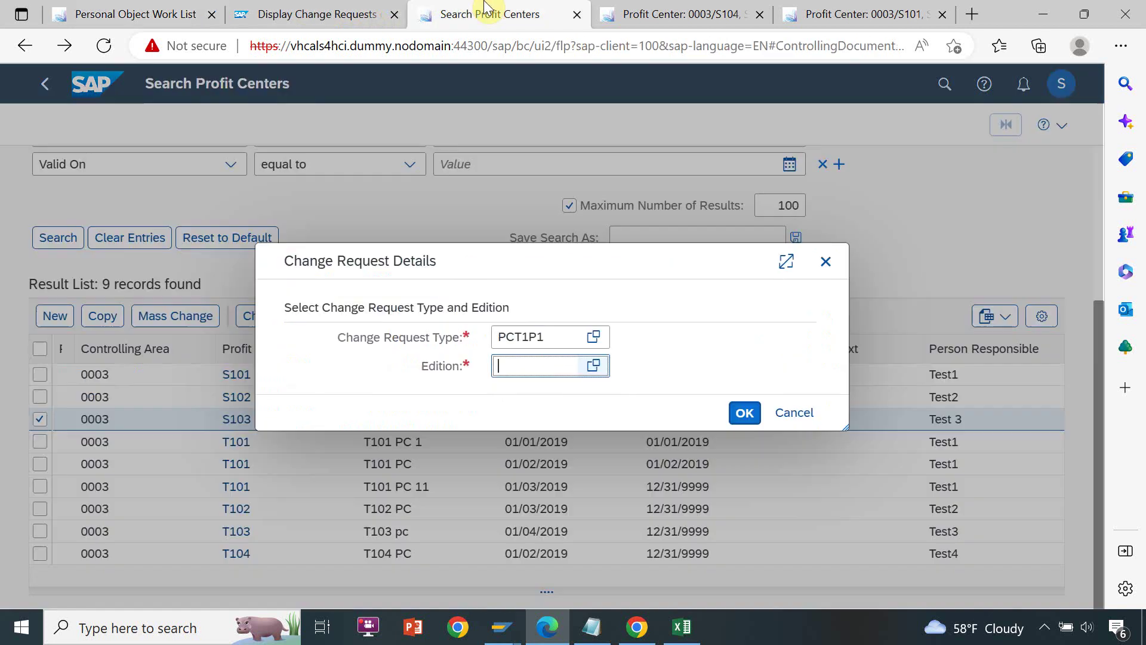
{"action": "left_click", "coordinate": [802, 413]}
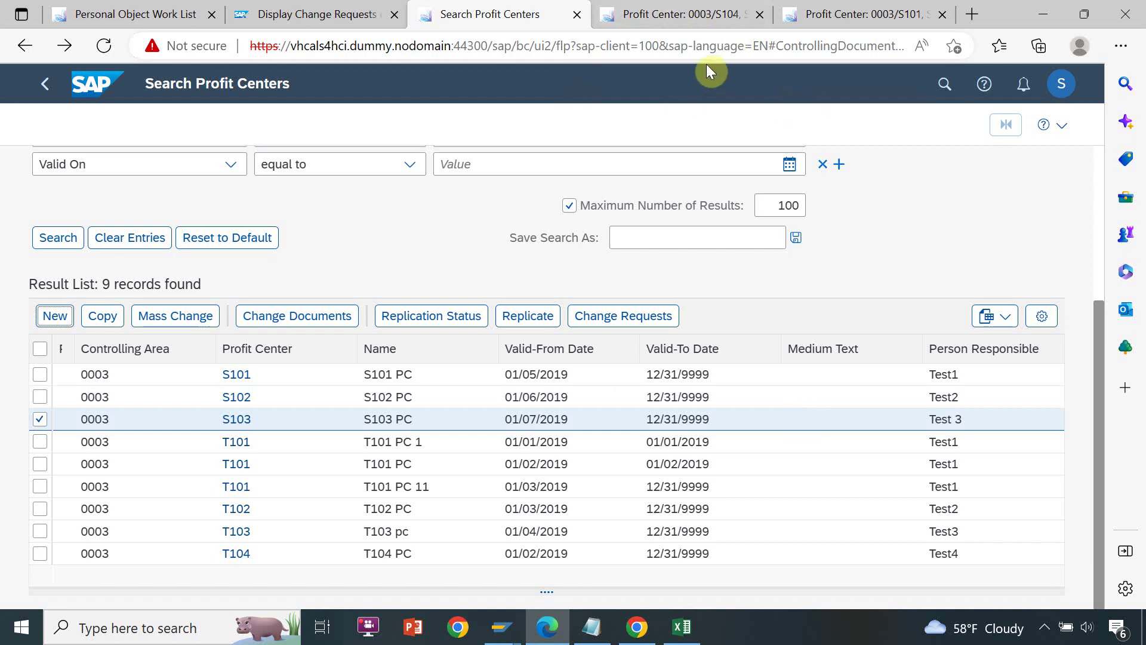
{"action": "left_click", "coordinate": [701, 43]}
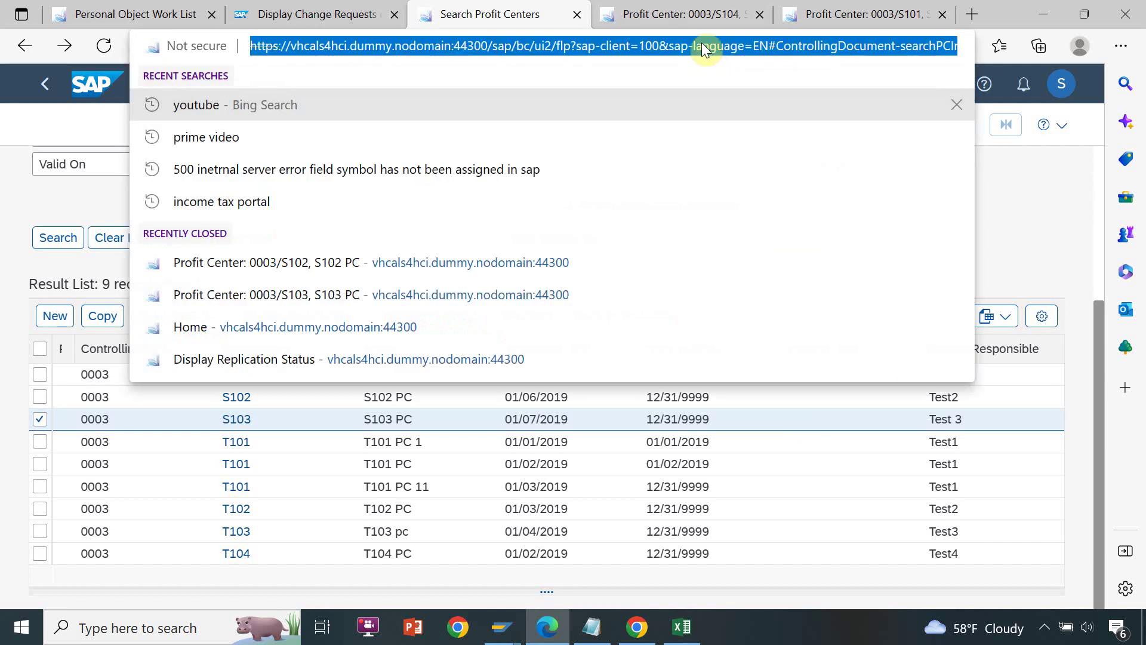
{"action": "key", "text": "Return"}
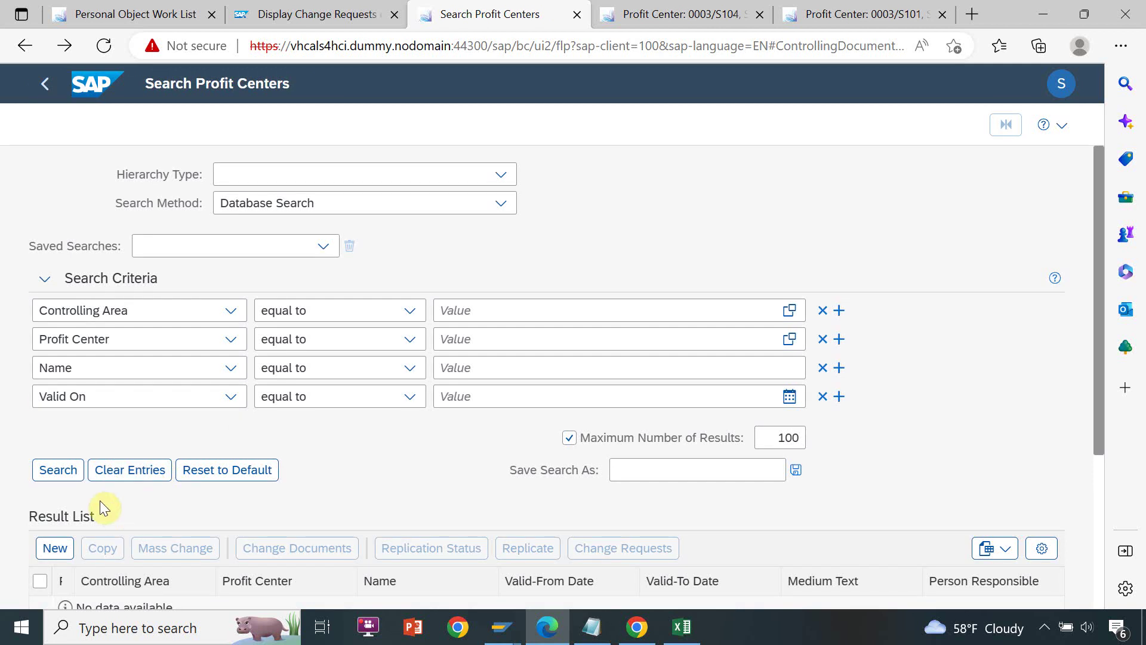
Start a new profit center request with type PCT1P1 and list the editions offered for it
{"action": "left_click", "coordinate": [54, 547]}
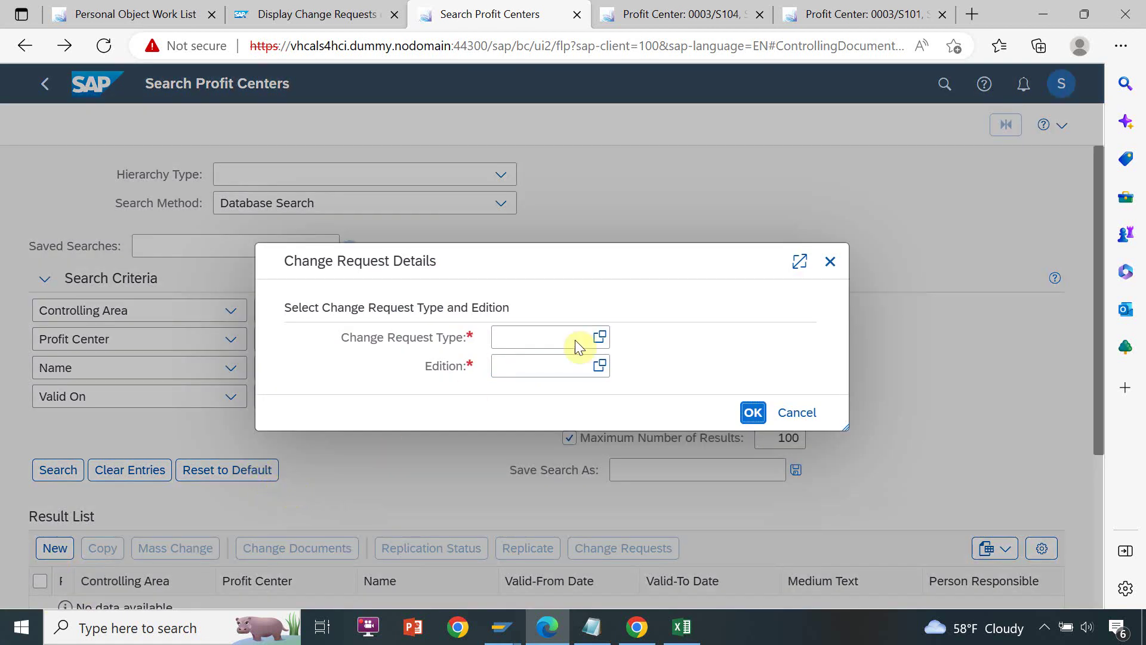
{"action": "left_click", "coordinate": [600, 337]}
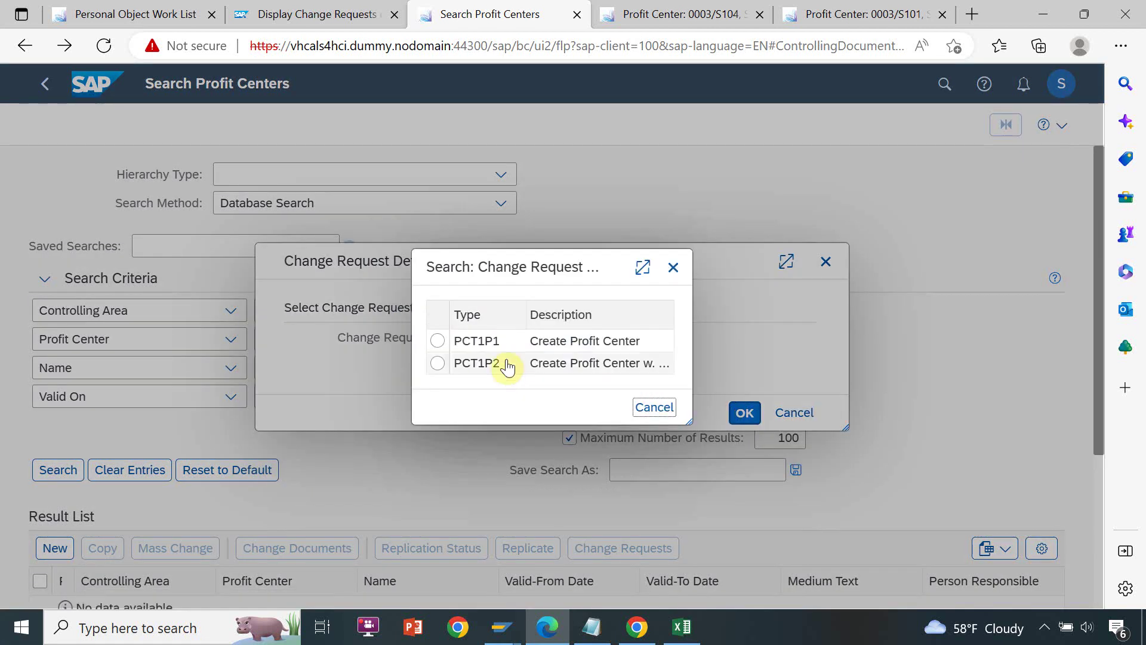
{"action": "left_click", "coordinate": [481, 349]}
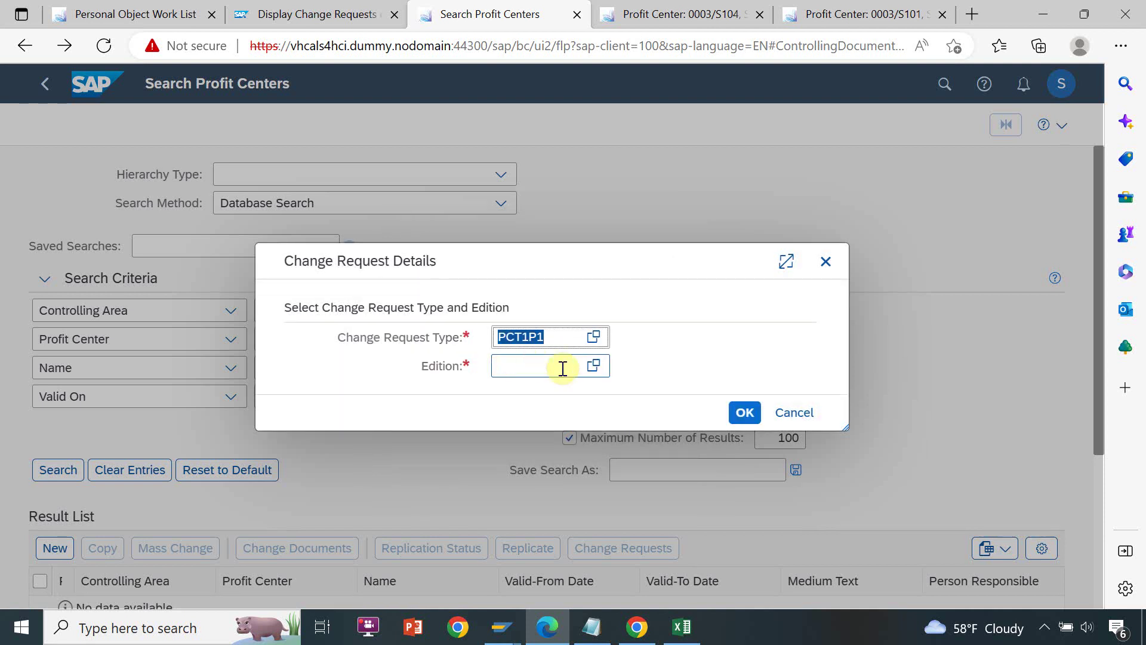
{"action": "left_click", "coordinate": [593, 365]}
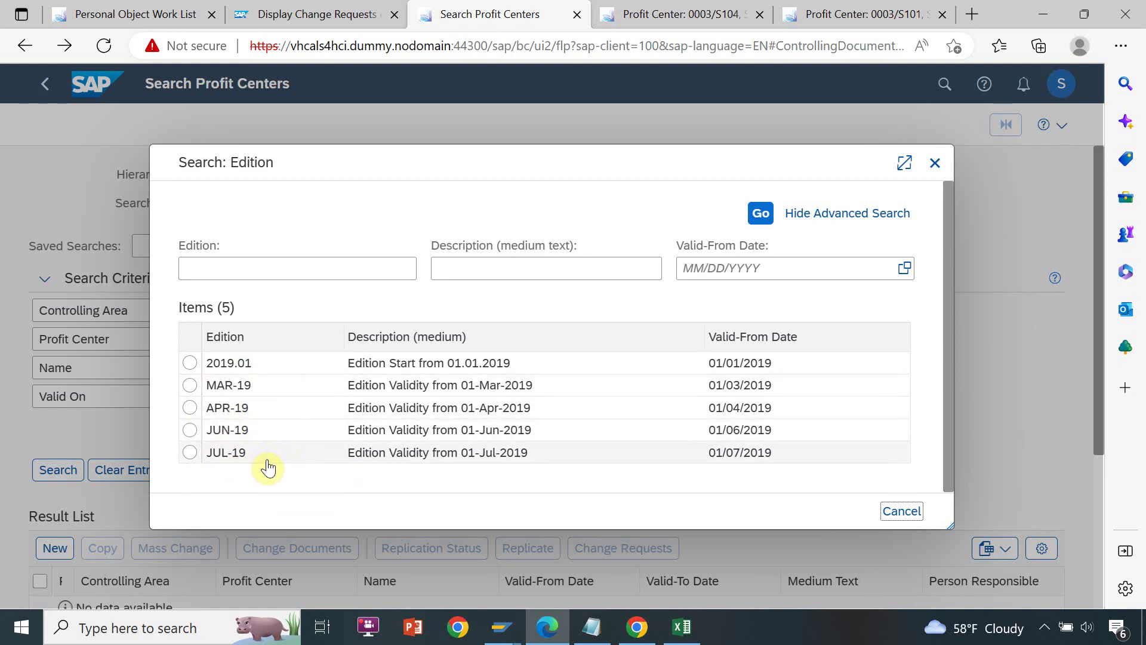
Return to the Personal Object Work List and try to release edition MAY-19
{"action": "left_click", "coordinate": [185, 9]}
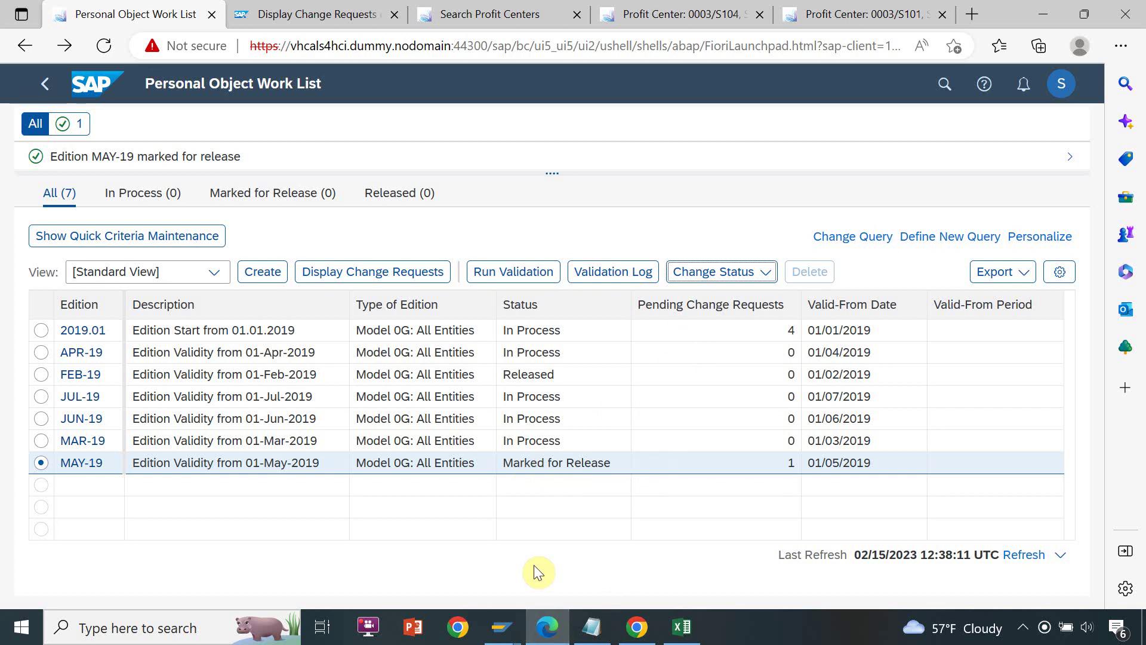
{"action": "left_click", "coordinate": [762, 278]}
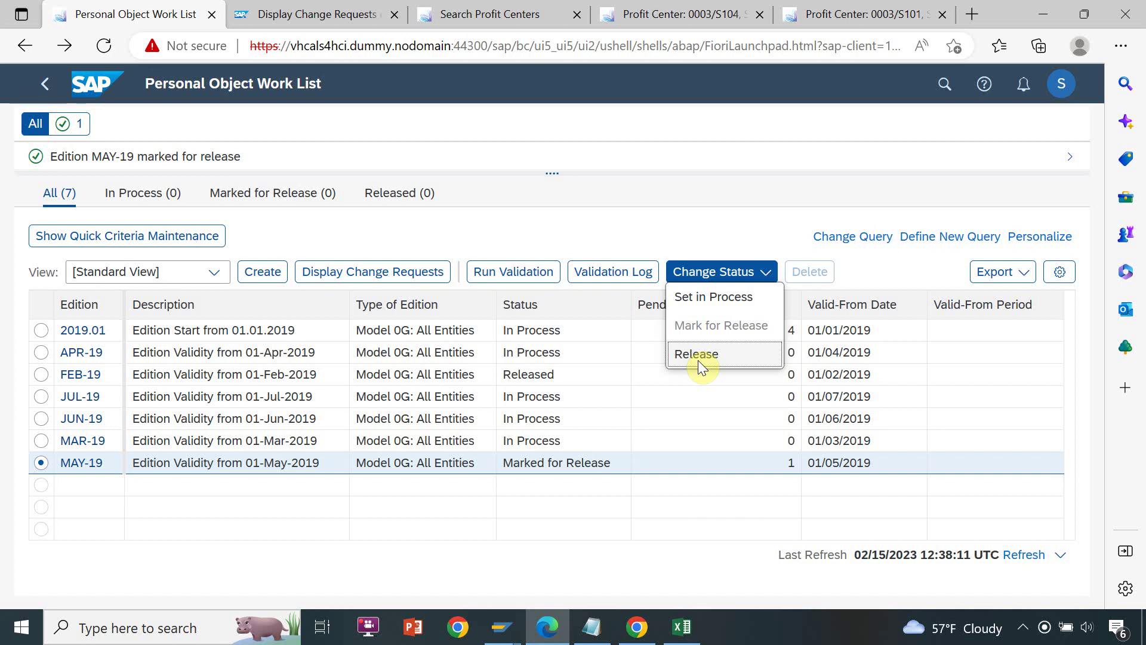
{"action": "left_click", "coordinate": [548, 224]}
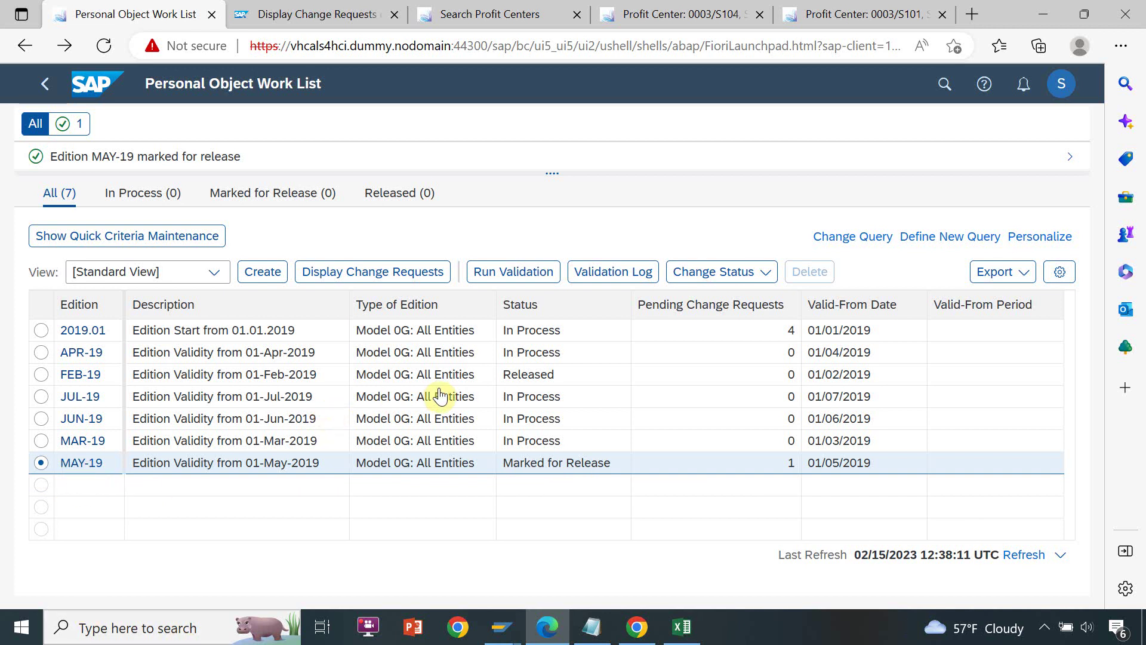
{"action": "left_click", "coordinate": [768, 278]}
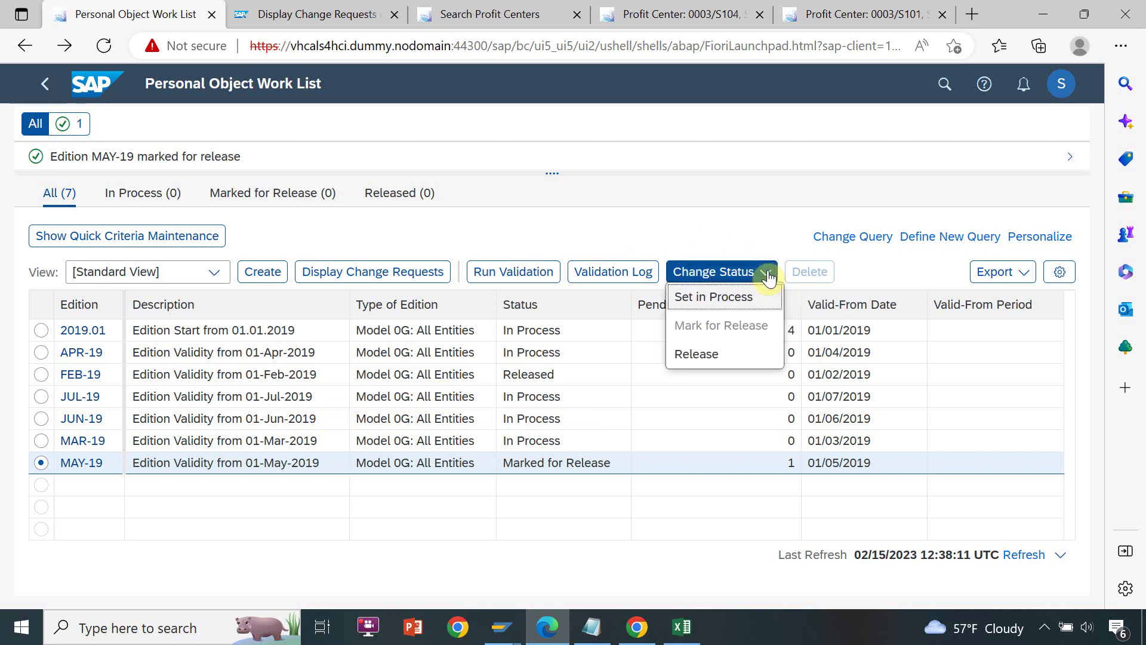
{"action": "left_click", "coordinate": [719, 360]}
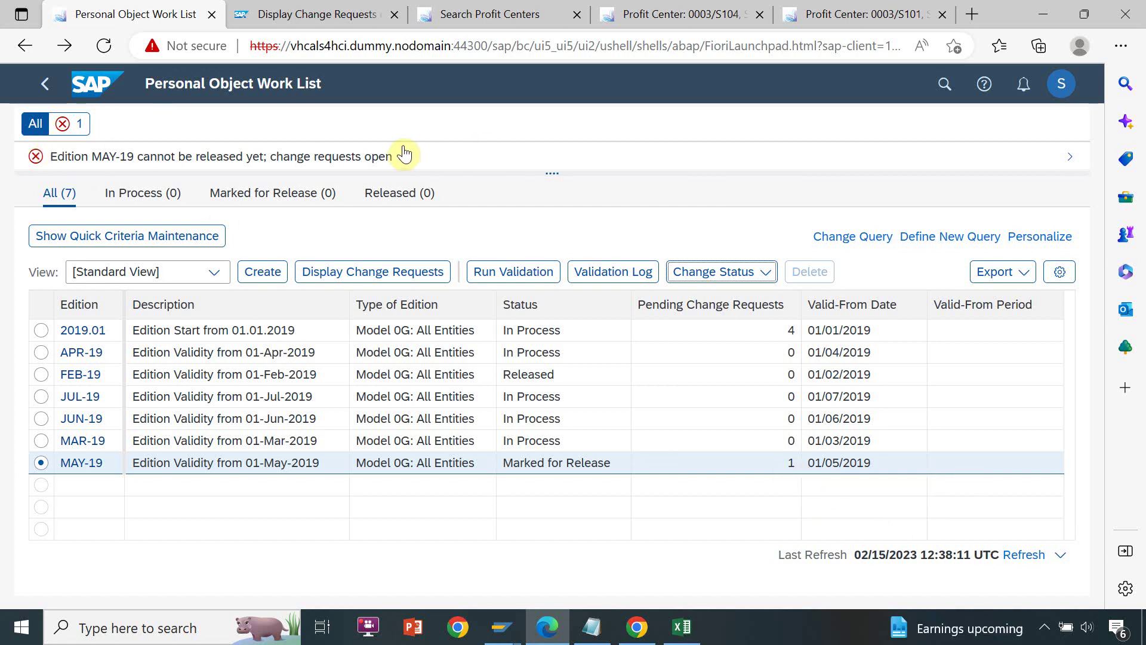
Open change request 592 from the MAY-19 change request list, check it, and close it again
{"action": "left_click", "coordinate": [325, 14]}
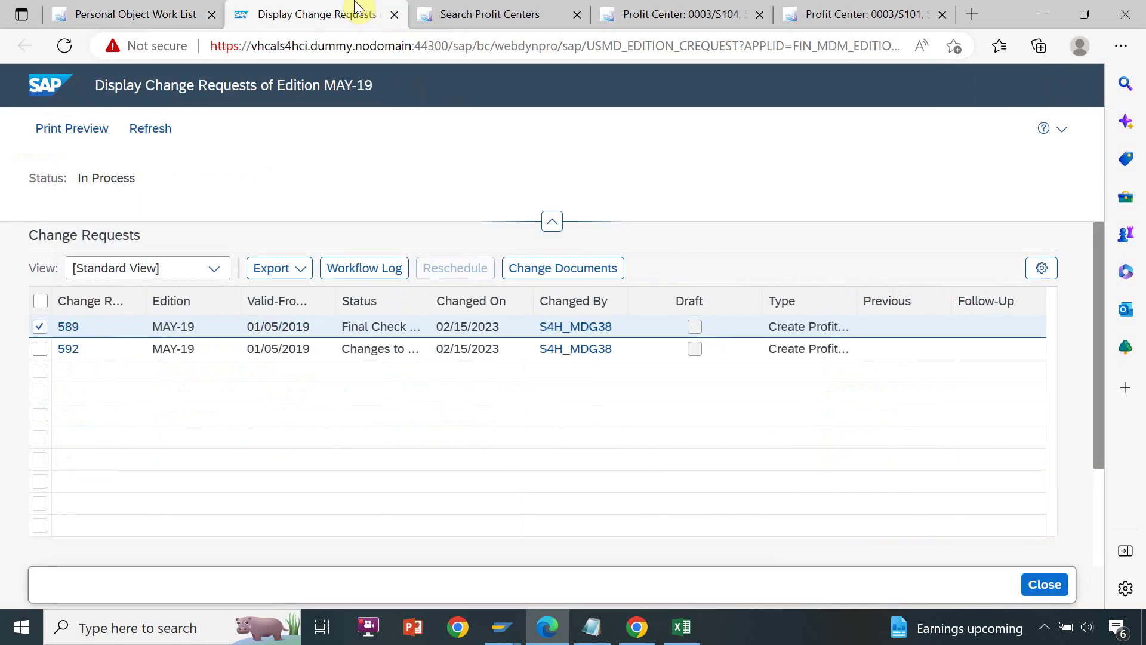
{"action": "left_click", "coordinate": [70, 350]}
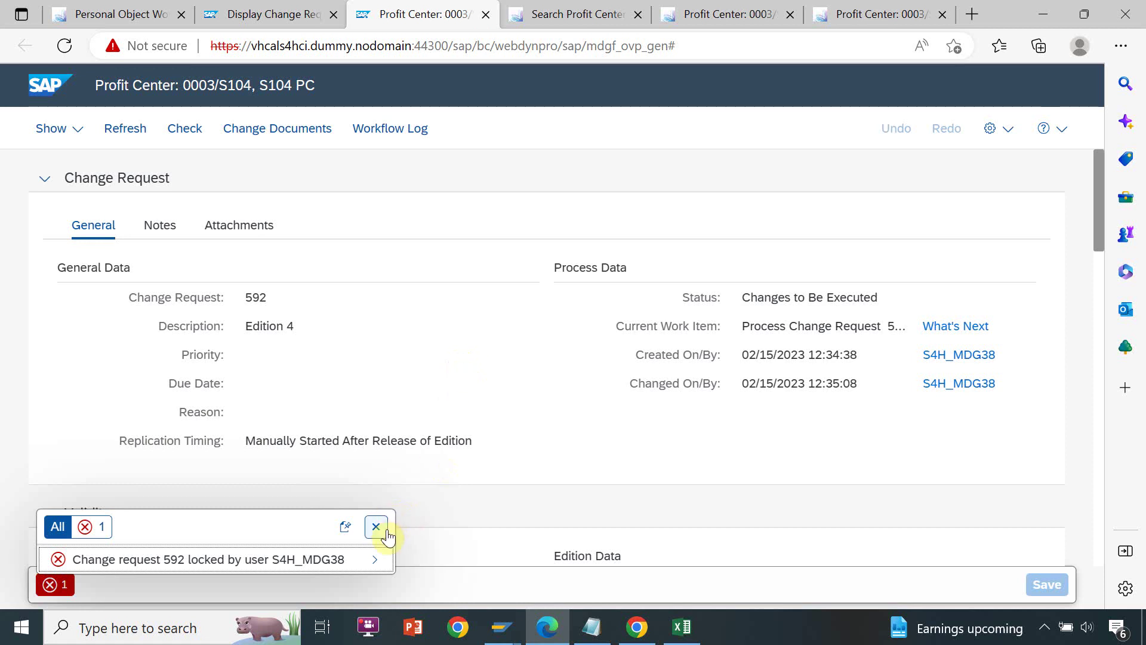
{"action": "left_click", "coordinate": [486, 15]}
{"action": "left_click", "coordinate": [494, 8]}
Finalize the processing of change request 592 in the already open profit center S104 page and refresh the request
{"action": "left_click", "coordinate": [592, 9]}
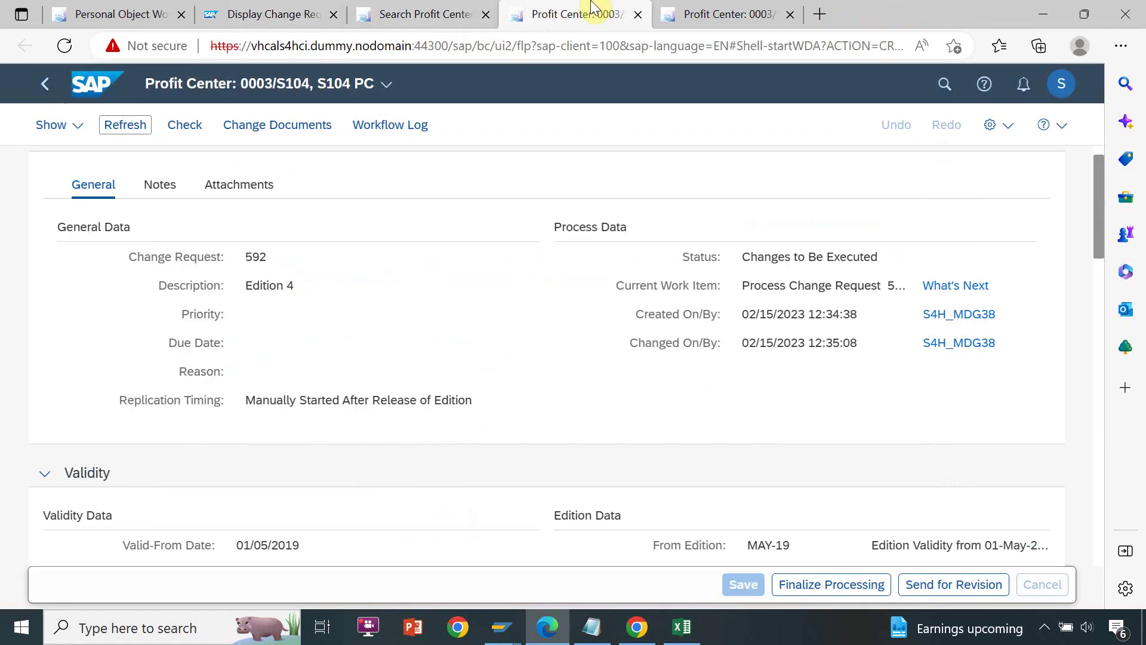
{"action": "left_click", "coordinate": [805, 584]}
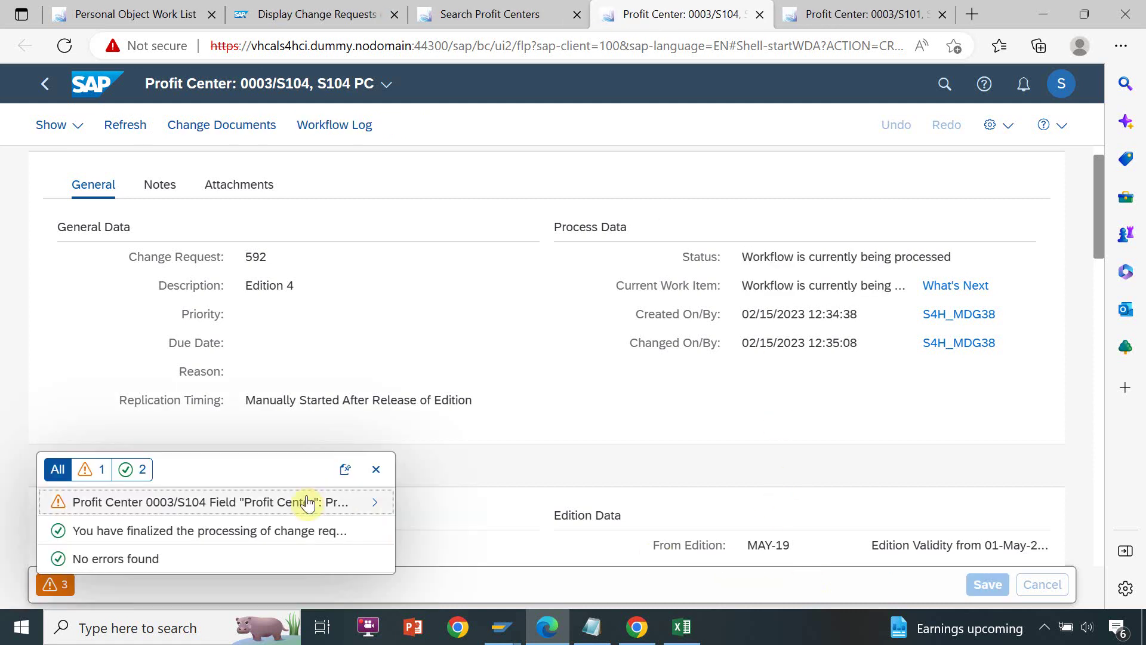
{"action": "left_click", "coordinate": [376, 469]}
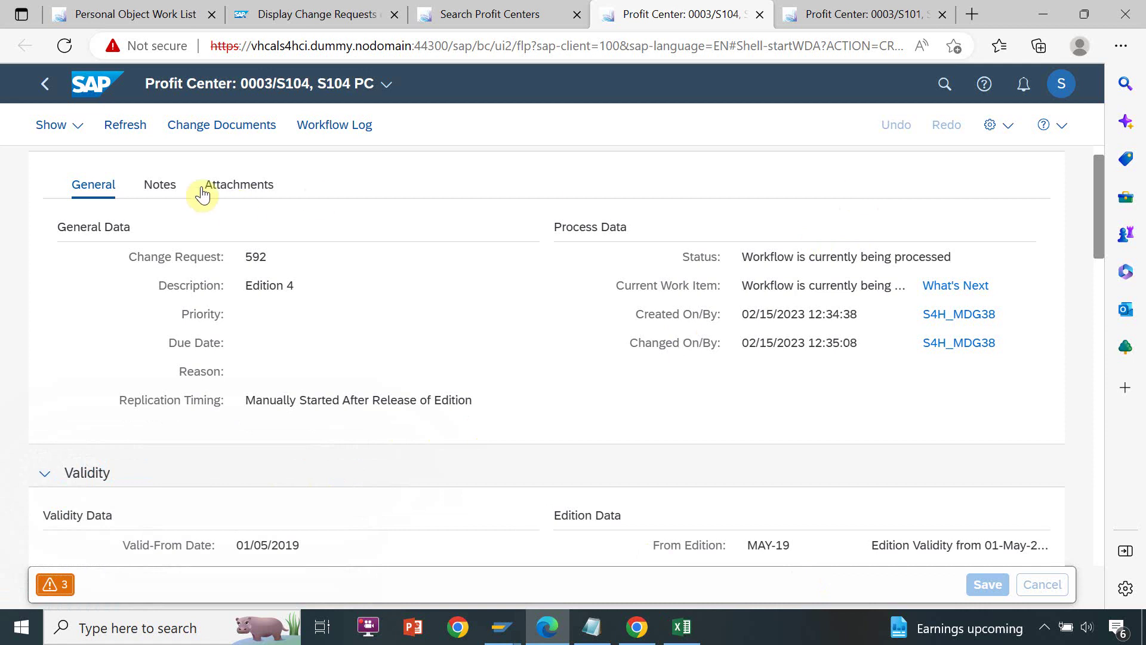
{"action": "left_click", "coordinate": [138, 126]}
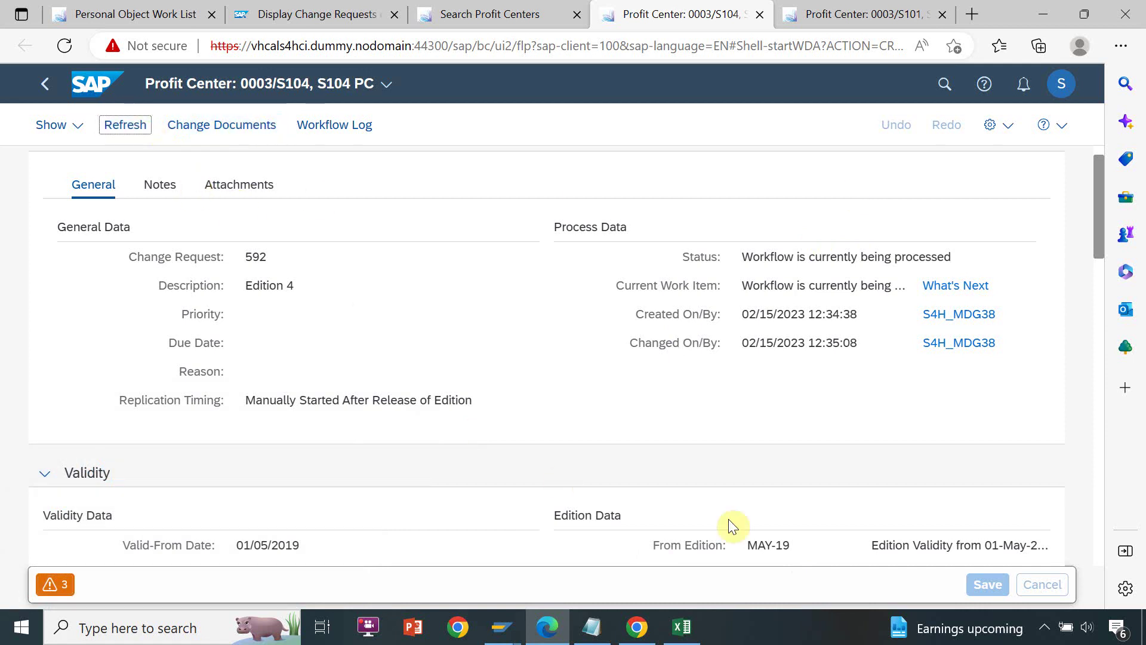
Approve change request 592 for profit center S104 despite the validation warning, and refresh its status
{"action": "left_click", "coordinate": [923, 585]}
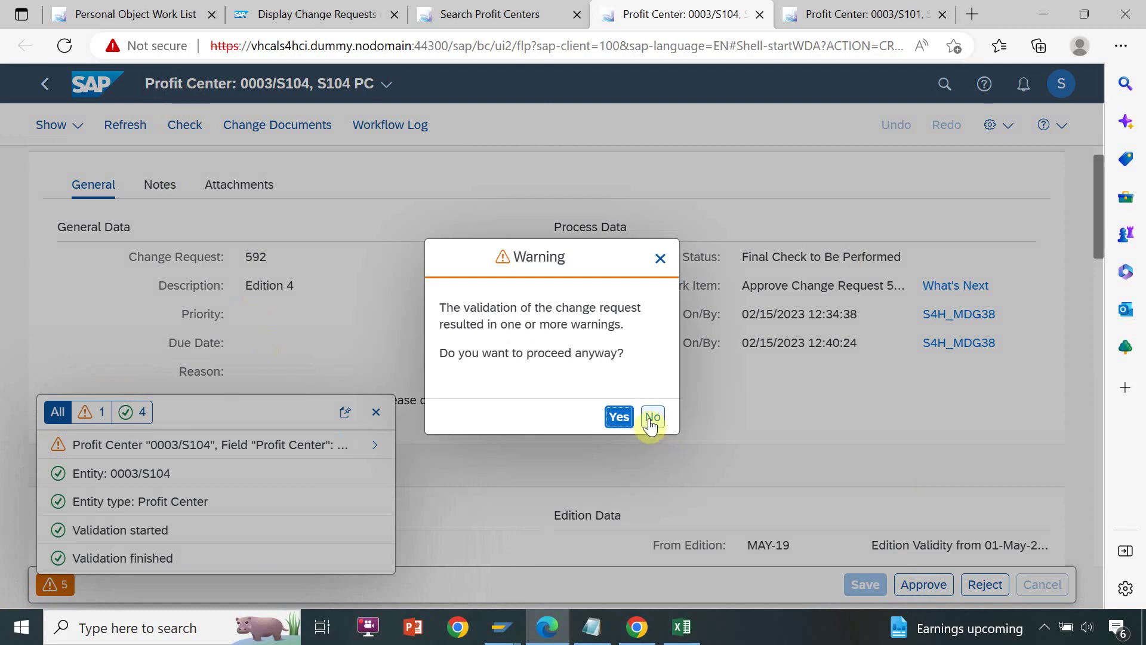
{"action": "left_click", "coordinate": [618, 416]}
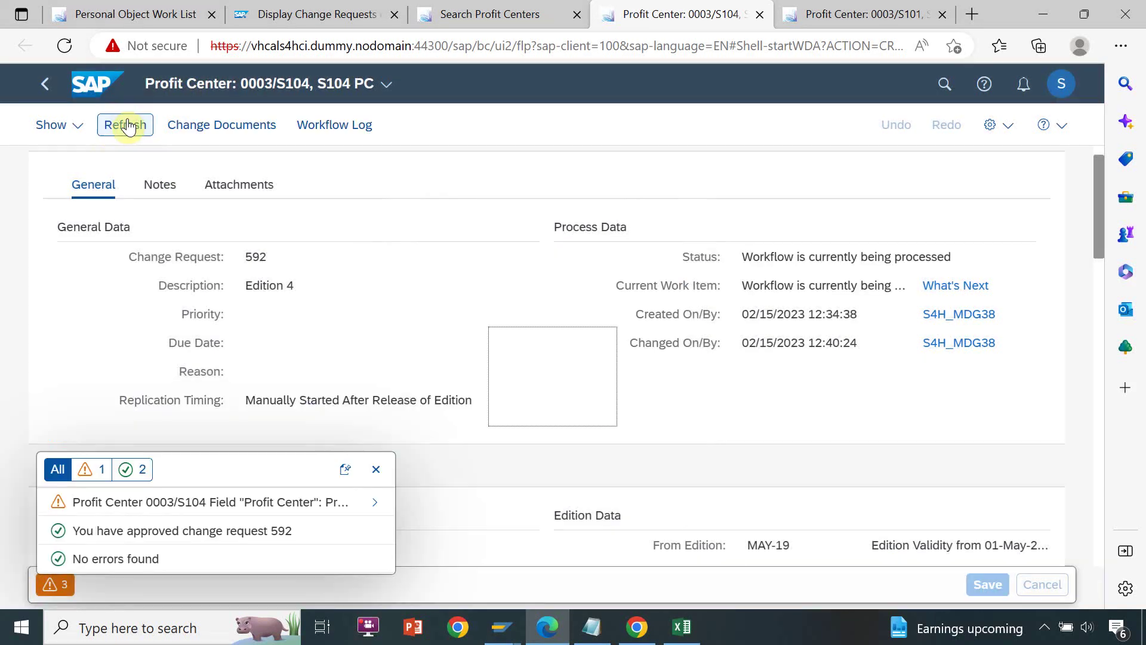
{"action": "left_click", "coordinate": [127, 124]}
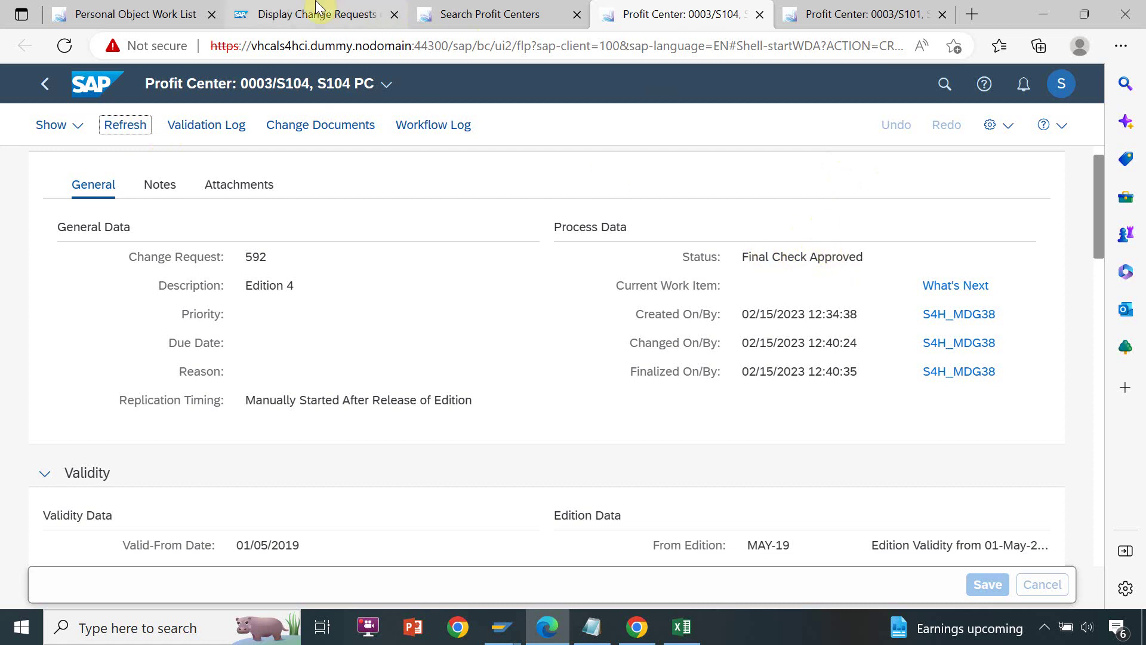
Refresh the edition list, request the release of MAY-19 with its asynchronous validation run, and refresh the list again
{"action": "left_click", "coordinate": [197, 14]}
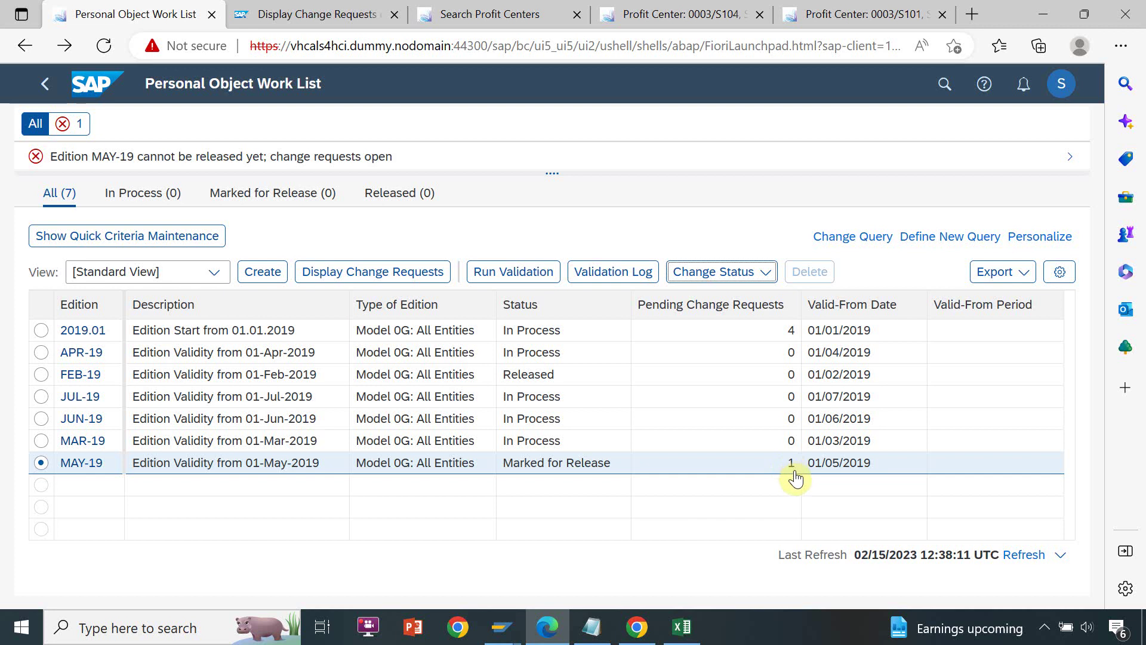
{"action": "left_click", "coordinate": [1022, 555]}
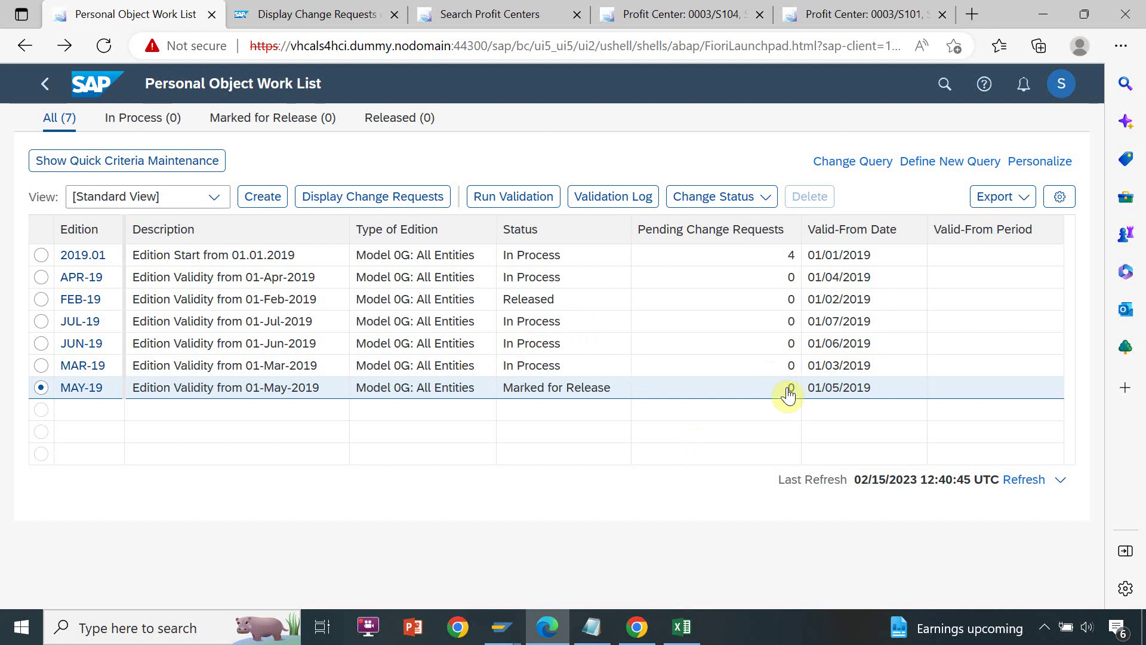
{"action": "left_click", "coordinate": [762, 198]}
{"action": "left_click", "coordinate": [732, 281]}
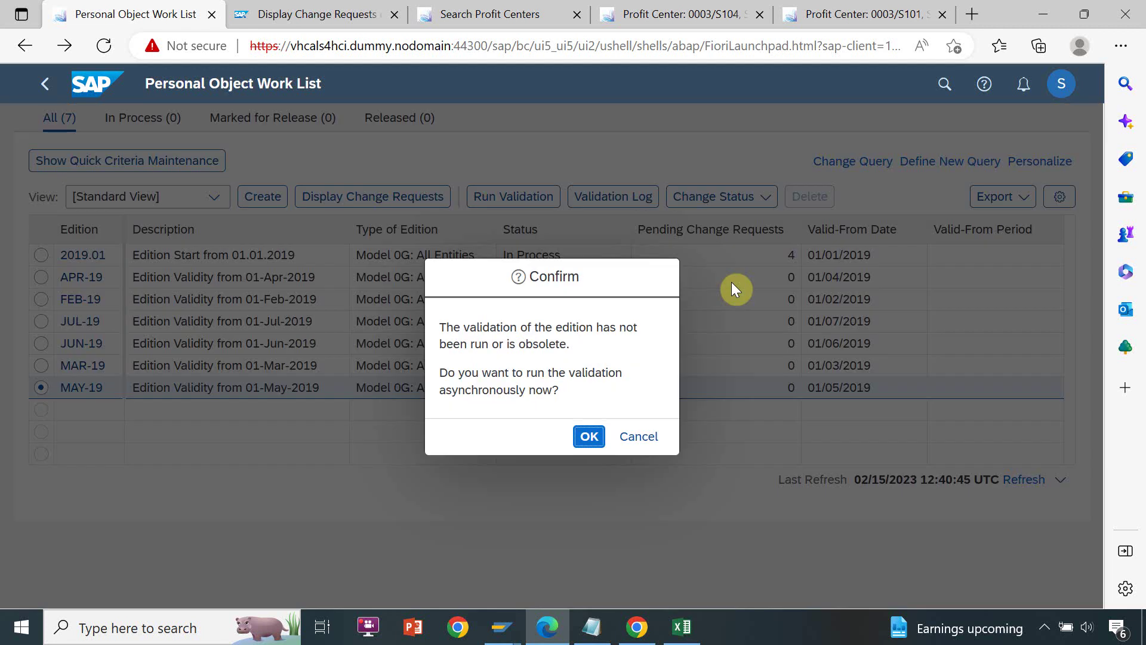
{"action": "left_click", "coordinate": [588, 436]}
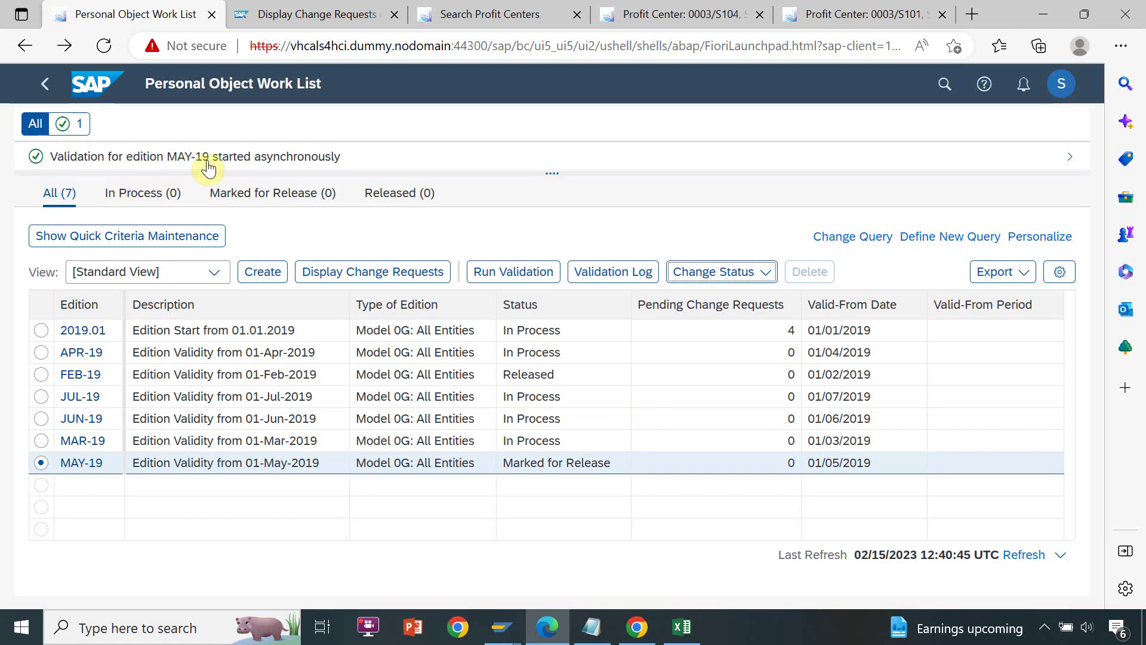
{"action": "left_click", "coordinate": [1022, 554]}
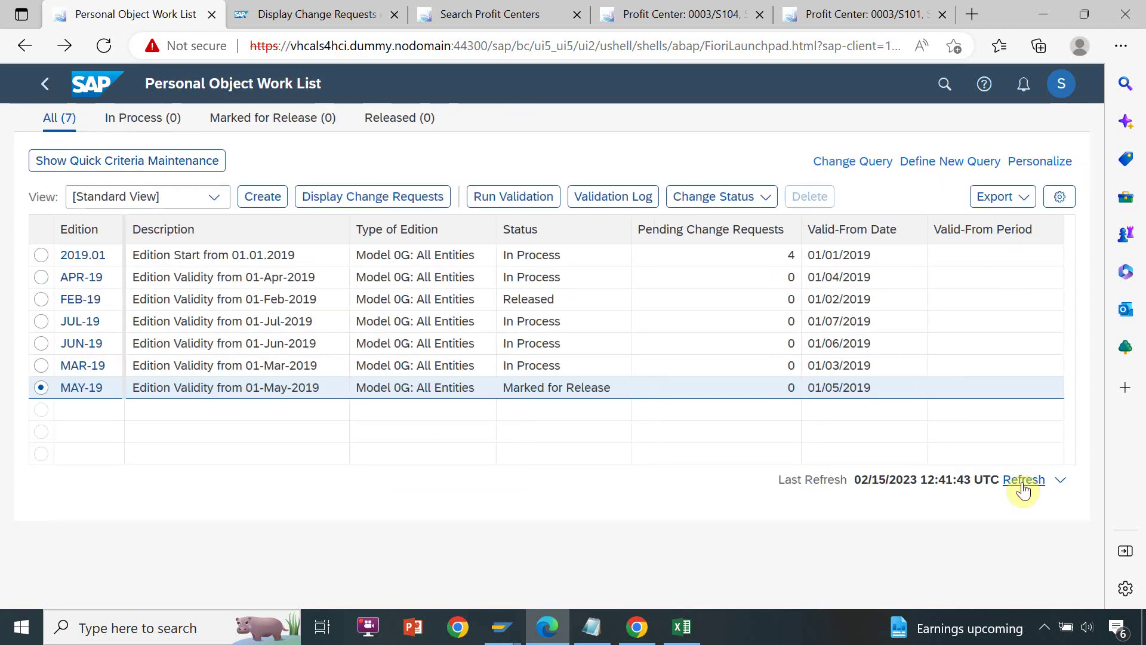
Refresh the edition list repeatedly to check the status of MAY-19
{"action": "left_click", "coordinate": [1024, 483]}
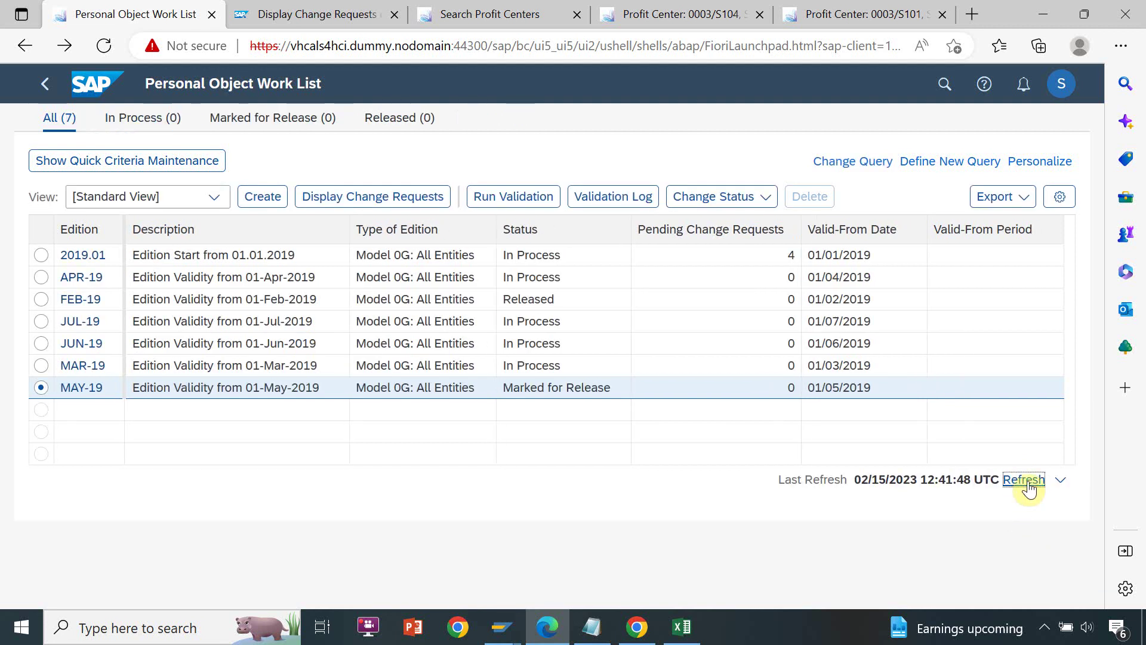
{"action": "left_click", "coordinate": [1028, 481]}
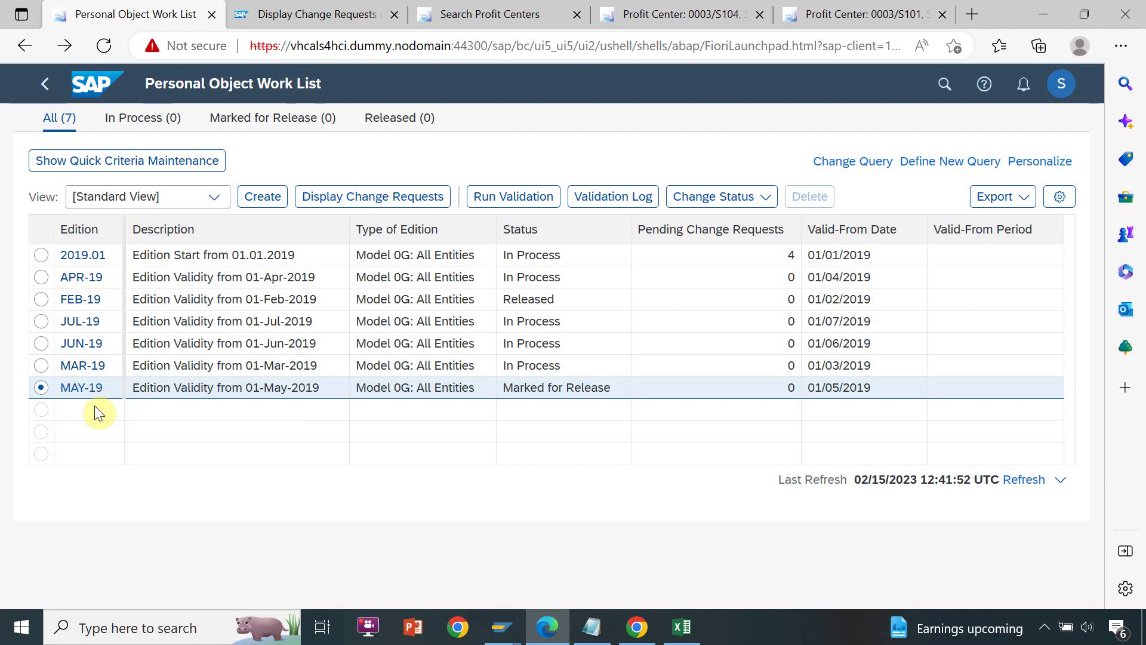
{"action": "left_click", "coordinate": [1043, 481]}
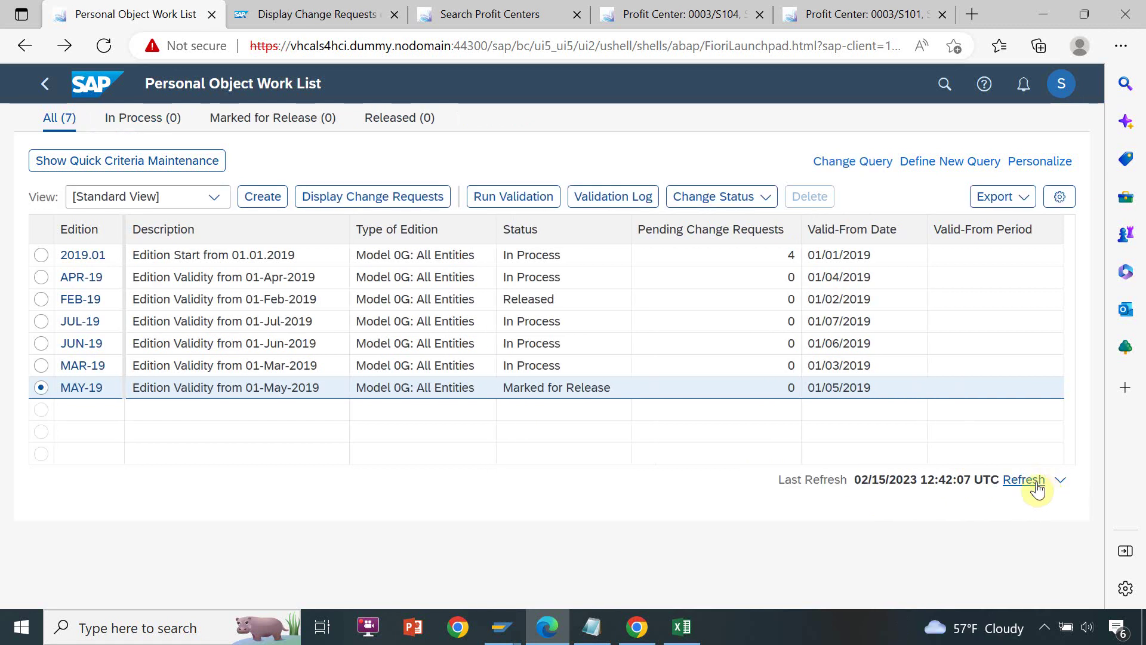
Request the release of edition MAY-19 again, agree to the asynchronous validation run, and refresh the edition list
{"action": "left_click", "coordinate": [766, 199]}
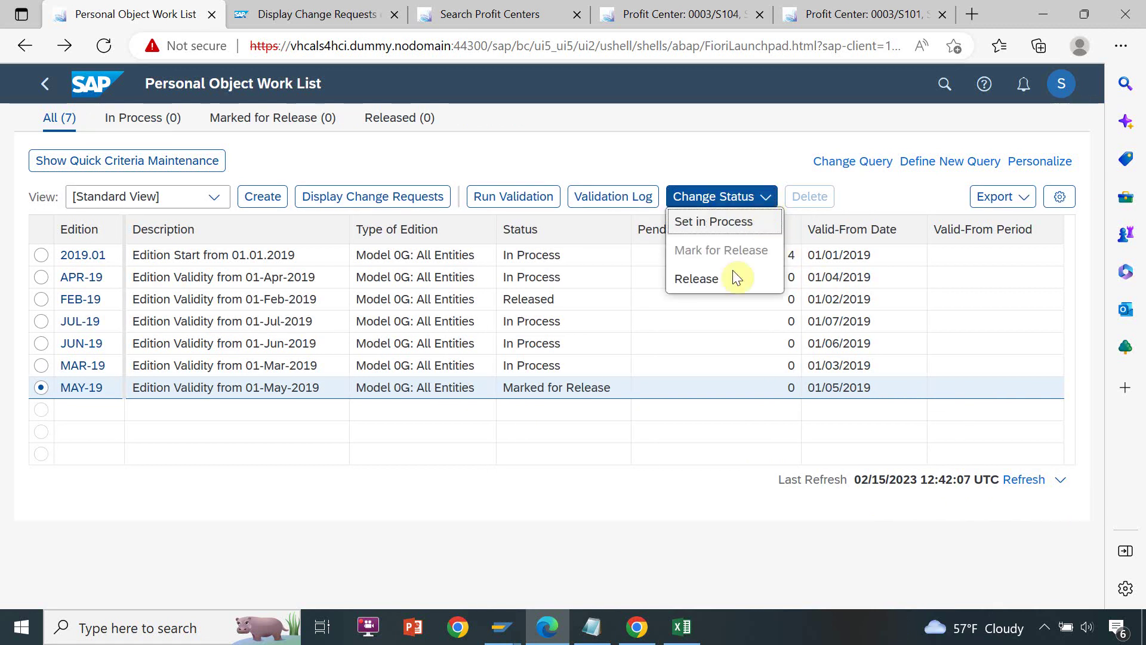
{"action": "left_click", "coordinate": [715, 289]}
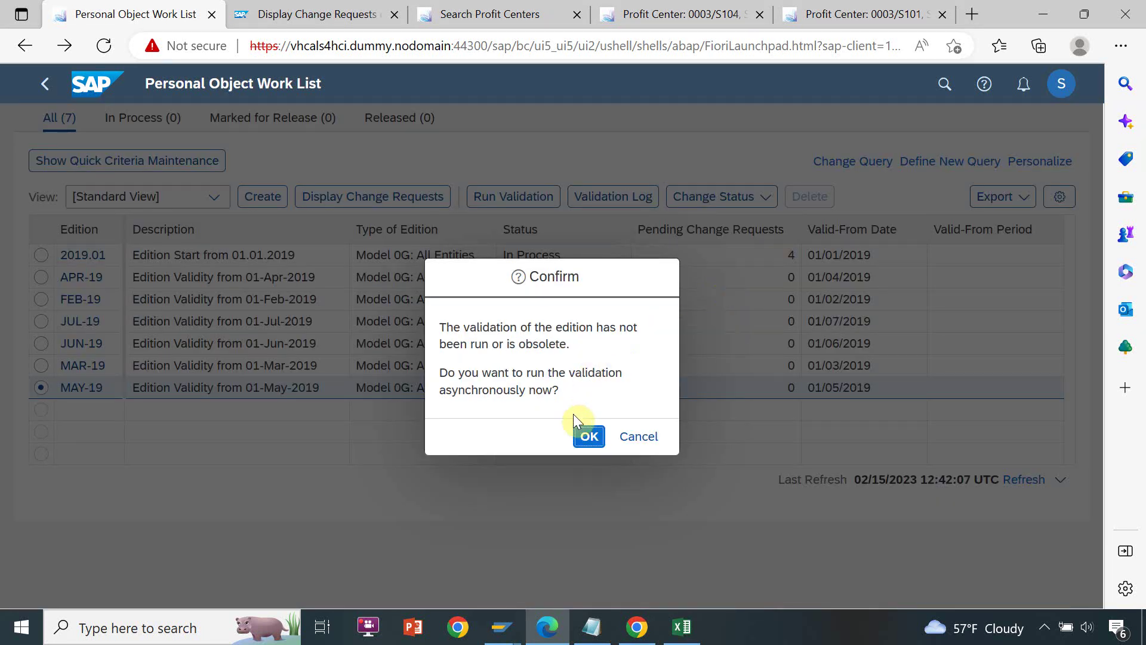
{"action": "left_click", "coordinate": [588, 437]}
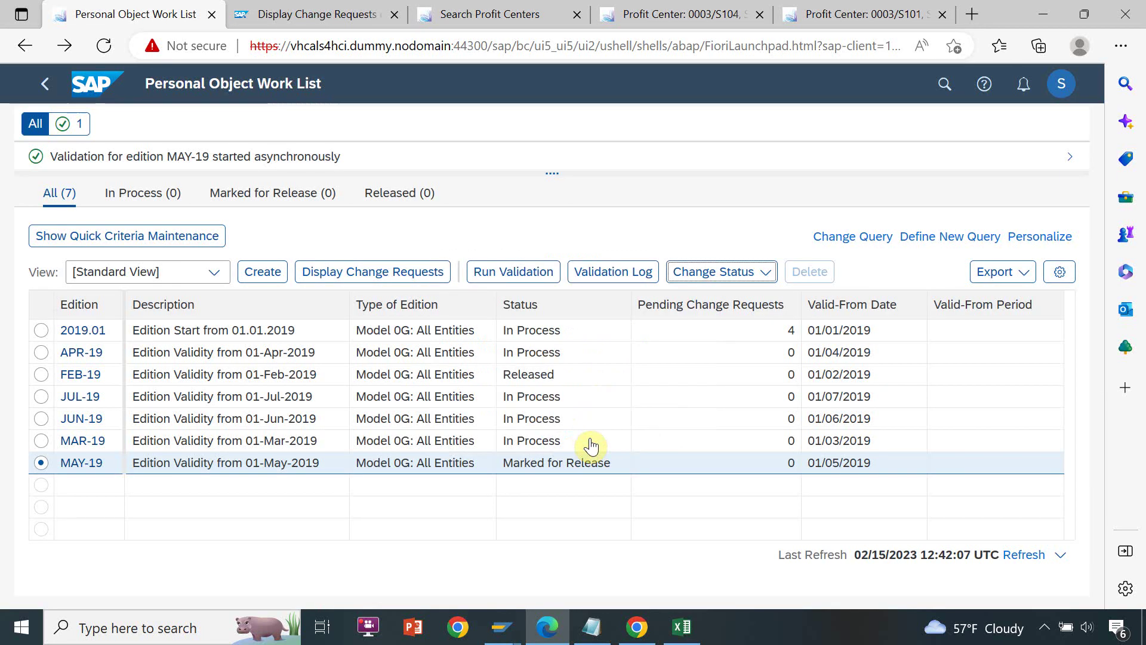
{"action": "left_click", "coordinate": [1023, 561]}
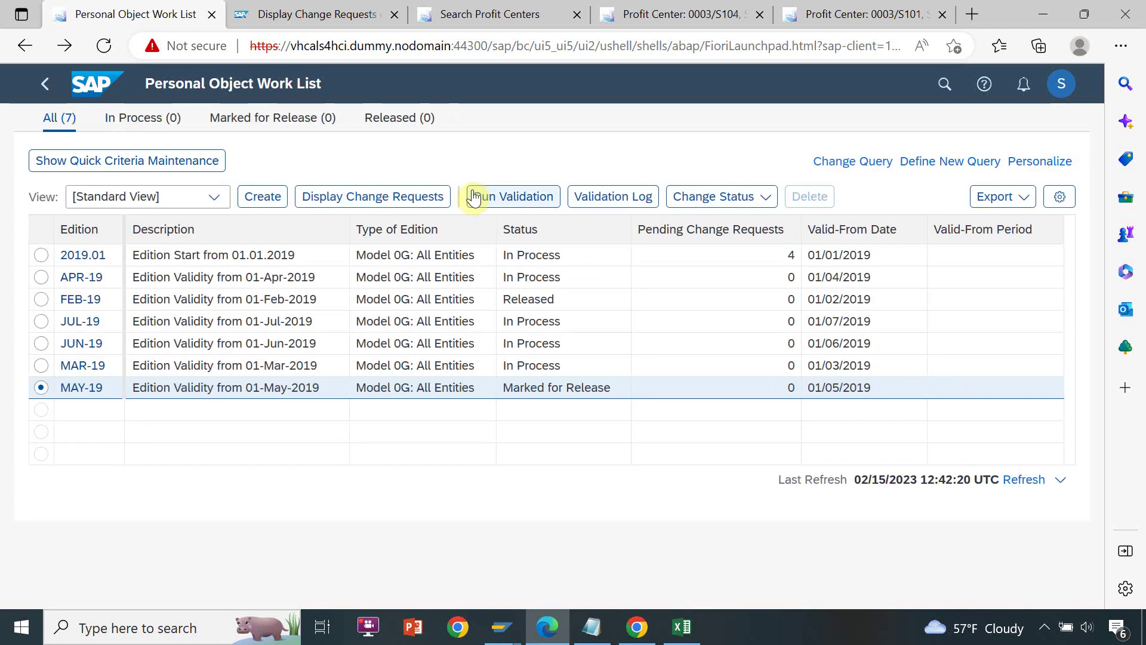
Check the validation log of edition MAY-19, then run its validation again and refresh the list several times
{"action": "left_click", "coordinate": [597, 198]}
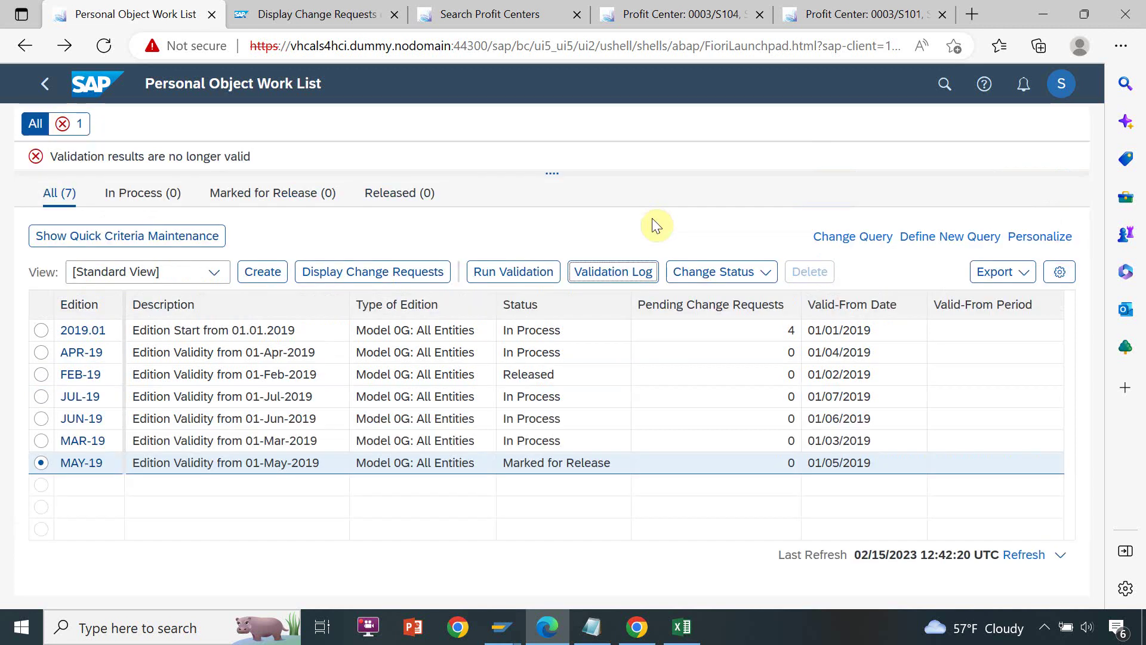
{"action": "left_click", "coordinate": [606, 232]}
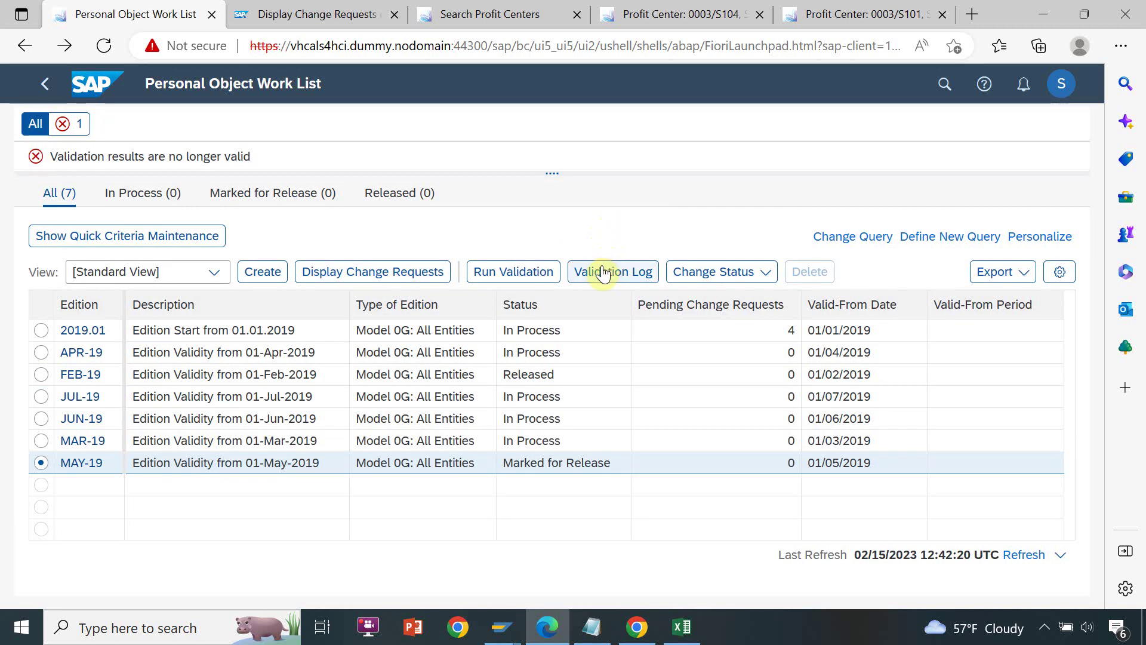
{"action": "left_click", "coordinate": [546, 280]}
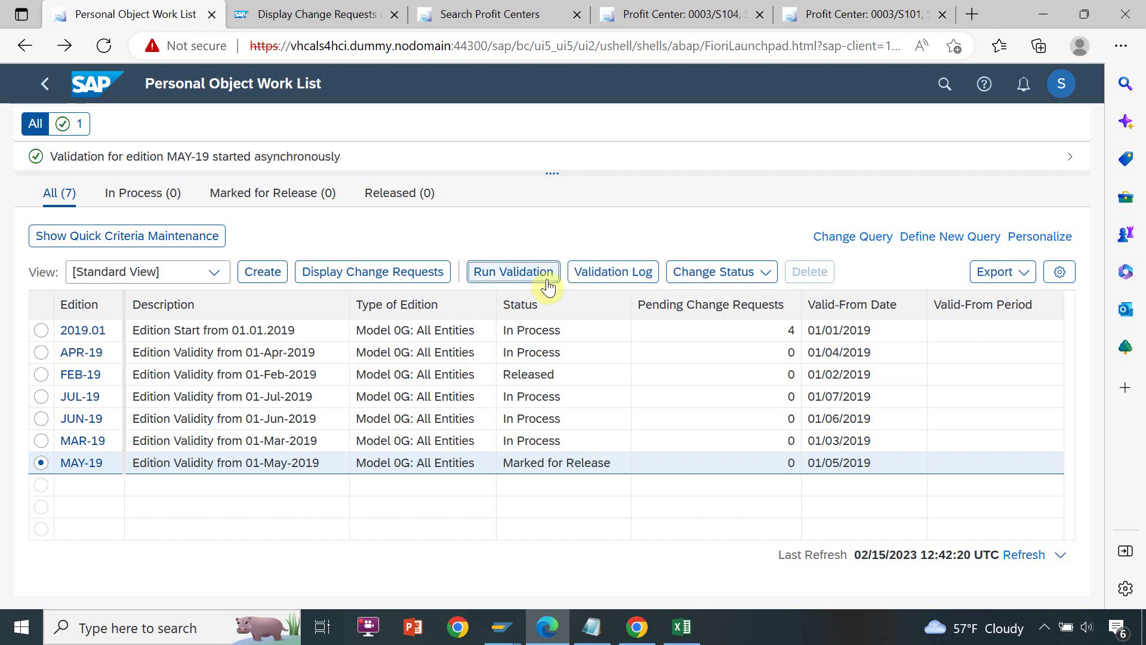
{"action": "left_click", "coordinate": [1022, 558]}
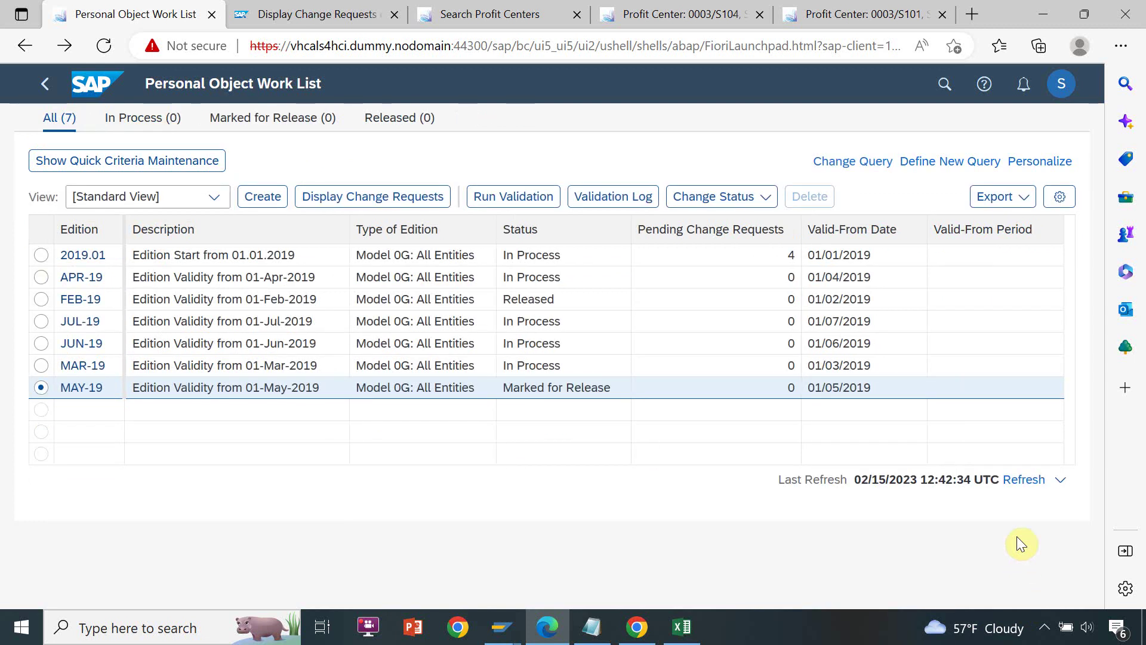
{"action": "left_click", "coordinate": [1013, 486]}
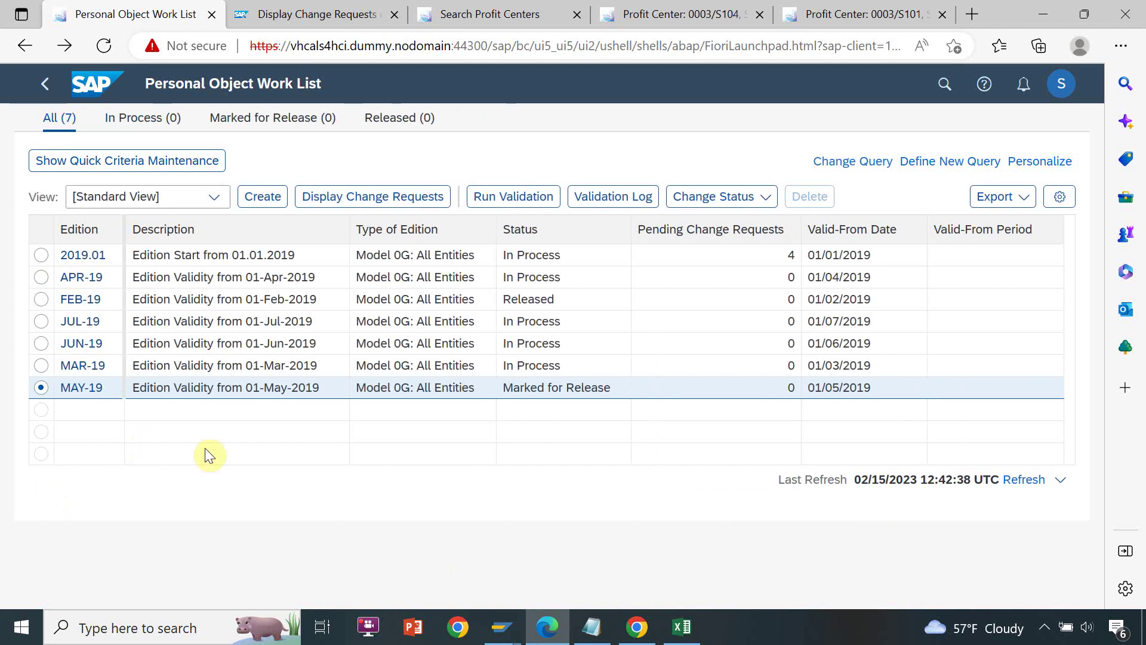
{"action": "left_click", "coordinate": [1023, 479]}
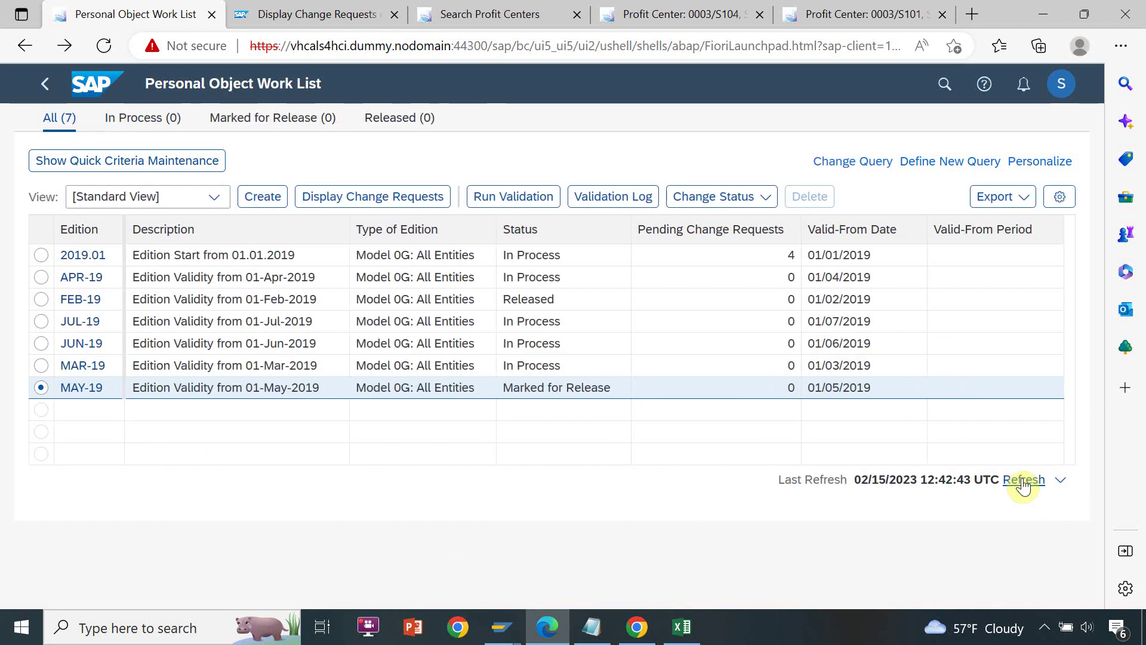
{"action": "left_click", "coordinate": [1023, 479]}
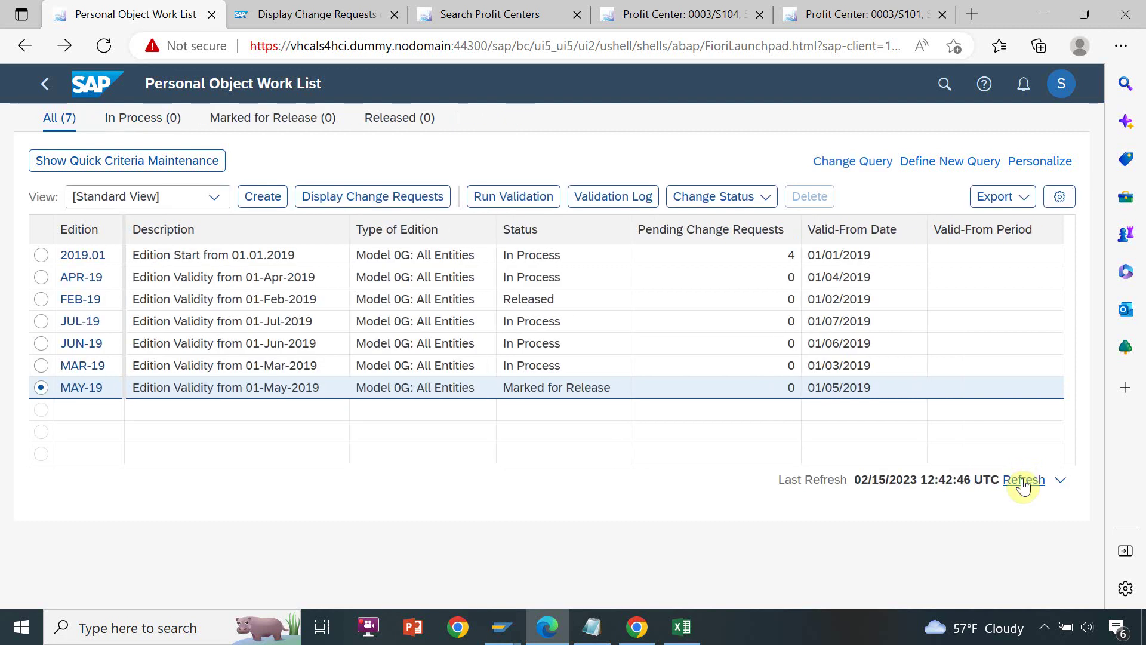
{"action": "left_click", "coordinate": [1023, 479]}
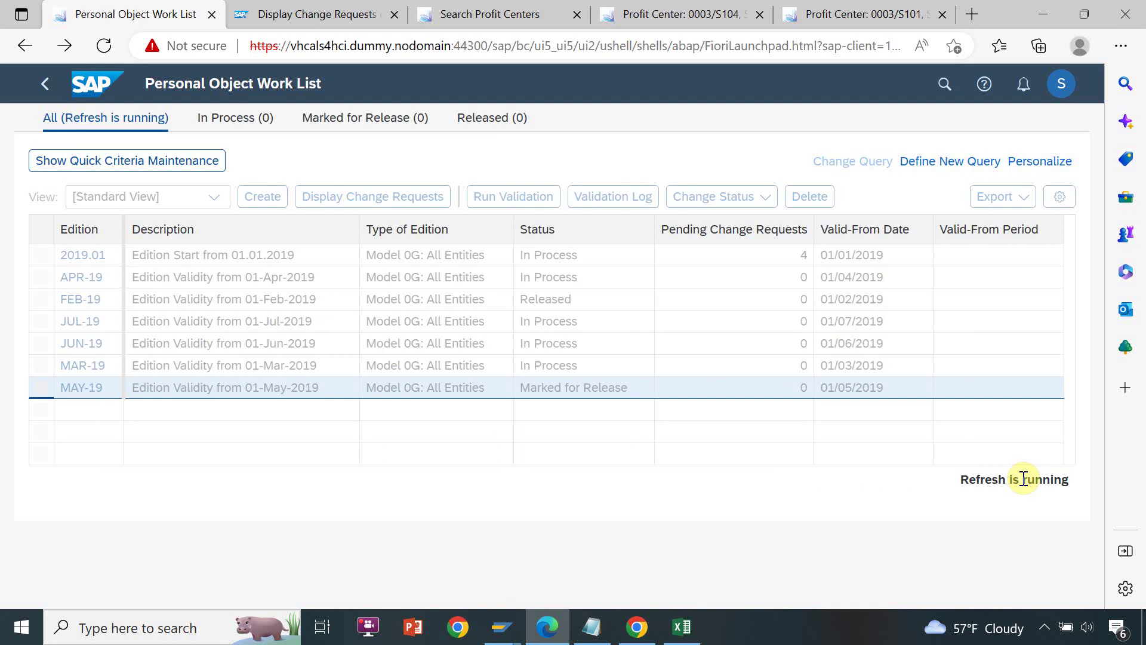
Set edition MAY-19 to Release once more, accept running the validation asynchronously, and refresh the edition list
{"action": "left_click", "coordinate": [758, 198]}
{"action": "left_click", "coordinate": [716, 286]}
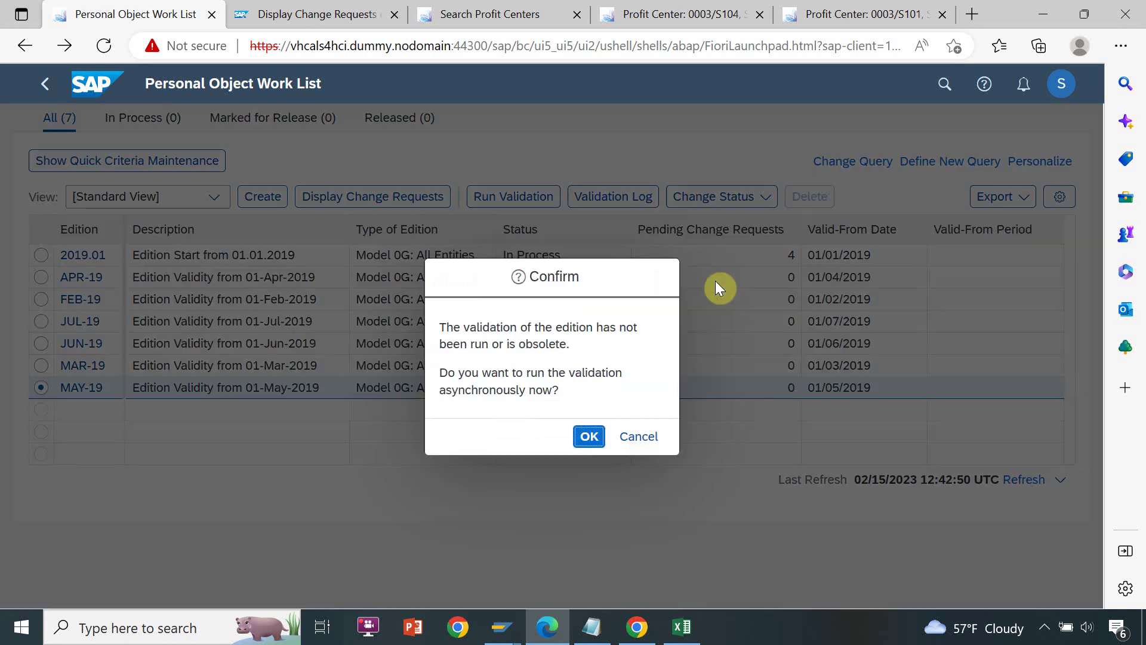
{"action": "left_click", "coordinate": [588, 438]}
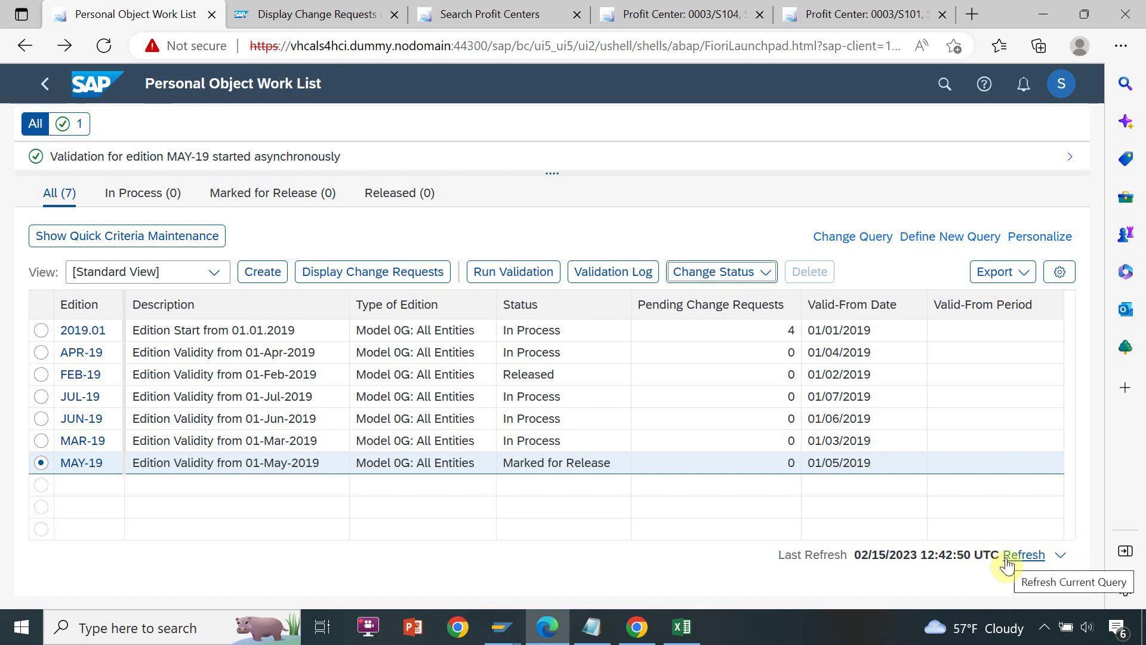
{"action": "left_click", "coordinate": [1036, 566]}
{"action": "left_click", "coordinate": [1024, 555]}
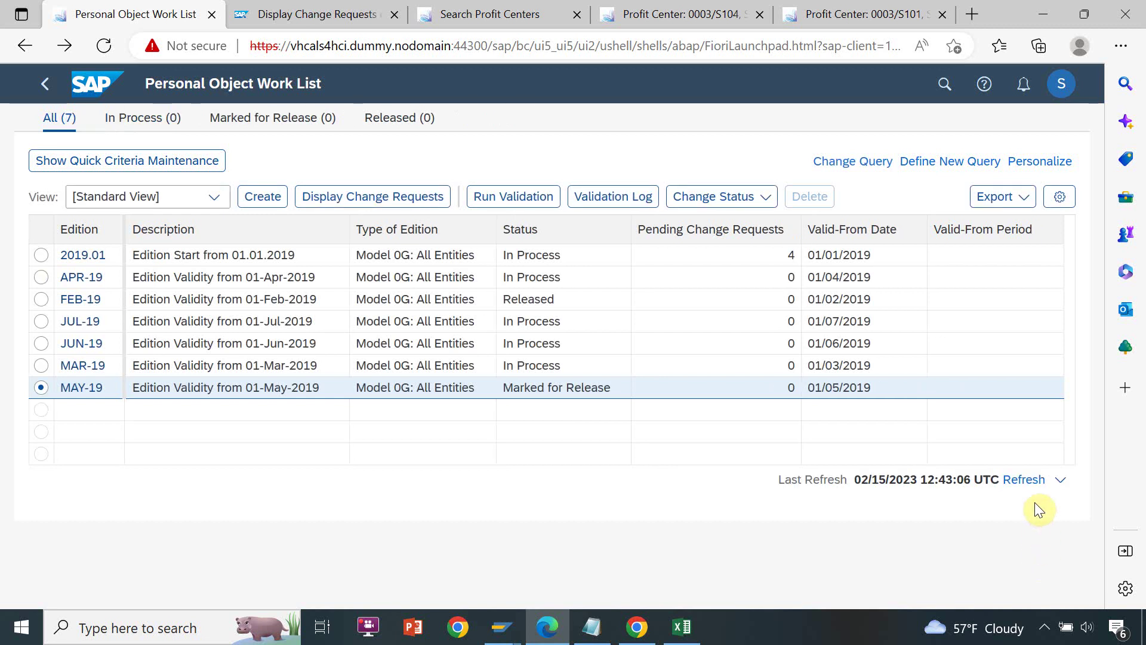
{"action": "left_click", "coordinate": [1019, 478]}
Review the editions offered for a new profit center request of type PCT1P1, and cancel the request details
{"action": "left_click", "coordinate": [326, 13]}
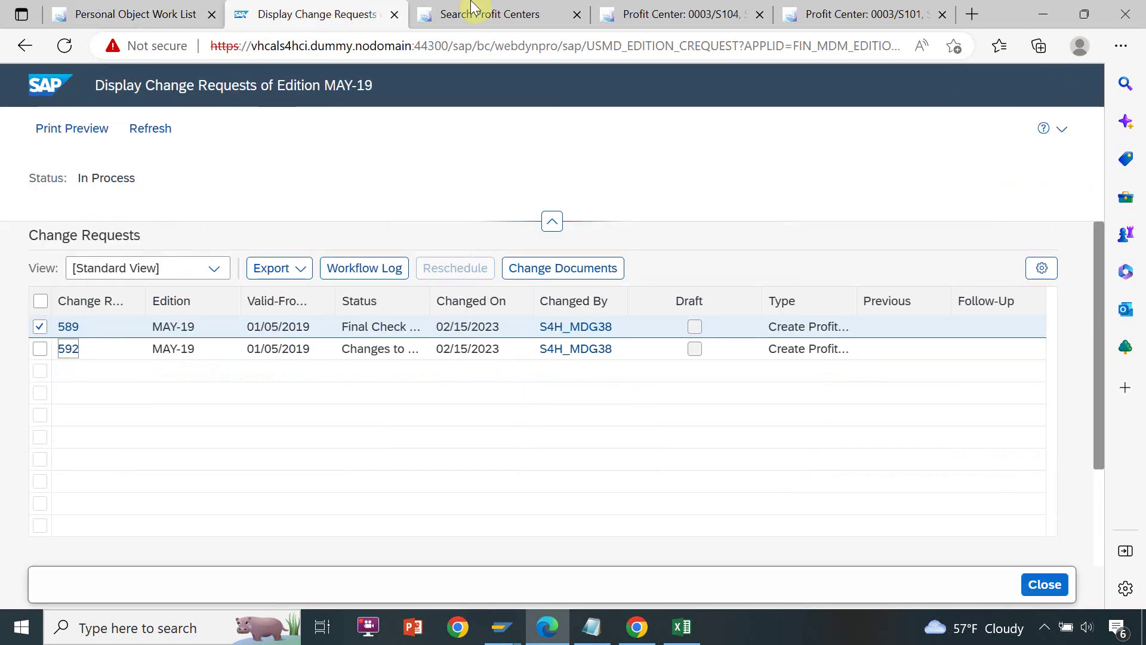
{"action": "left_click", "coordinate": [503, 9]}
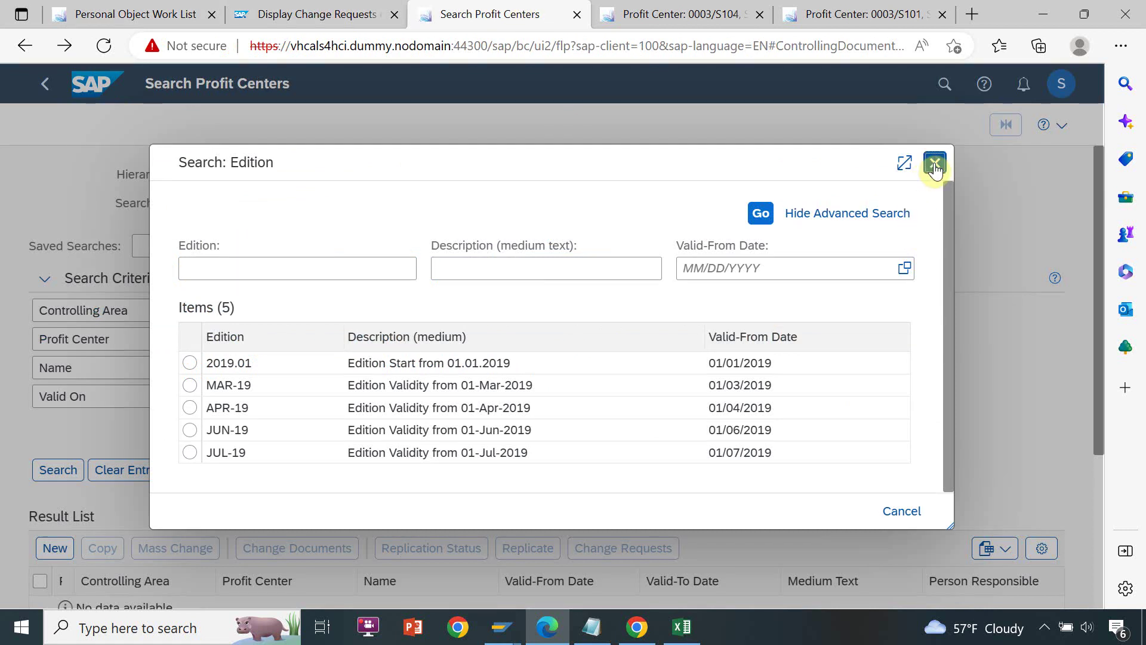
{"action": "key", "text": "Escape"}
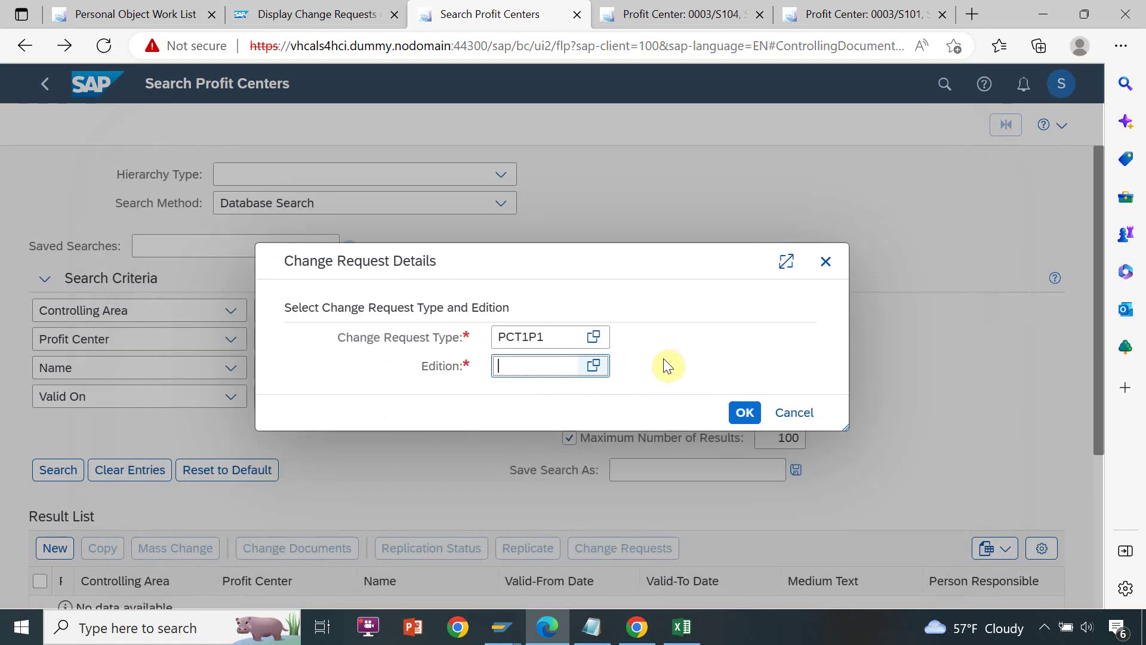
{"action": "left_click", "coordinate": [593, 366]}
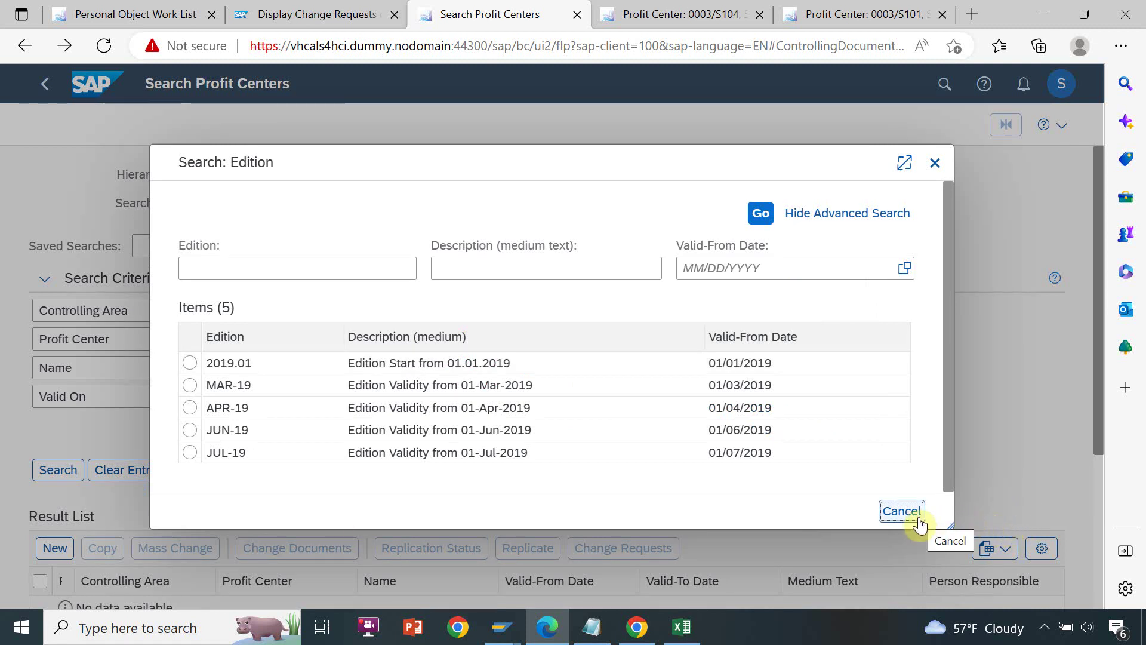
{"action": "left_click", "coordinate": [934, 170]}
{"action": "left_click", "coordinate": [794, 412]}
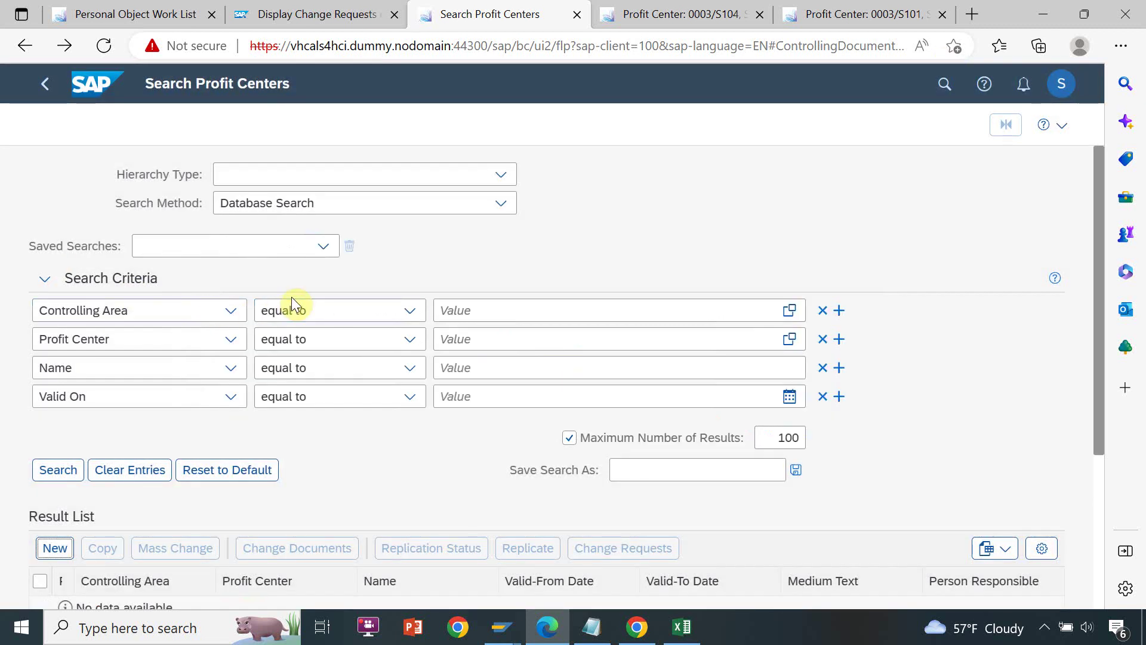
Search for profit center S101 on the Search Profit Centers page
{"action": "left_click", "coordinate": [485, 344]}
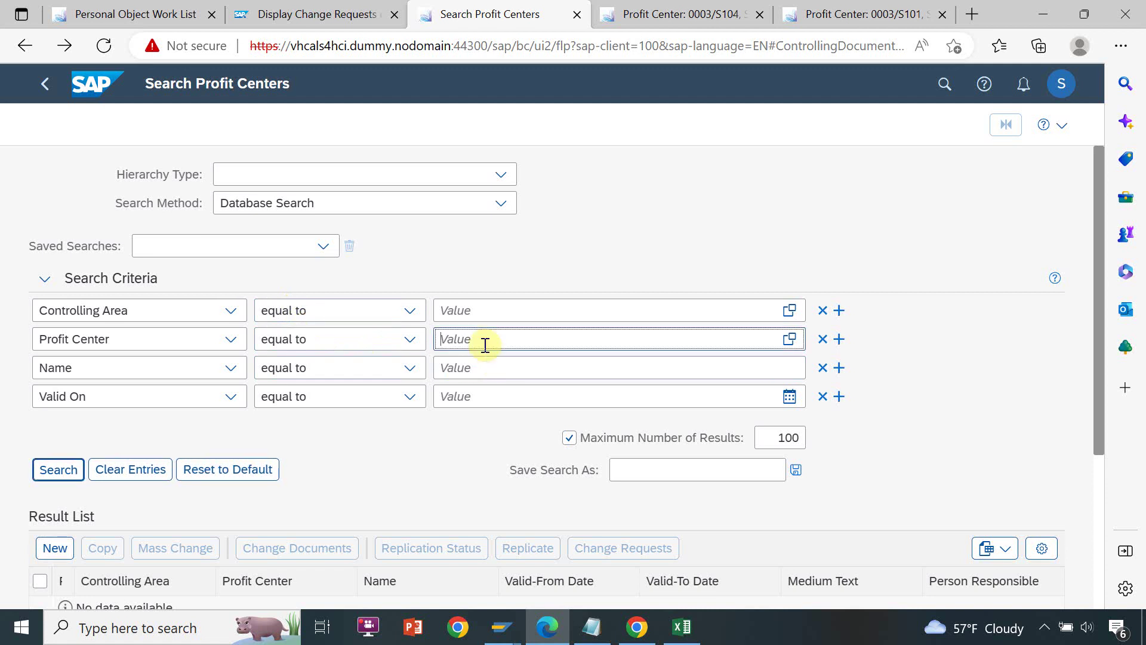
{"action": "type", "text": "S101"}
{"action": "left_click", "coordinate": [55, 471]}
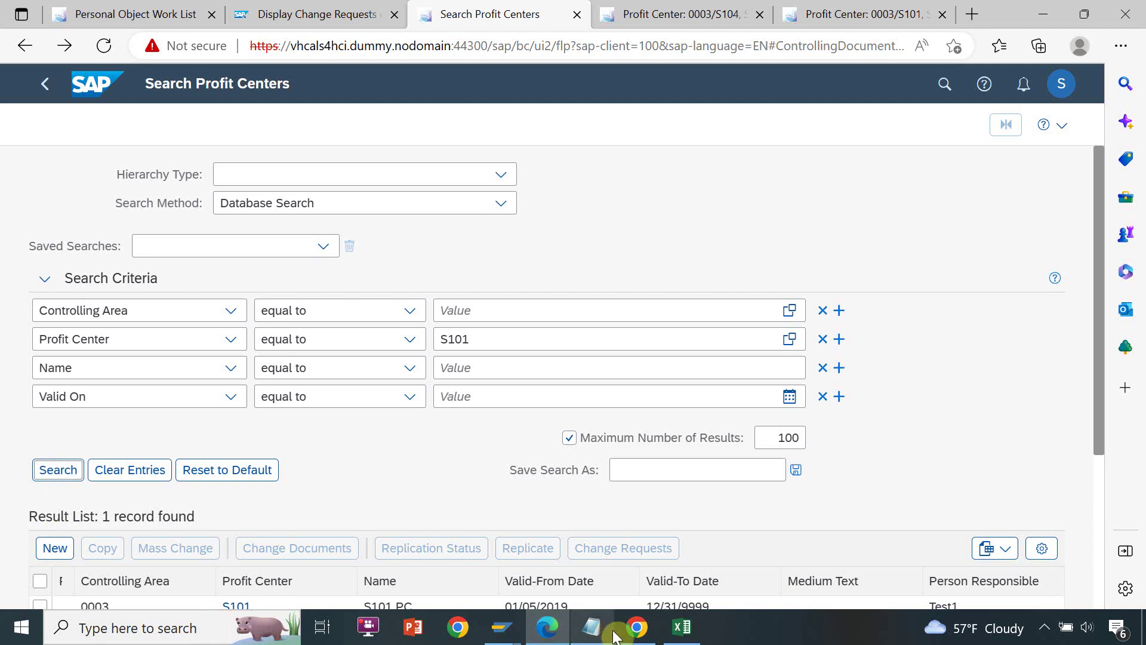
Switch to the Excel workbook Test1 and enter the note "Realeased" in cell I8 beside change request 589
{"action": "left_click", "coordinate": [681, 627]}
{"action": "left_click_drag", "start_coordinate": [176, 316], "coordinate": [244, 317]}
{"action": "left_click", "coordinate": [800, 320]}
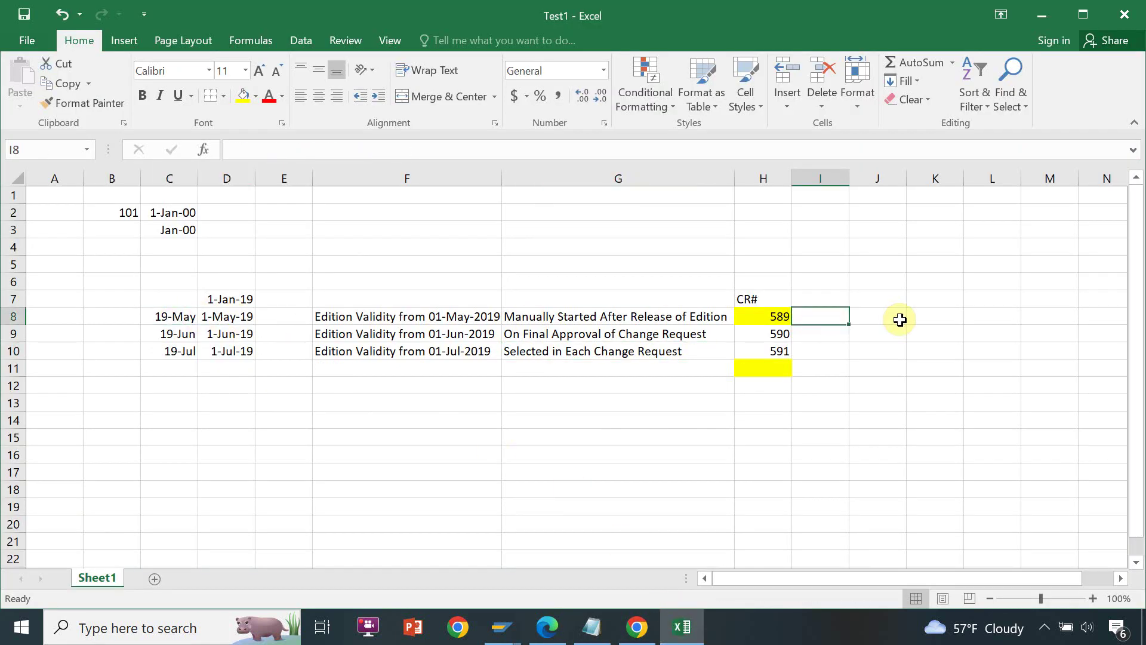
{"action": "type", "text": "Realeased"}
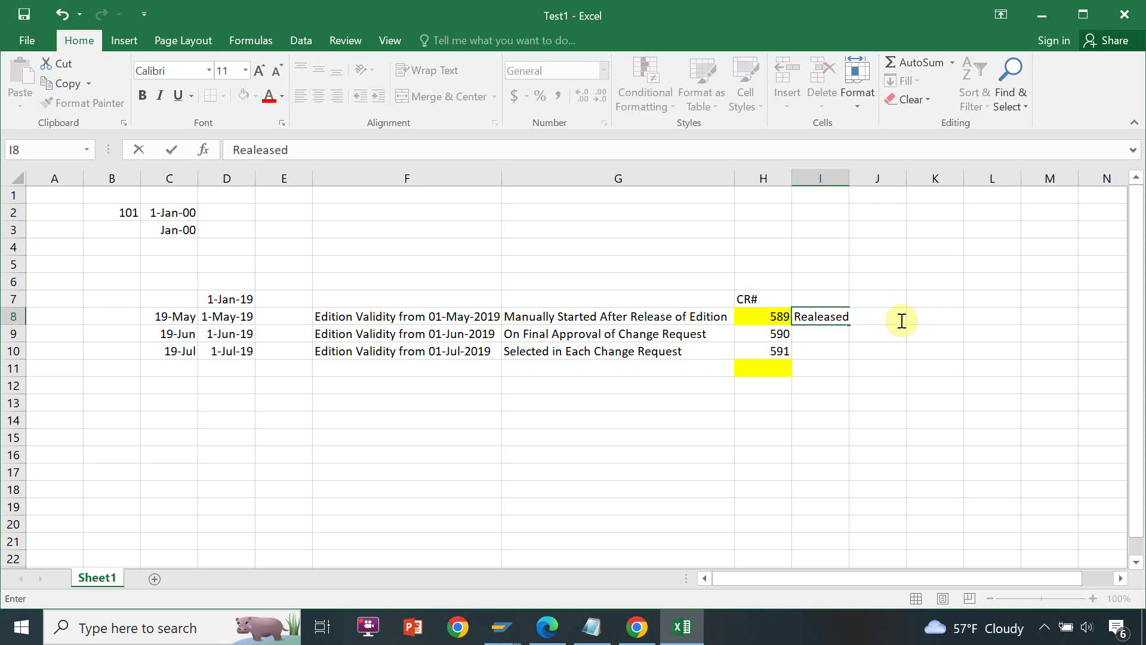
{"action": "left_click", "coordinate": [170, 313]}
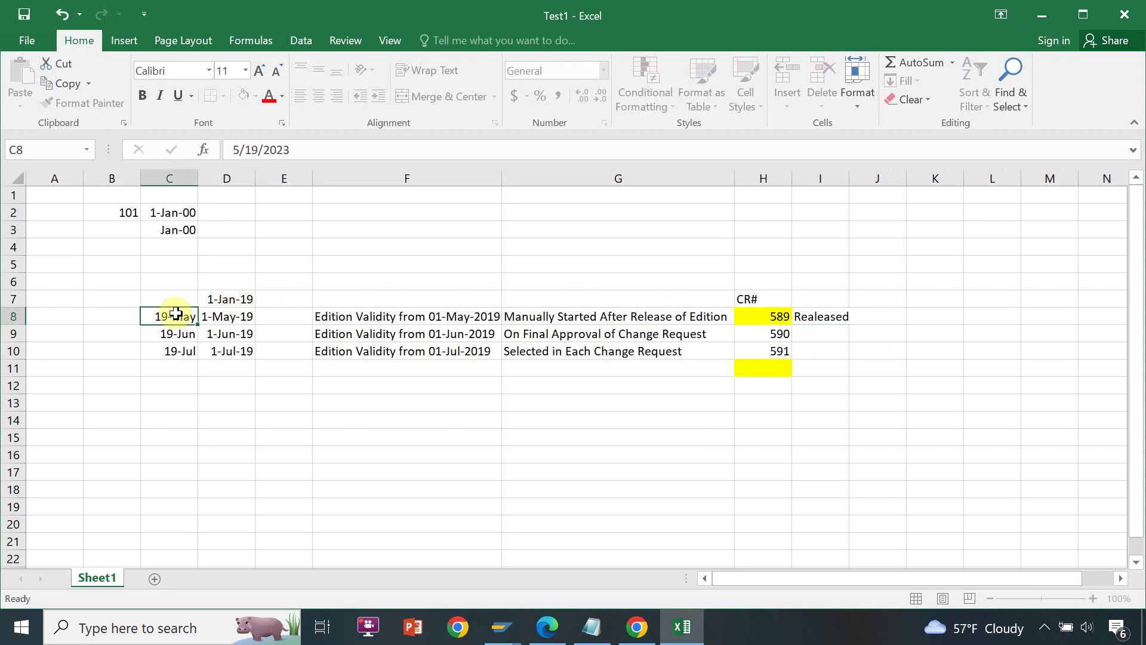
Return to the browser, open profit center S101 from the search results, and close the two older profit center pages
{"action": "key", "text": "alt+Tab"}
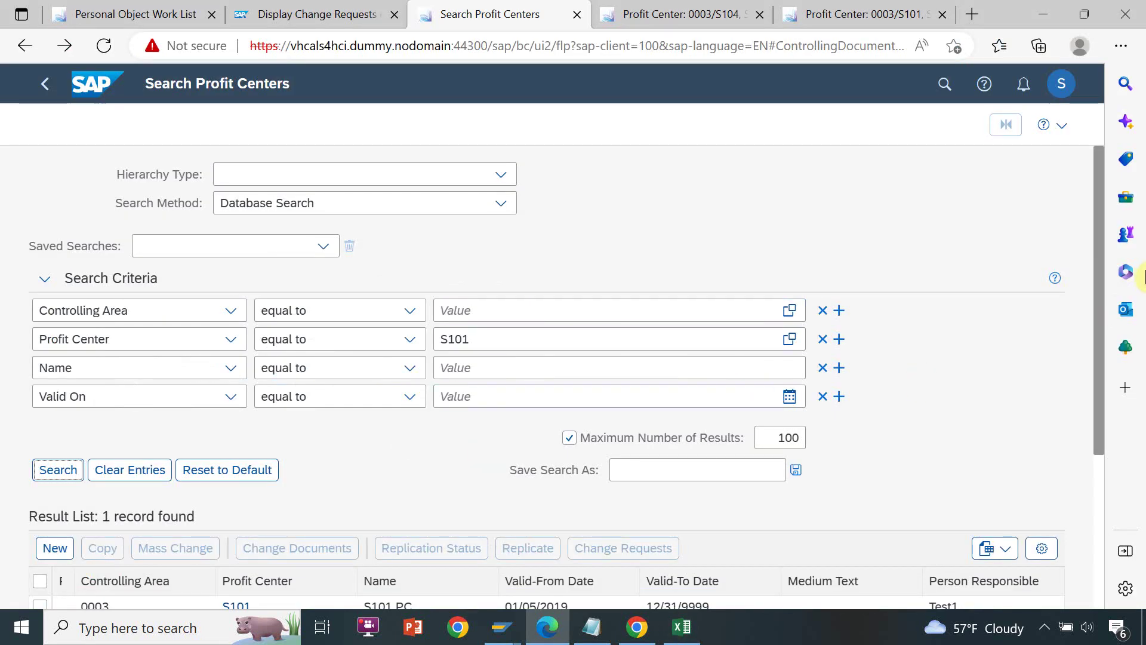
{"action": "left_click_drag", "start_coordinate": [1097, 373], "coordinate": [1096, 474]}
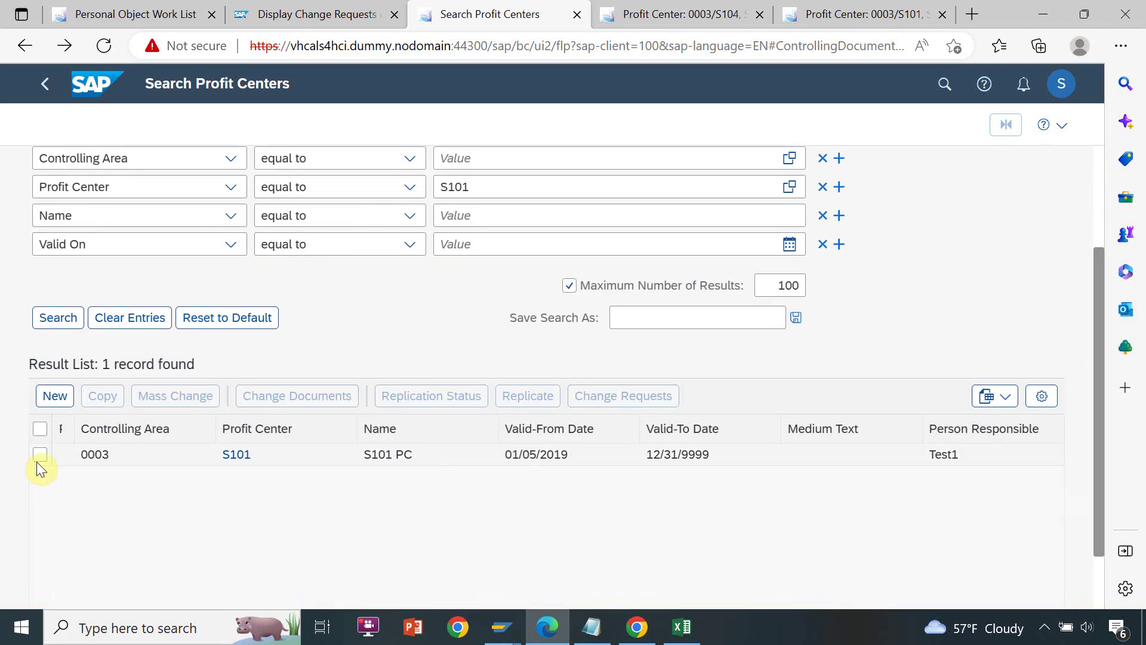
{"action": "left_click", "coordinate": [244, 458]}
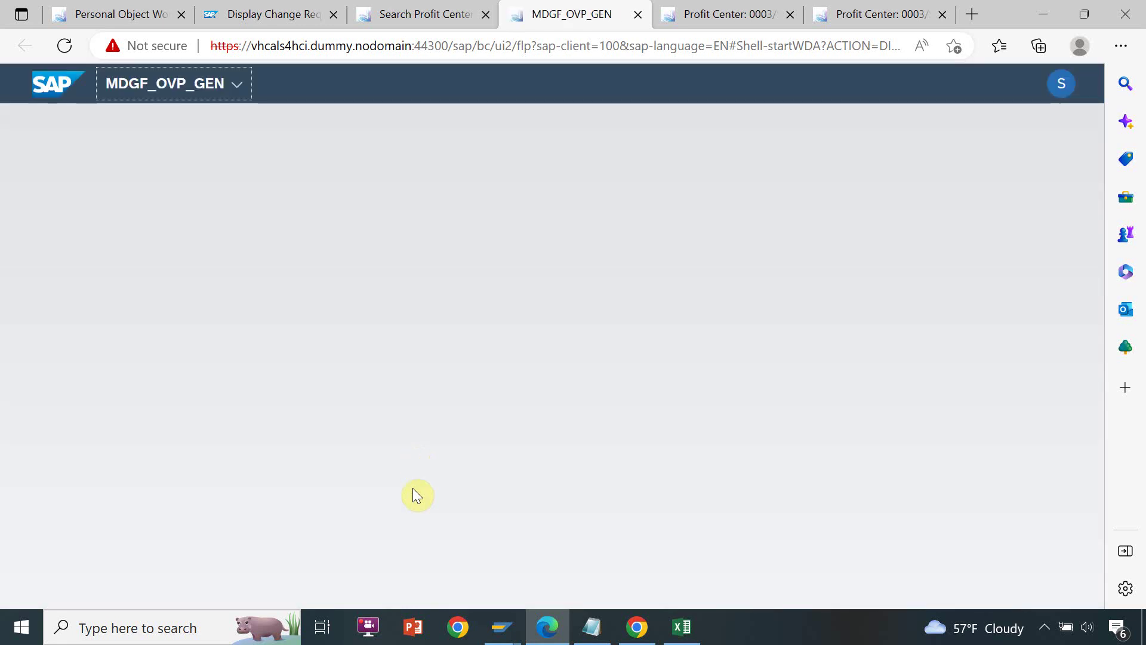
{"action": "left_click", "coordinate": [789, 14]}
{"action": "left_click", "coordinate": [789, 14]}
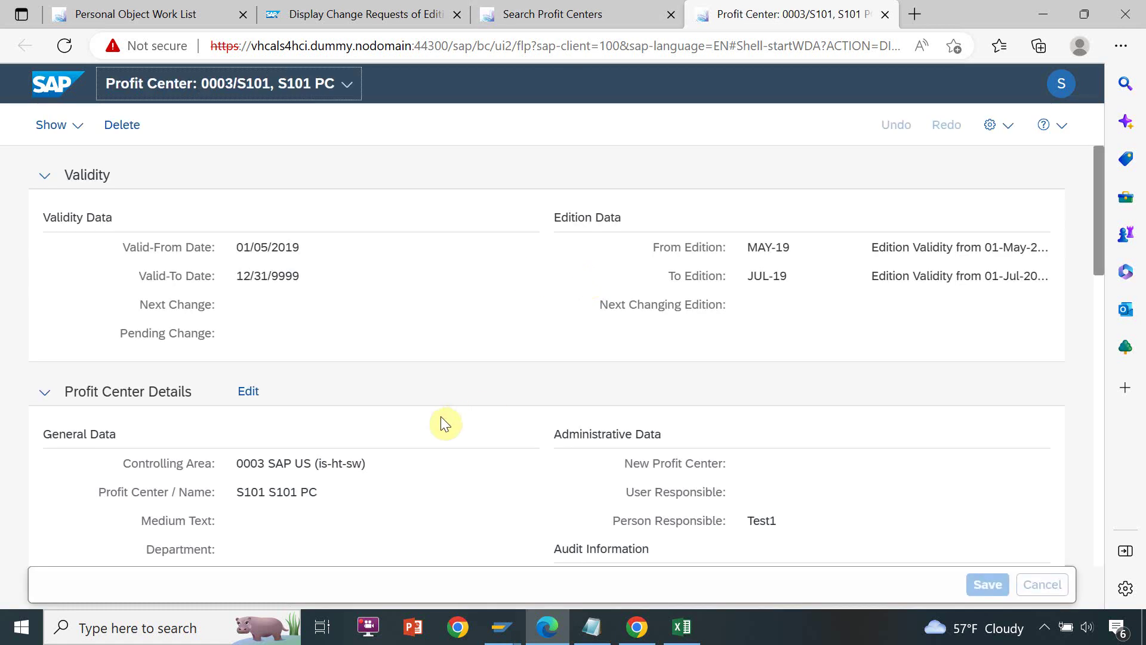
Start editing the details of profit center S101 with change request type PCT2P1 and edition JUN-19
{"action": "left_click", "coordinate": [249, 391]}
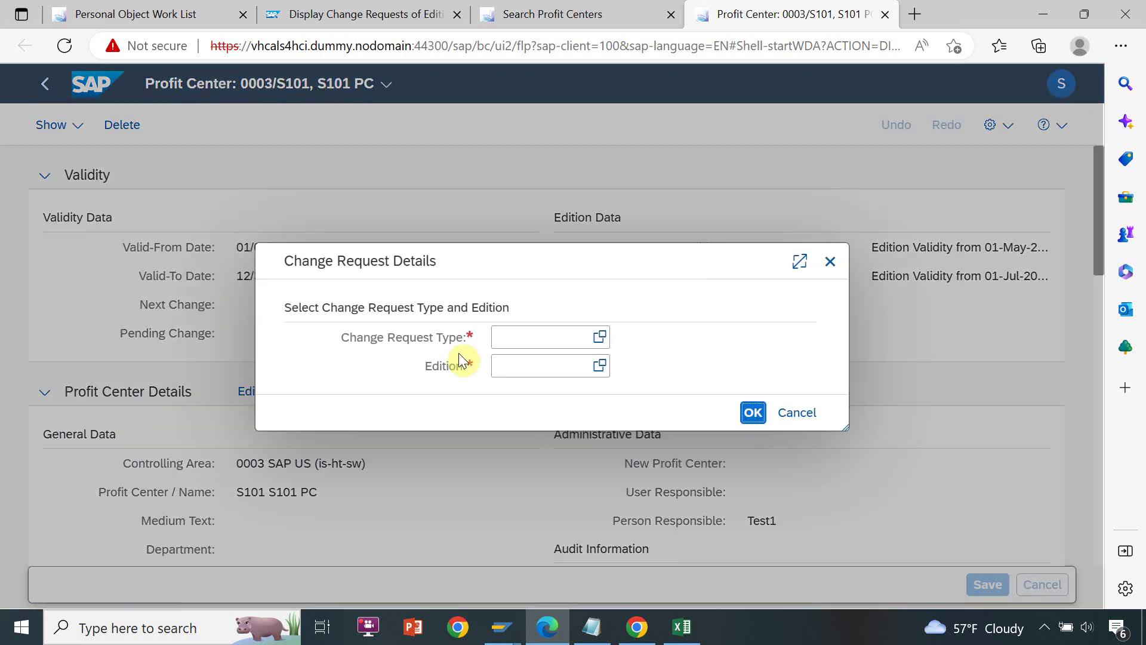
{"action": "left_click", "coordinate": [597, 337]}
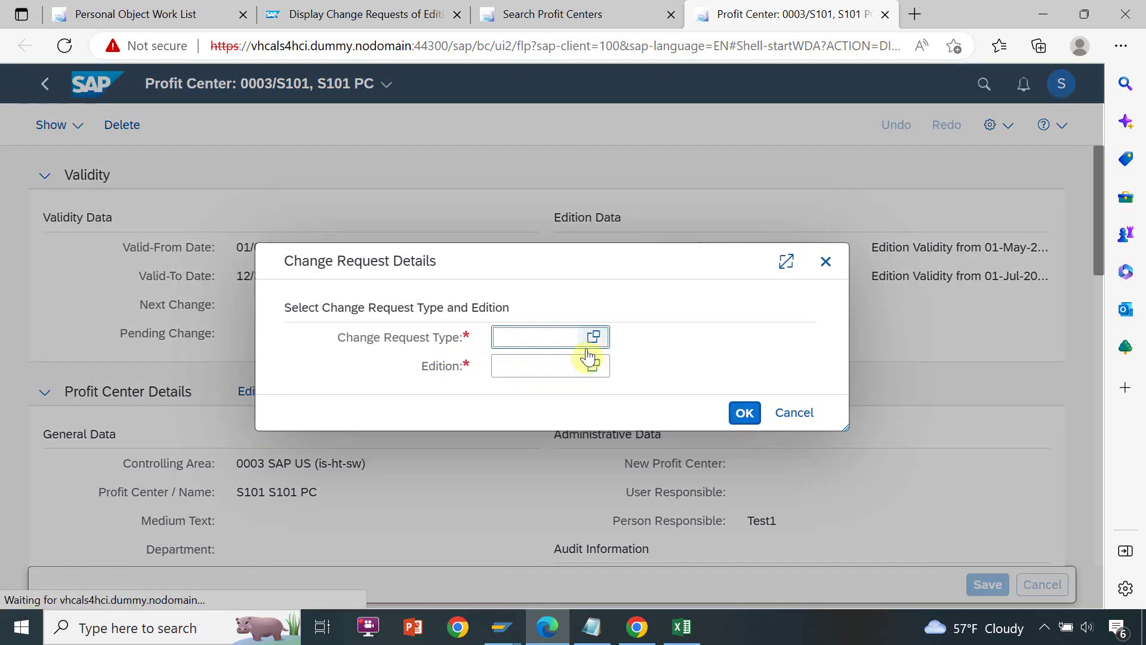
{"action": "left_click", "coordinate": [621, 341]}
{"action": "left_click", "coordinate": [597, 366]}
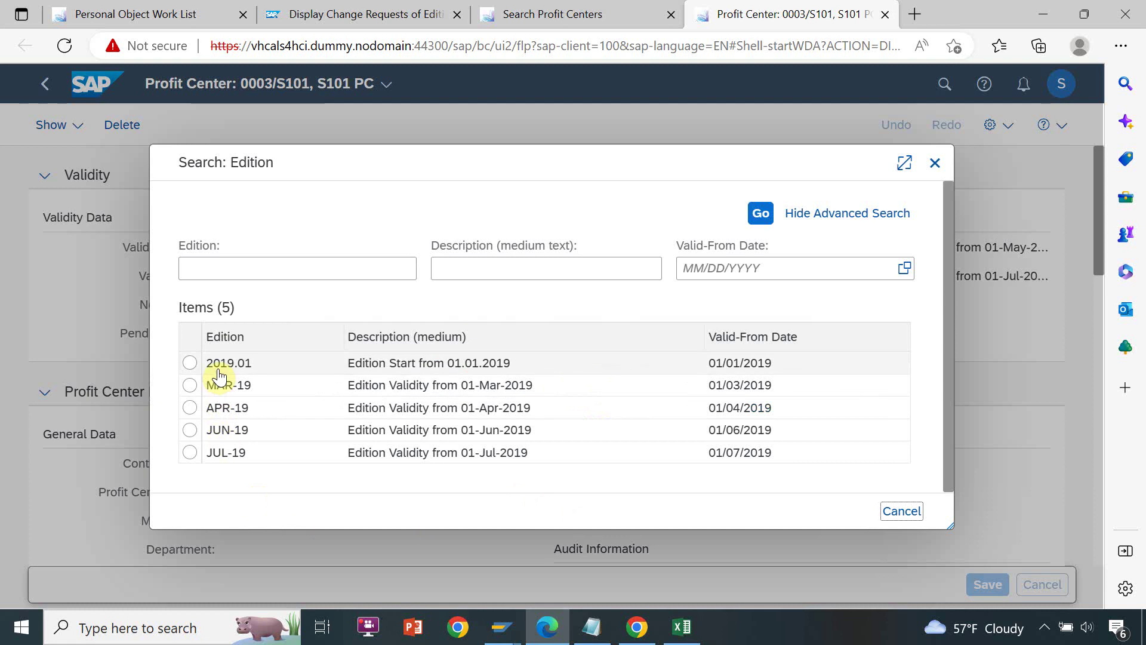
{"action": "left_click", "coordinate": [247, 441]}
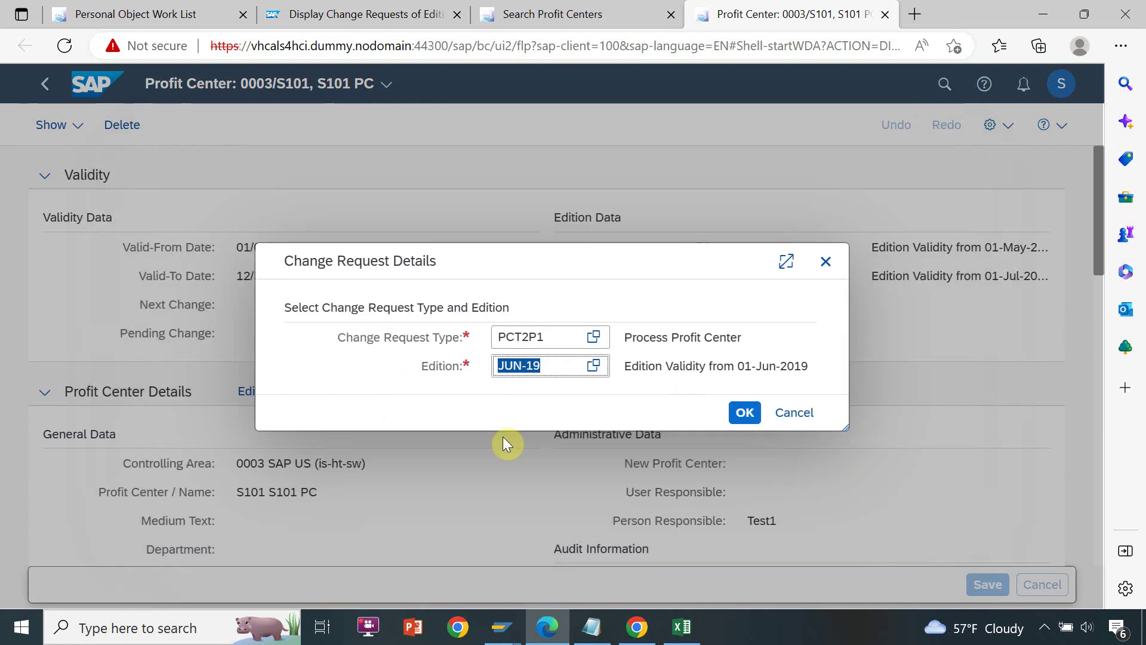
{"action": "left_click", "coordinate": [748, 412]}
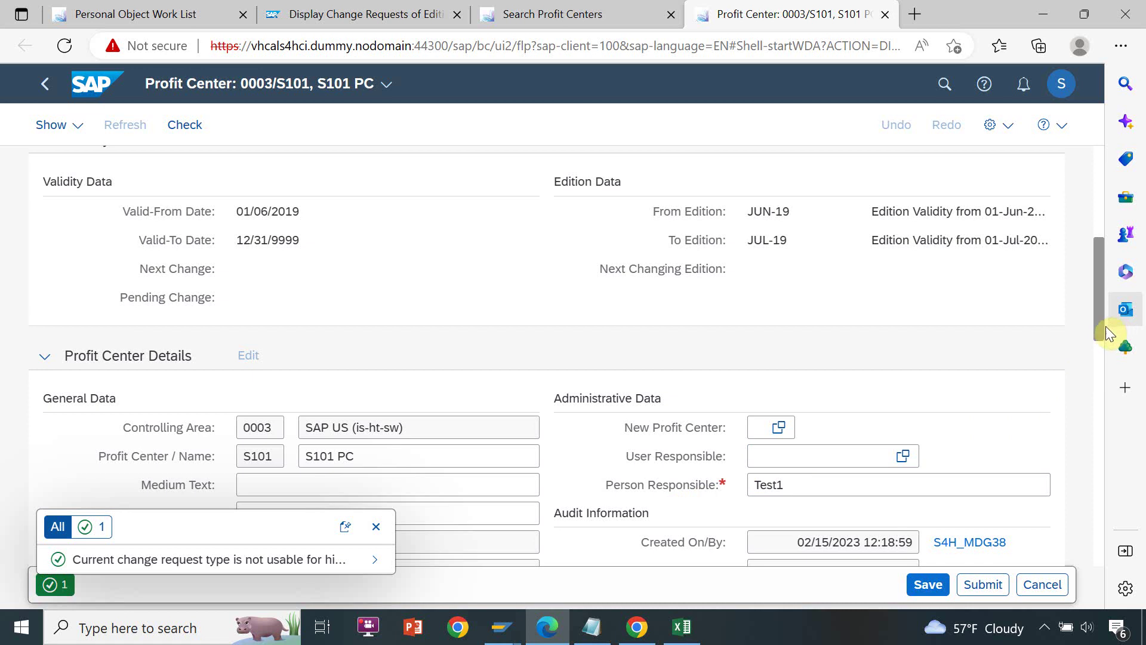
Change the profit center's name to "S101 PC 101" and describe the change request as "Change on PC S101"
{"action": "left_click_drag", "start_coordinate": [1098, 328], "coordinate": [1098, 368]}
{"action": "left_click", "coordinate": [485, 292]}
{"action": "type", "text": "101"}
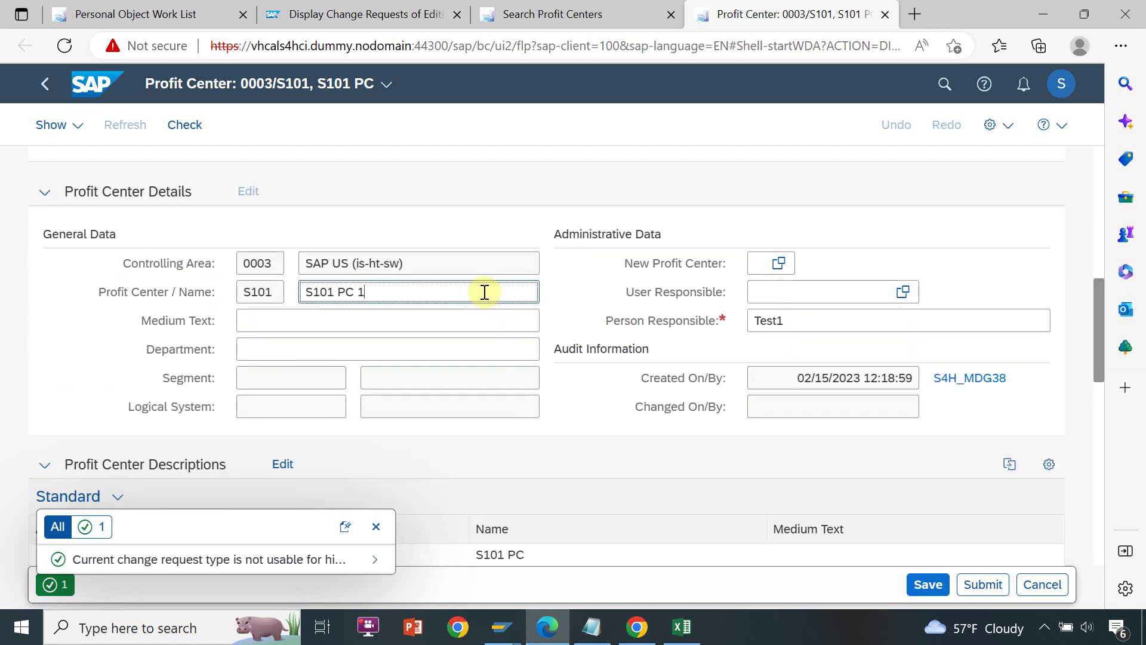
{"action": "left_click_drag", "start_coordinate": [1097, 342], "coordinate": [1099, 218]}
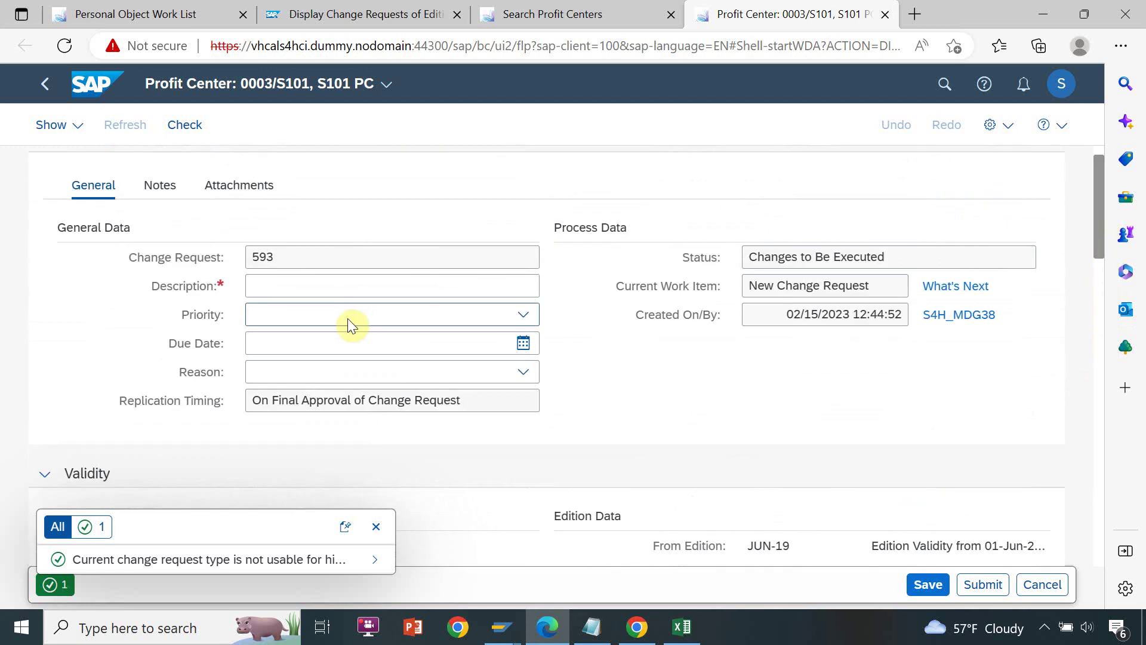
{"action": "left_click", "coordinate": [343, 286]}
{"action": "type", "text": "Change"}
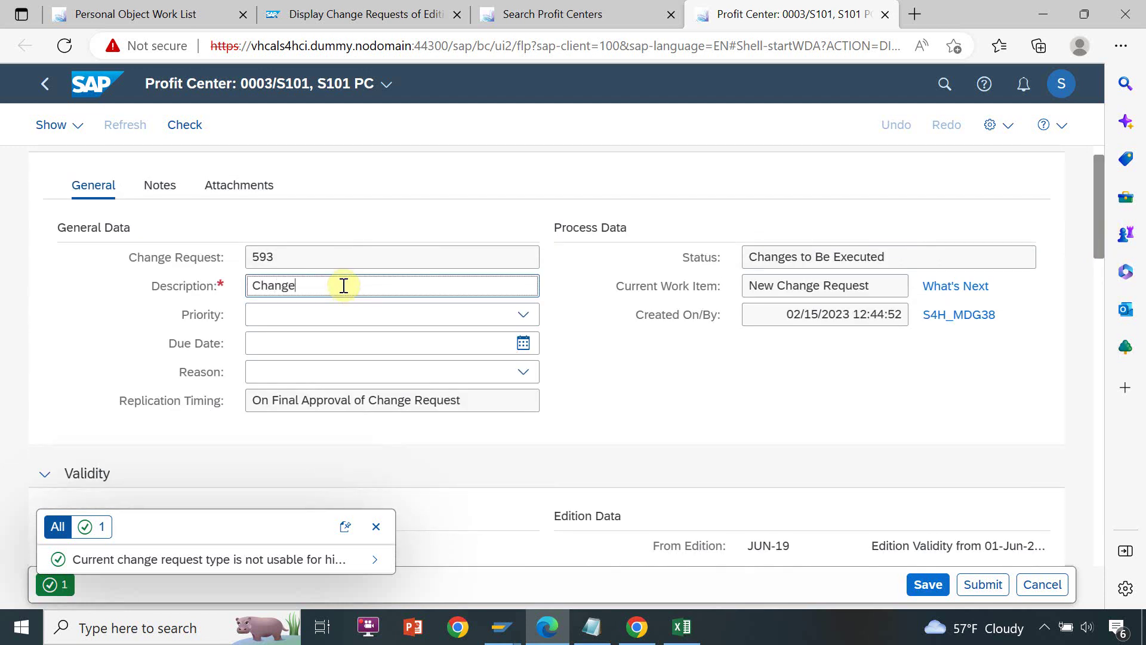
{"action": "type", "text": " on PC S101"}
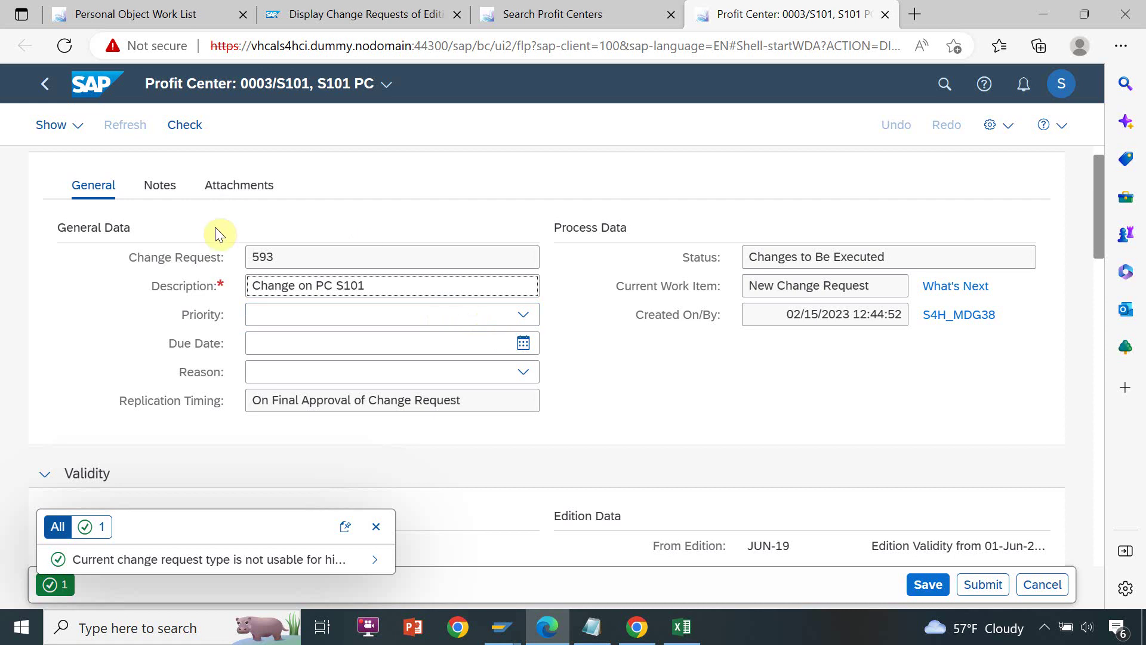
Check and submit the S101 change request, and finalize its processing after a refresh
{"action": "left_click", "coordinate": [186, 127]}
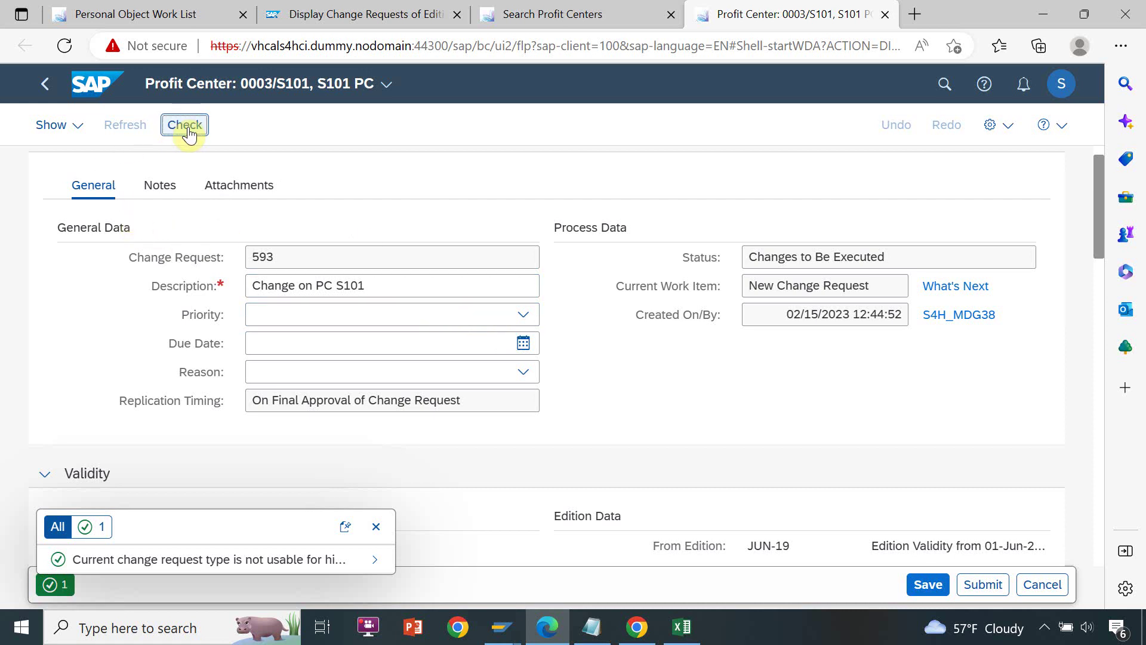
{"action": "left_click", "coordinate": [982, 585]}
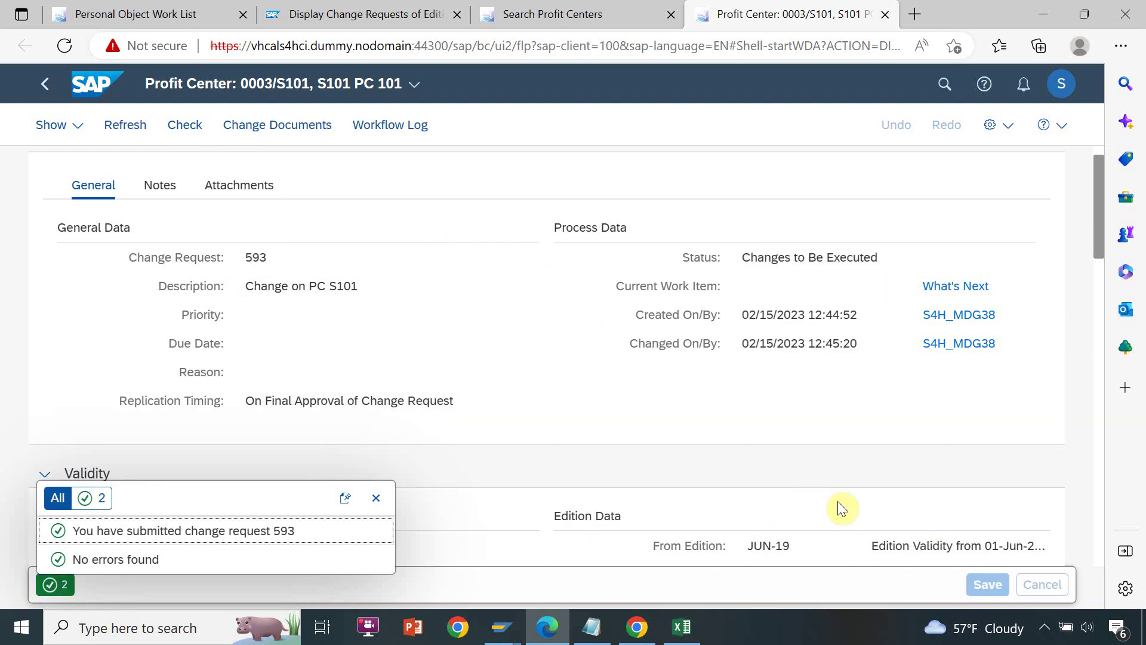
{"action": "left_click", "coordinate": [141, 125]}
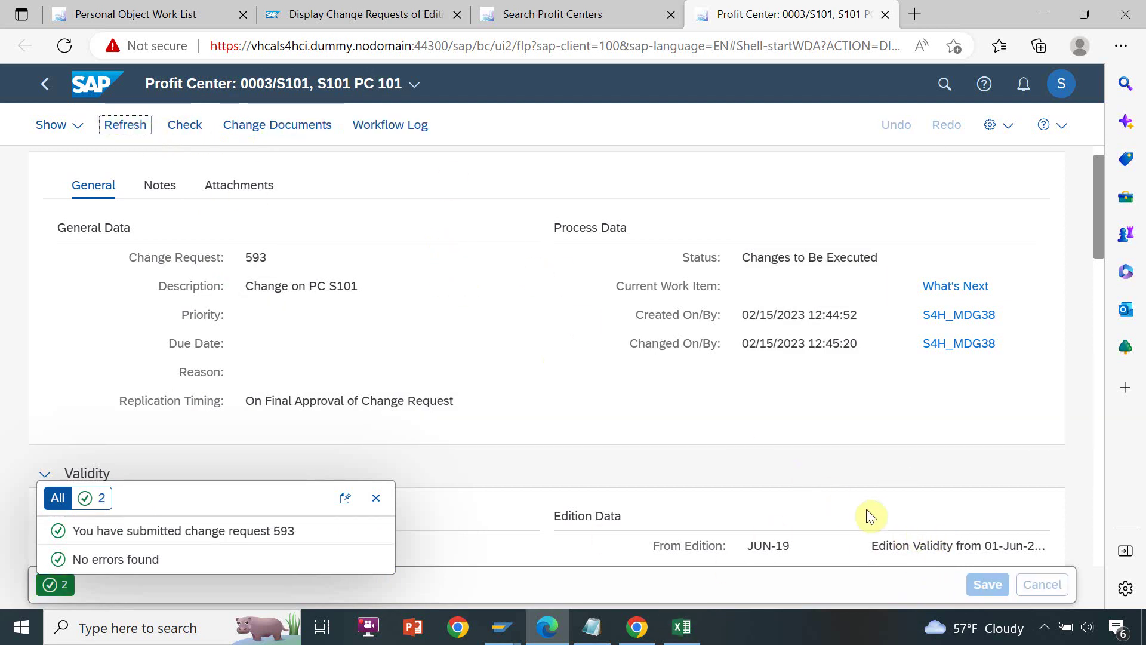
{"action": "left_click", "coordinate": [869, 582]}
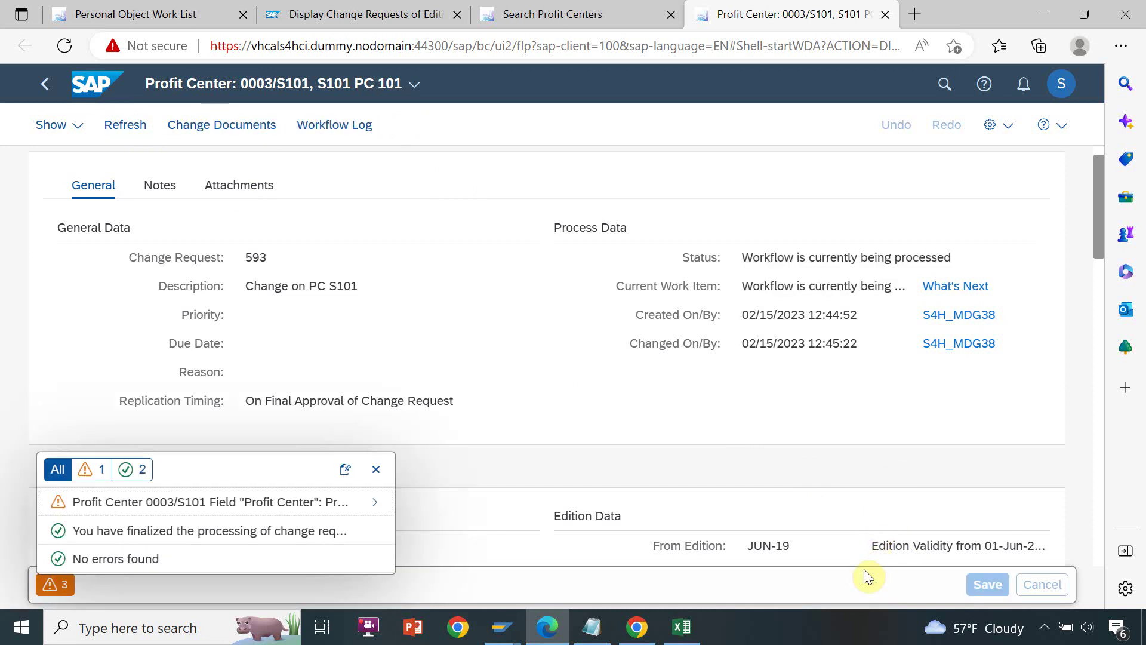
Approve the S101 change request, choosing to proceed despite validation warnings, and refresh its status
{"action": "left_click", "coordinate": [143, 128]}
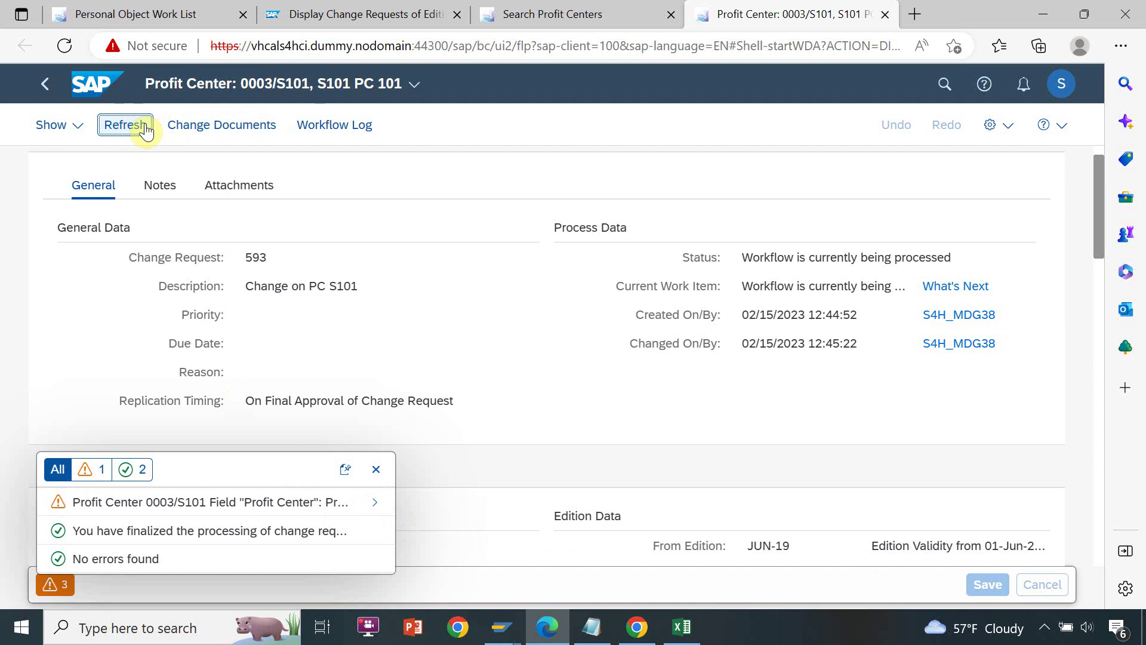
{"action": "left_click", "coordinate": [923, 584]}
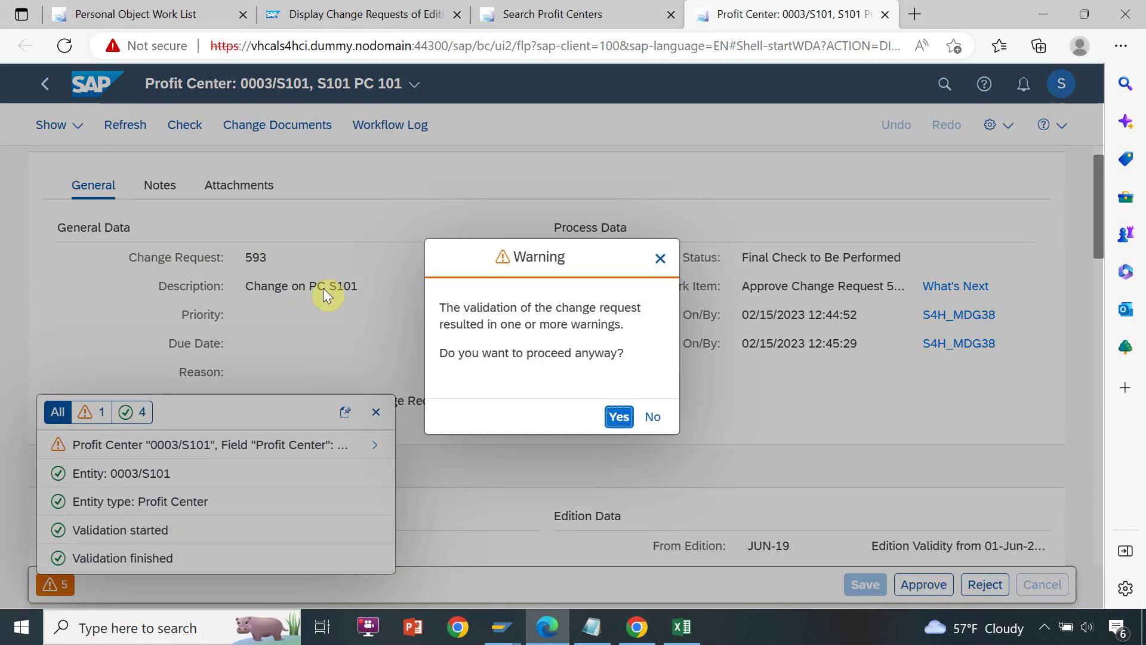
{"action": "left_click", "coordinate": [615, 416]}
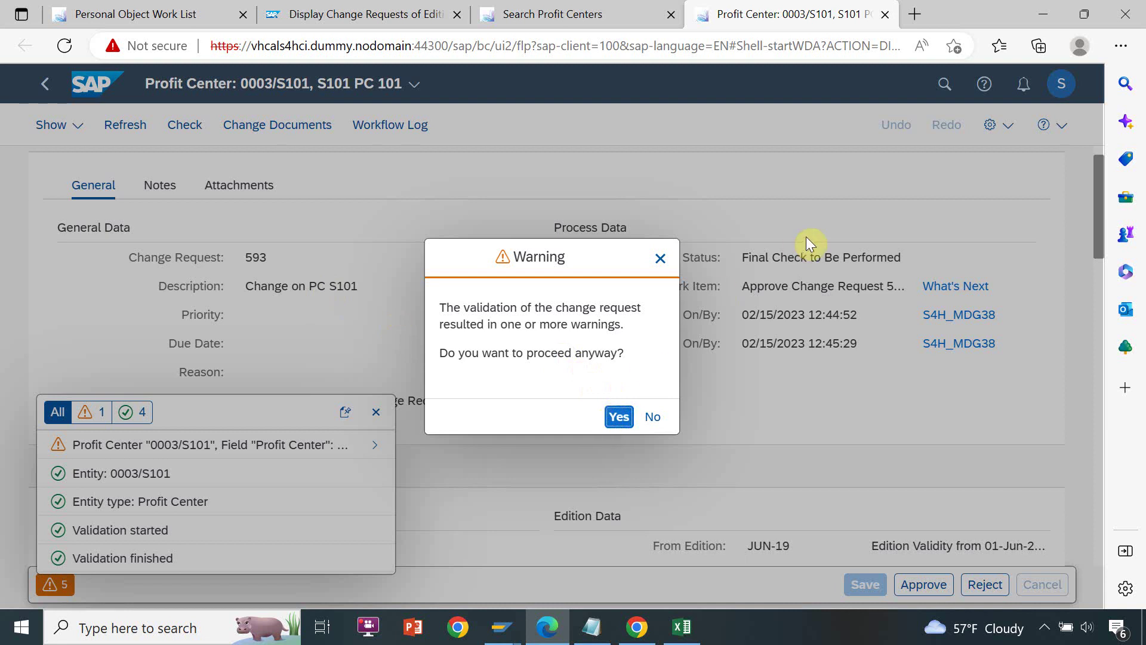
{"action": "left_click", "coordinate": [618, 417]}
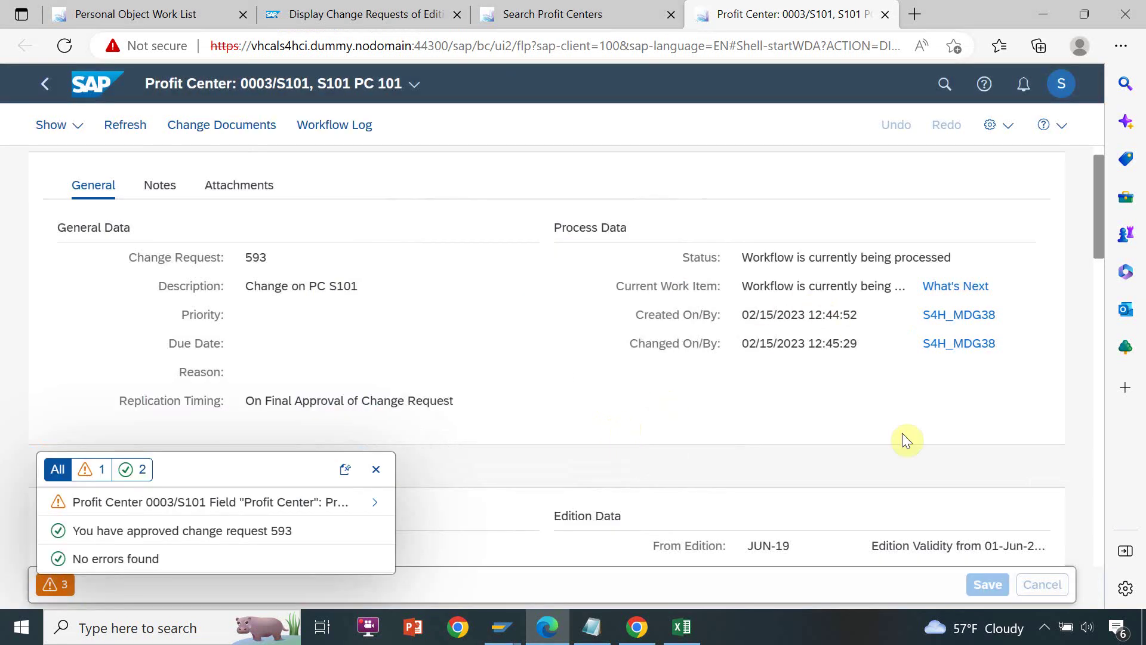
{"action": "left_click", "coordinate": [115, 126]}
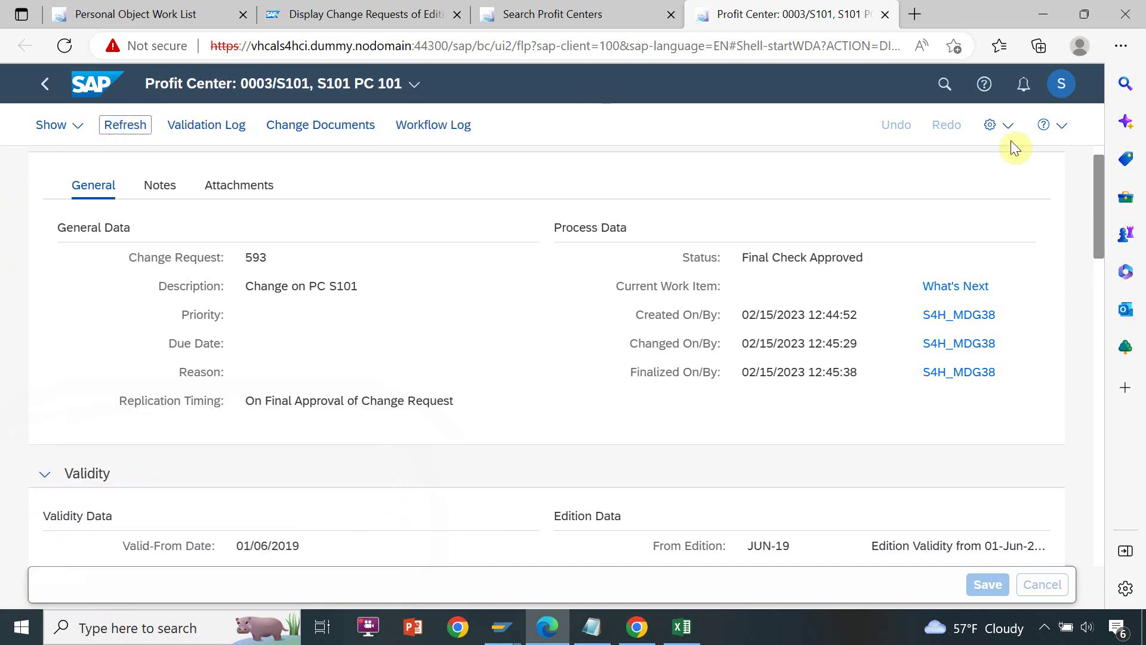
Review the validity of the changed profit center, close its page, and rerun the search for S101
{"action": "left_click_drag", "start_coordinate": [1094, 213], "coordinate": [1094, 257]}
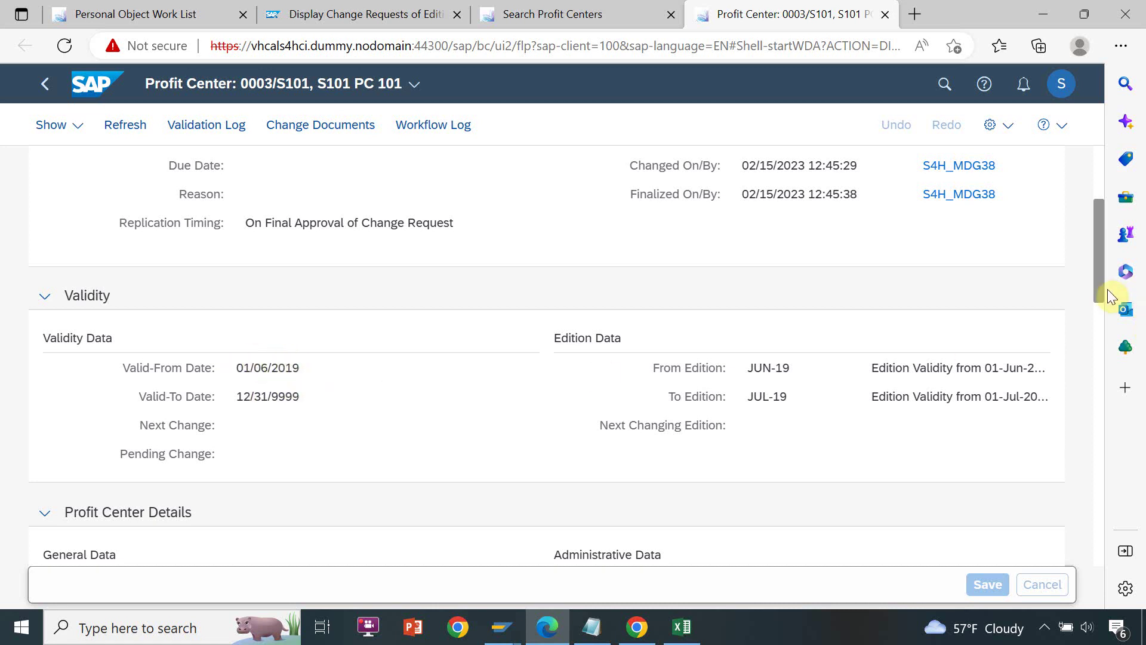
{"action": "left_click_drag", "start_coordinate": [1103, 289], "coordinate": [1101, 224]}
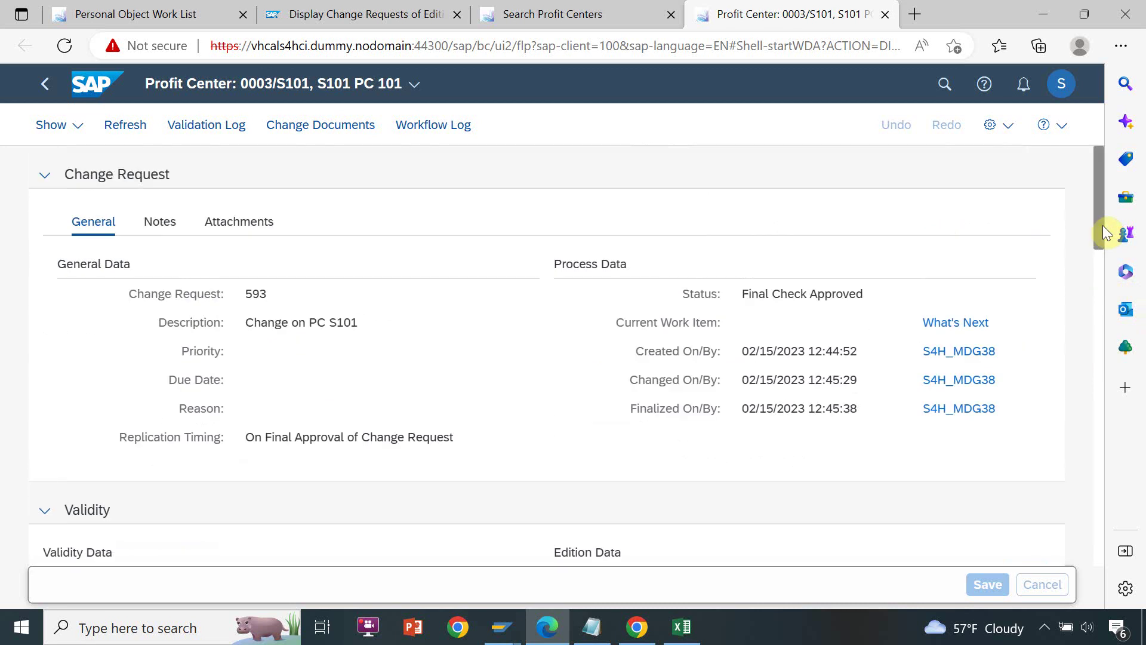
{"action": "left_click", "coordinate": [885, 15]}
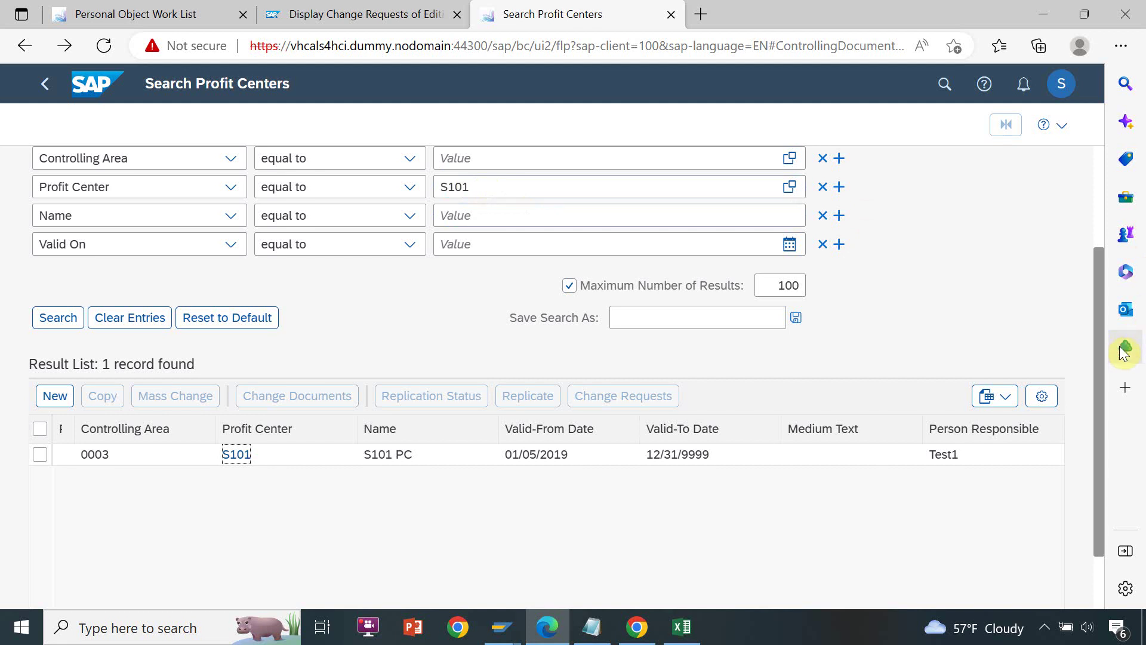
{"action": "left_click_drag", "start_coordinate": [1101, 364], "coordinate": [1102, 302]}
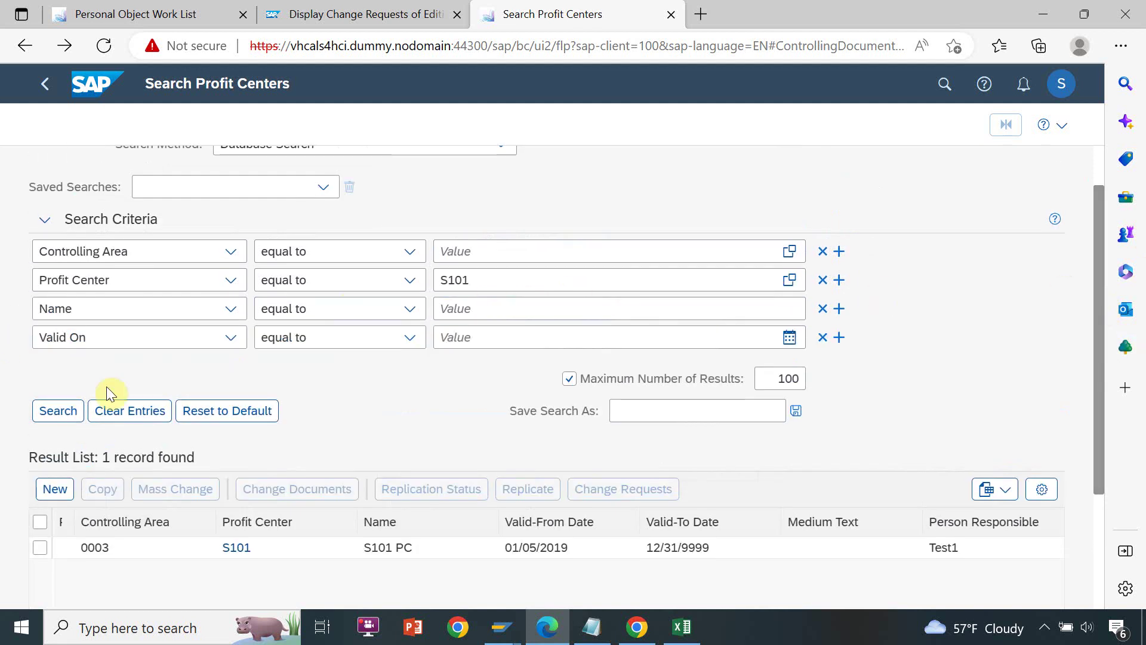
{"action": "left_click", "coordinate": [71, 414]}
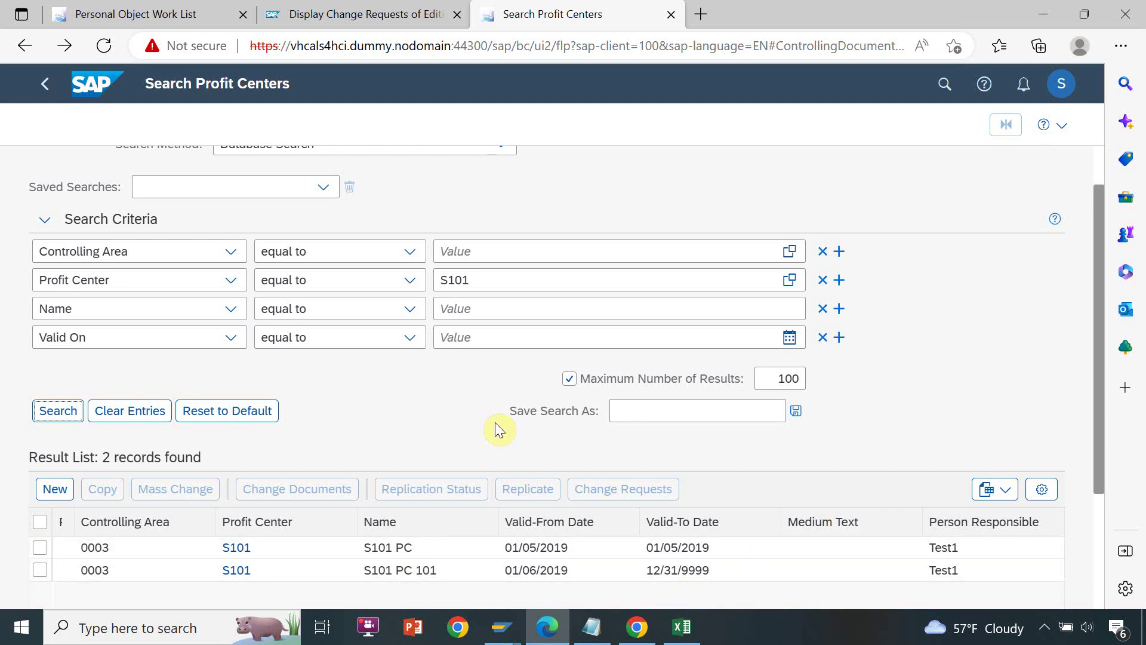
Return to the Personal Object Work List, refresh the editions, and release edition MAY-19
{"action": "left_click", "coordinate": [164, 12]}
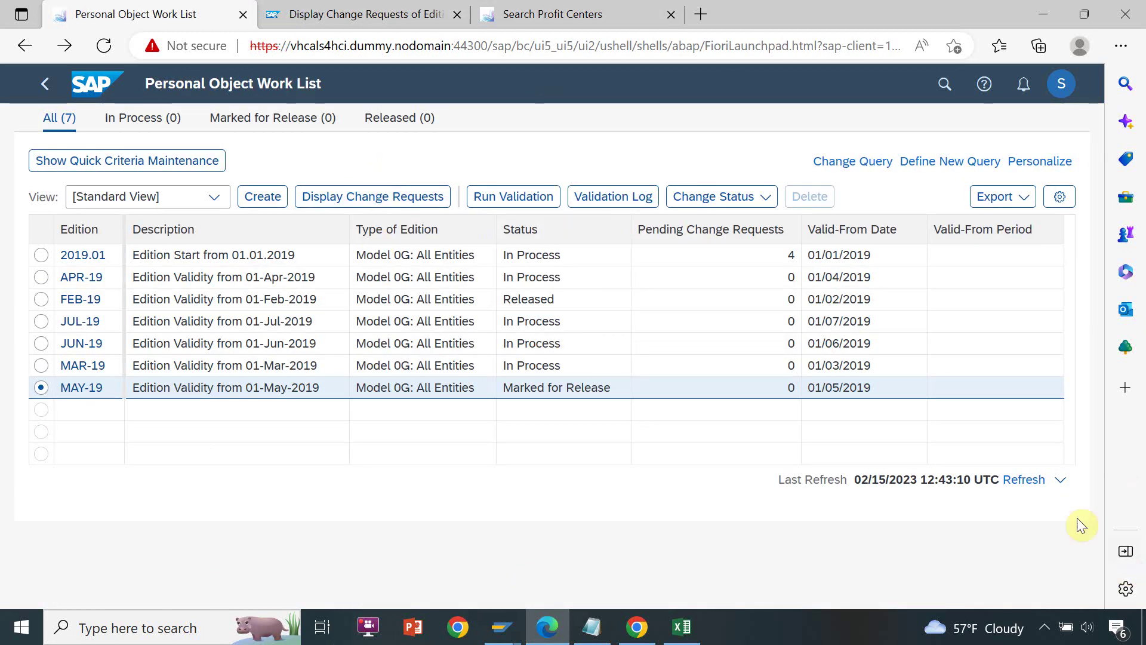
{"action": "left_click", "coordinate": [1027, 484]}
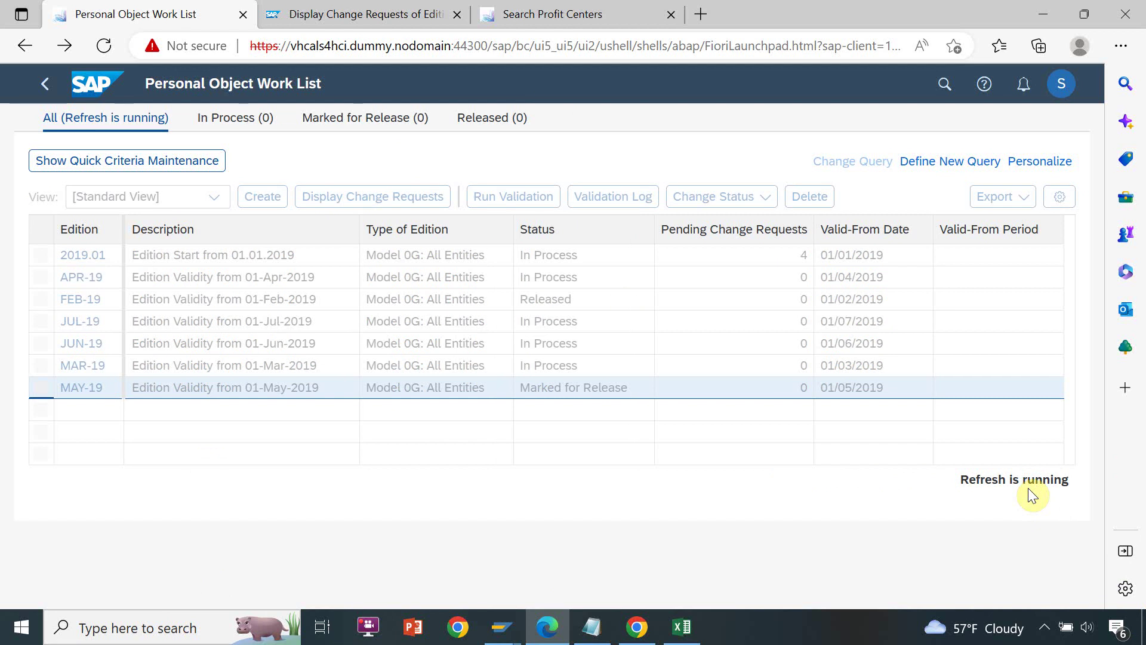
{"action": "left_click", "coordinate": [762, 198]}
{"action": "left_click", "coordinate": [711, 281]}
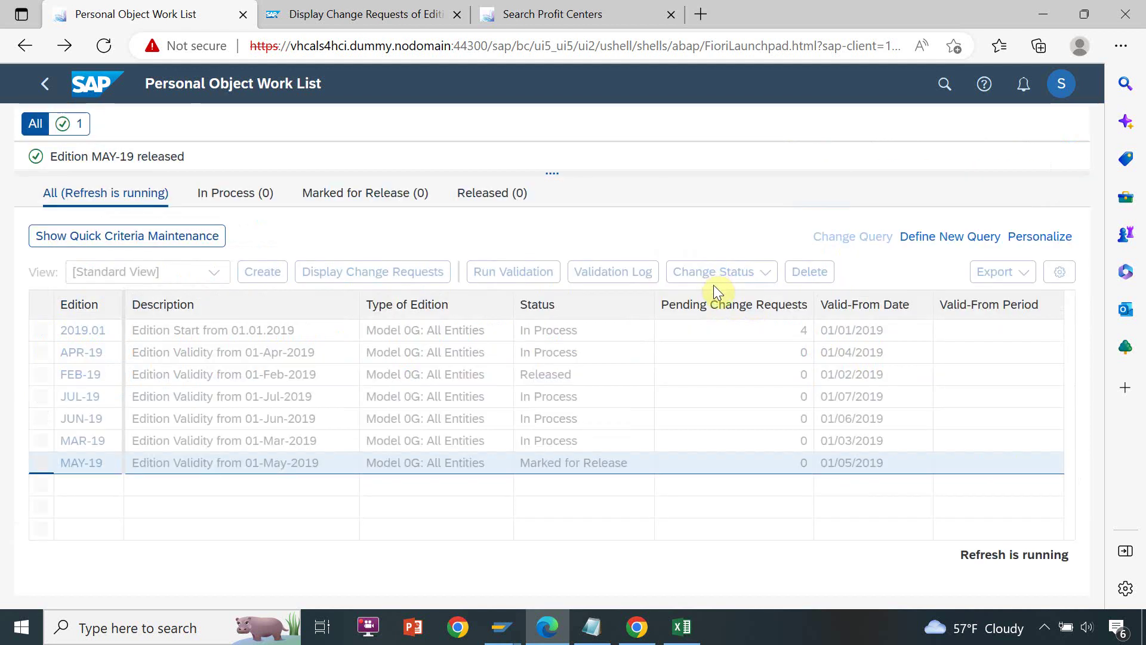